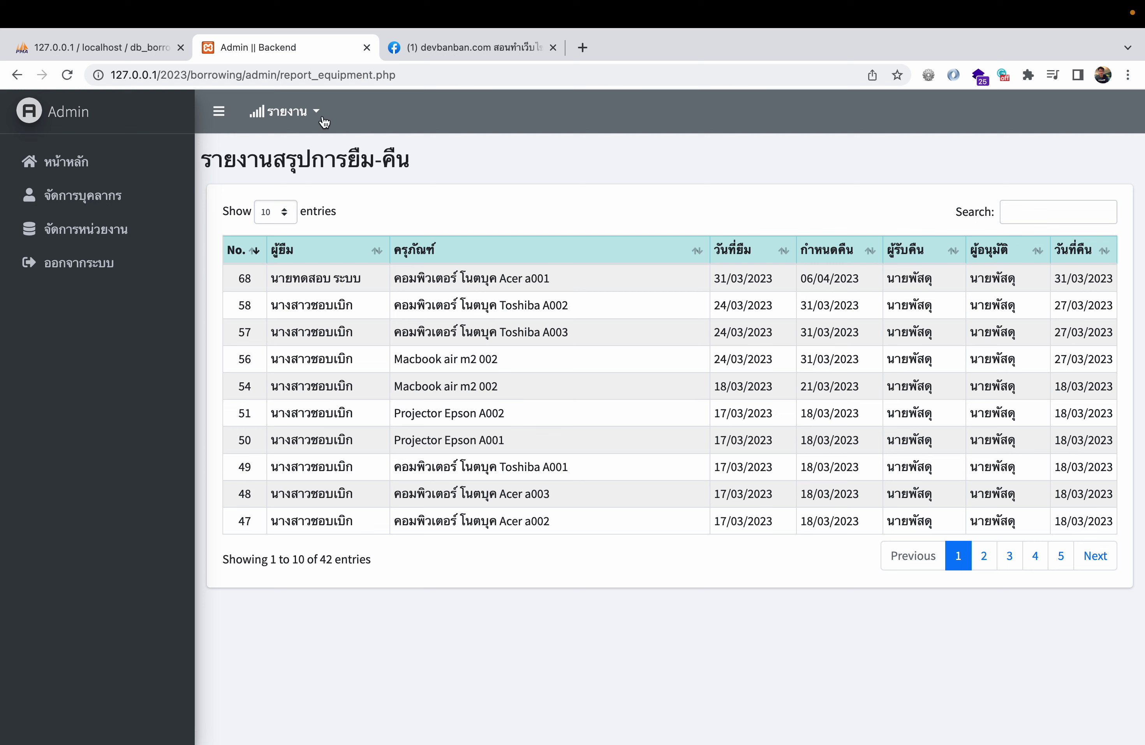
# - Check the supply disbursement summary from the dashboard, then go to จัดการบุคลากร
pyautogui.click(67, 162)
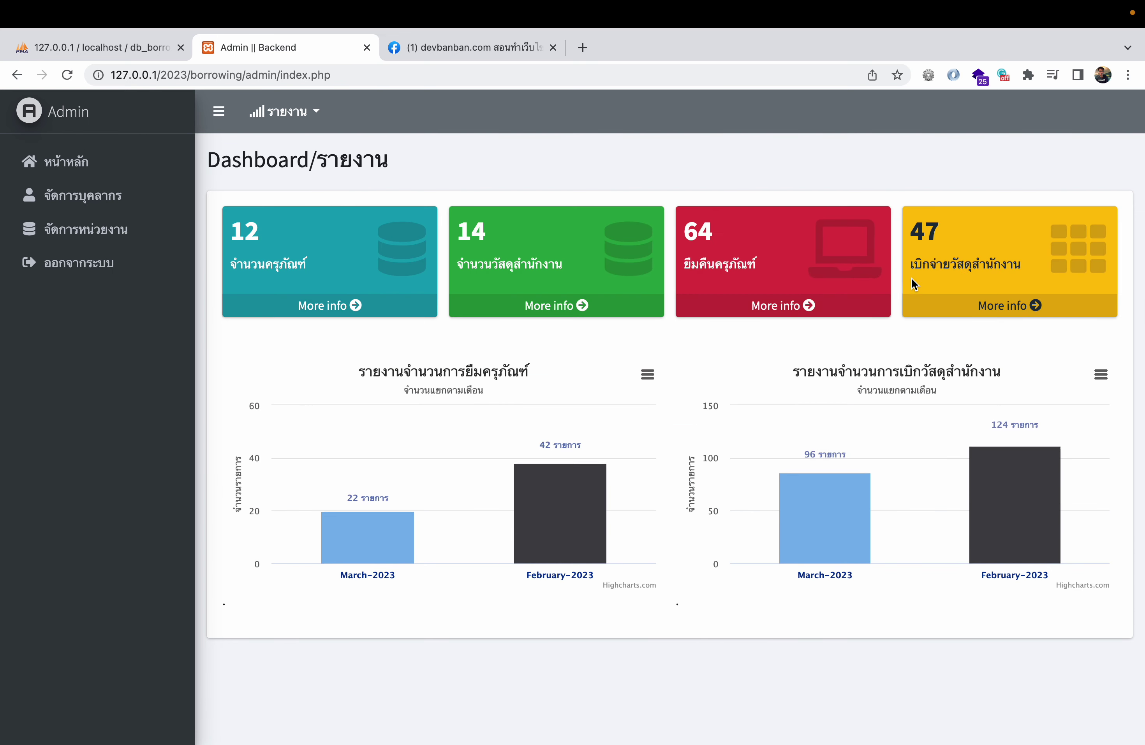
pyautogui.click(1027, 305)
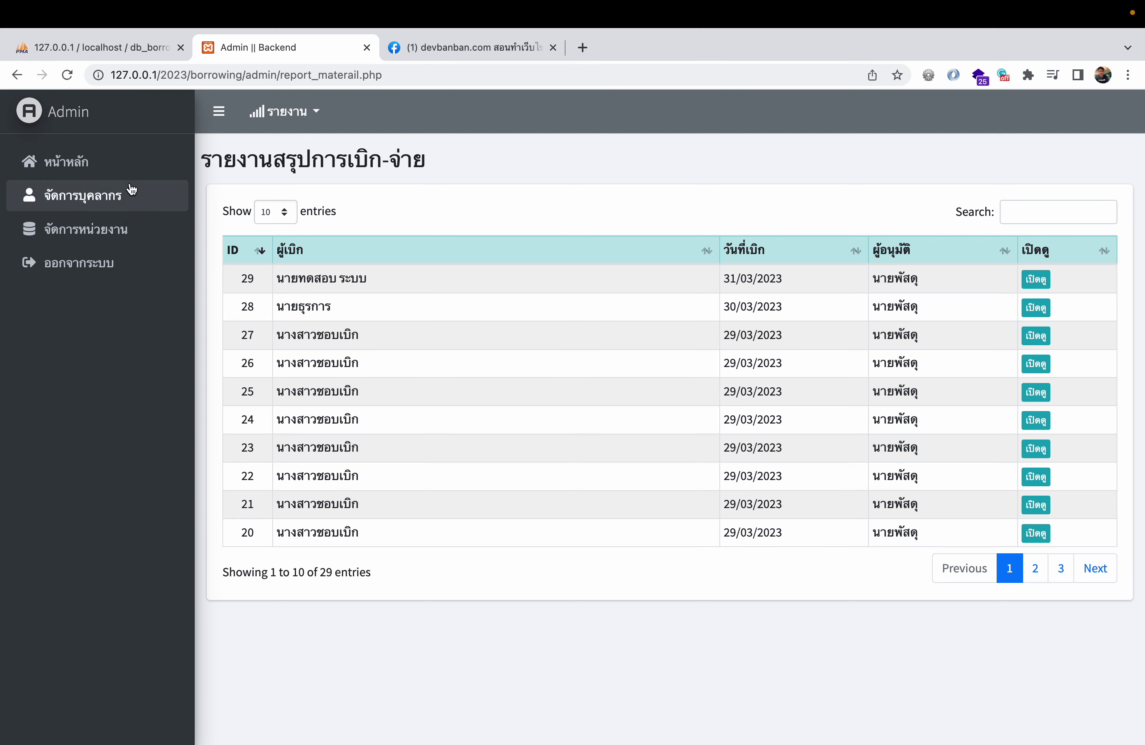
pyautogui.click(103, 169)
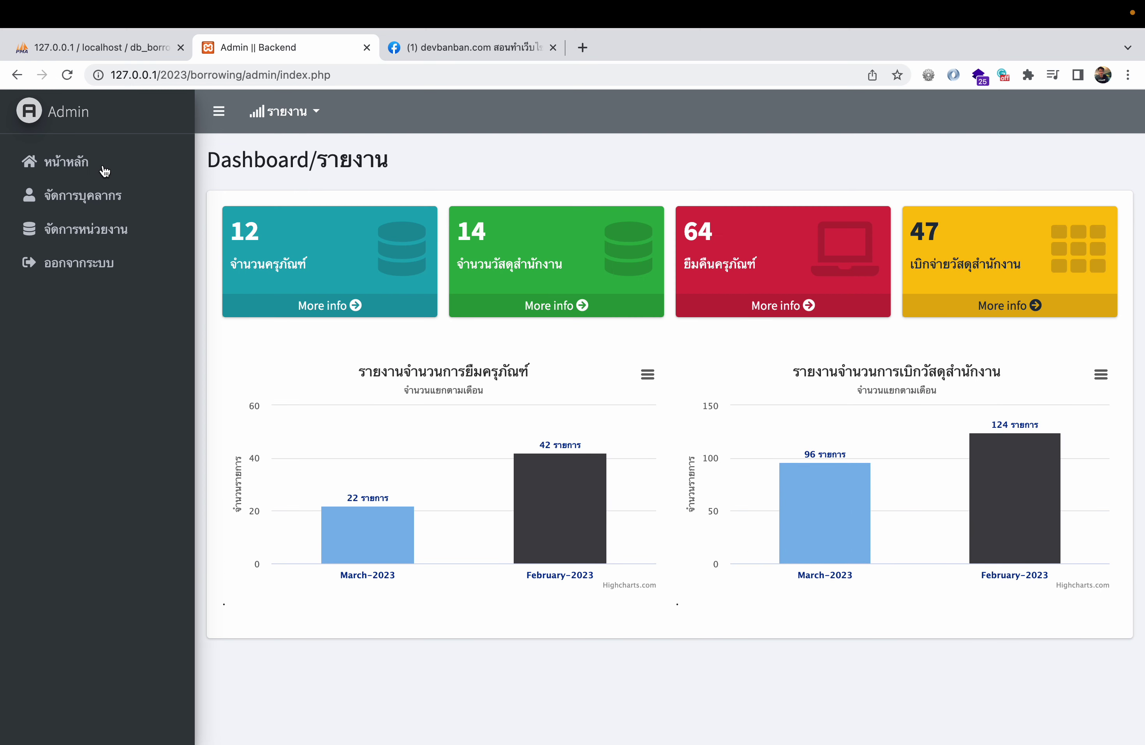
pyautogui.click(103, 200)
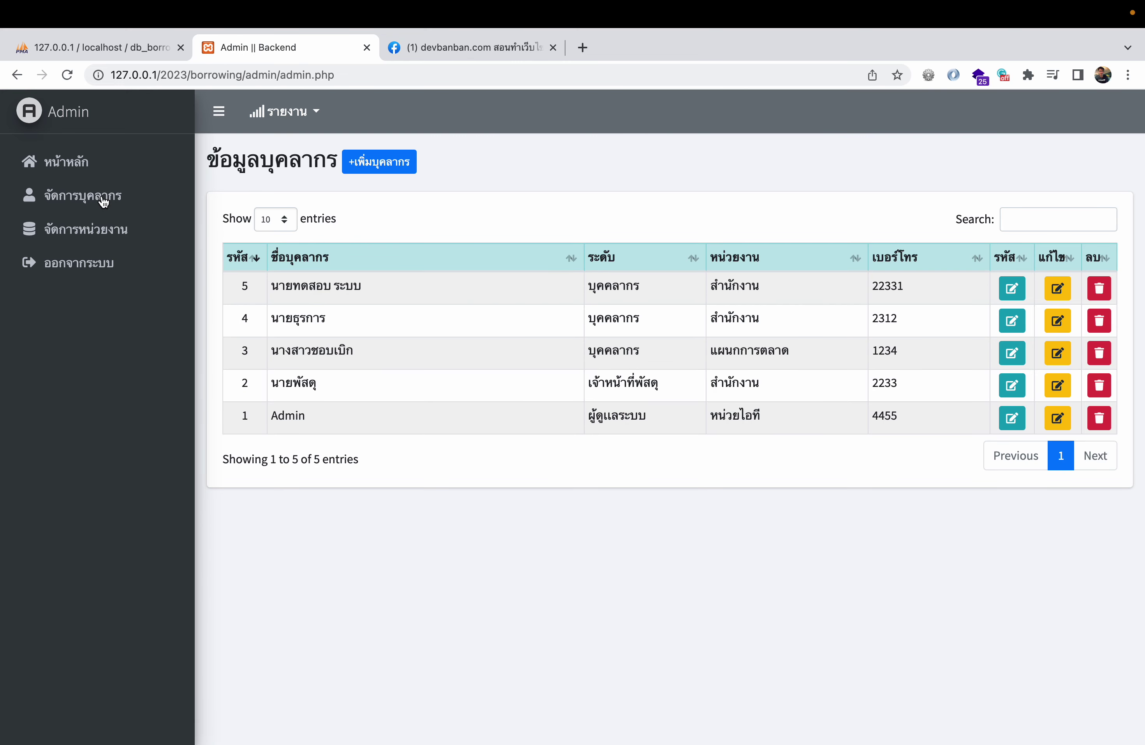
# - Inspect the new-staff form's username, user level, department, name and phone fields, then abandon it
pyautogui.click(393, 164)
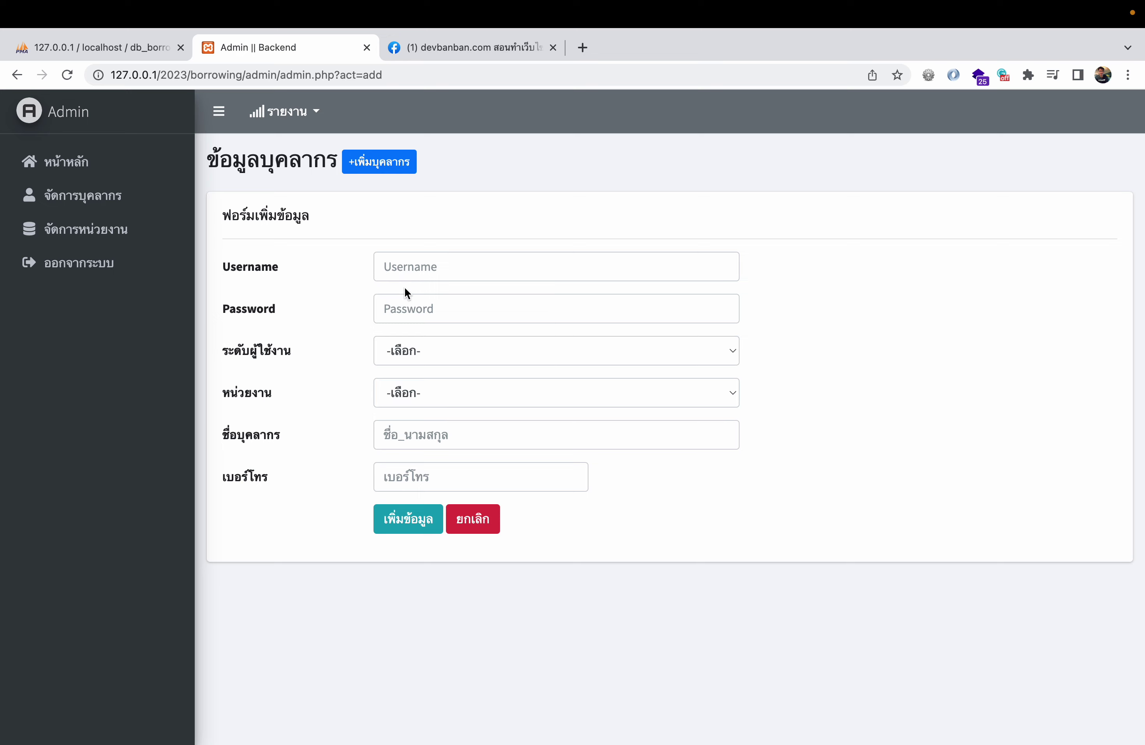
pyautogui.click(426, 264)
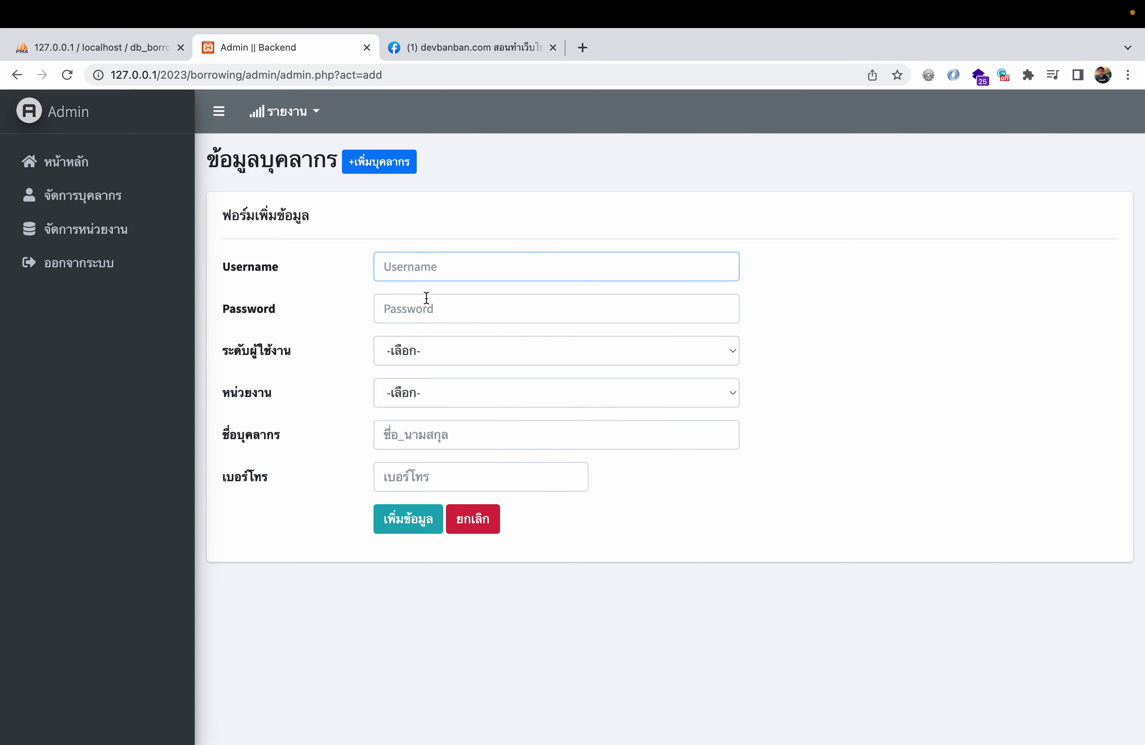
pyautogui.click(423, 356)
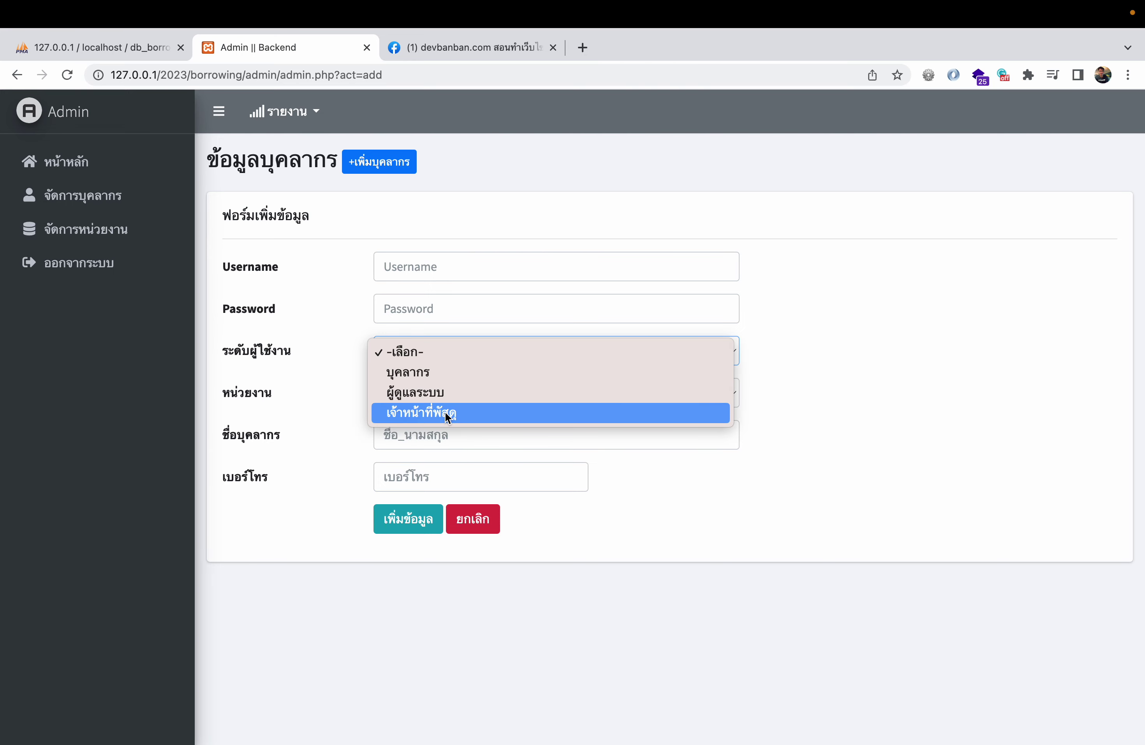
pyautogui.click(698, 473)
pyautogui.click(460, 390)
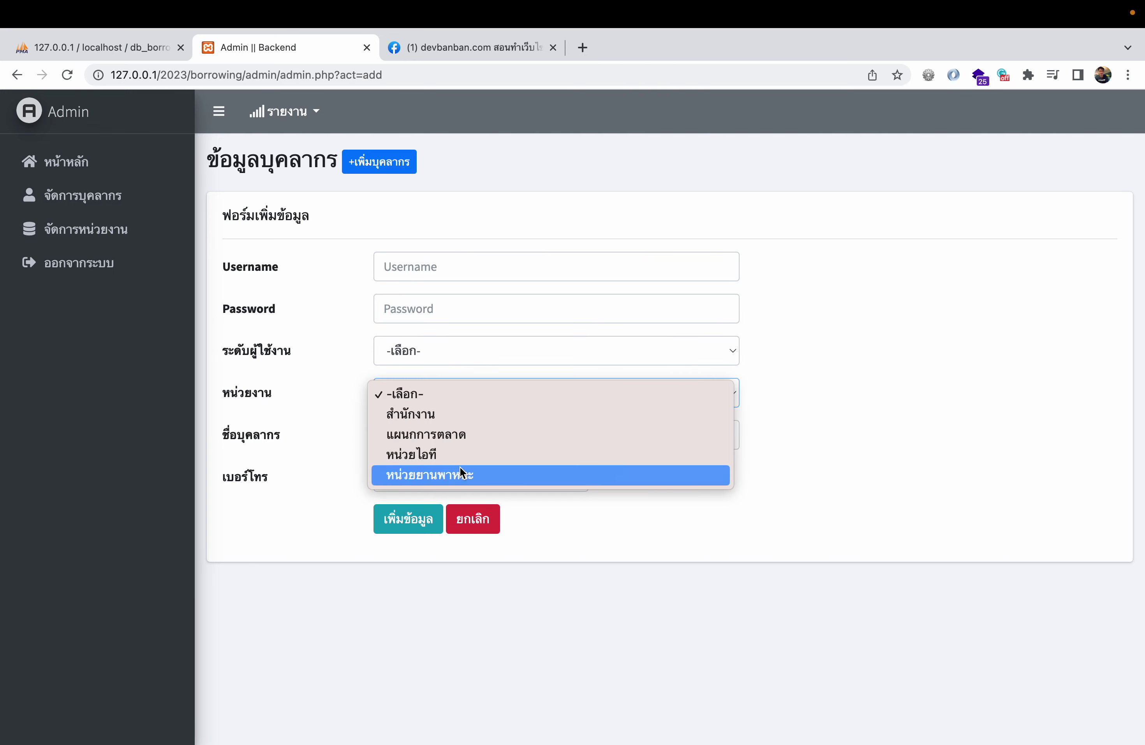
pyautogui.click(591, 565)
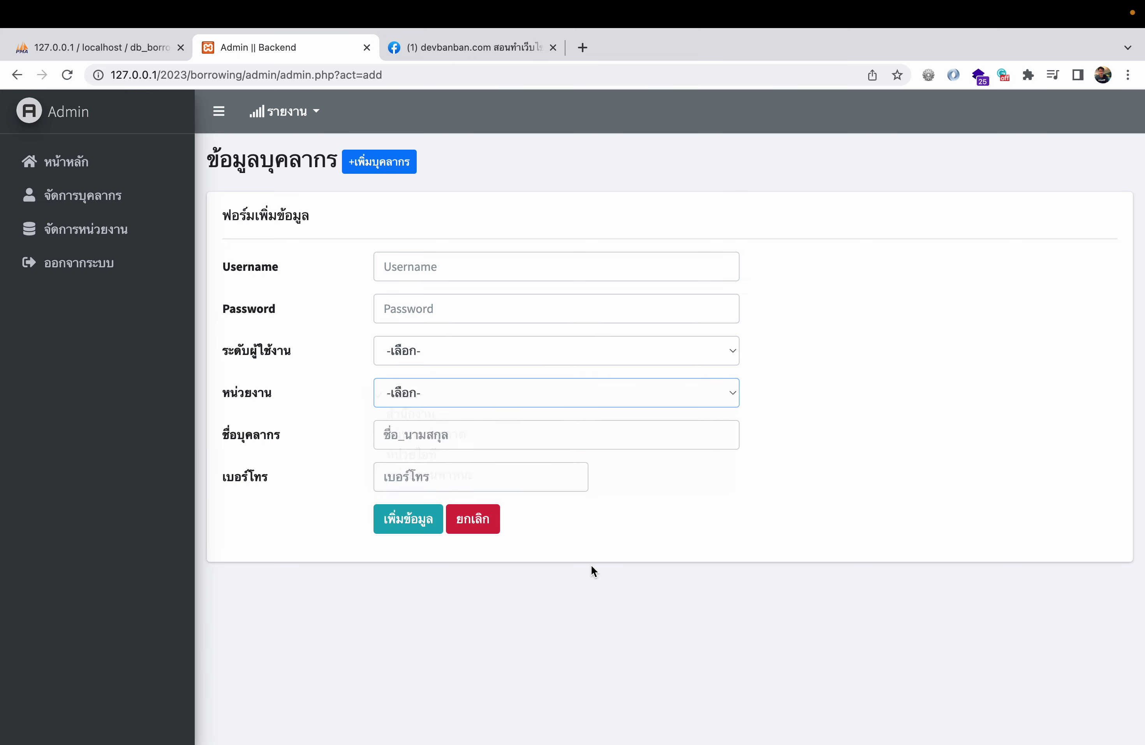
pyautogui.click(442, 434)
pyautogui.click(440, 470)
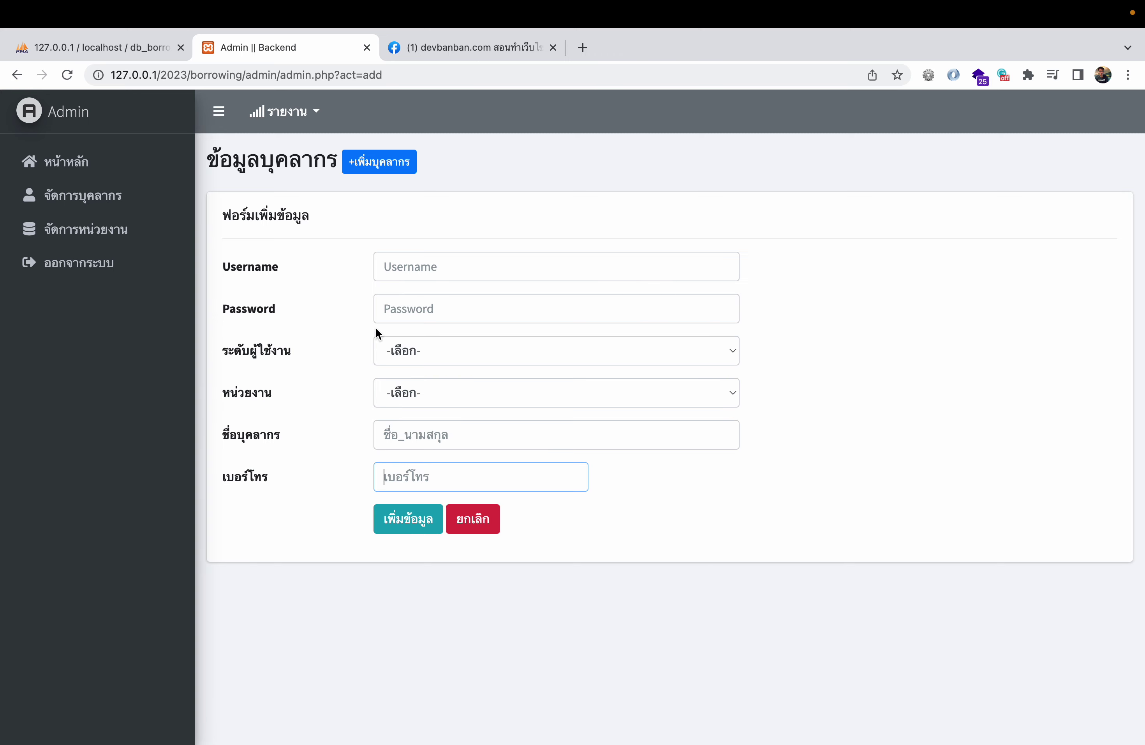
pyautogui.click(83, 195)
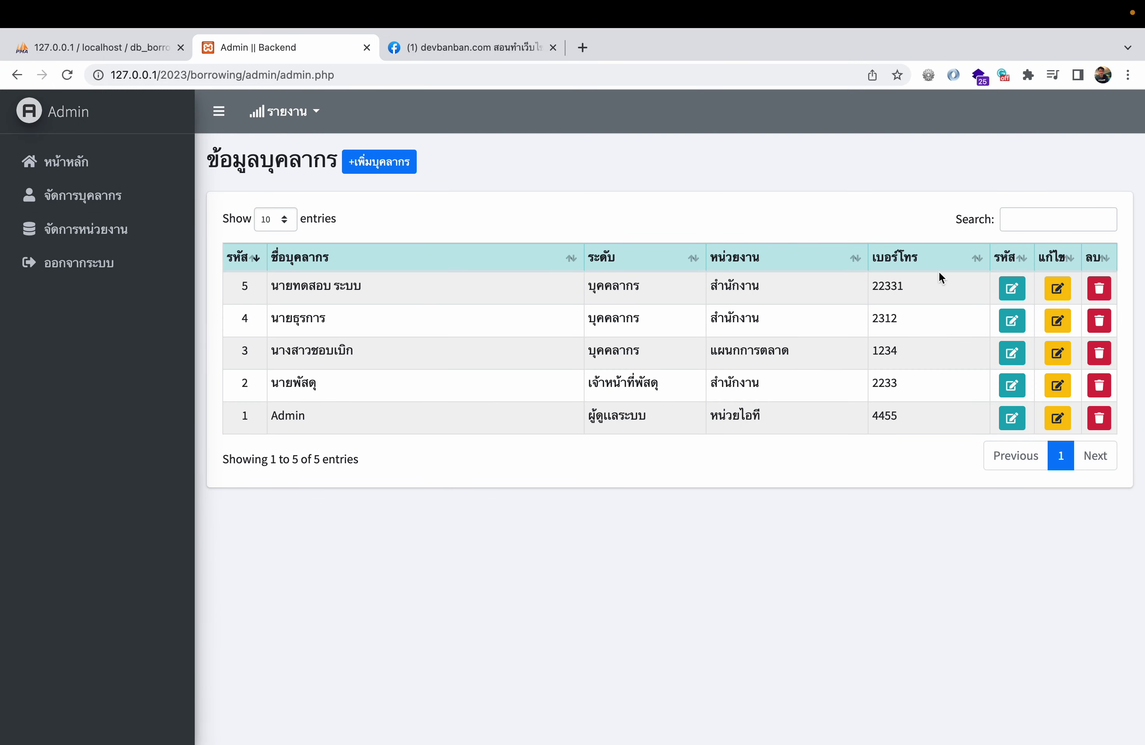
# - Cancel record 5's edit form and record 4's password form, then go to จัดการหน่วยงาน
pyautogui.click(1057, 289)
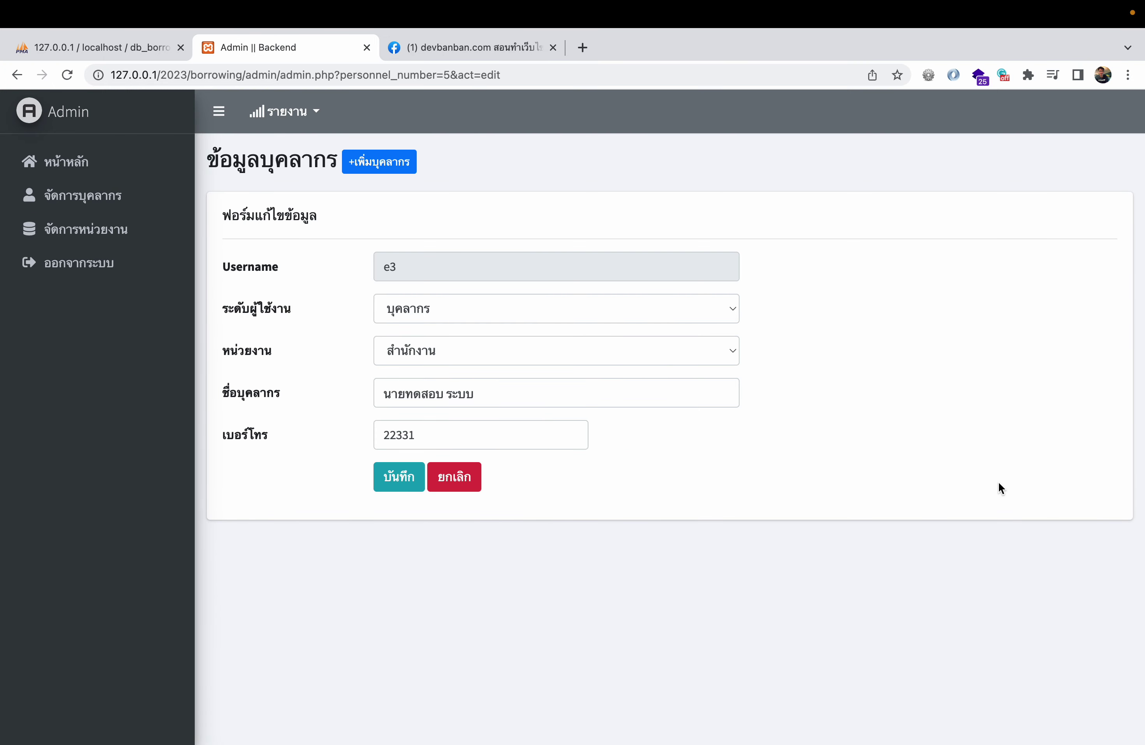
pyautogui.doubleClick(390, 277)
pyautogui.click(455, 476)
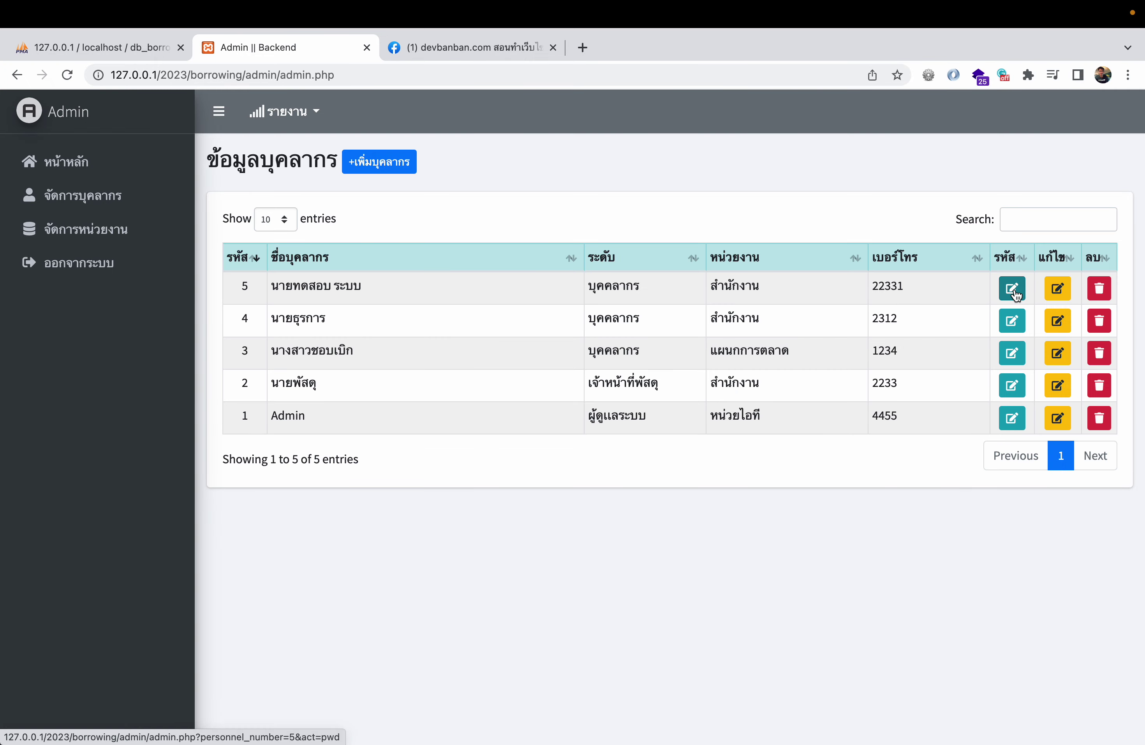
pyautogui.click(1011, 321)
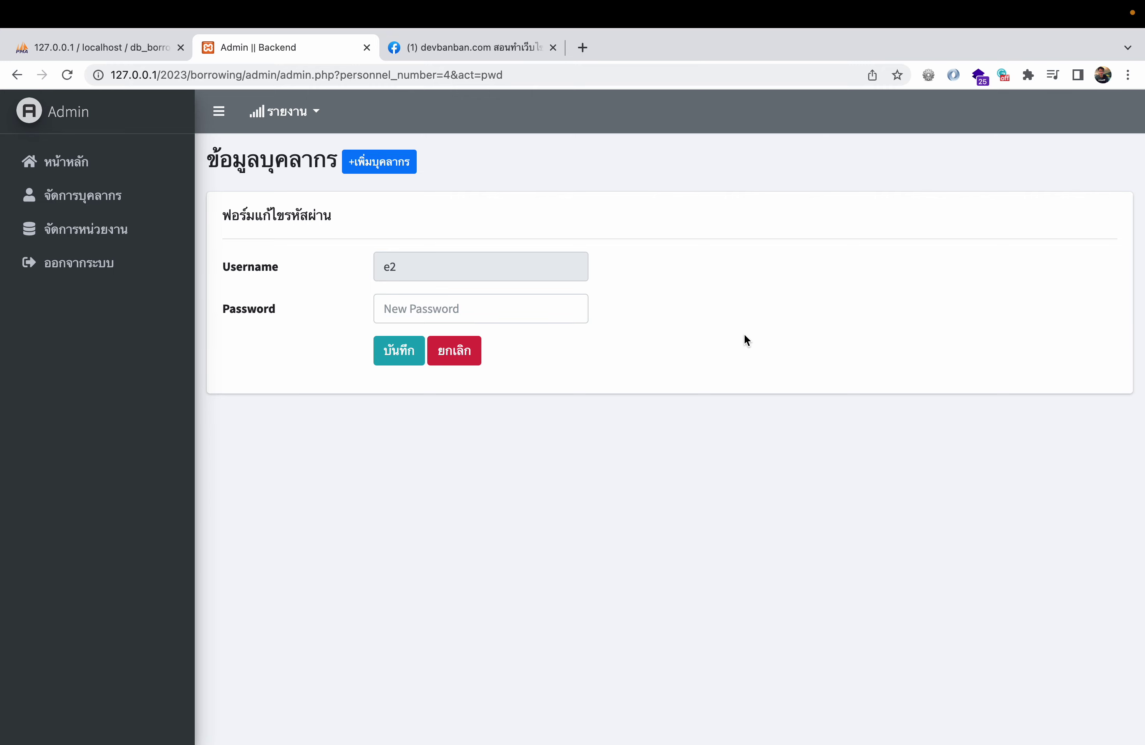
pyautogui.click(464, 352)
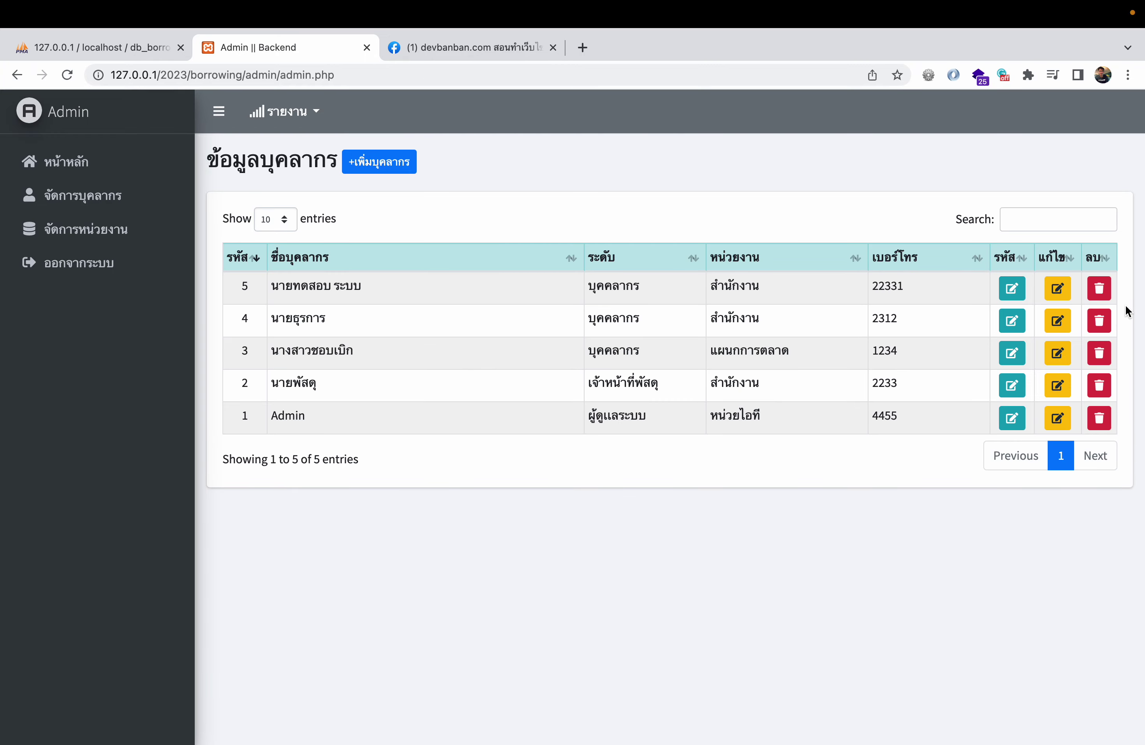
pyautogui.click(136, 241)
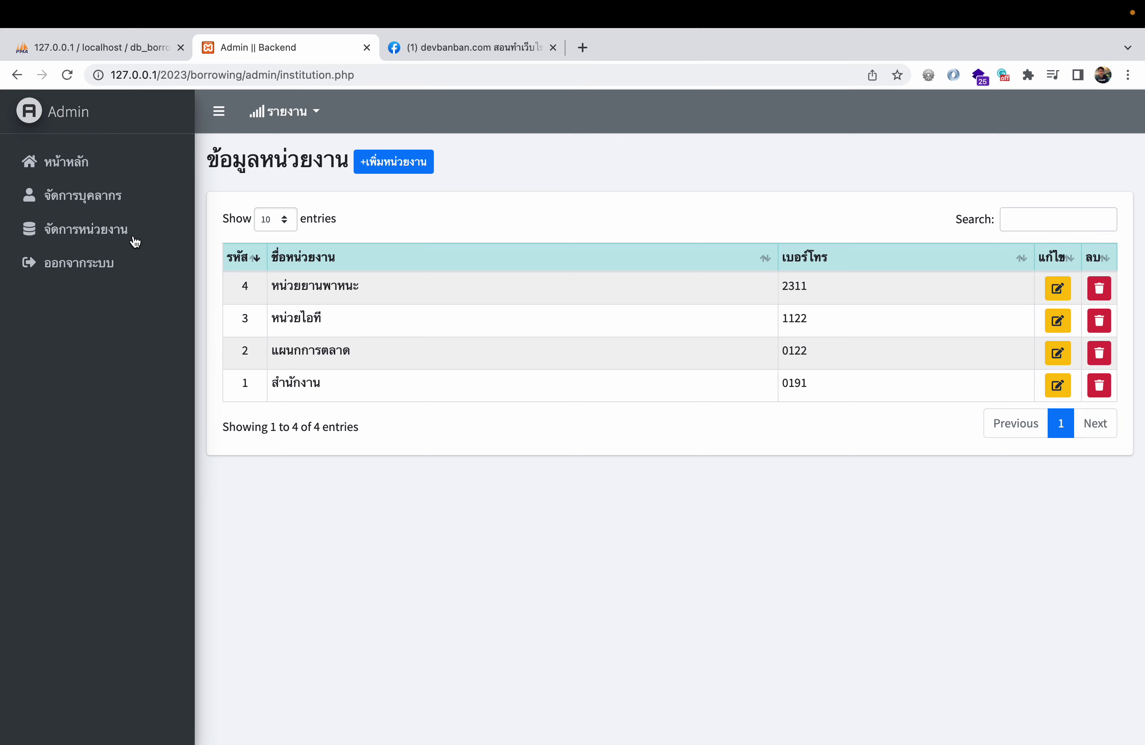
# - Cancel the add-department form and department 4's edit form, then go back to หน้าหลัก
pyautogui.click(417, 170)
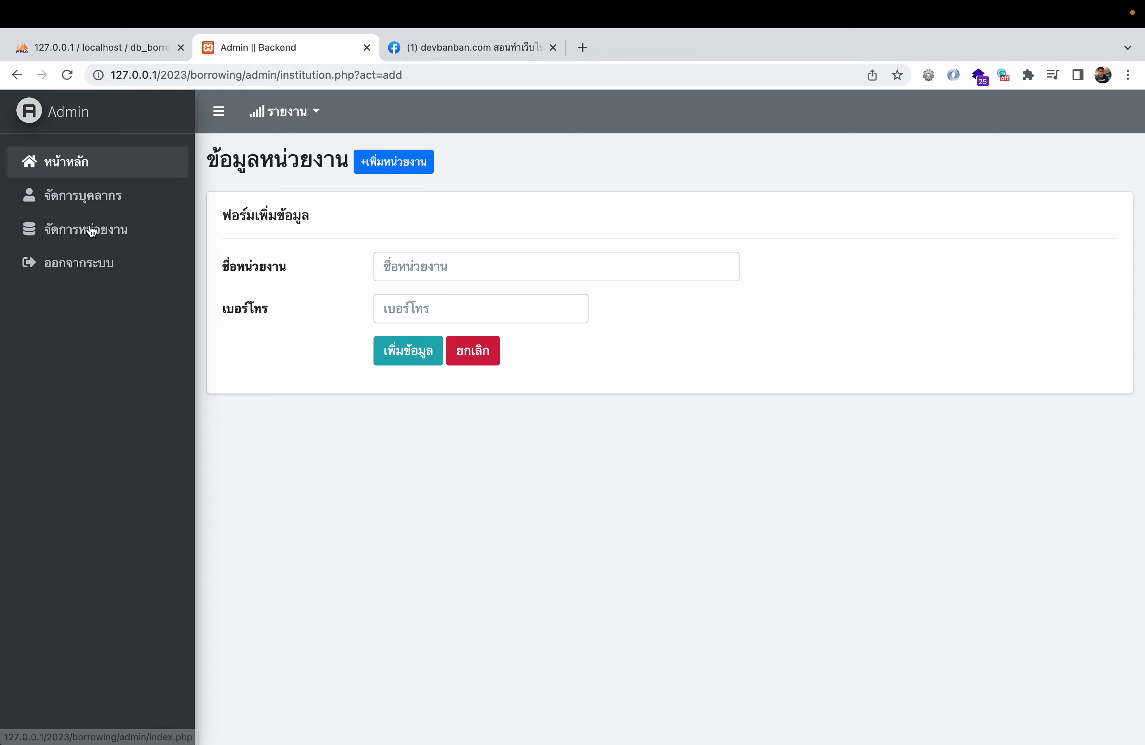
pyautogui.click(476, 351)
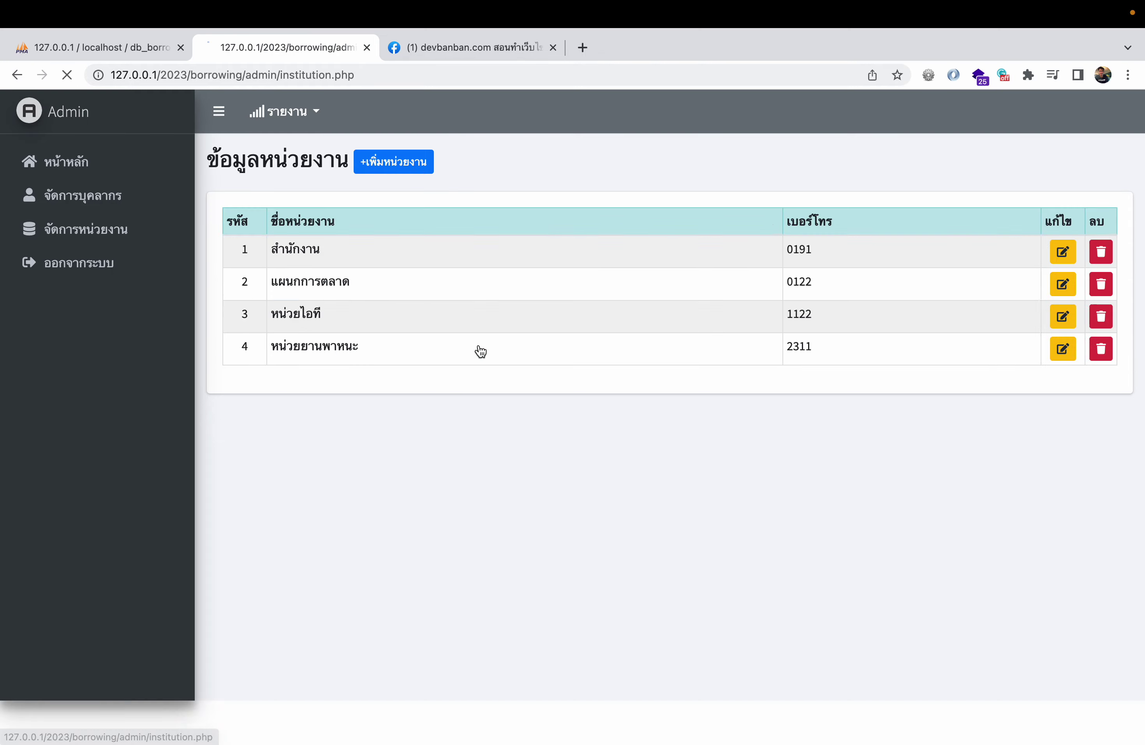
pyautogui.click(1056, 288)
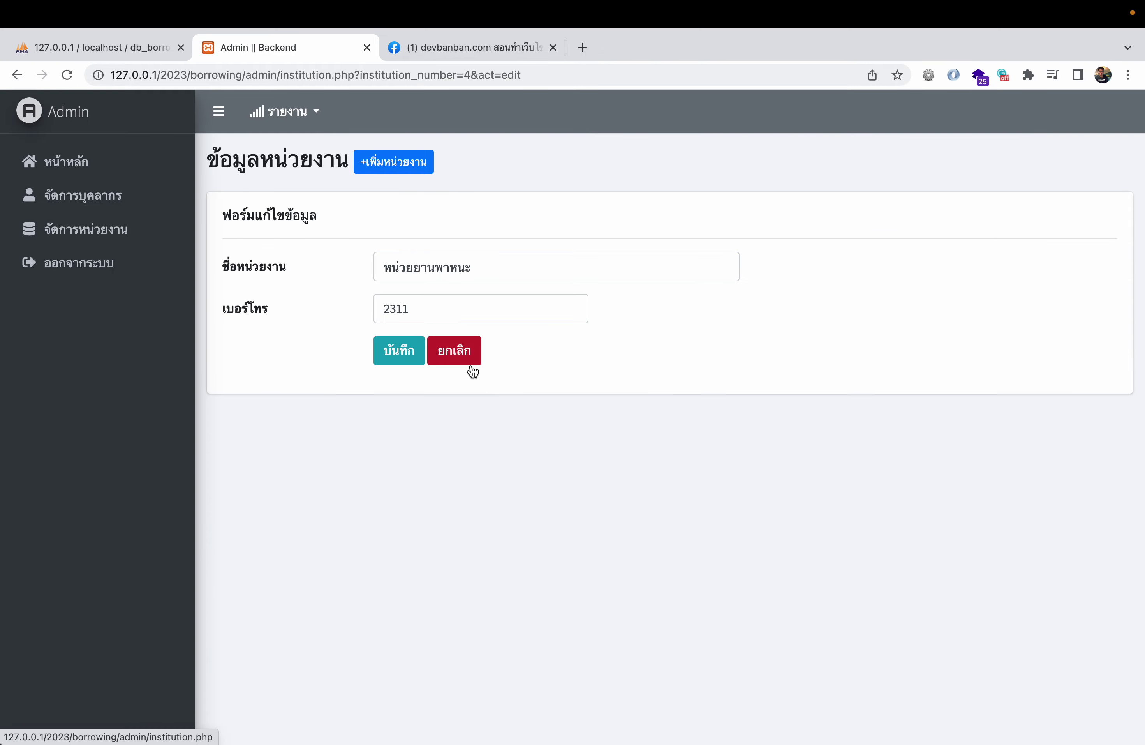
pyautogui.click(468, 363)
pyautogui.click(104, 170)
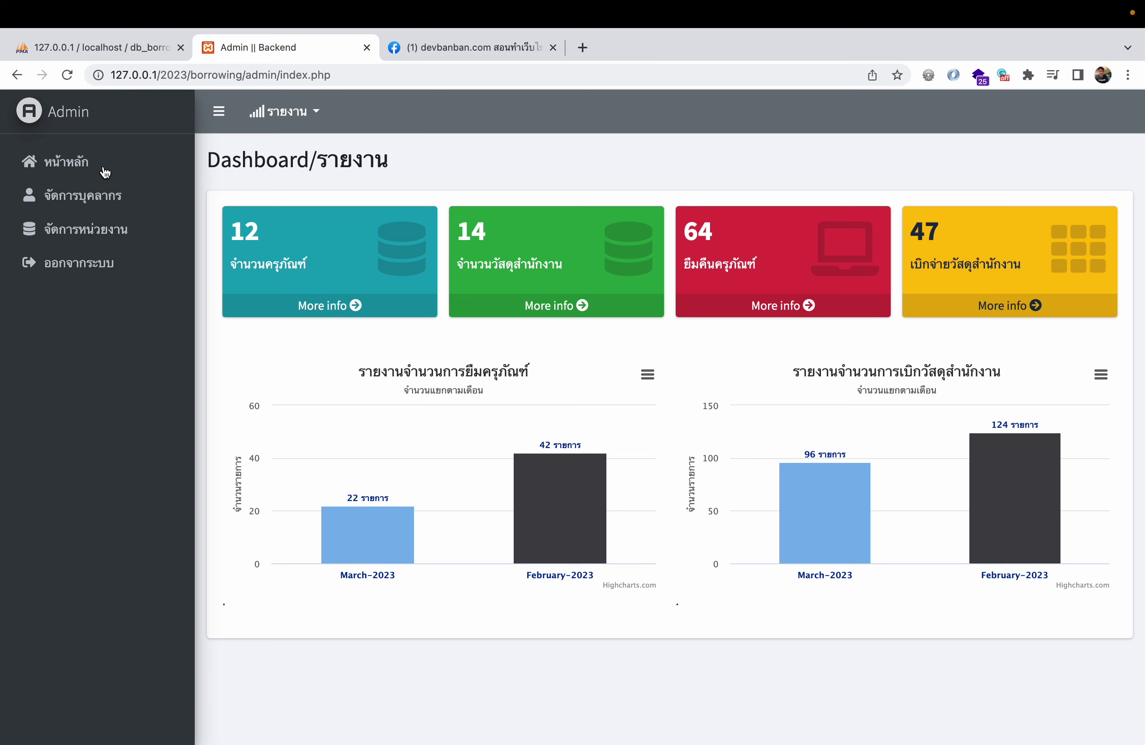
# - Review the stock balance, disbursement summary and disapproved supply request reports, including request details
pyautogui.click(314, 116)
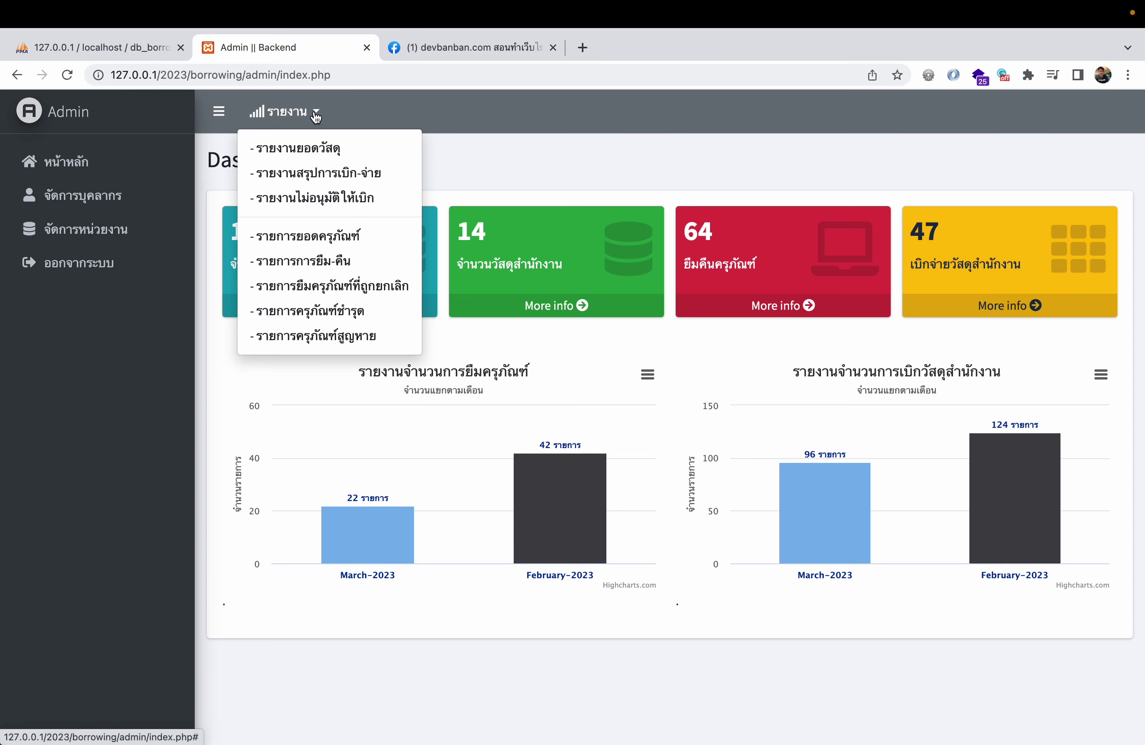
pyautogui.click(324, 172)
pyautogui.click(314, 115)
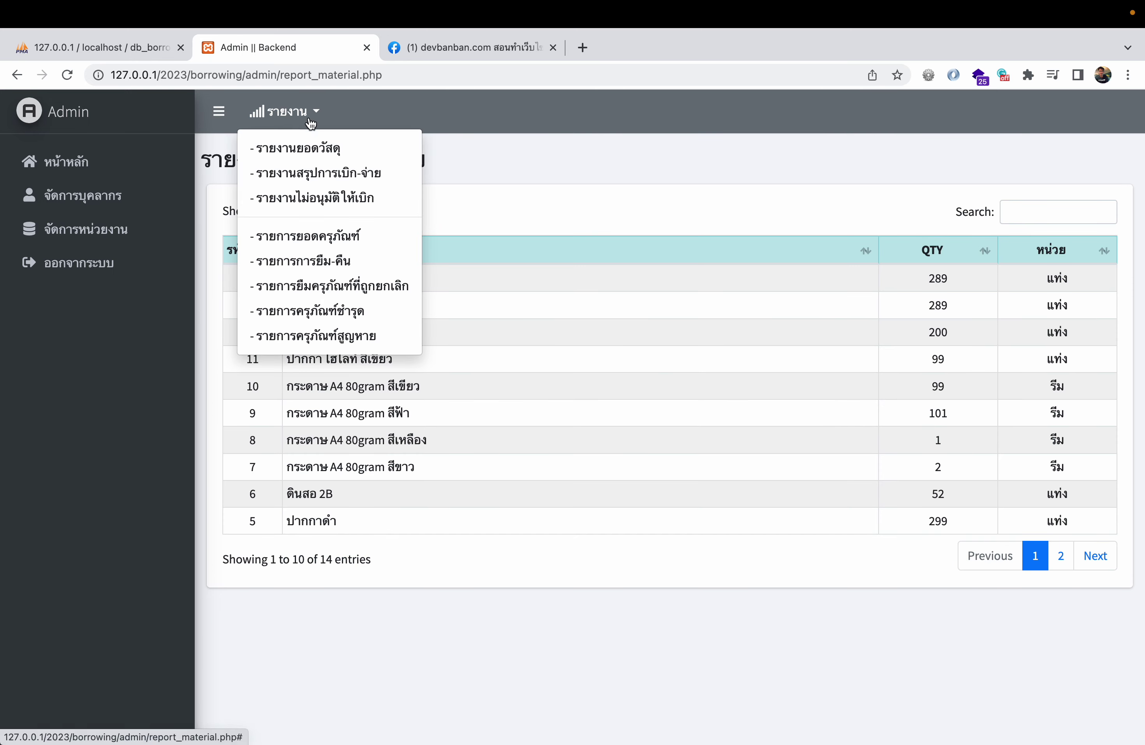
pyautogui.click(328, 181)
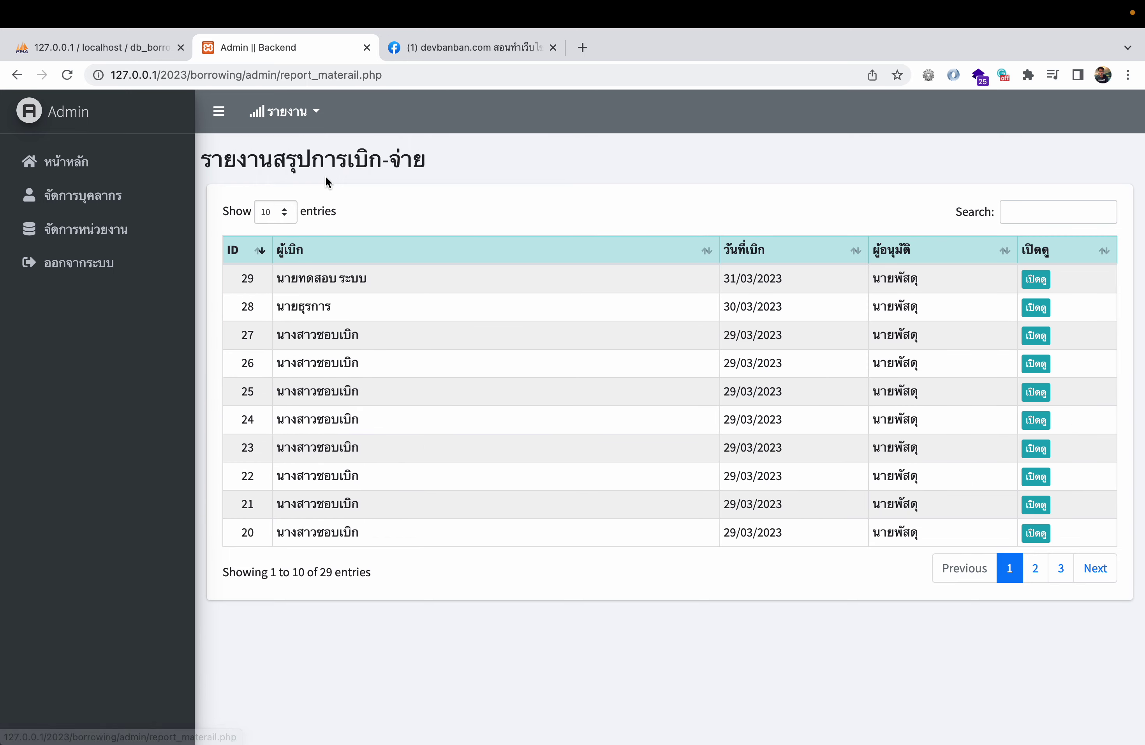
pyautogui.click(1033, 282)
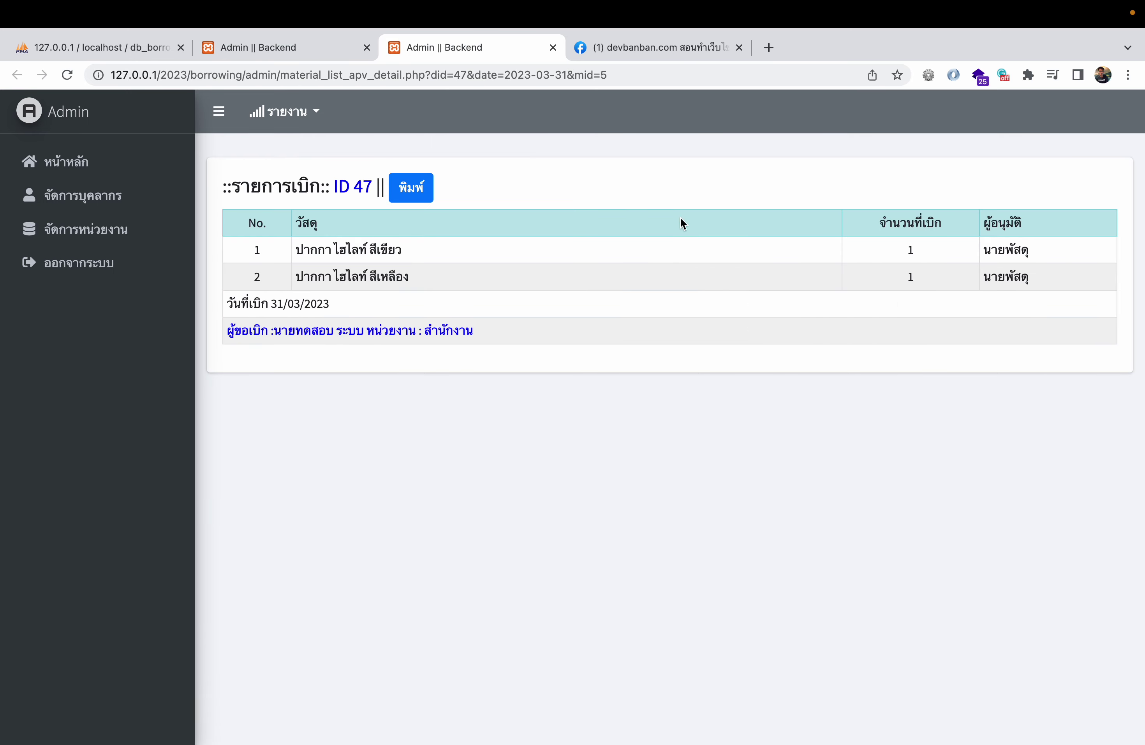
pyautogui.click(552, 47)
pyautogui.click(315, 110)
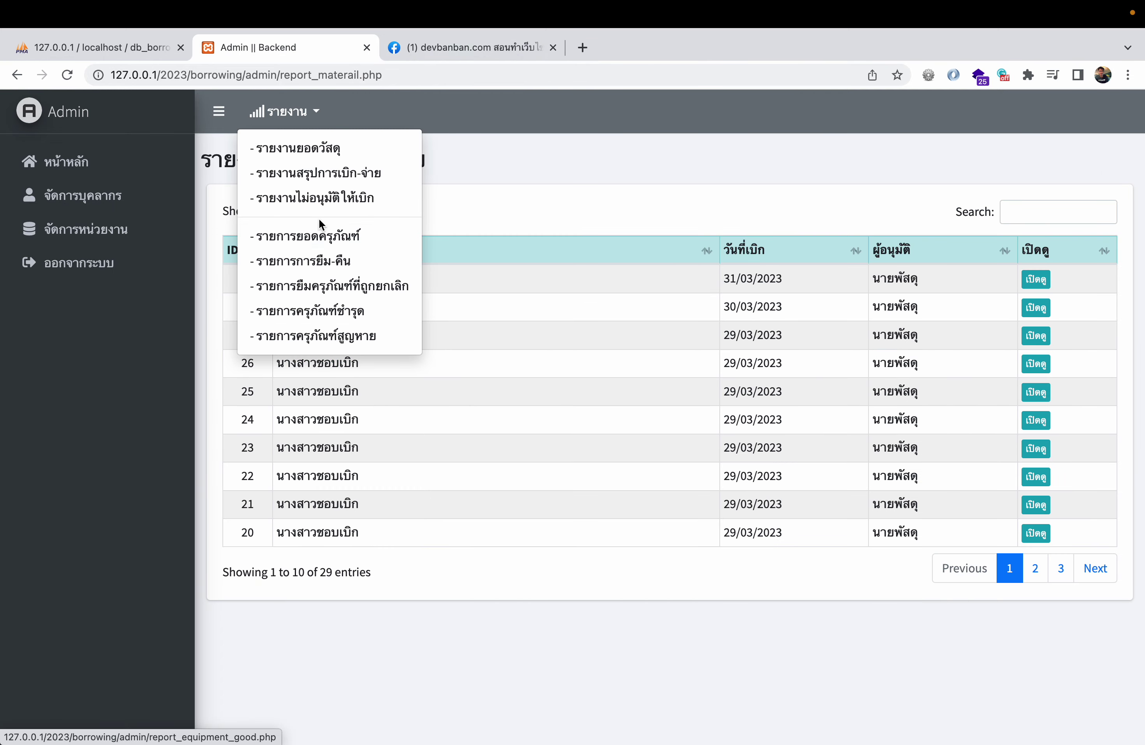
pyautogui.click(319, 200)
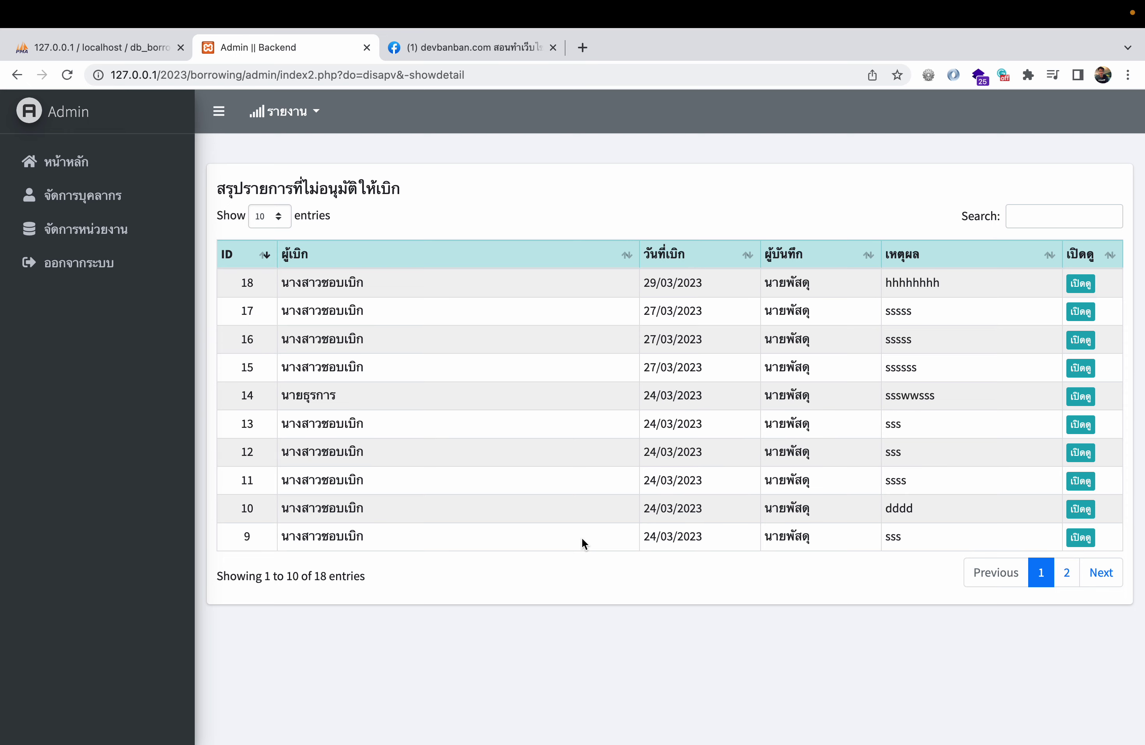
pyautogui.click(1080, 509)
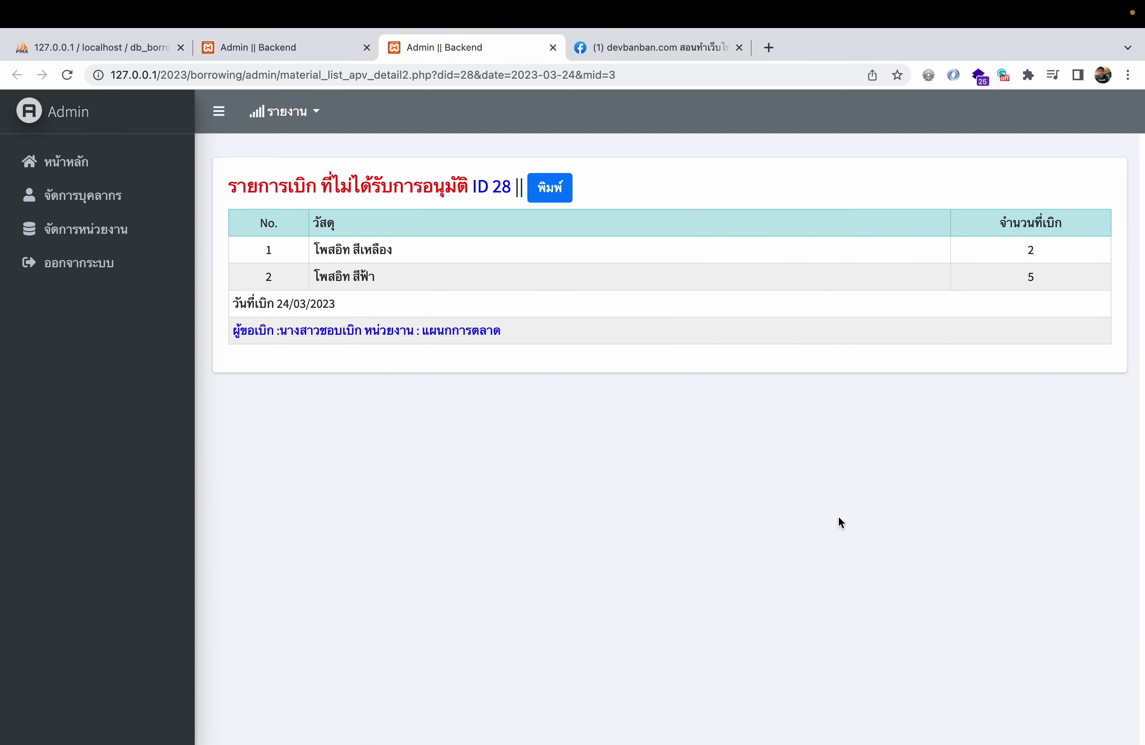
pyautogui.click(553, 47)
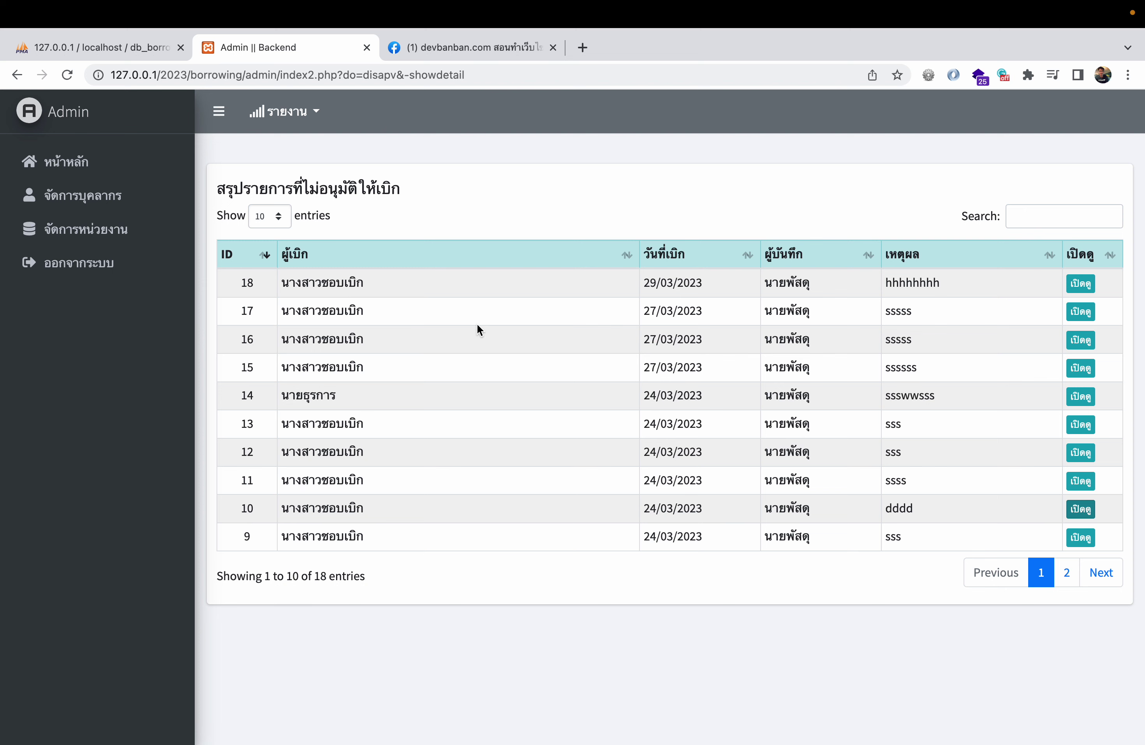
# - Review the working-order, borrow-return, cancelled, damaged and lost equipment reports, then return to the dashboard
pyautogui.click(290, 114)
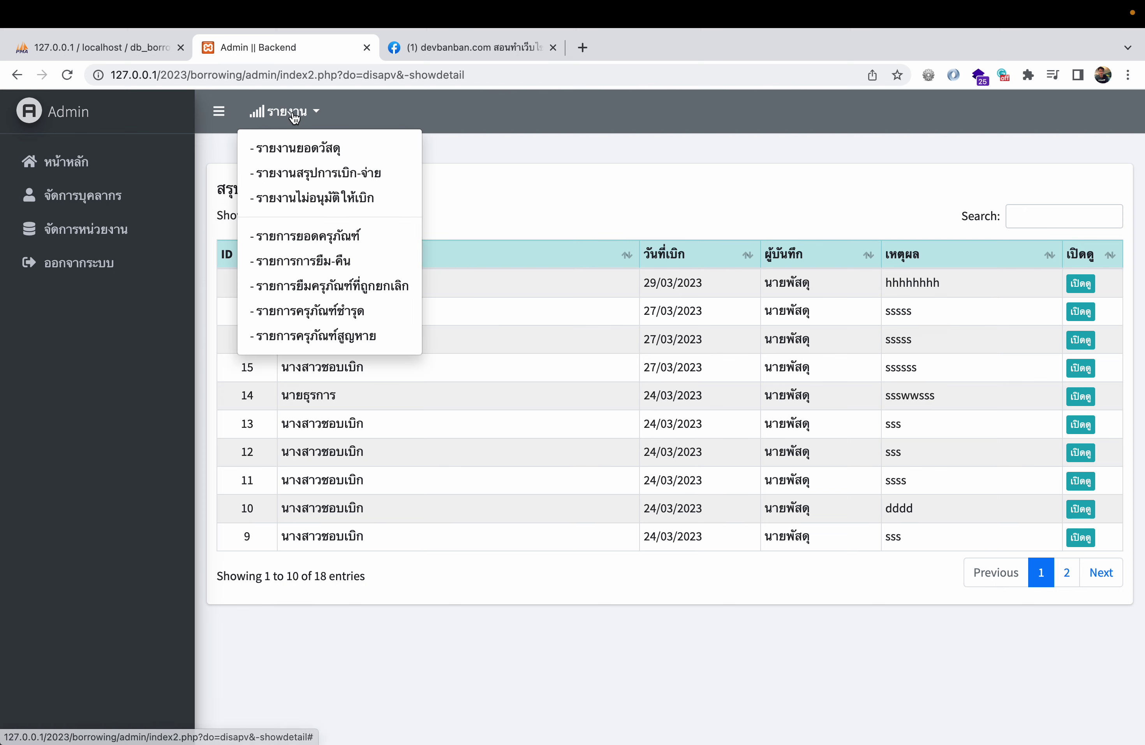
pyautogui.click(319, 237)
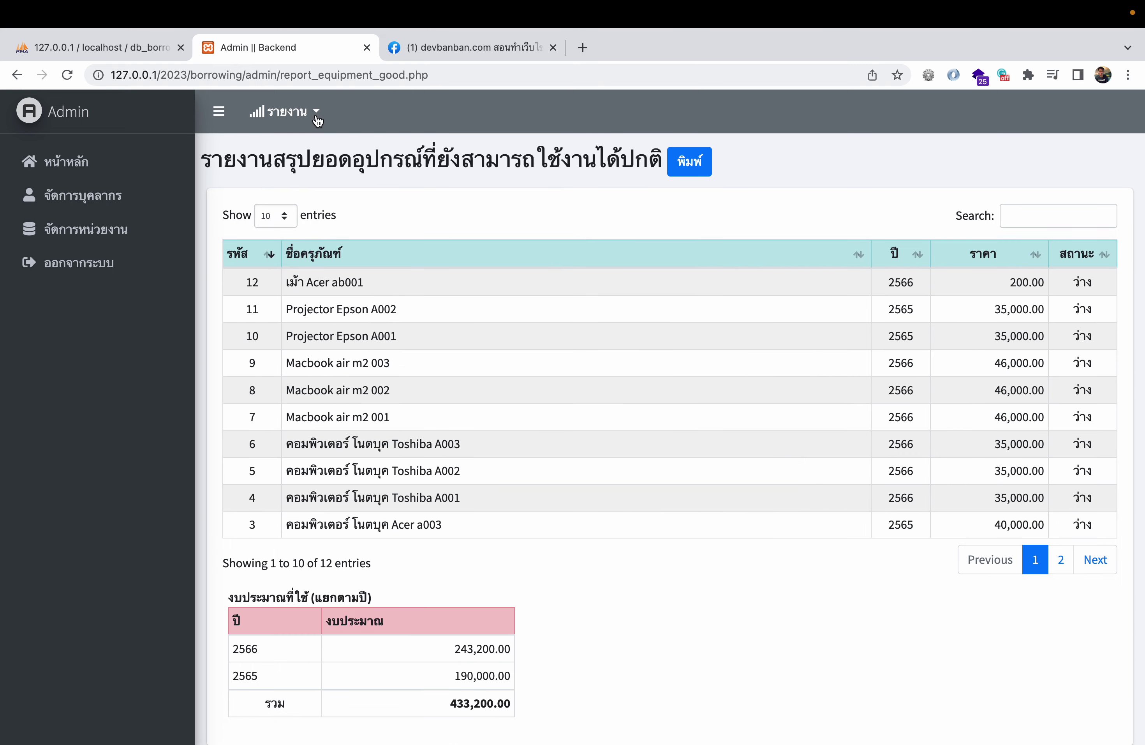
pyautogui.click(290, 115)
pyautogui.click(314, 261)
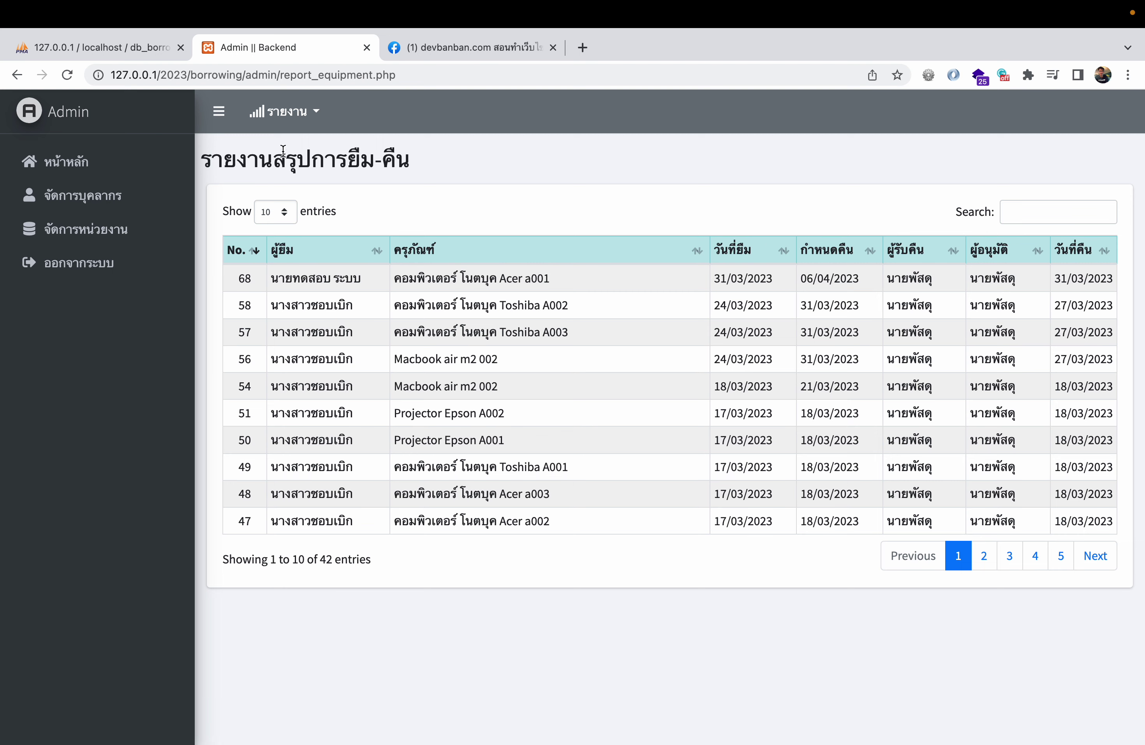
pyautogui.click(285, 115)
pyautogui.click(328, 290)
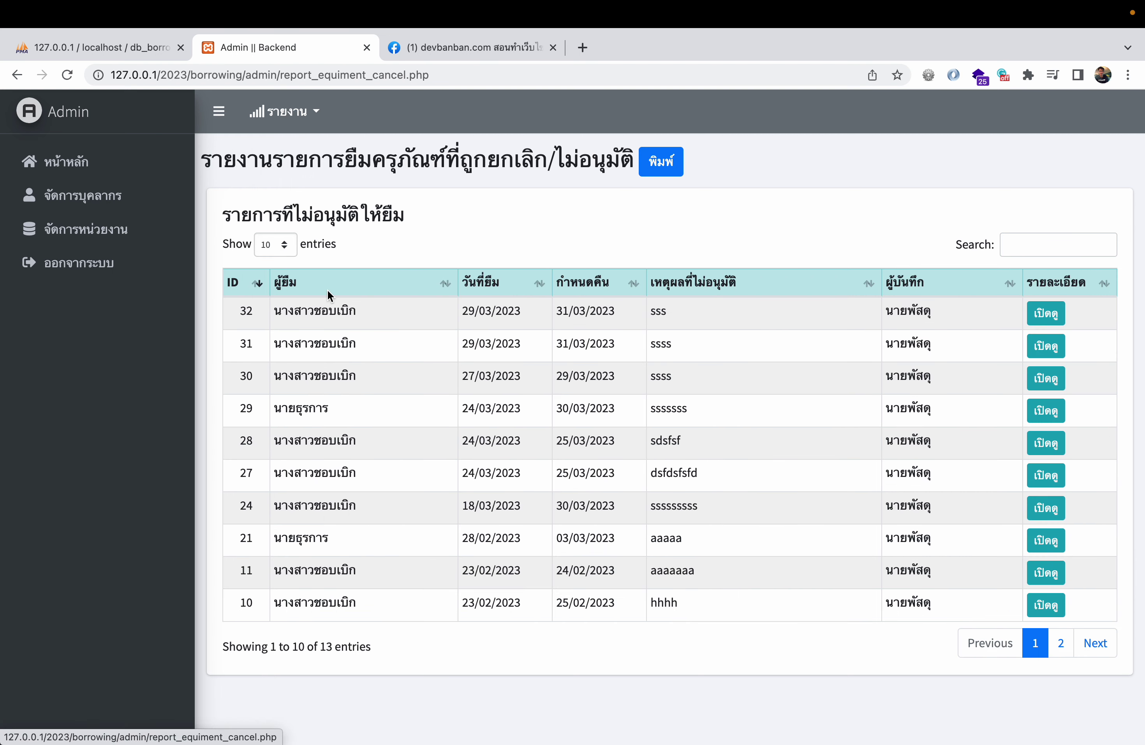
pyautogui.click(286, 120)
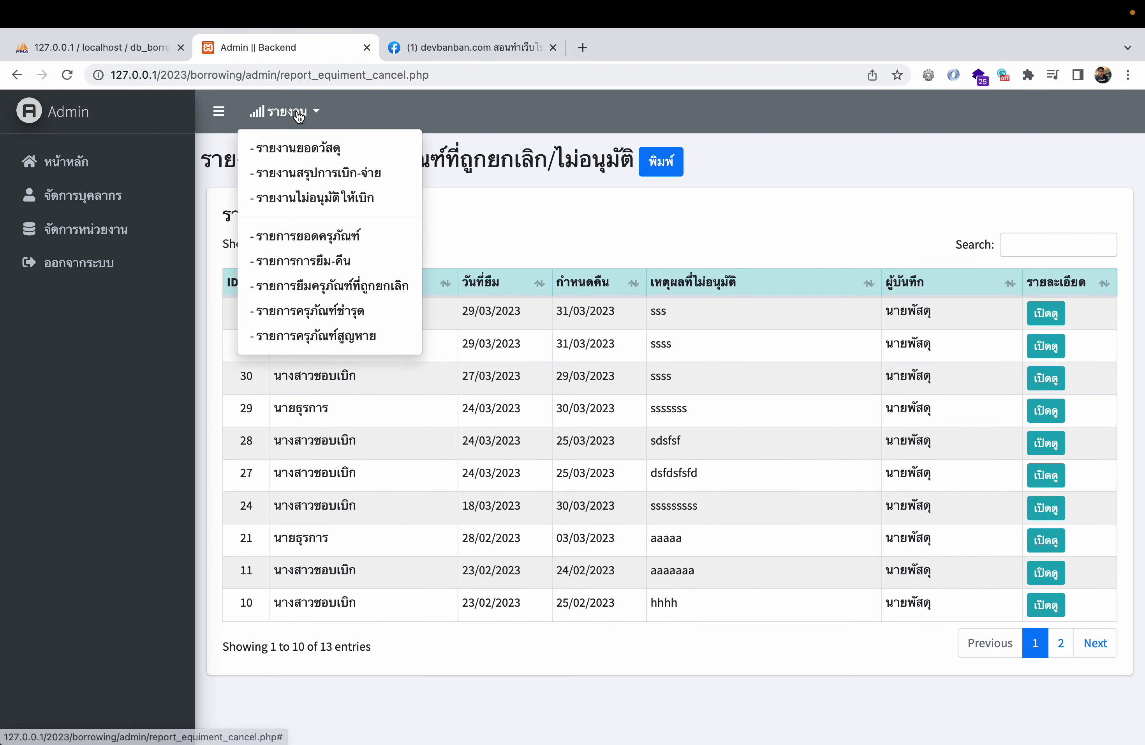
pyautogui.click(310, 305)
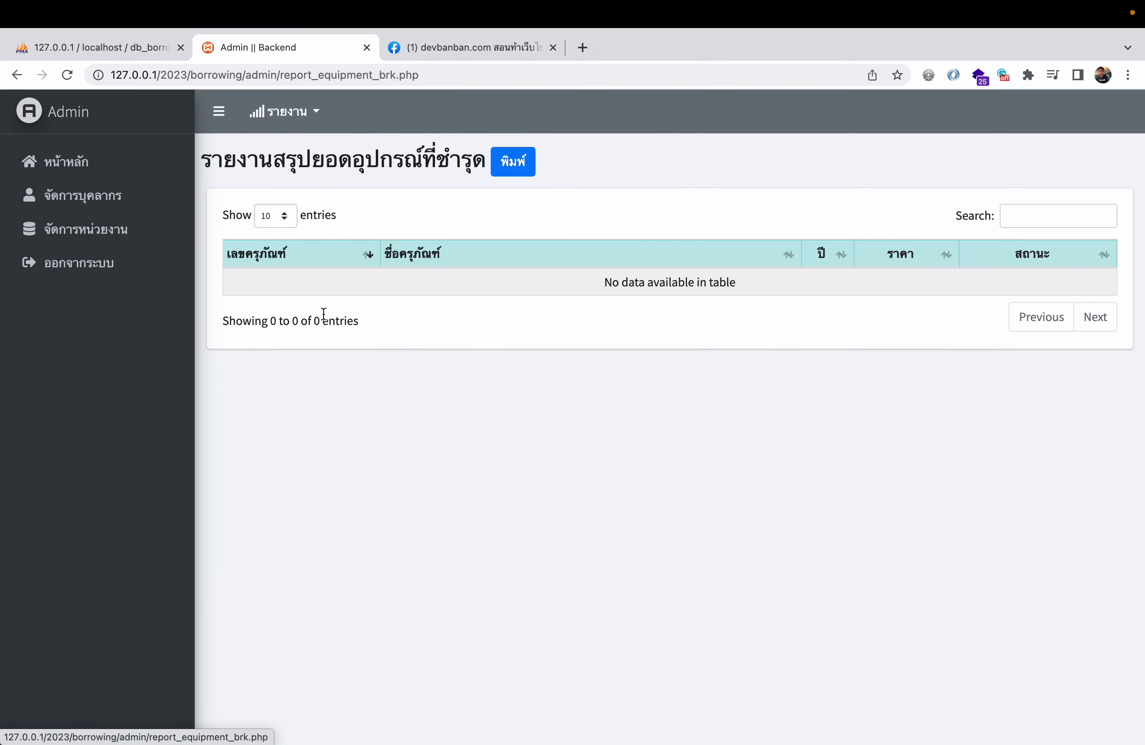
pyautogui.click(304, 121)
pyautogui.click(323, 336)
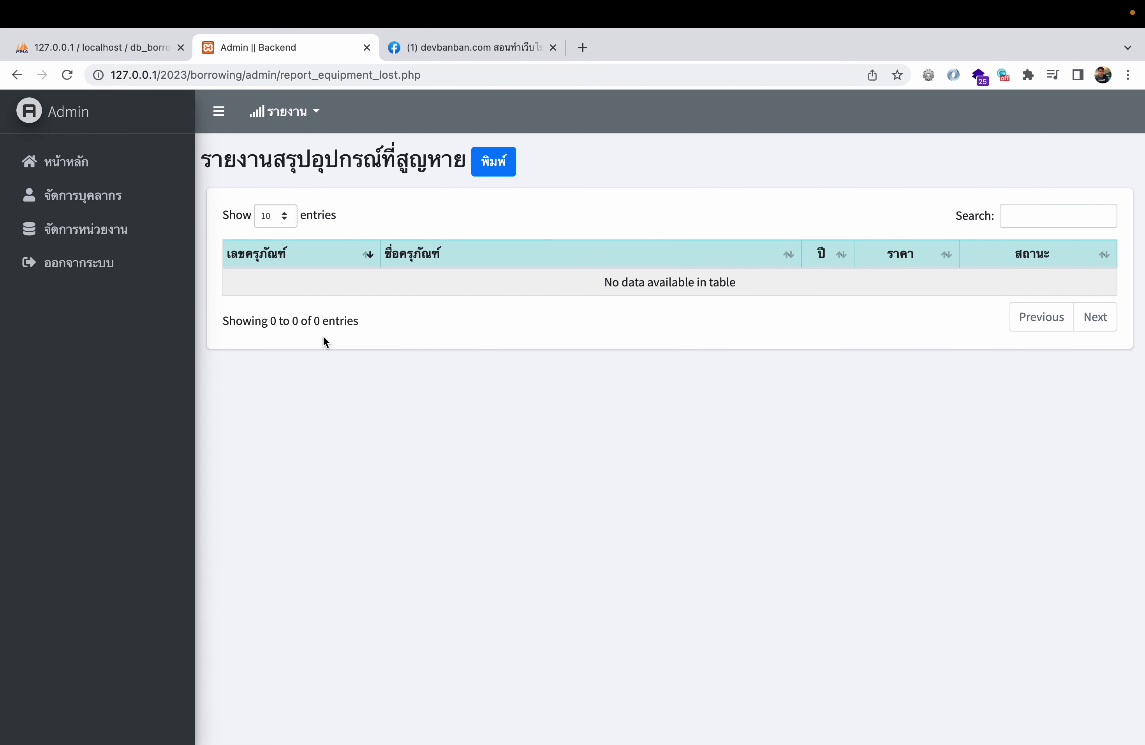
pyautogui.click(111, 162)
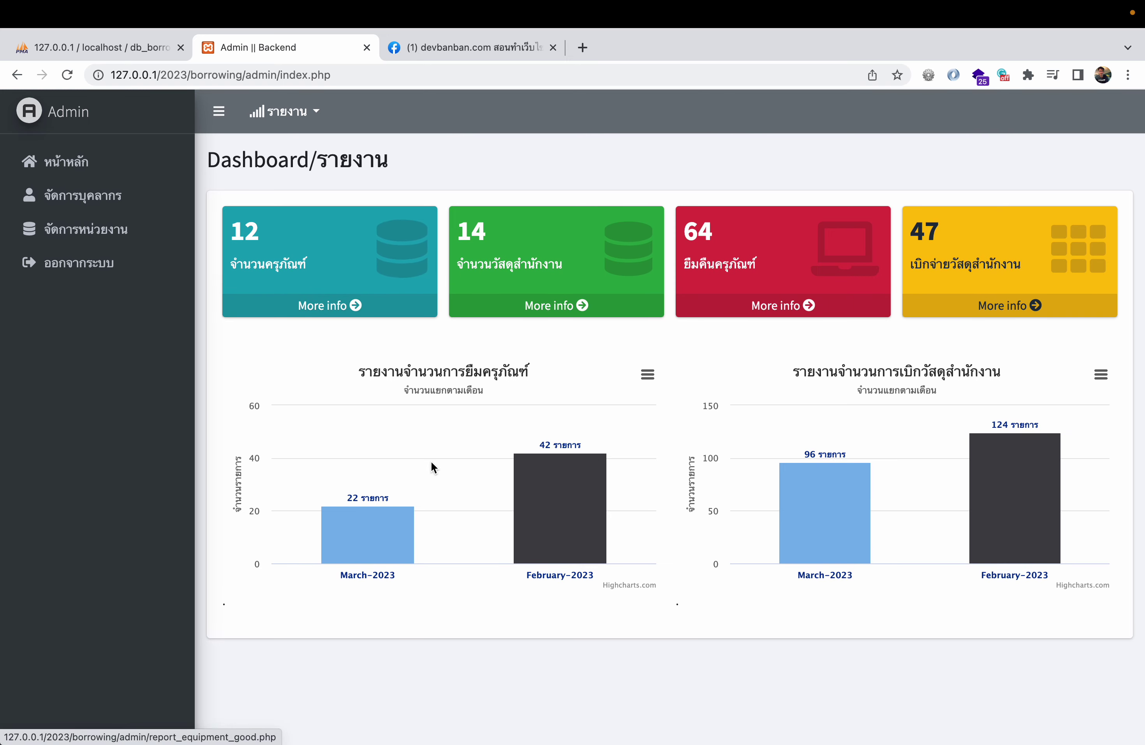
# - Reload the admin dashboard via หน้าหลัก and choose ออกจากระบบ in the sidebar
pyautogui.click(14, 82)
pyautogui.click(88, 160)
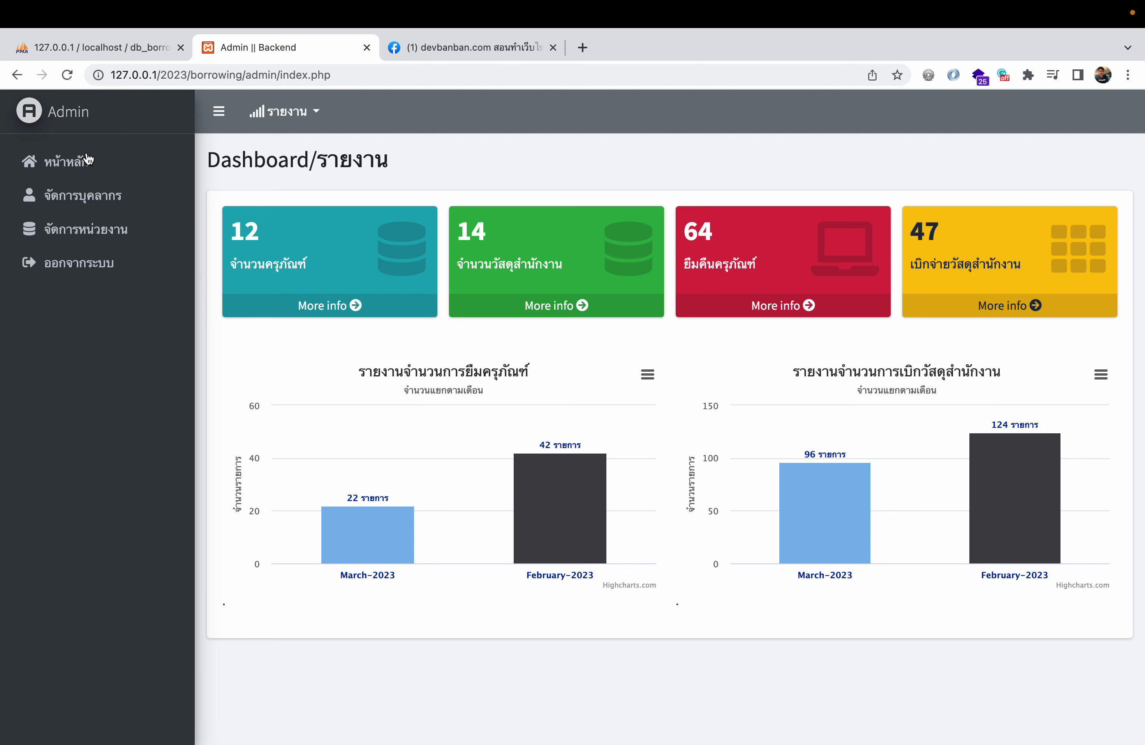
pyautogui.click(94, 270)
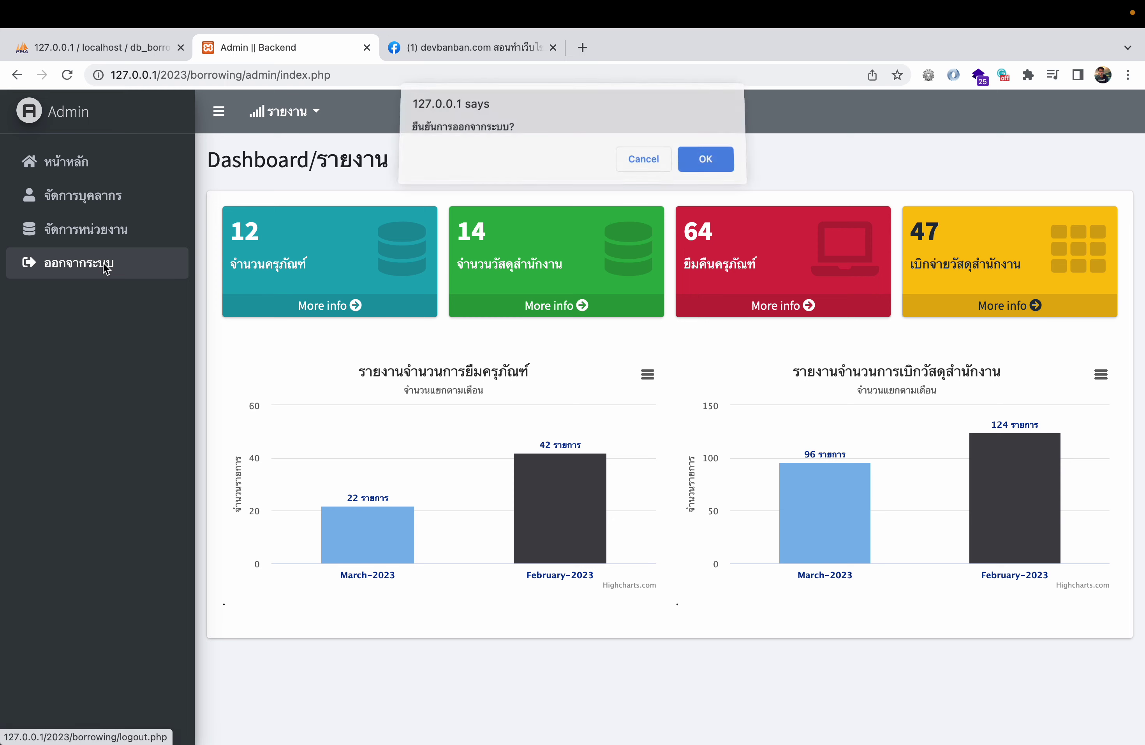
# - Confirm the logout and sign in with the member's username and password
pyautogui.click(720, 166)
pyautogui.click(563, 244)
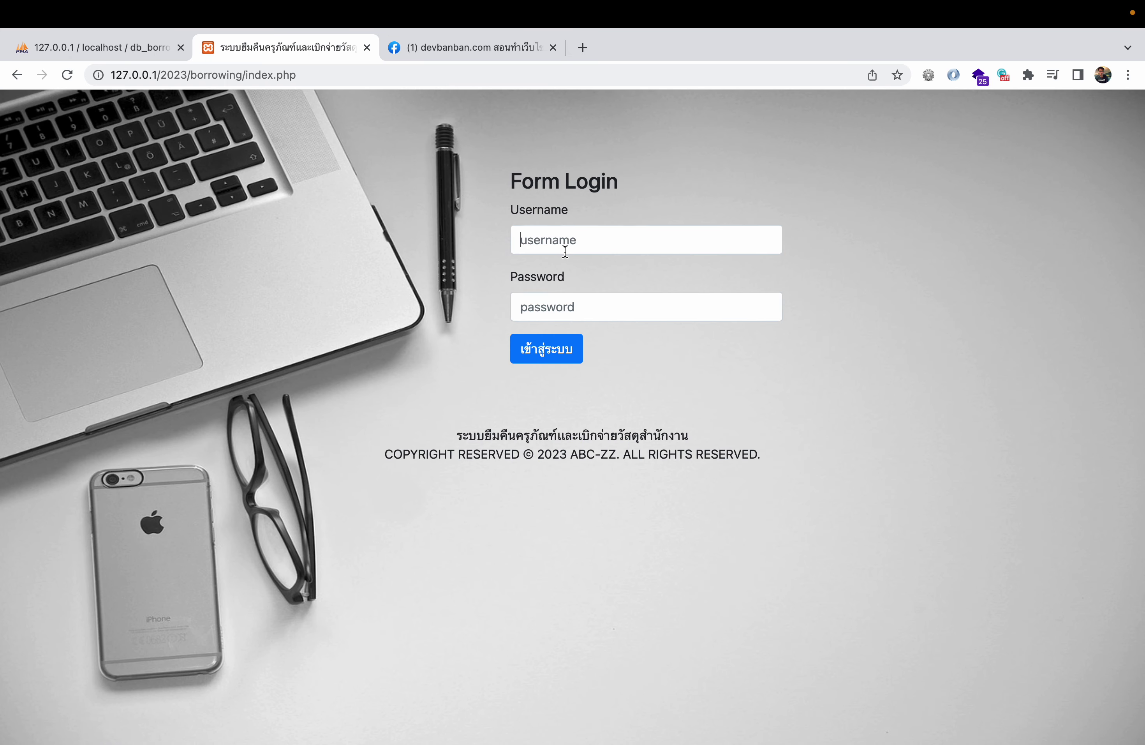
pyautogui.write('e2')
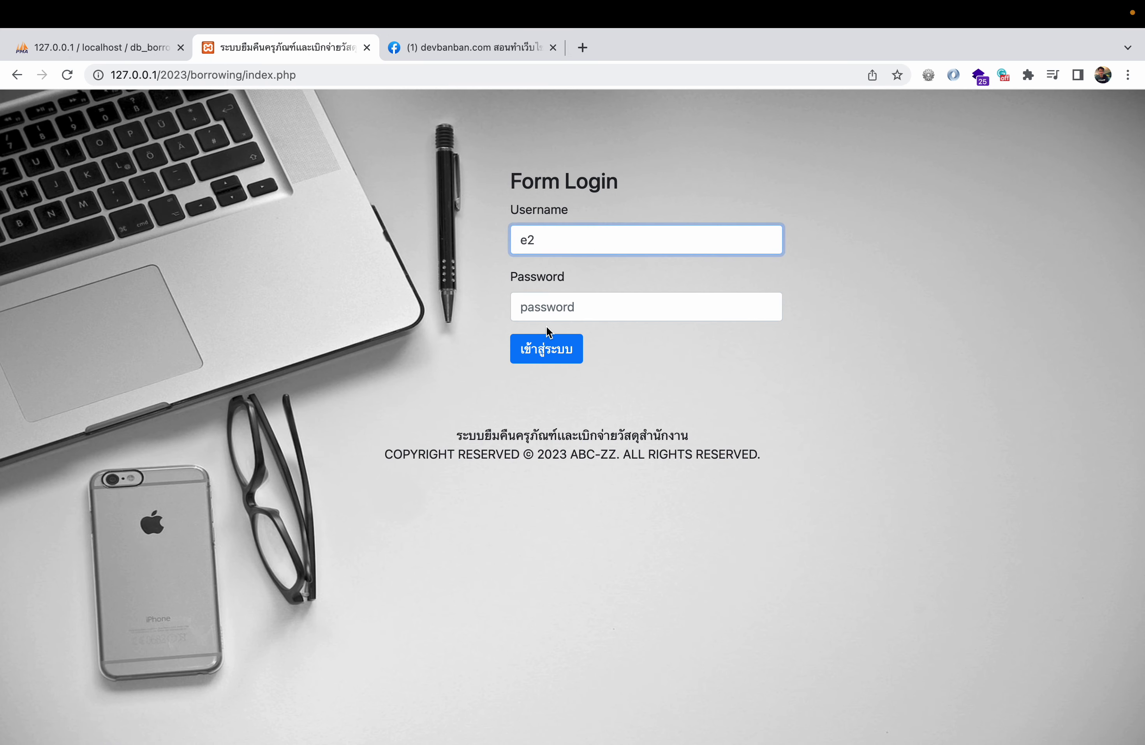
pyautogui.click(546, 310)
pyautogui.write('123')
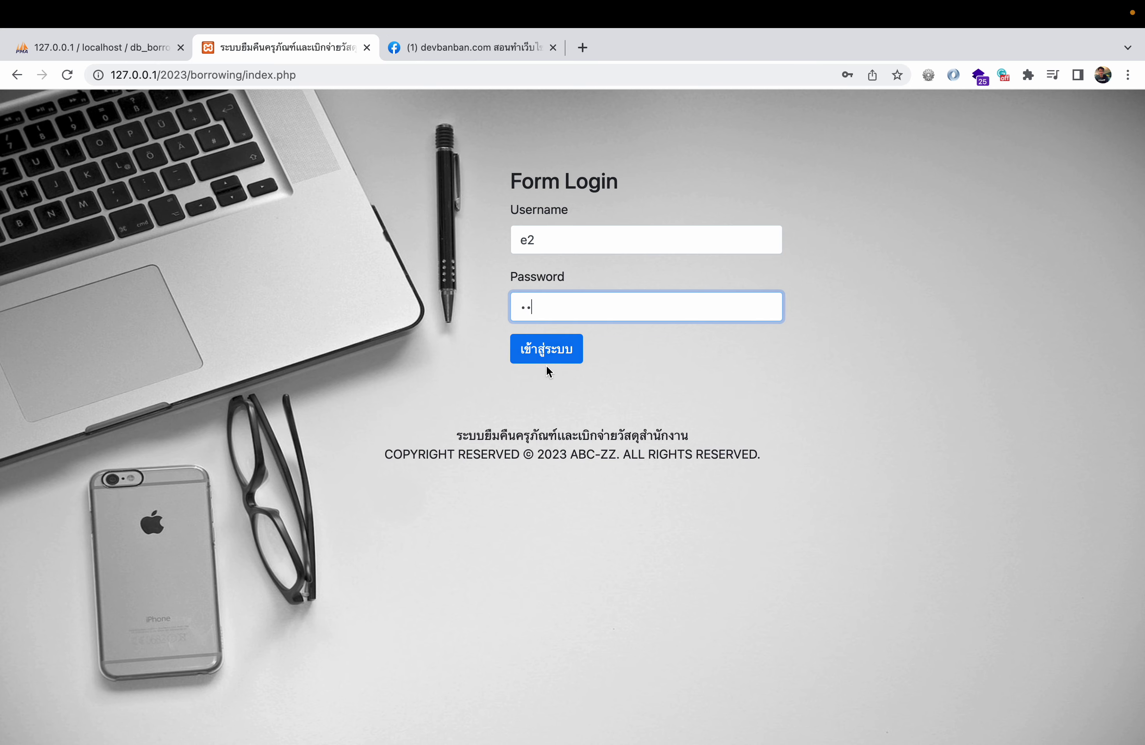
pyautogui.click(549, 352)
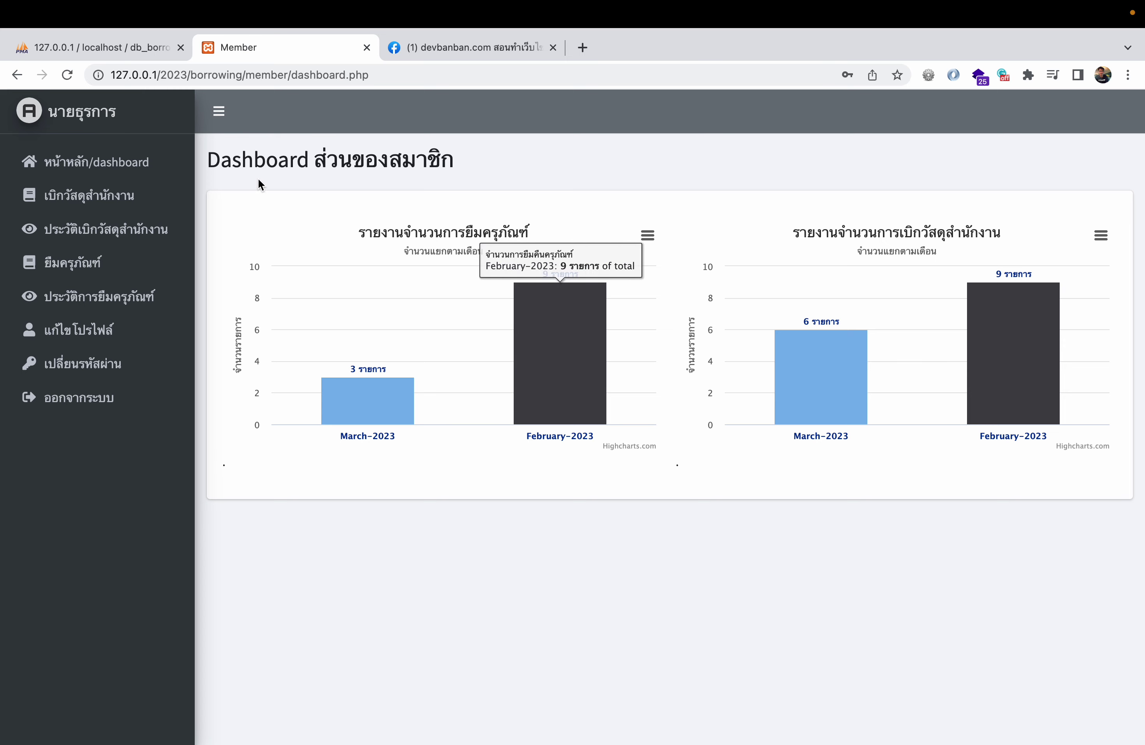
# - Look over the member dashboard charts, profile and password forms, then open เบิกวัสดุสำนักงาน
pyautogui.moveTo(221, 160); pyautogui.dragTo(504, 148)
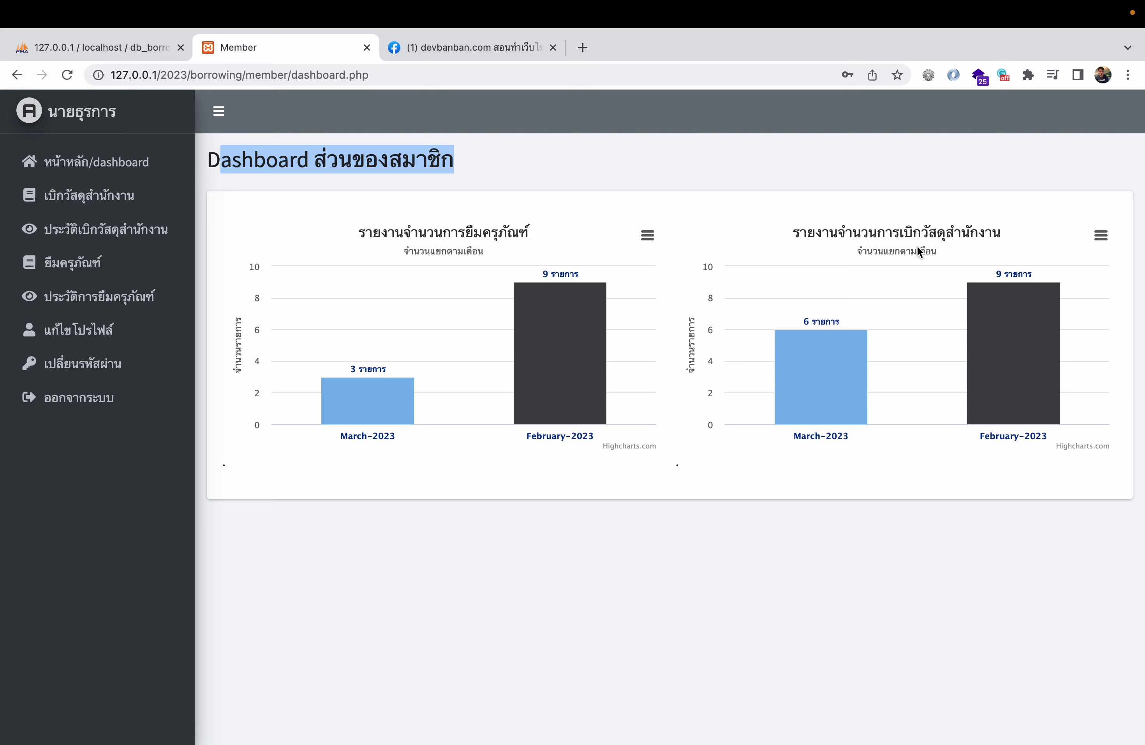
pyautogui.moveTo(1018, 368)
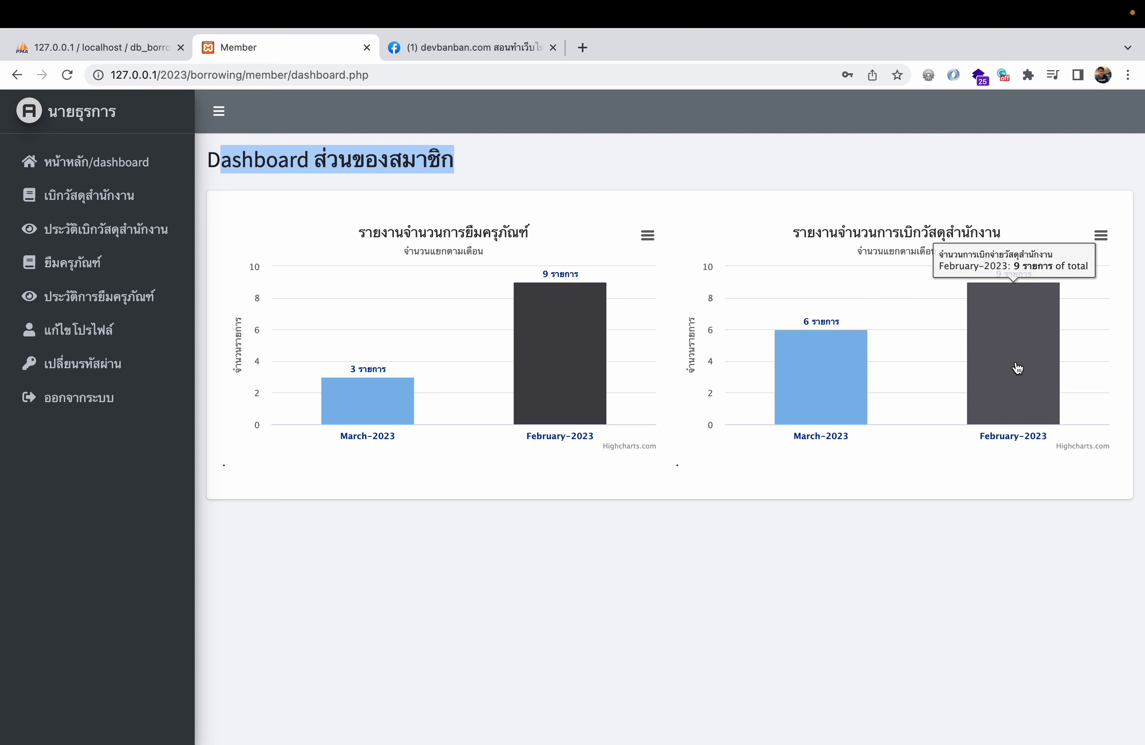
pyautogui.moveTo(794, 416)
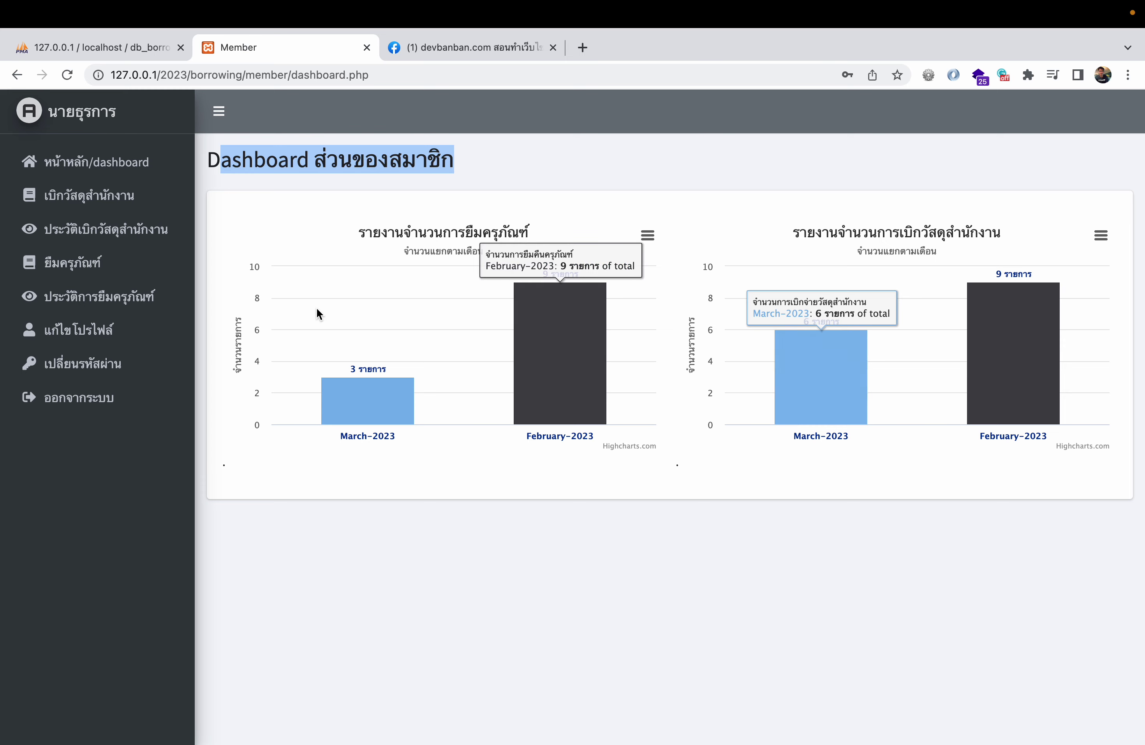
pyautogui.click(123, 344)
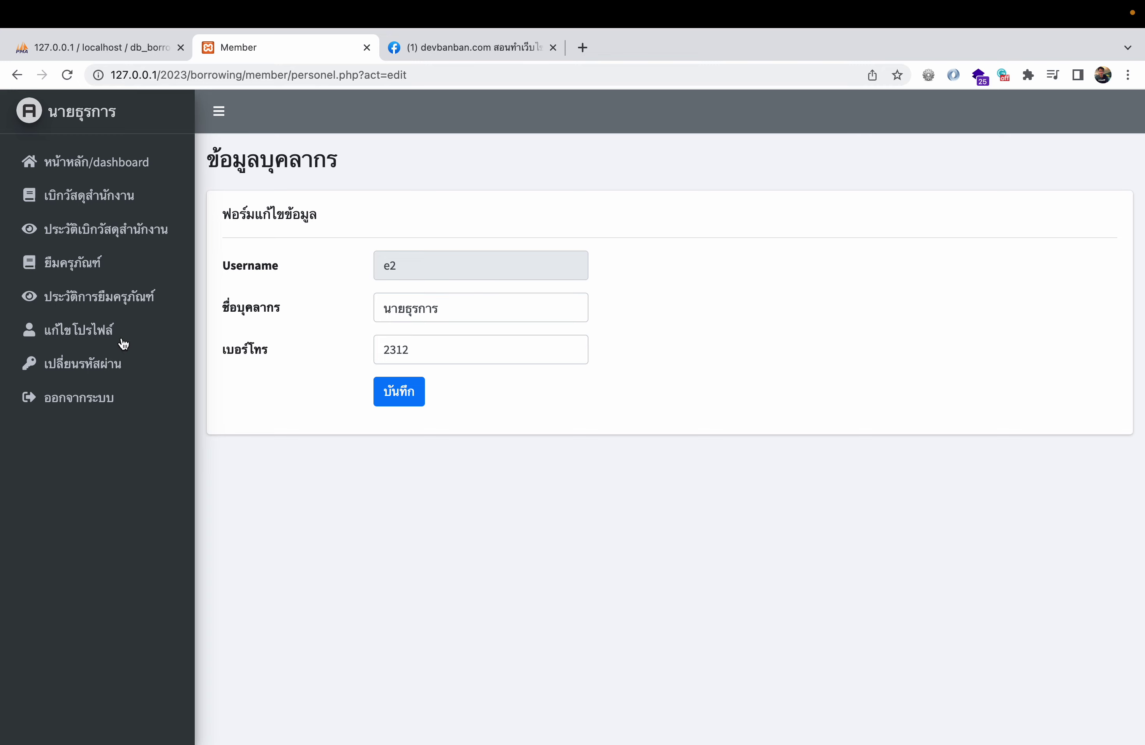
pyautogui.click(122, 367)
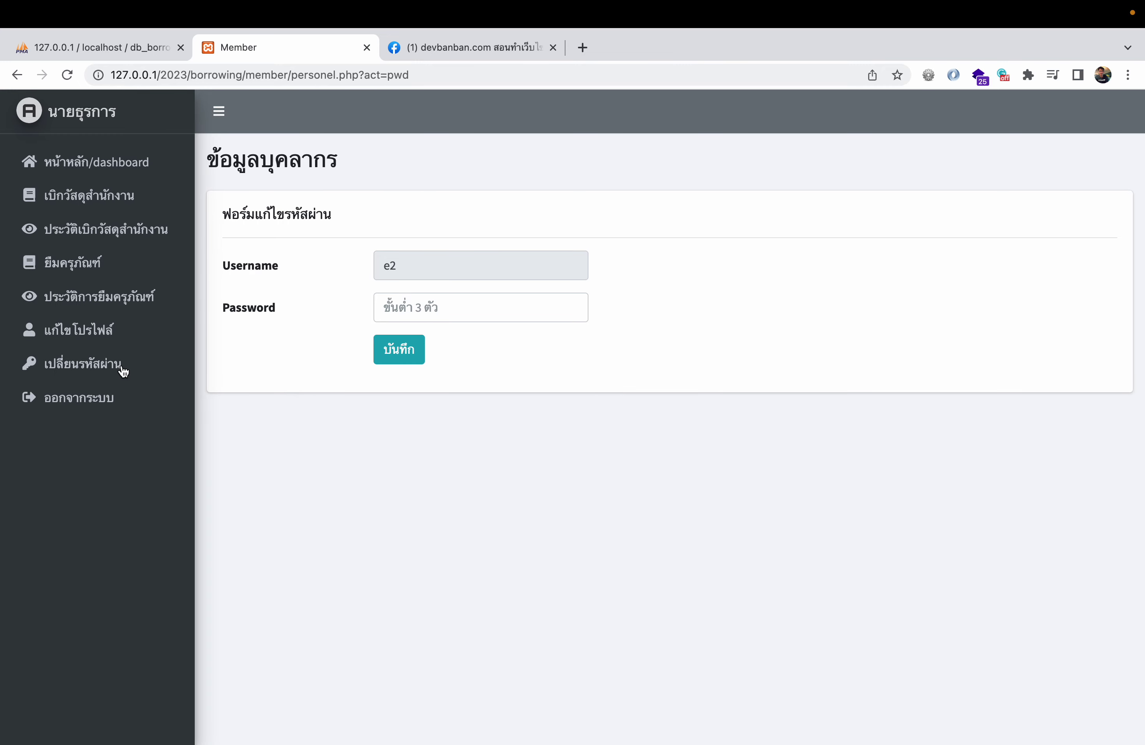
pyautogui.click(130, 196)
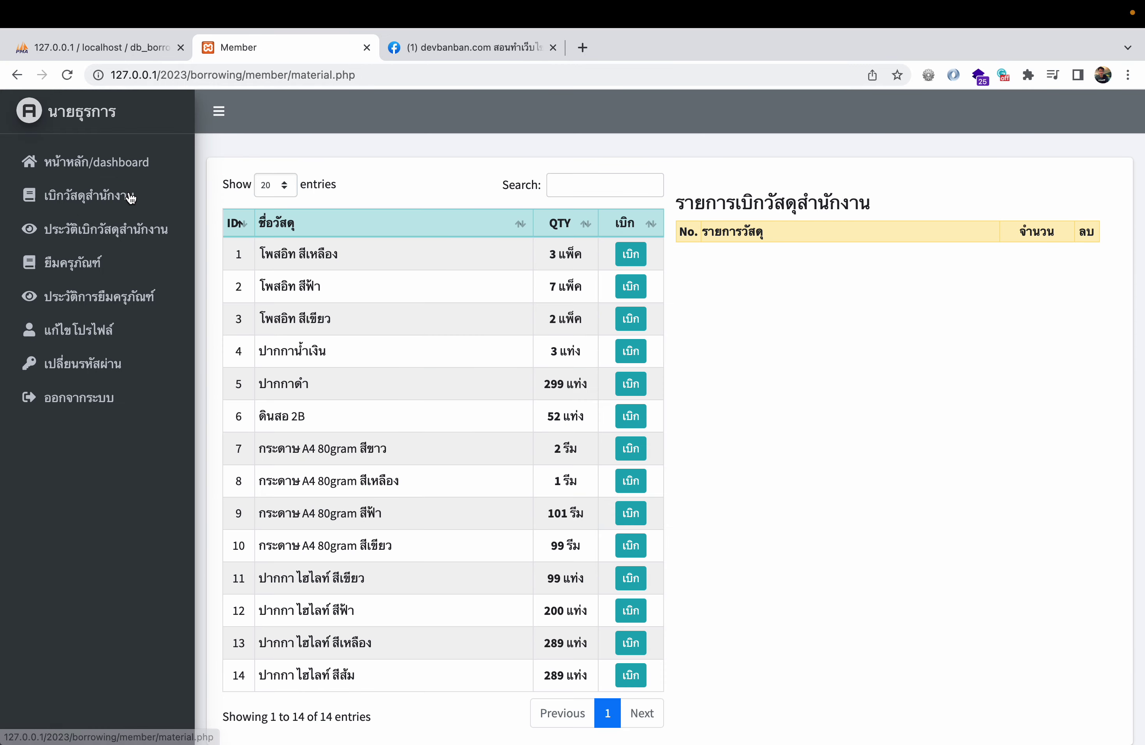
# - Request one each of yellow, blue and green post-its and confirm the submission
pyautogui.click(639, 262)
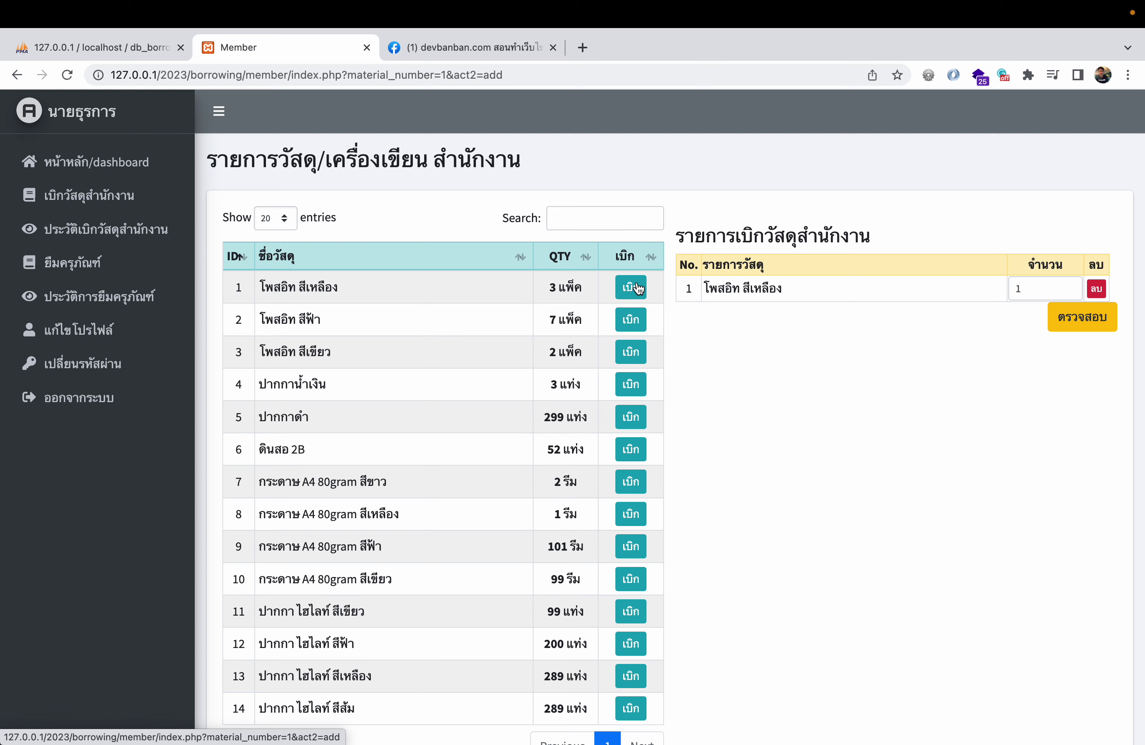
pyautogui.click(633, 319)
pyautogui.click(631, 353)
pyautogui.click(1082, 370)
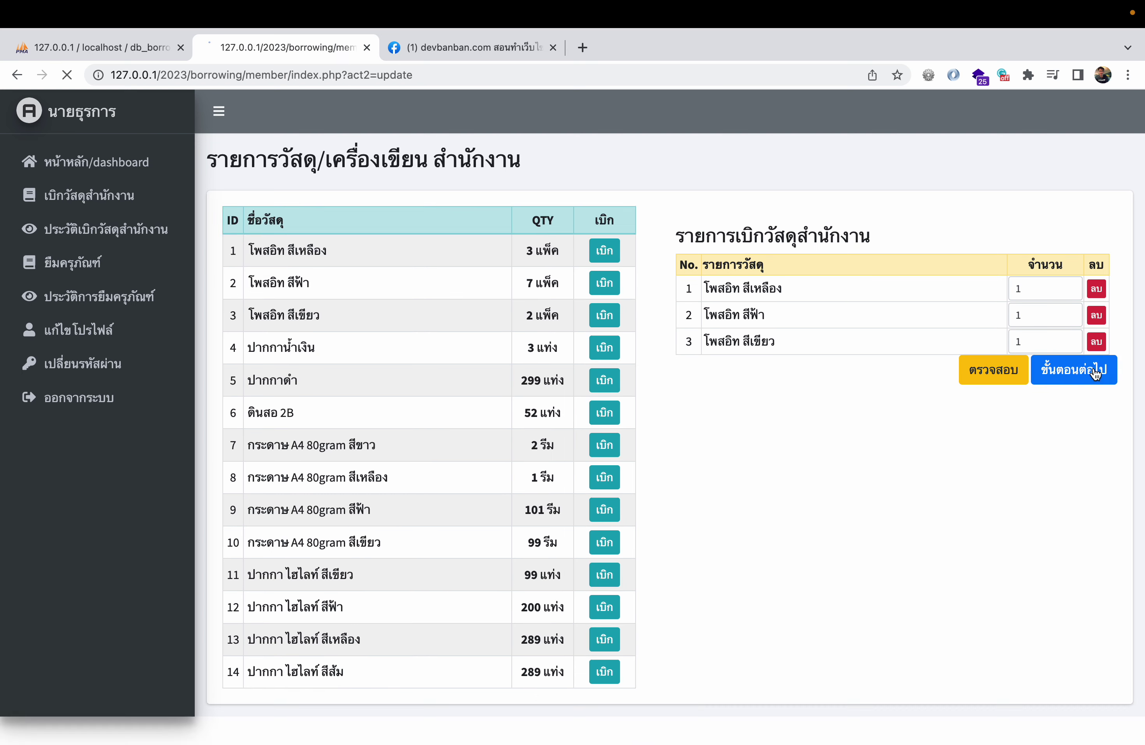
pyautogui.click(1068, 372)
pyautogui.click(1067, 380)
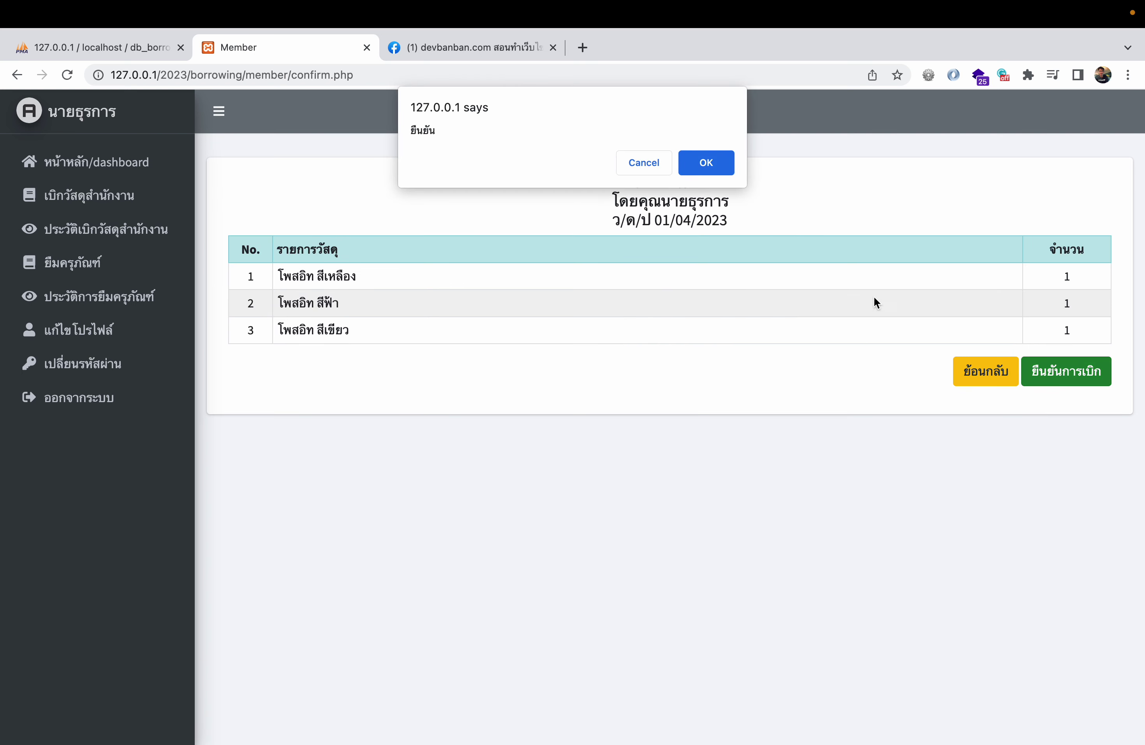
pyautogui.click(712, 165)
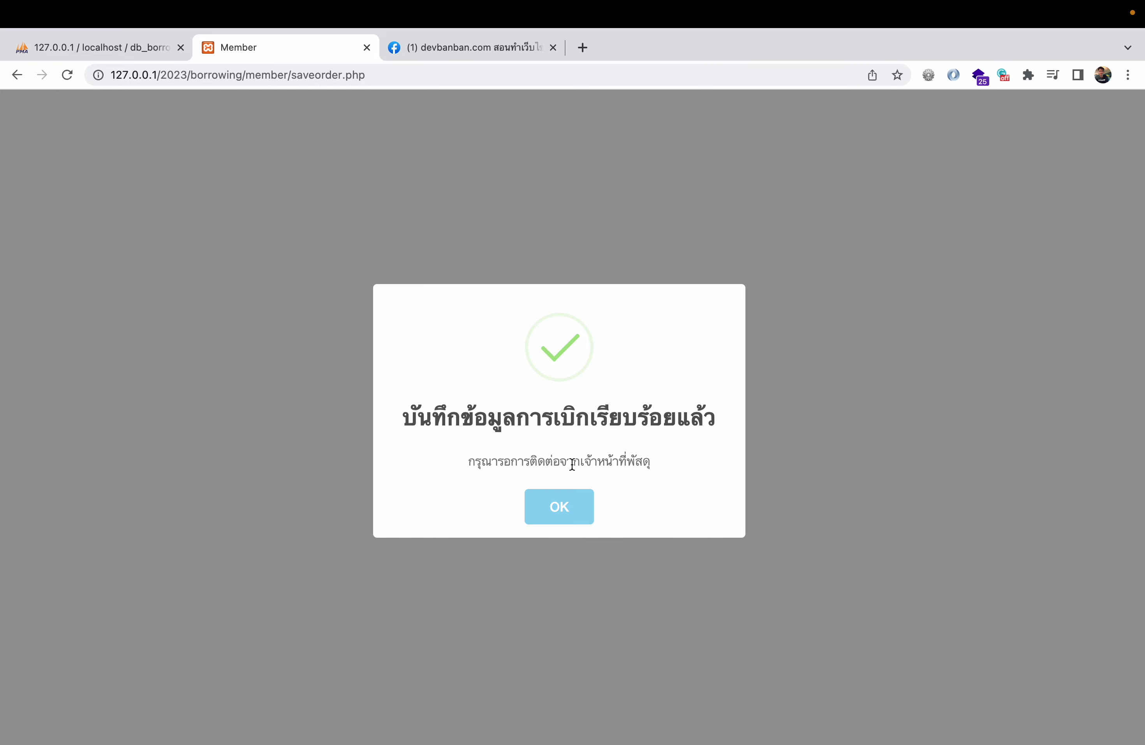
pyautogui.click(590, 508)
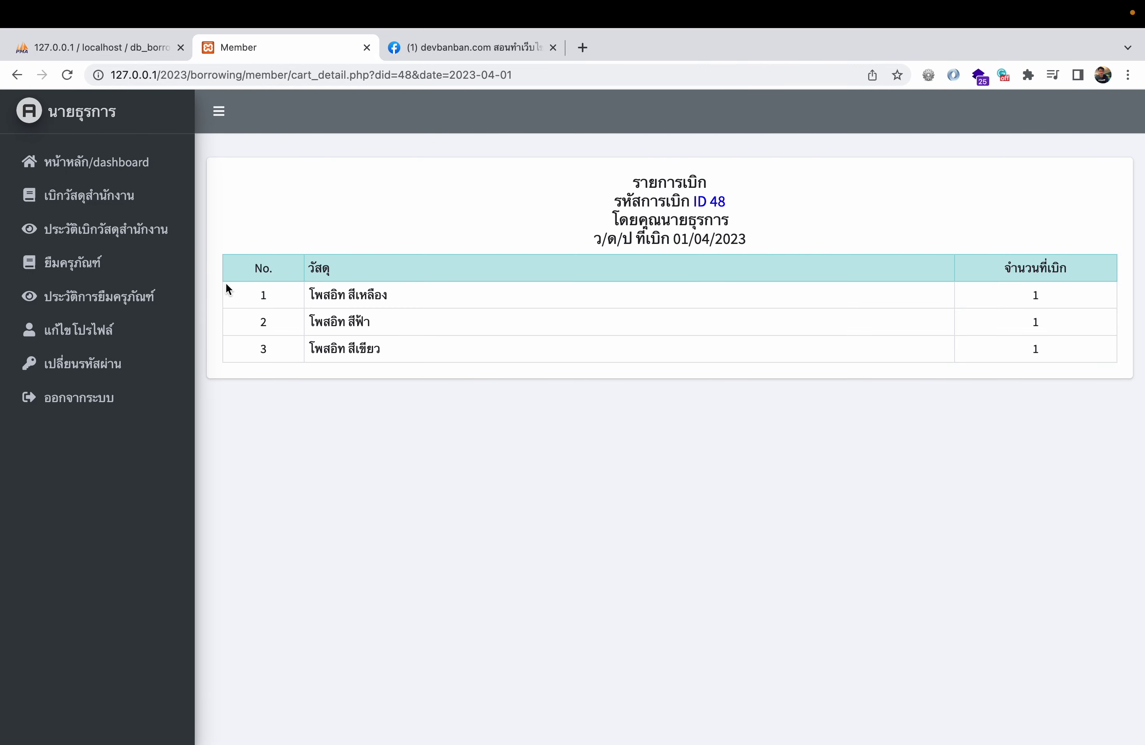
# - Check the withdrawal history and the 01/04/2023 request's details
pyautogui.click(151, 237)
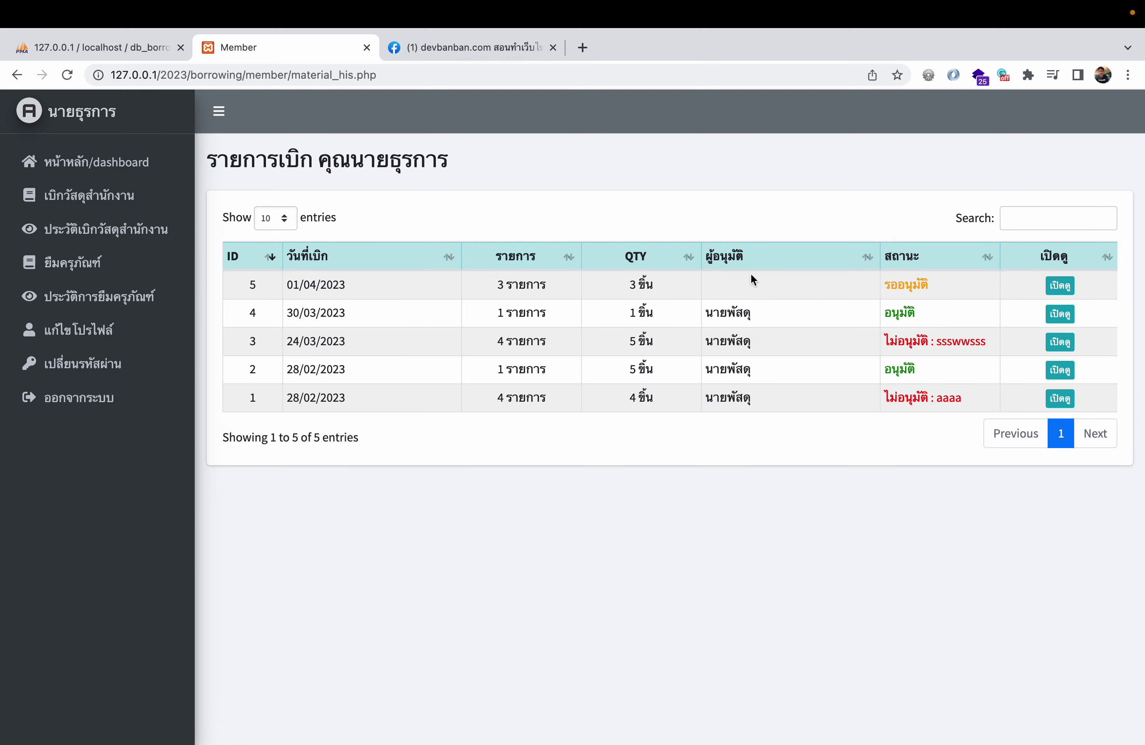
pyautogui.click(1060, 284)
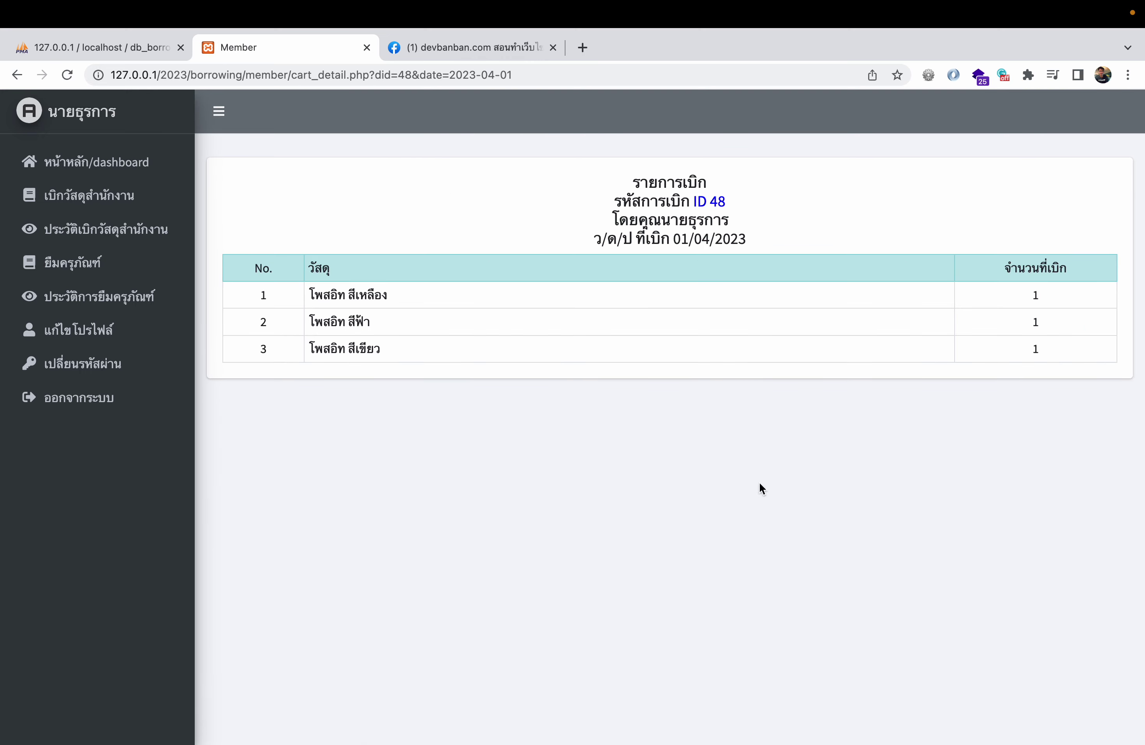
pyautogui.click(151, 238)
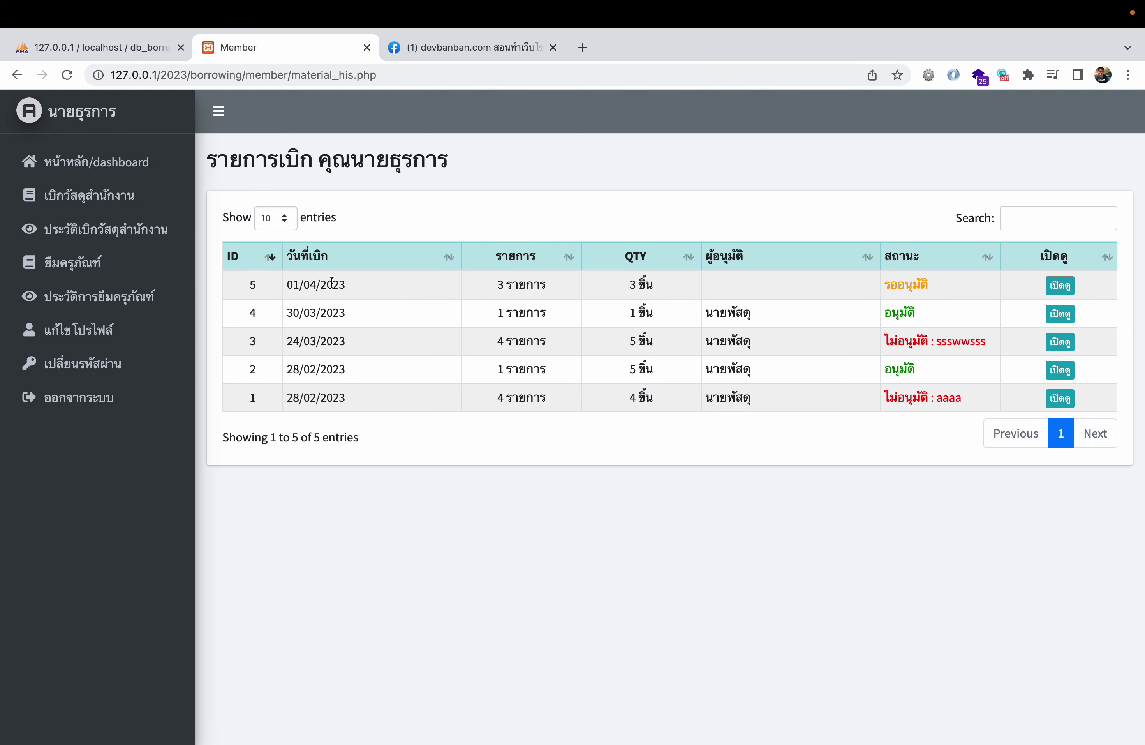
pyautogui.moveTo(296, 286); pyautogui.dragTo(727, 295)
pyautogui.click(728, 457)
# - Borrow the Acer a001 and a002 notebooks, returning 03/04/2023, with reason 'testing'
pyautogui.click(140, 271)
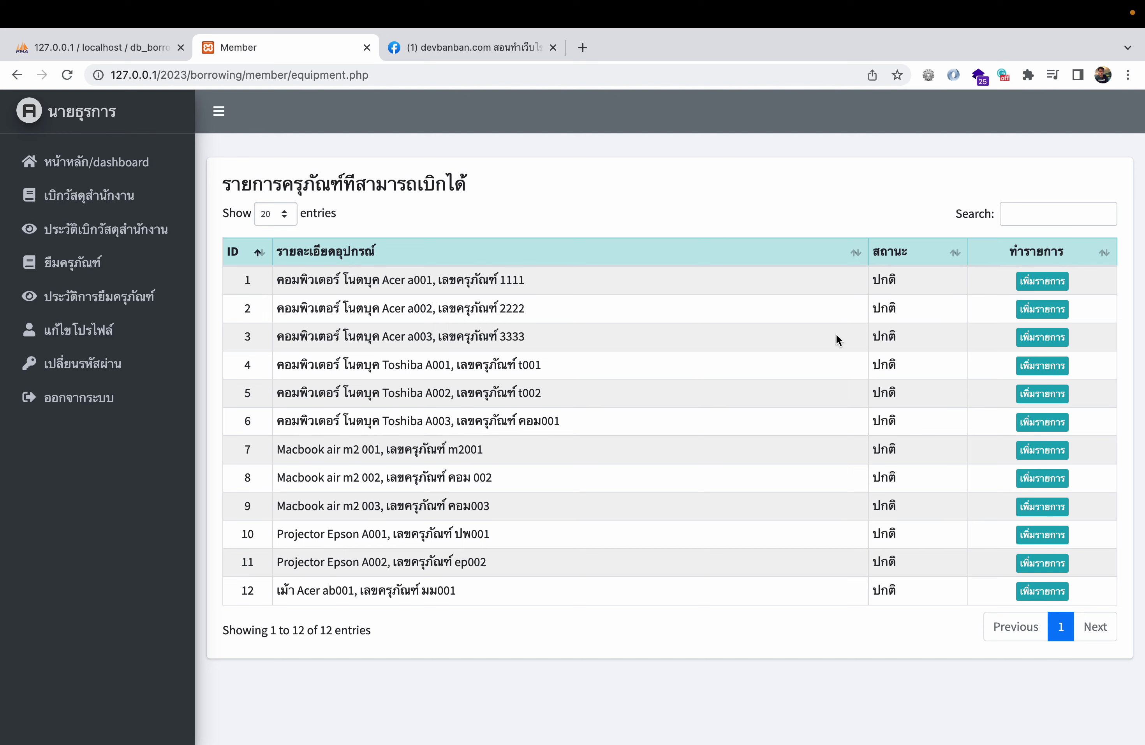
pyautogui.click(1041, 282)
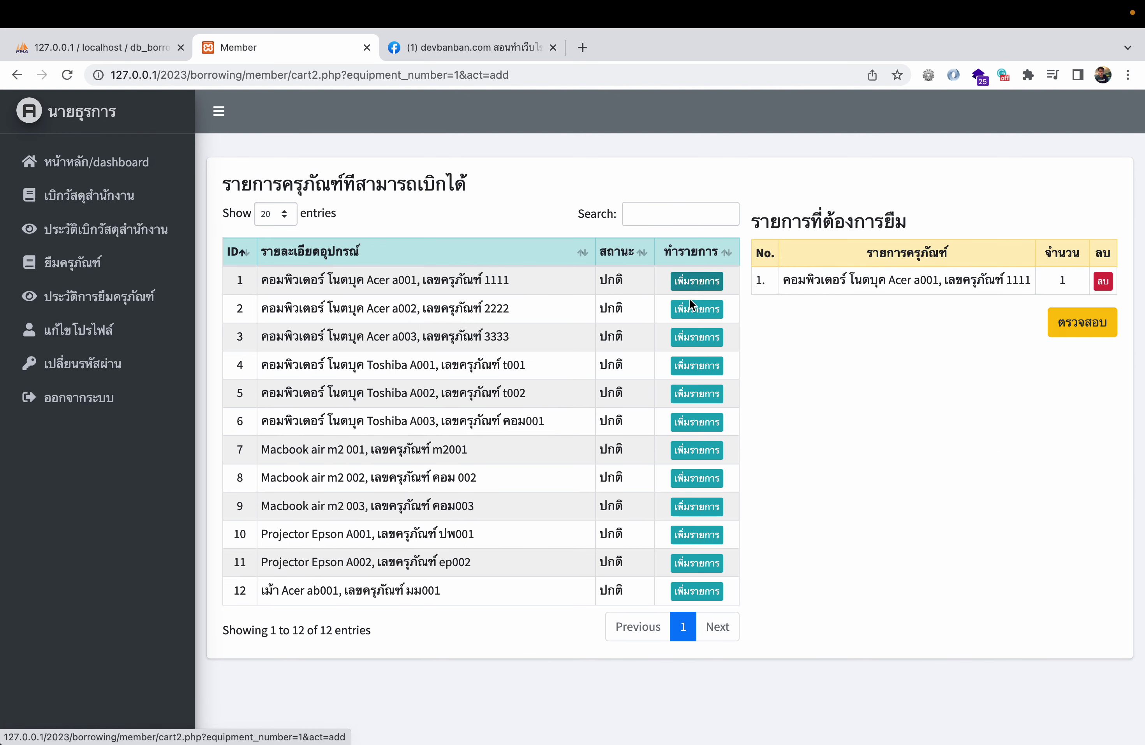
pyautogui.click(697, 309)
pyautogui.click(1089, 354)
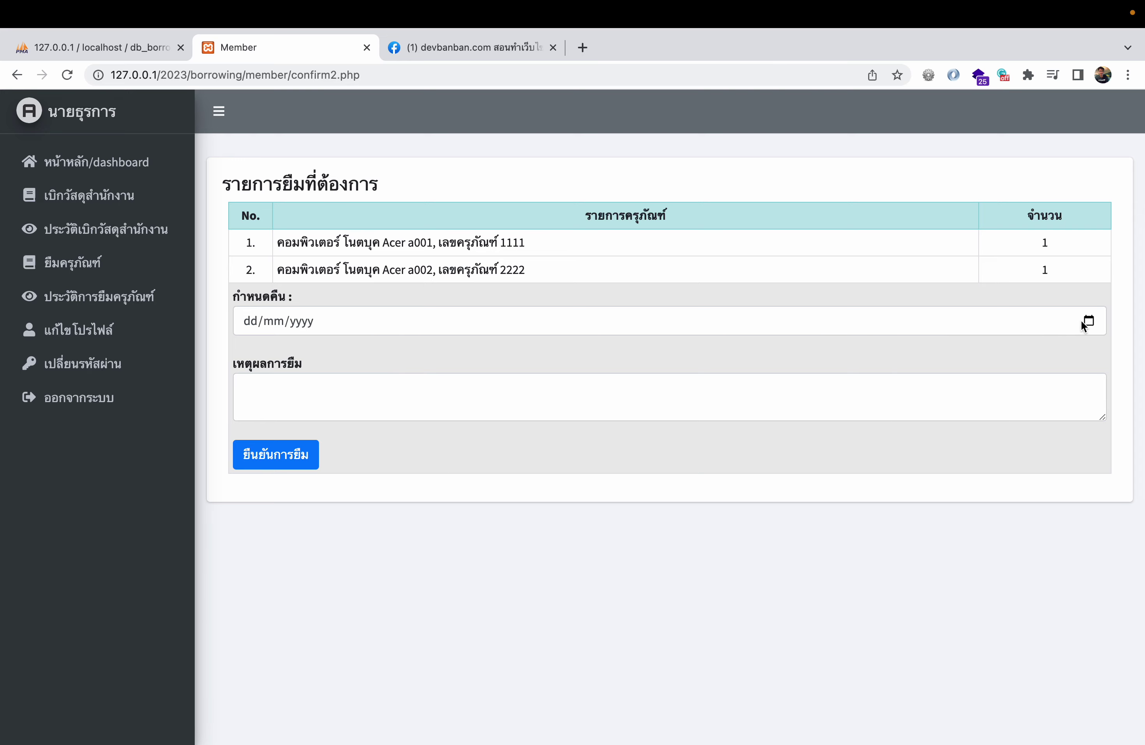
pyautogui.click(1088, 321)
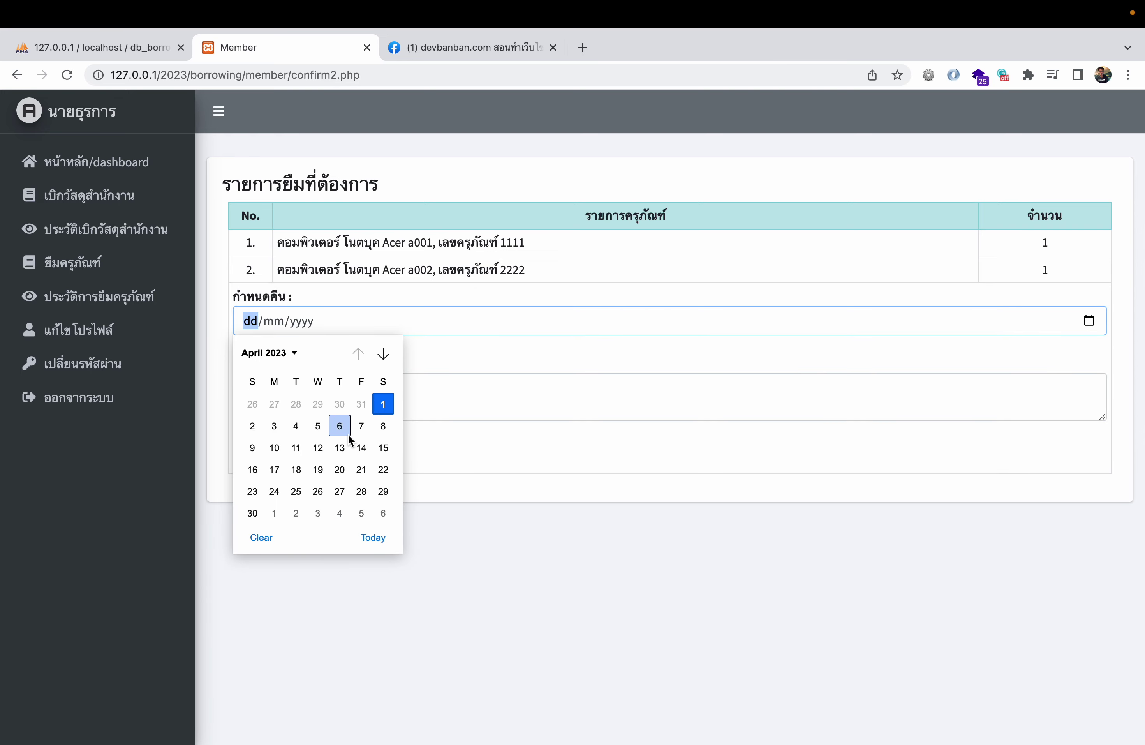
pyautogui.click(274, 426)
pyautogui.click(390, 394)
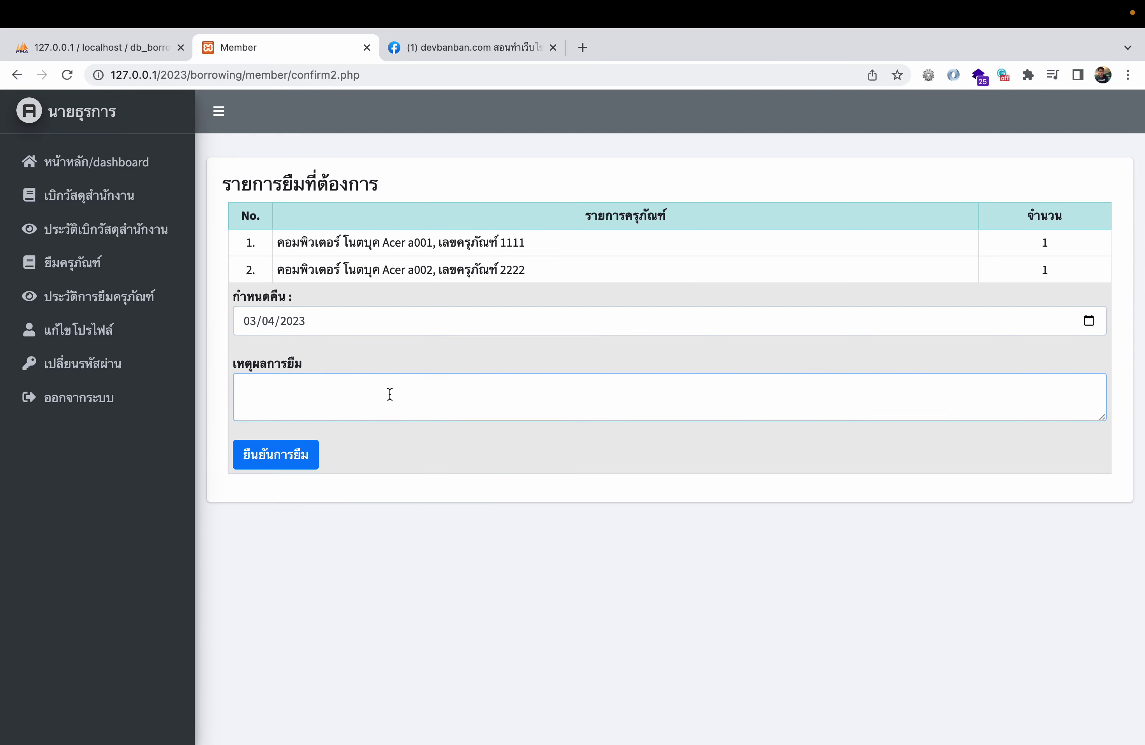
pyautogui.write('testing')
pyautogui.click(289, 467)
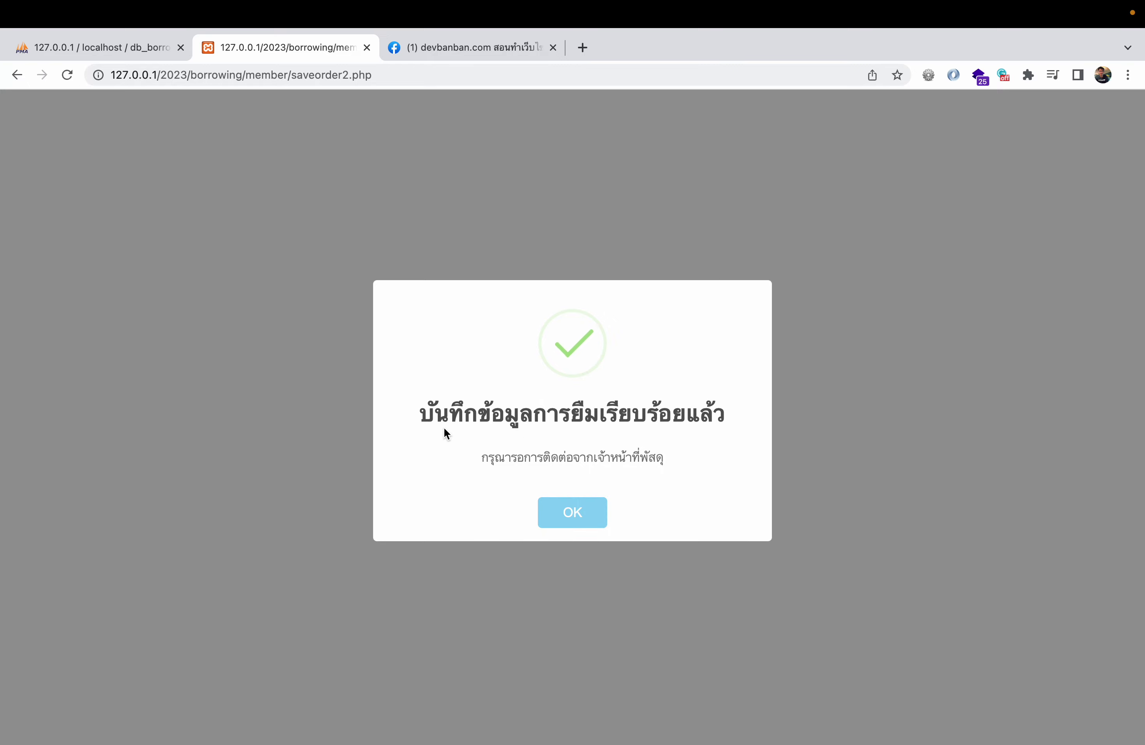
pyautogui.moveTo(446, 432); pyautogui.dragTo(800, 405)
pyautogui.click(587, 523)
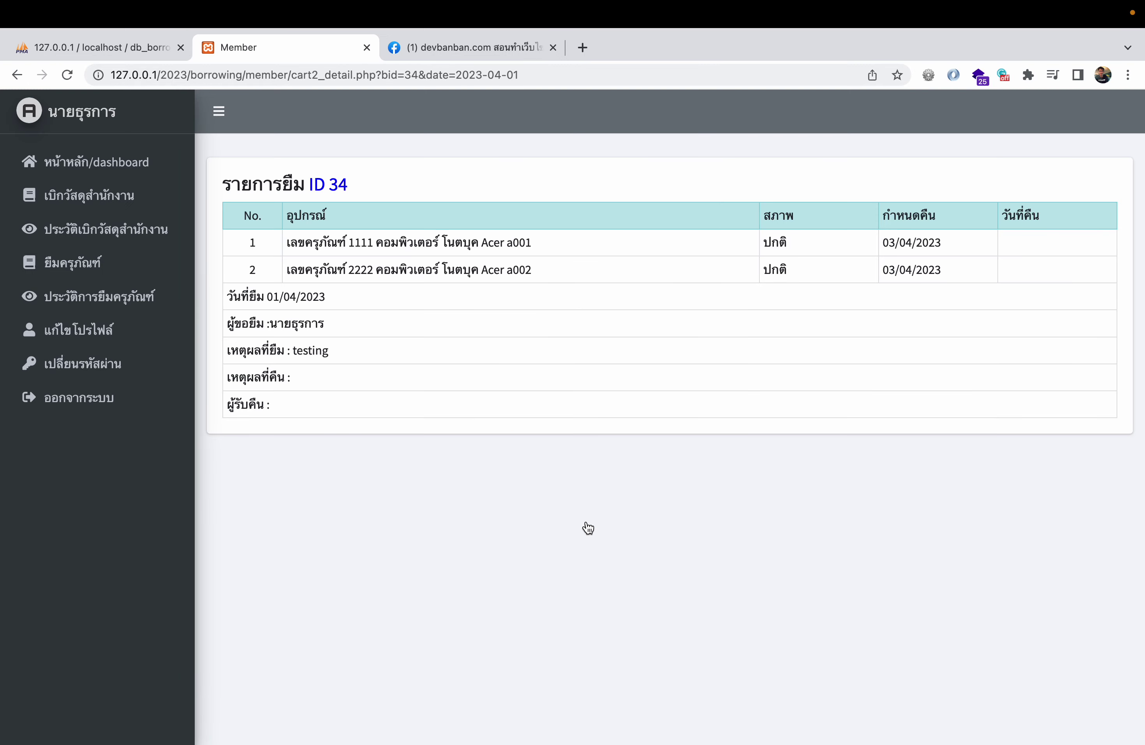
# - View borrowing record 4 in the borrowing history, then return to the member dashboard
pyautogui.click(150, 297)
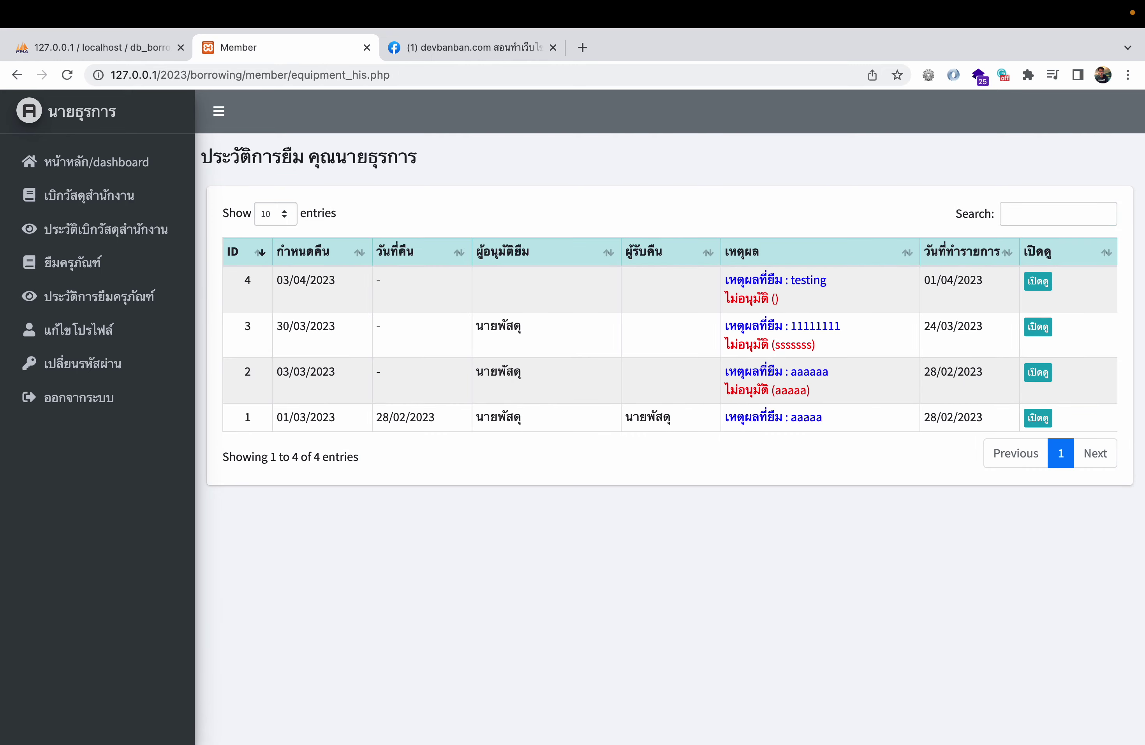
pyautogui.moveTo(937, 280); pyautogui.dragTo(984, 274)
pyautogui.click(1038, 282)
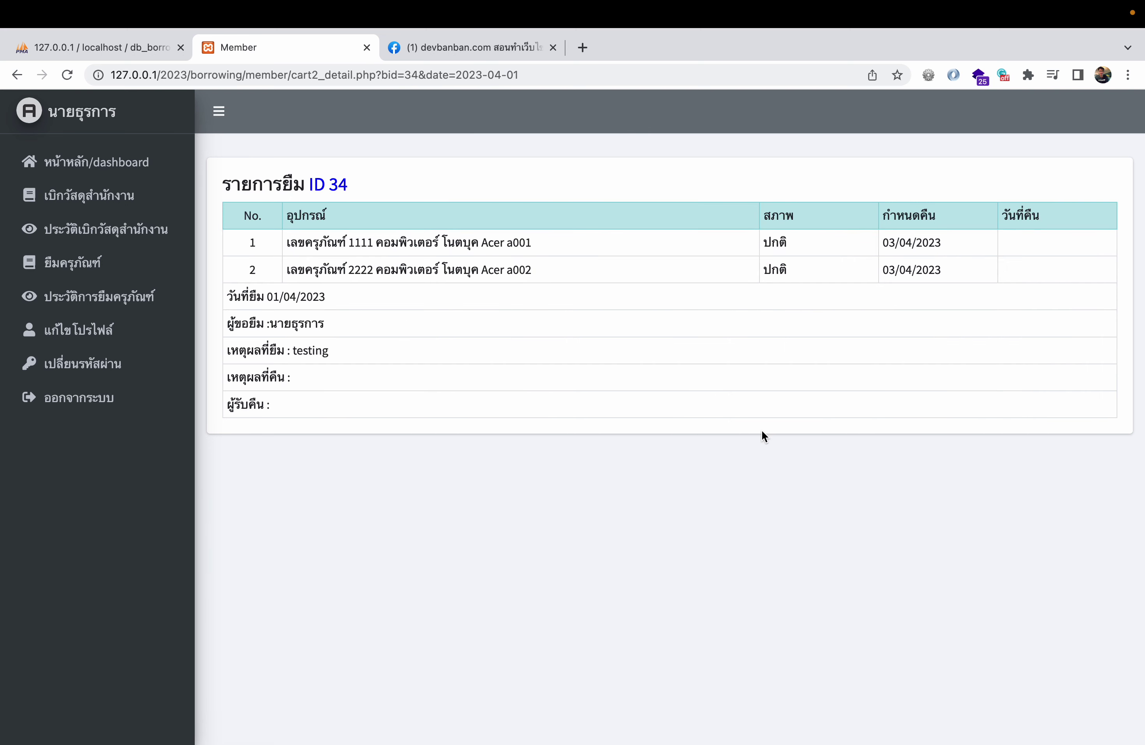
pyautogui.click(106, 165)
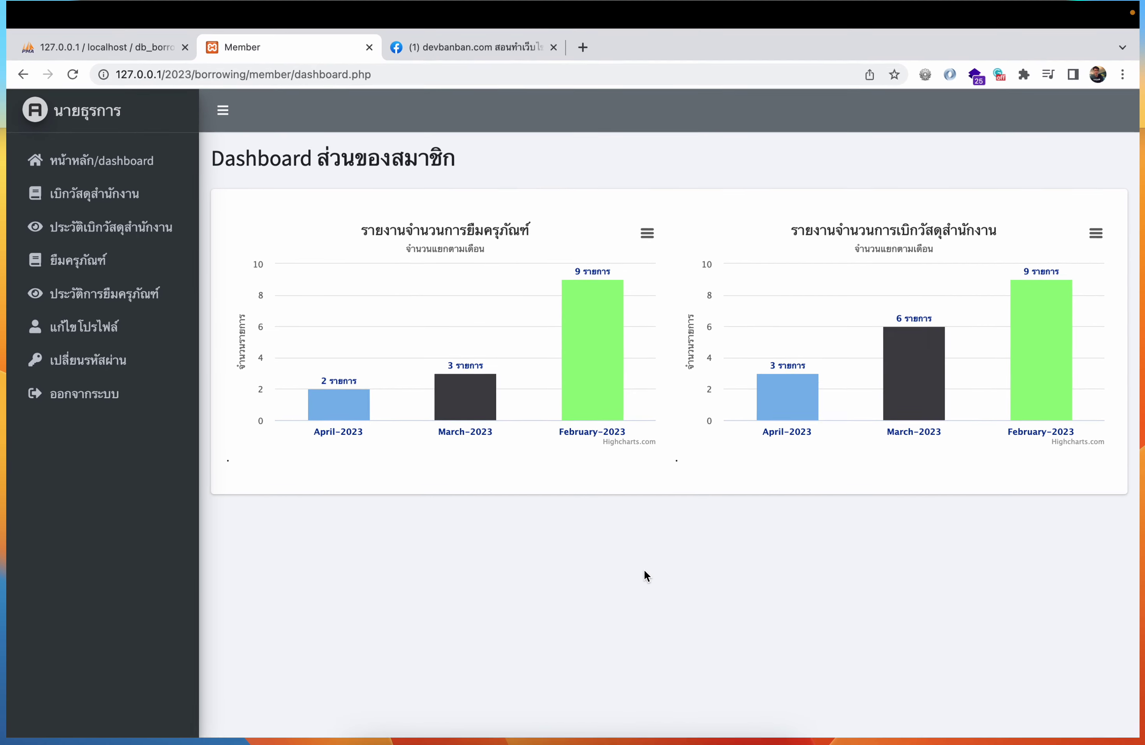
# - Launch Firefox from Launchpad, dismiss the default-browser prompt and maximise the window
pyautogui.hotkey('ctrl', 'Up')
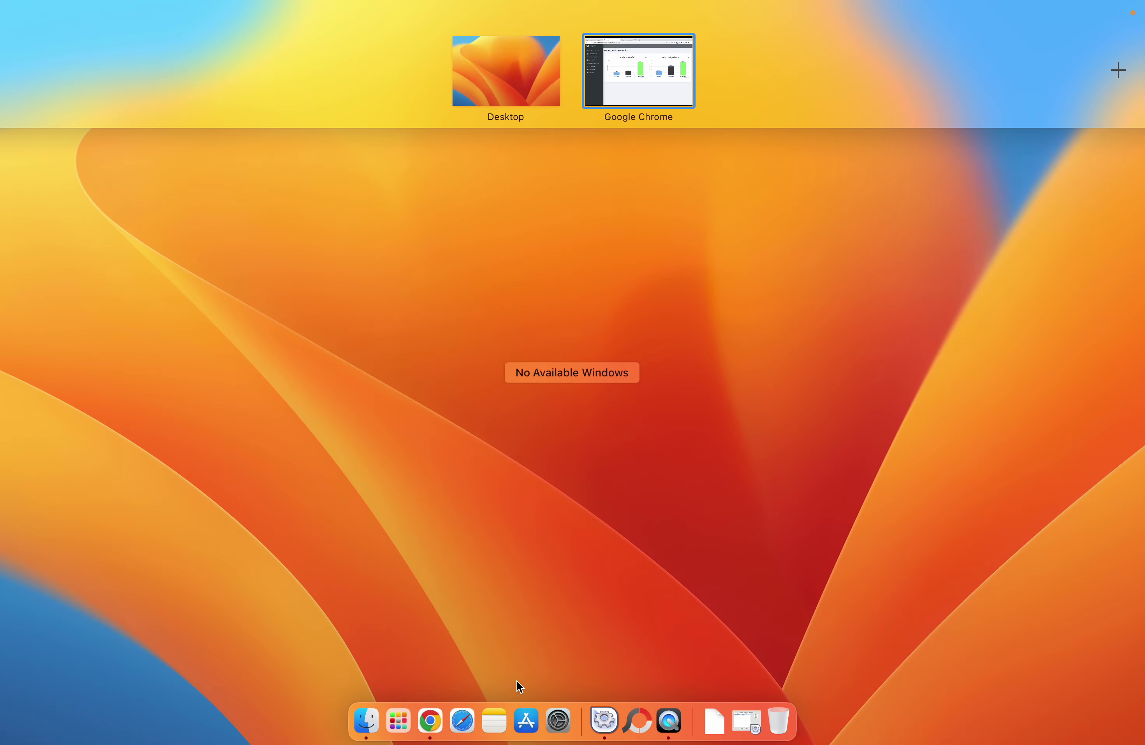
pyautogui.click(396, 711)
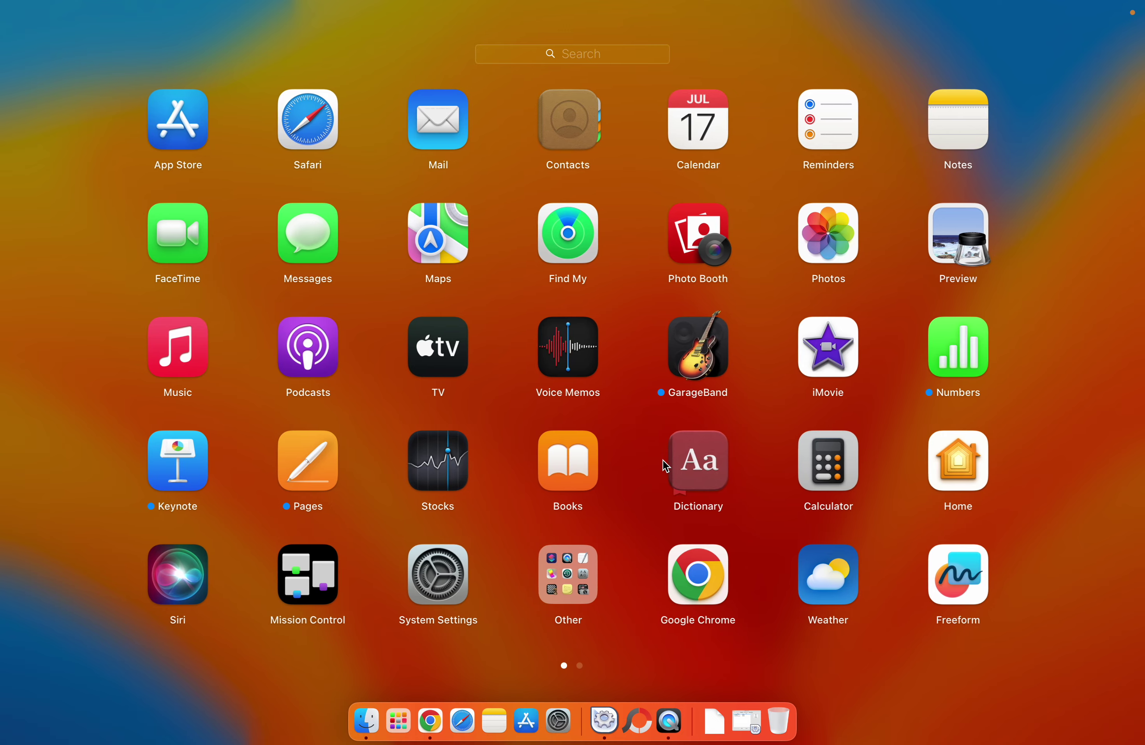
pyautogui.hscroll(5, 666, 466)
pyautogui.click(841, 117)
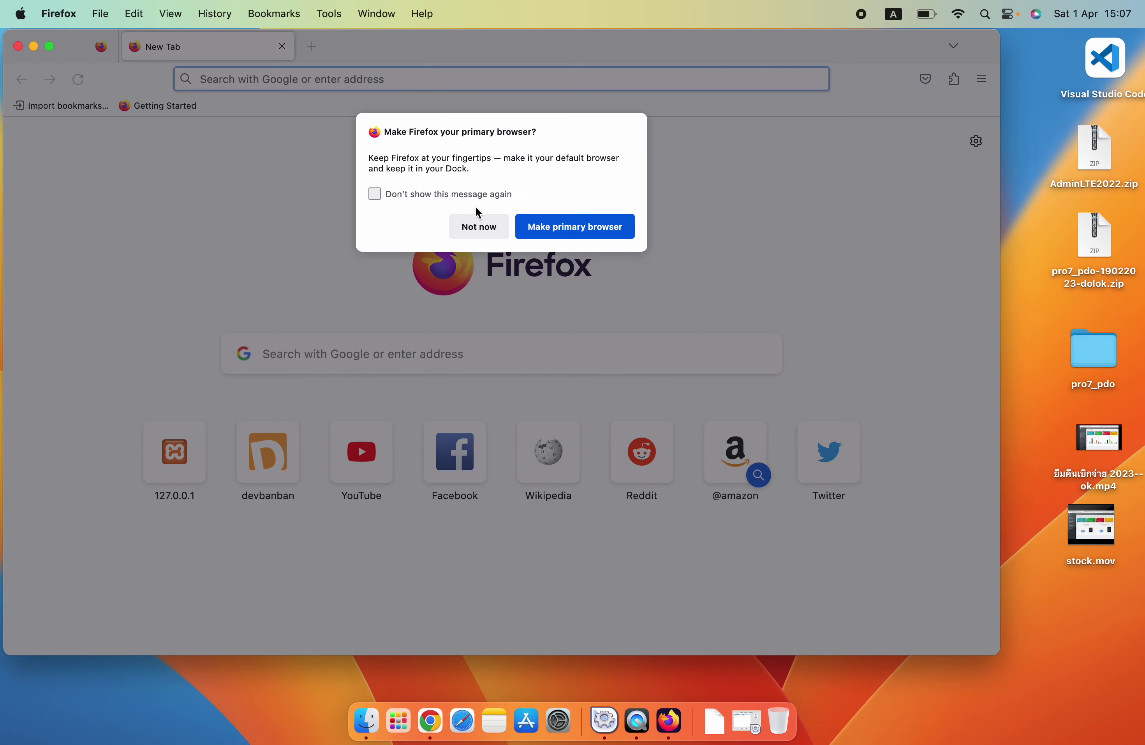
pyautogui.click(477, 222)
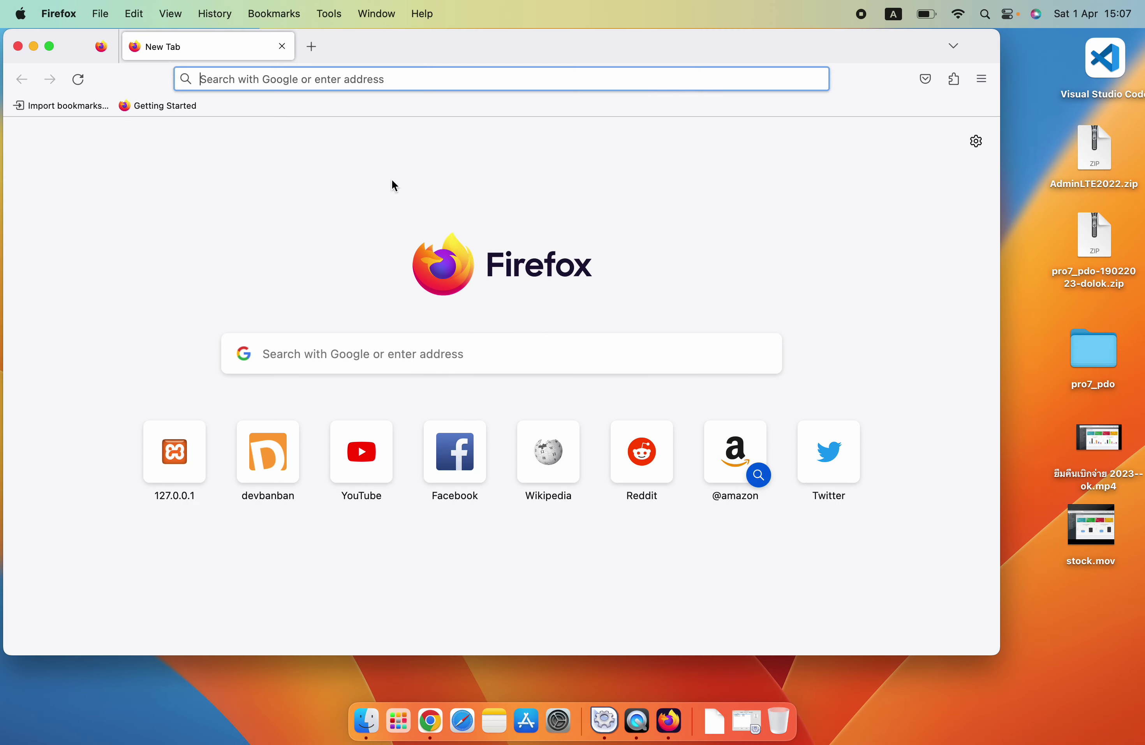
pyautogui.click(50, 46)
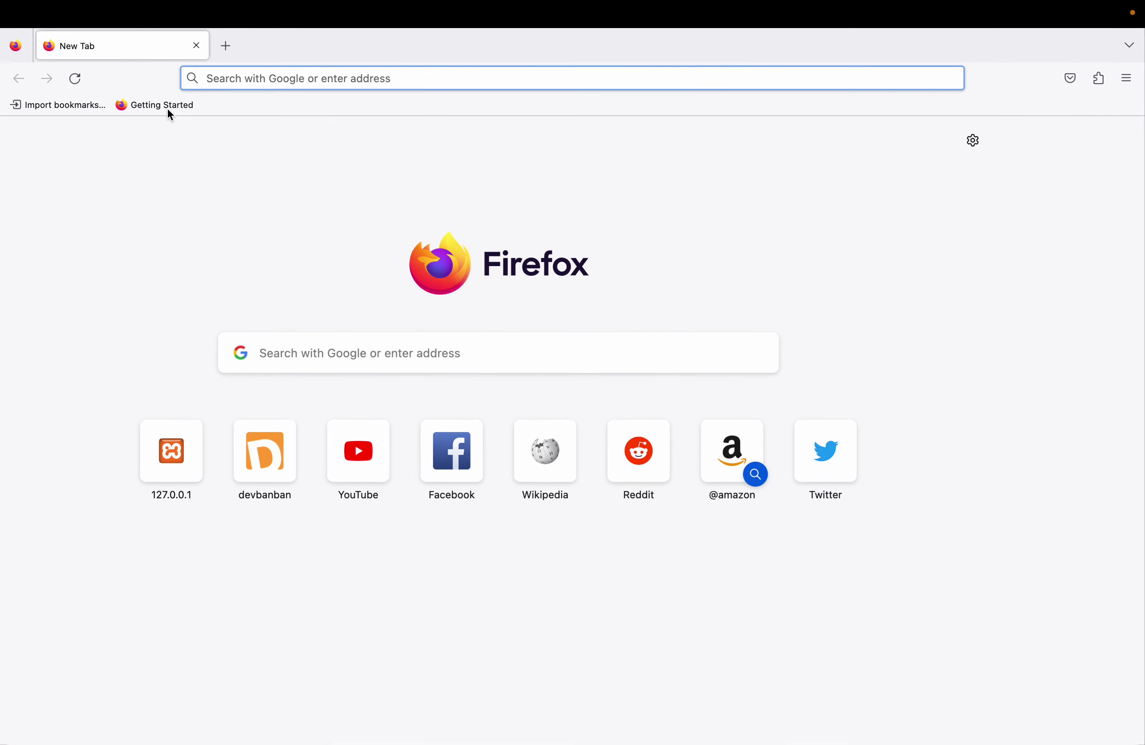
# - Load the suggested 127.0.0.1/2023/borrowing/index.php address and focus the Username field
pyautogui.click(244, 78)
pyautogui.press('Down')
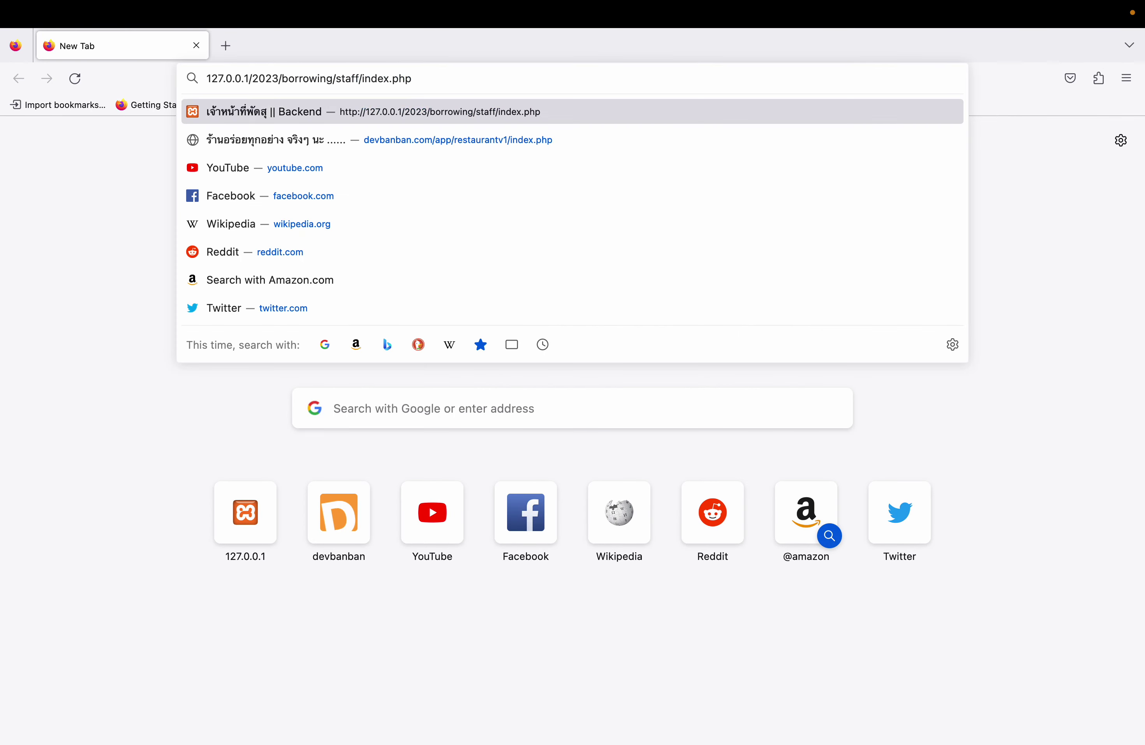
pyautogui.press('Return')
pyautogui.click(573, 251)
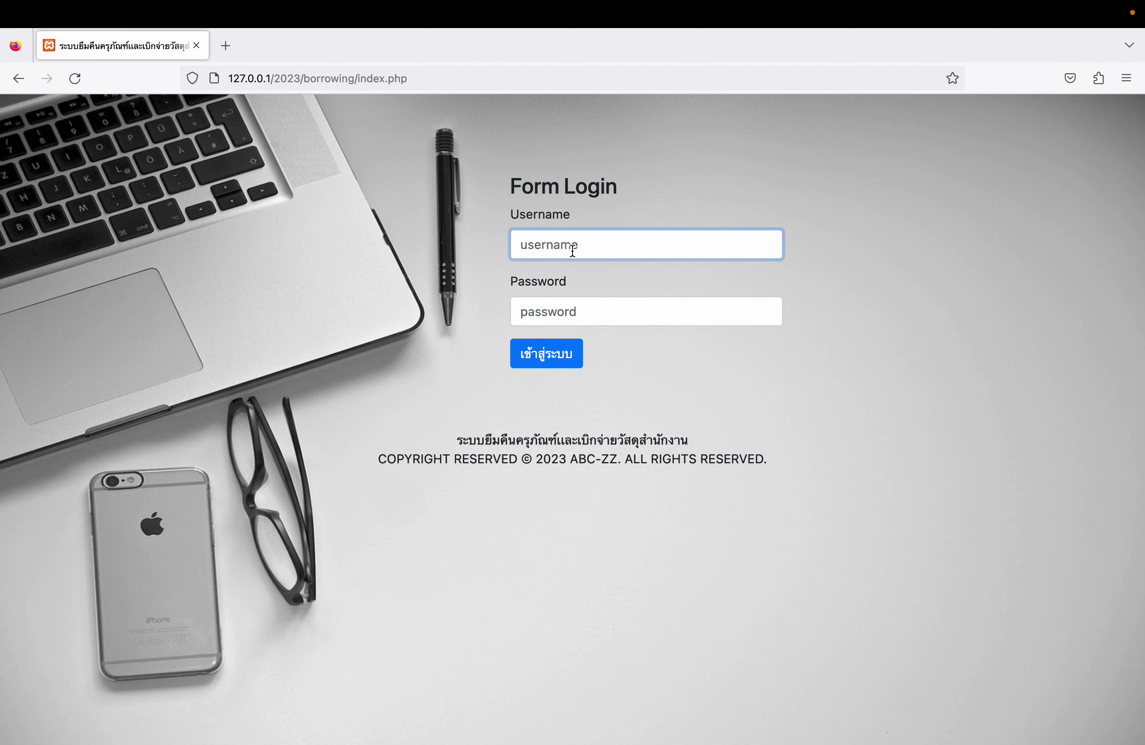
# - Sign in with the staff account username and password to reach the report dashboard
pyautogui.write('s')
pyautogui.click(575, 312)
pyautogui.write('s')
pyautogui.click(565, 364)
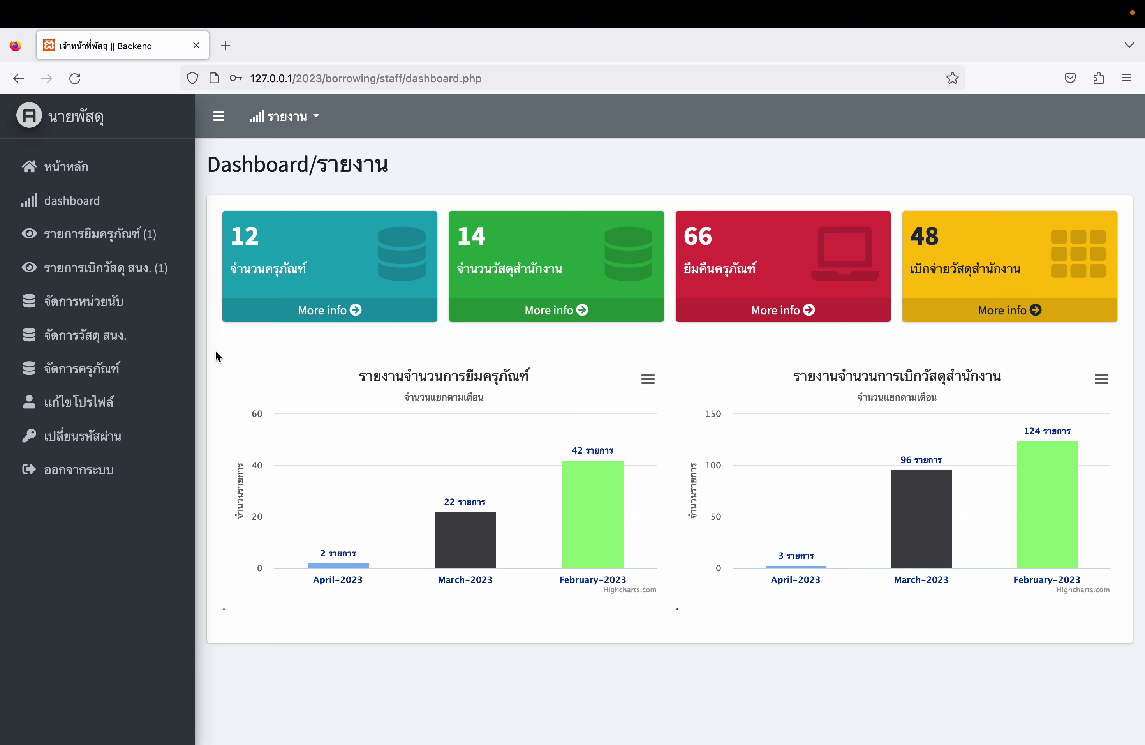
# - Look over the staff profile and change-password forms, then view the unit-of-measure list
pyautogui.click(103, 406)
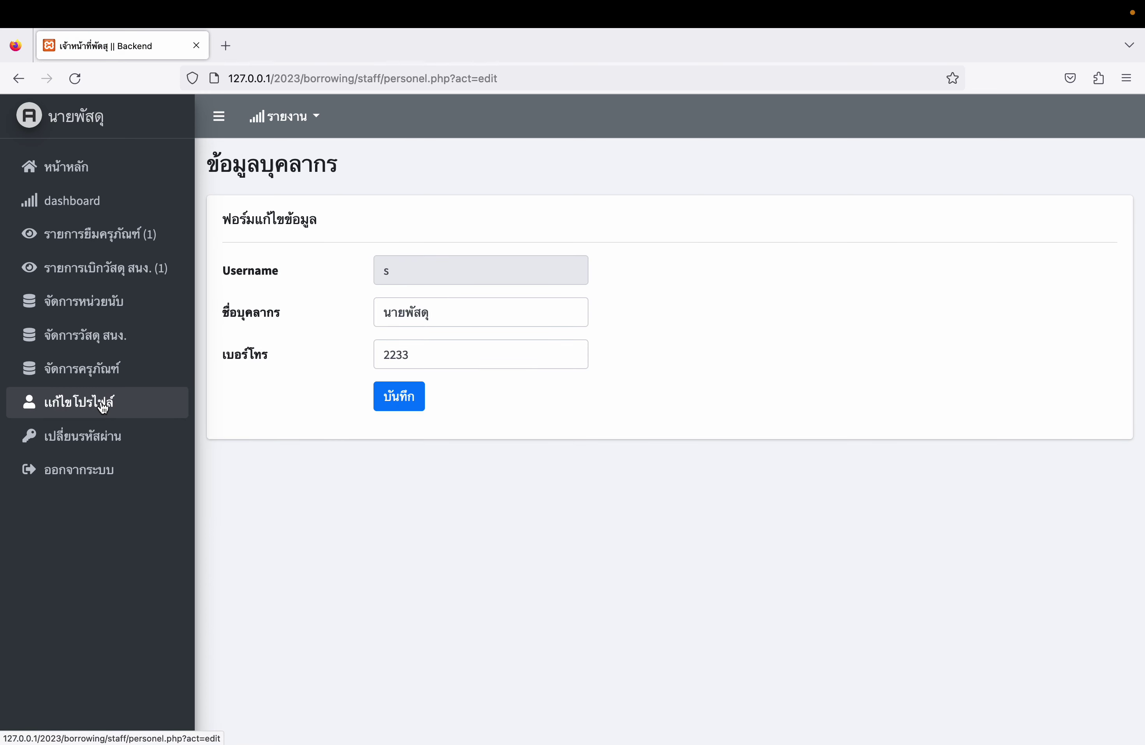
pyautogui.click(439, 364)
pyautogui.click(110, 434)
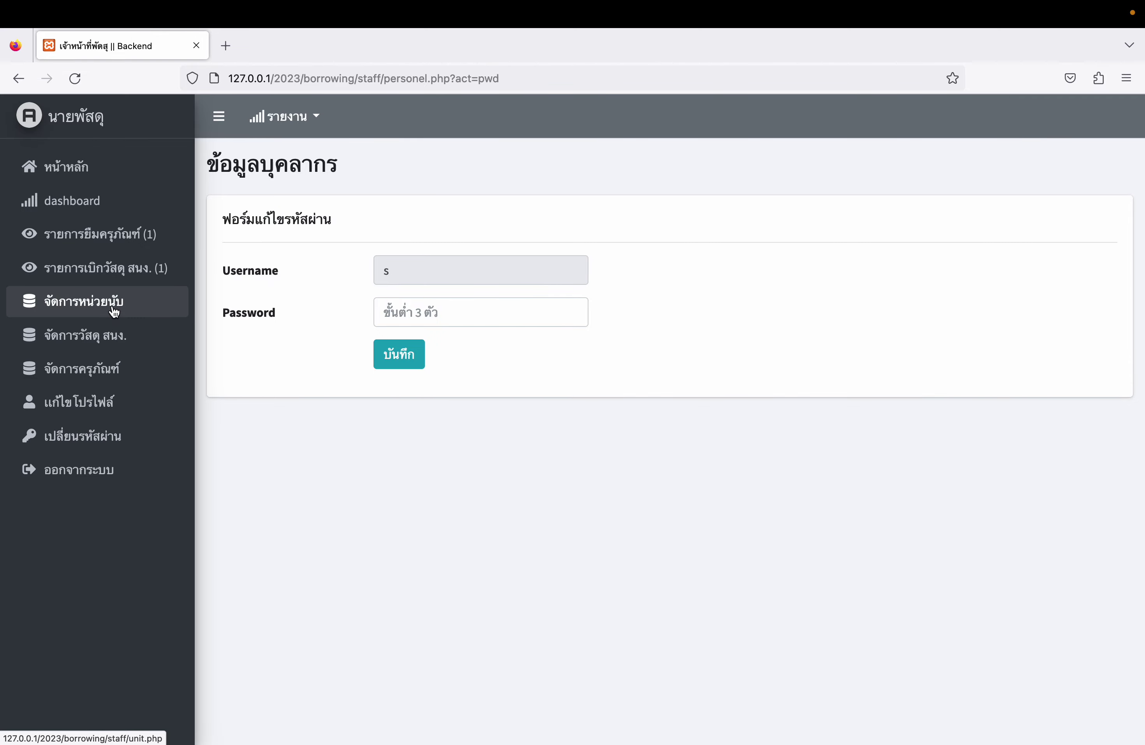
pyautogui.click(44, 305)
pyautogui.scroll(-2, 507, 427)
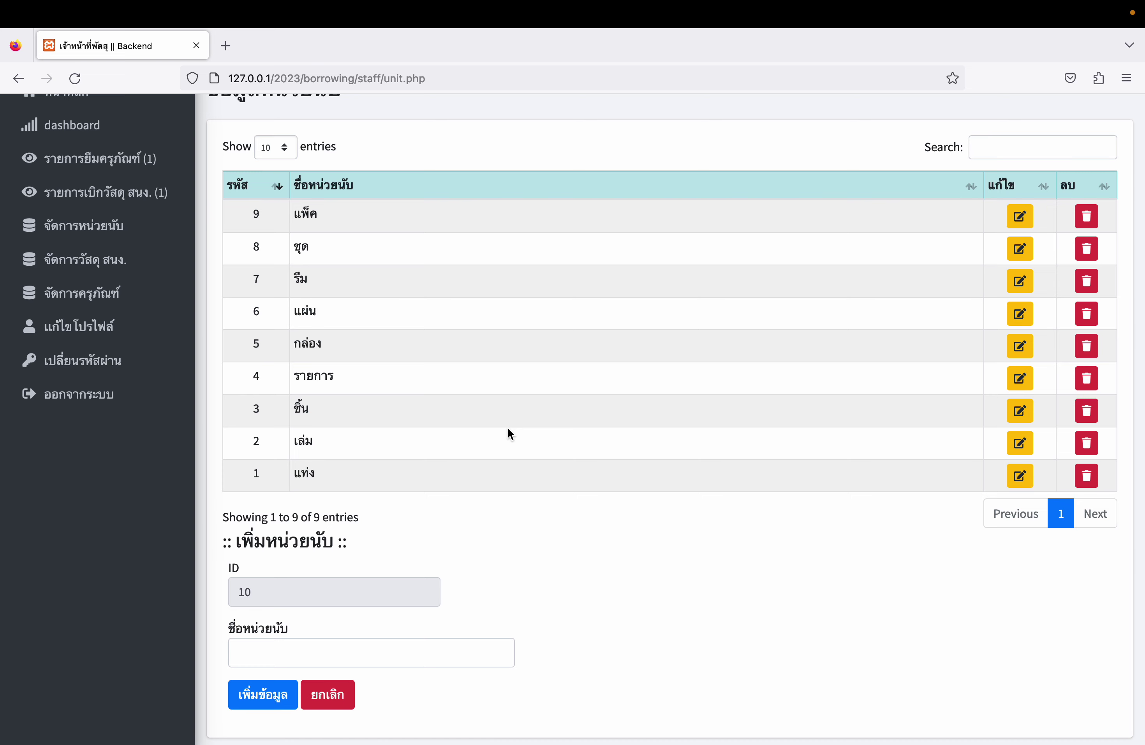
# - Open counting unit 9 แพ็ค for editing and cancel without changes
pyautogui.scroll(-1, 507, 427)
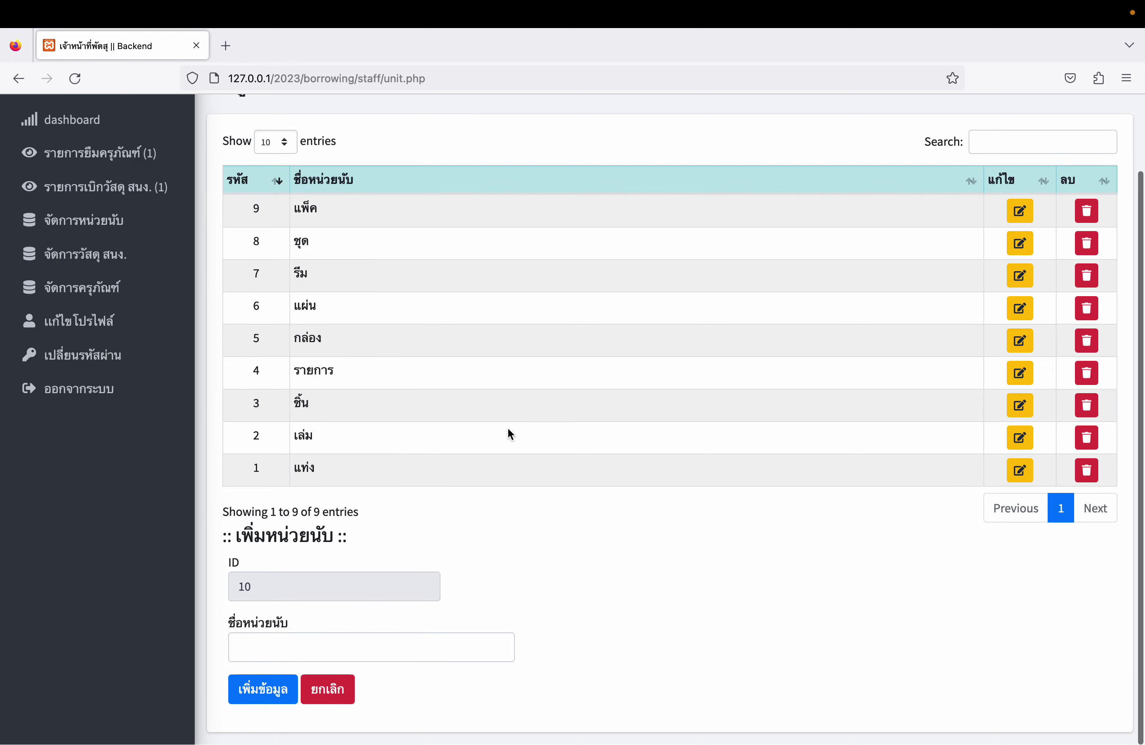
pyautogui.click(321, 647)
pyautogui.scroll(3, 918, 460)
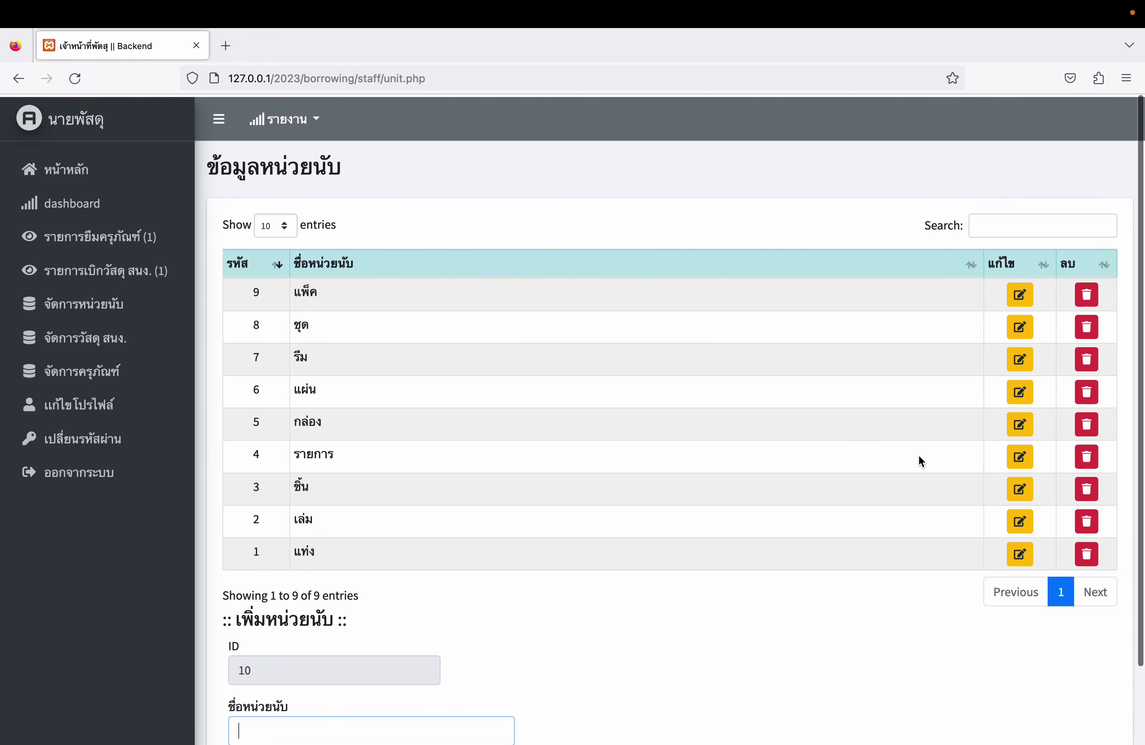
pyautogui.click(1019, 363)
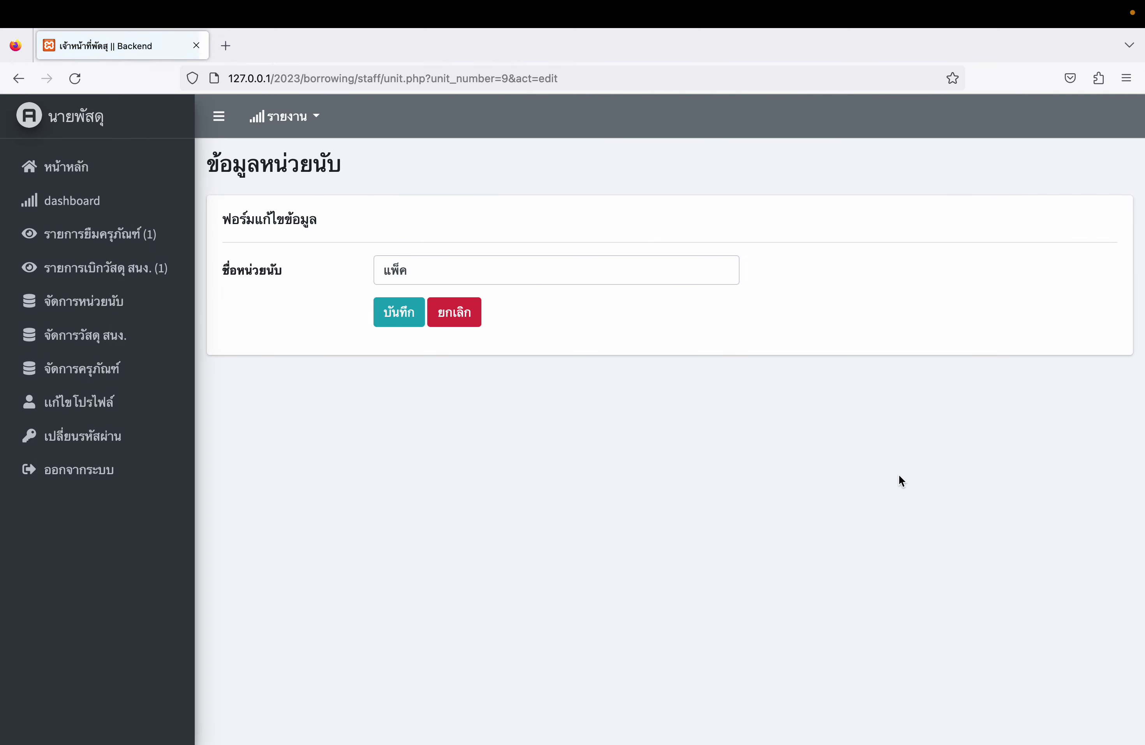
pyautogui.click(468, 313)
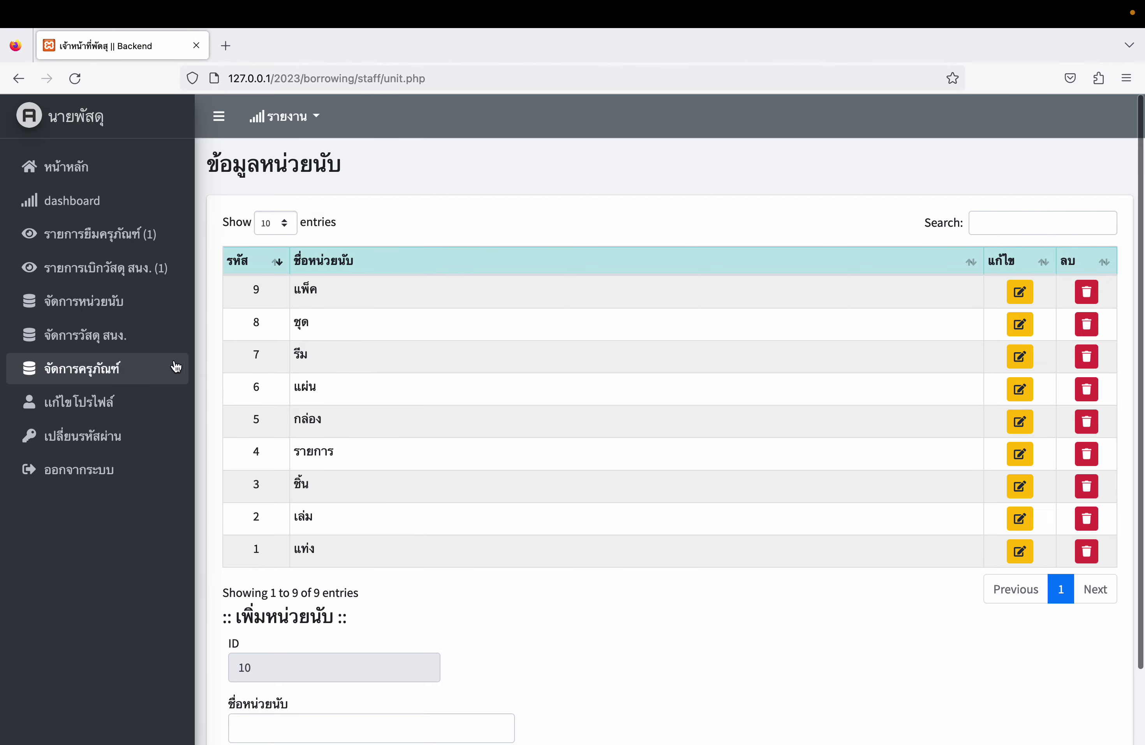
# - Open the office supplies table and bring up the blank add-supply form
pyautogui.click(114, 339)
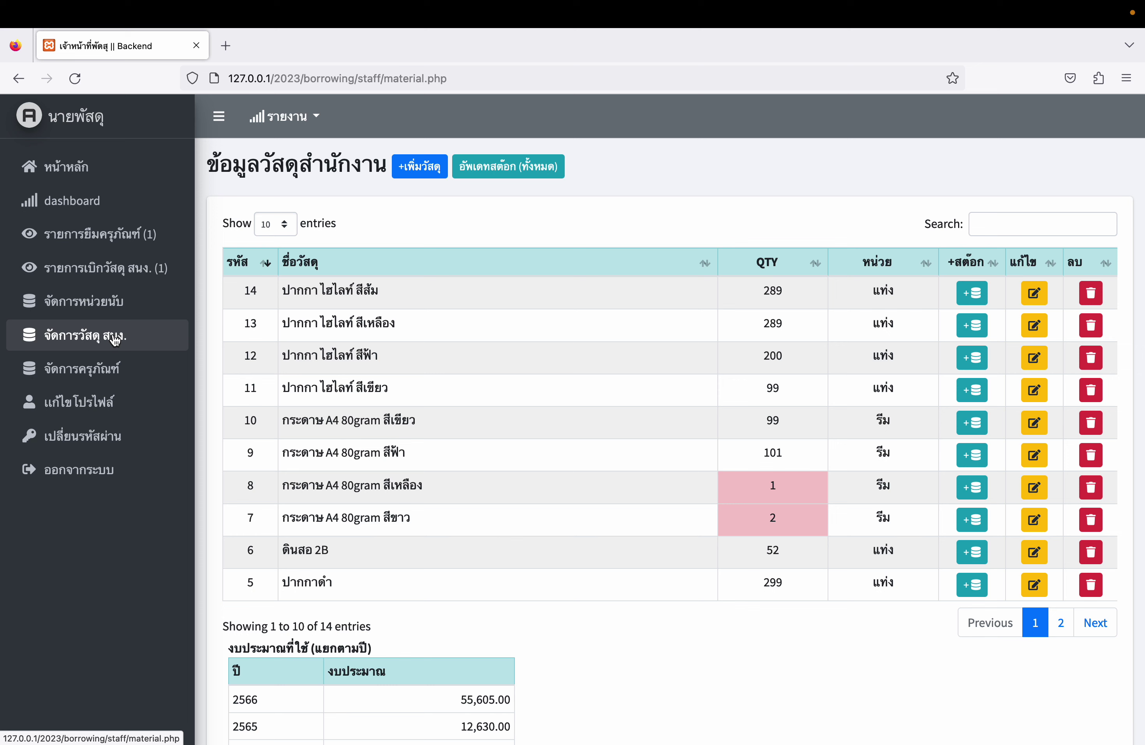
pyautogui.scroll(-2, 448, 366)
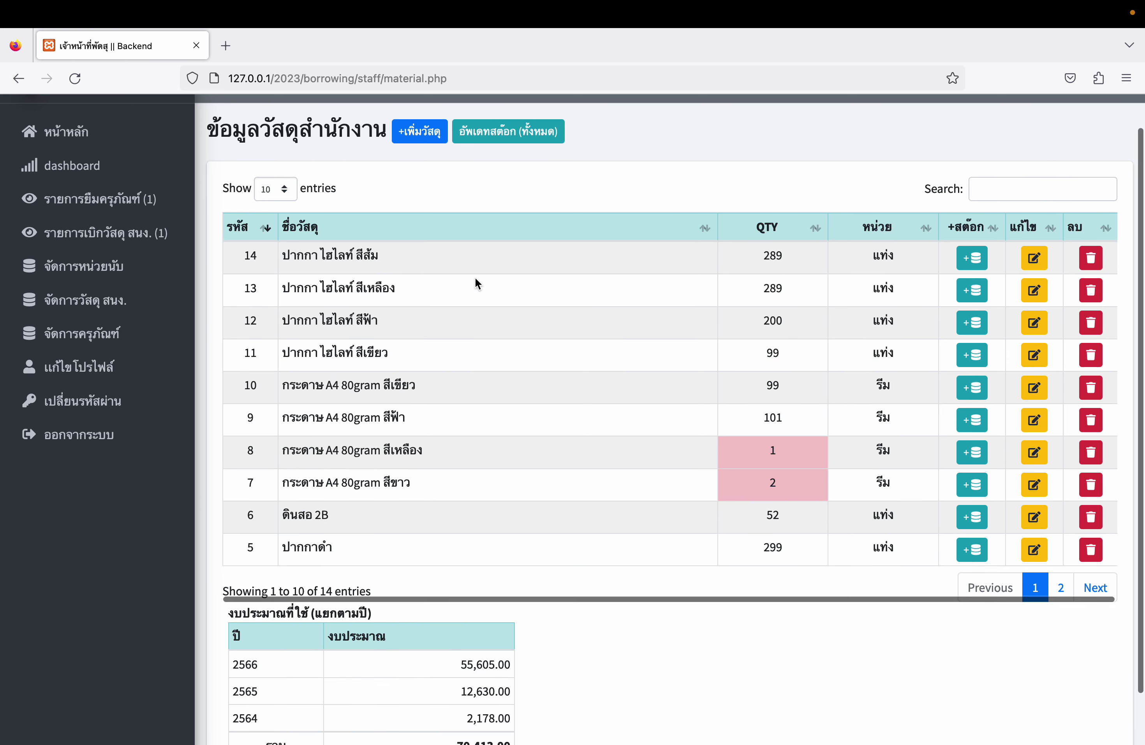
pyautogui.scroll(2, 474, 278)
pyautogui.click(433, 174)
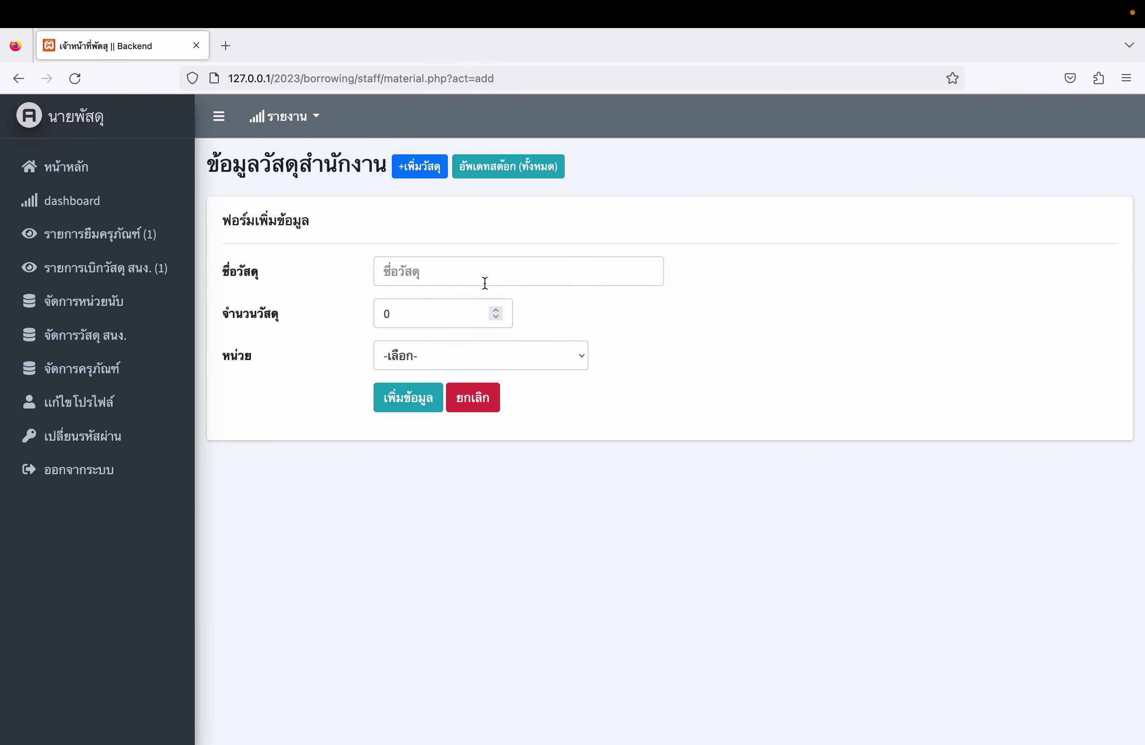
# - Try the new supply form's name, quantity and unit fields, then open and leave item 14's form
pyautogui.click(463, 270)
pyautogui.click(447, 308)
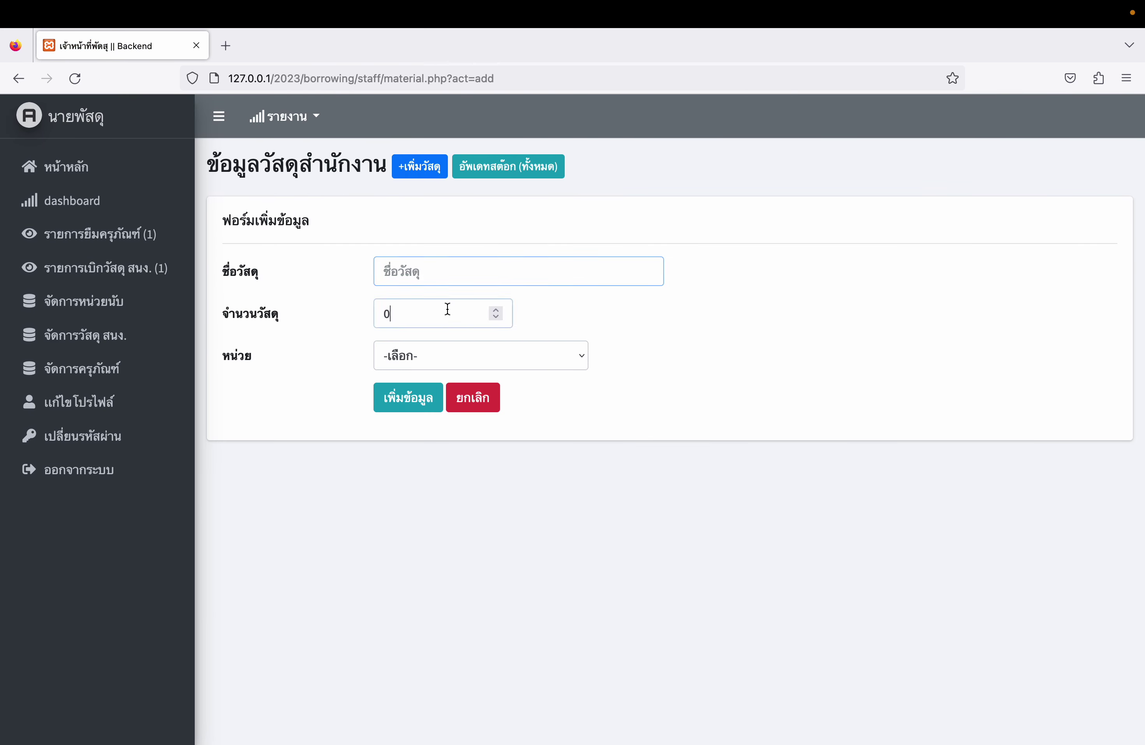
pyautogui.click(442, 352)
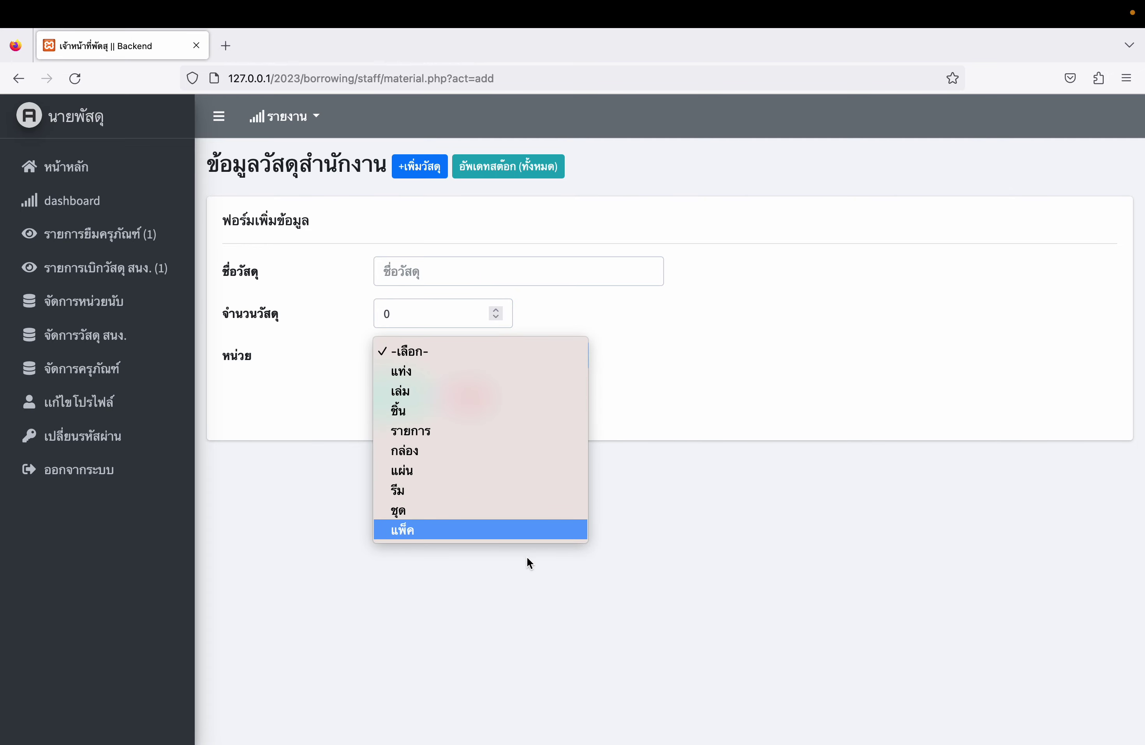
pyautogui.click(672, 427)
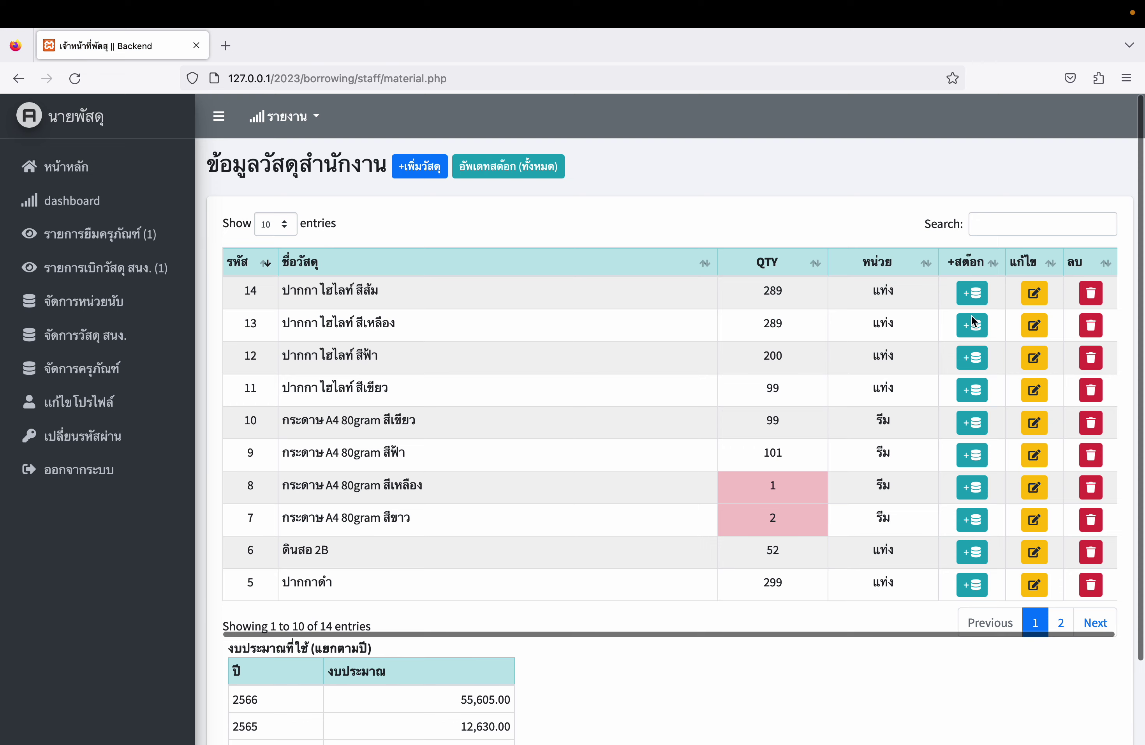
pyautogui.click(1034, 292)
pyautogui.click(399, 397)
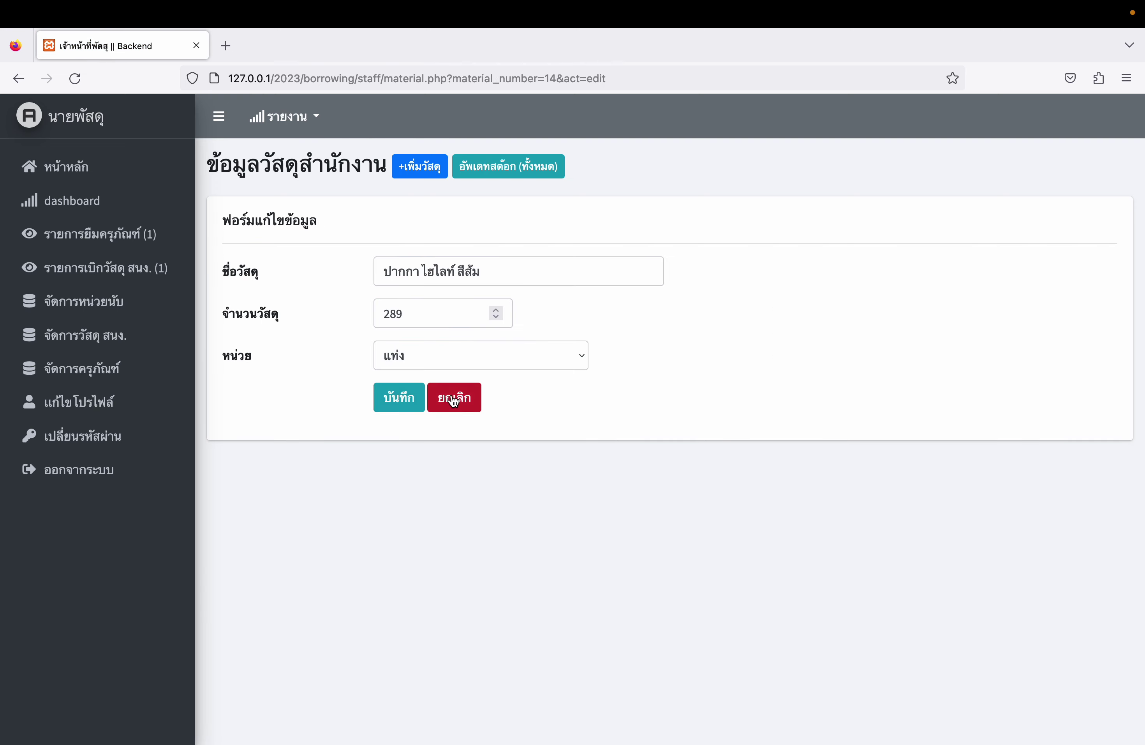
# - Reload the supplies list and check white A4 80gram paper is down to 2 reams
pyautogui.scroll(-3, 714, 546)
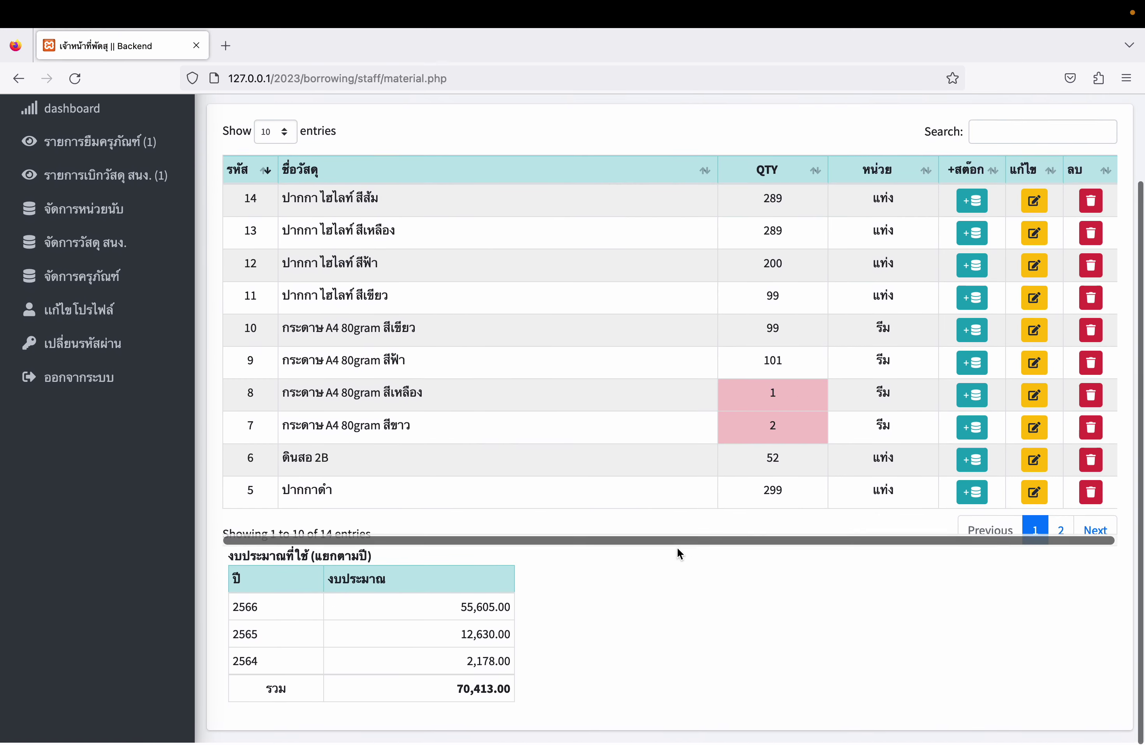
pyautogui.moveTo(230, 556); pyautogui.dragTo(522, 698)
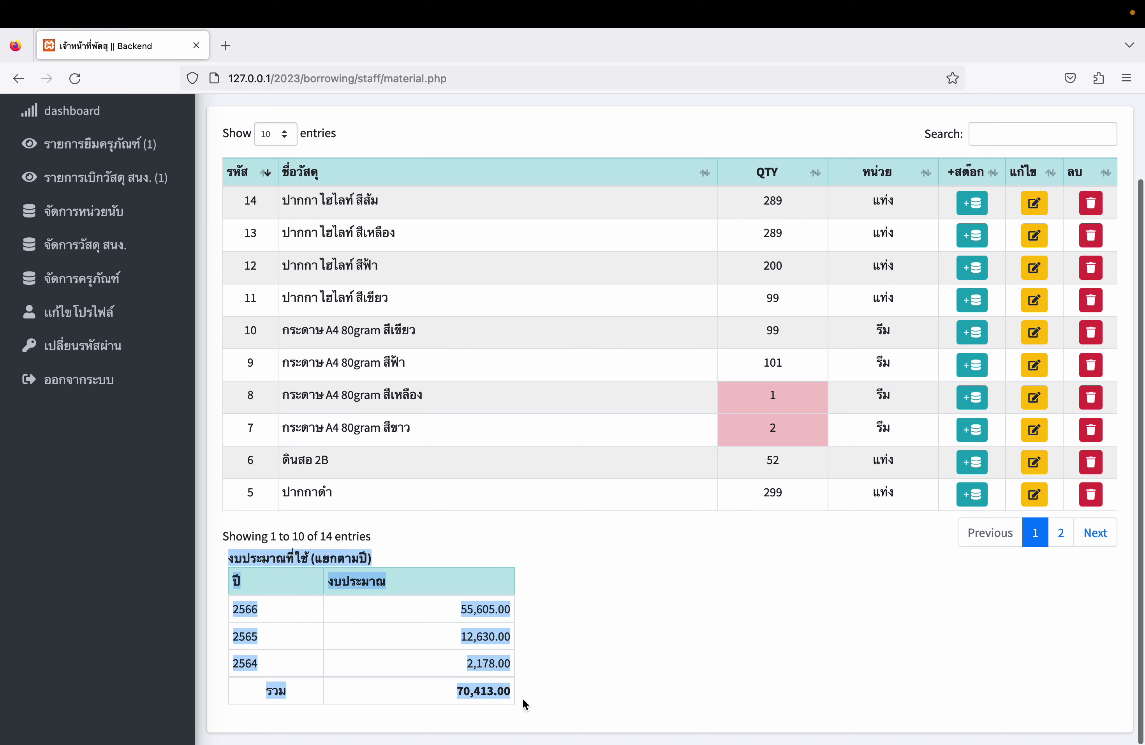
pyautogui.click(627, 704)
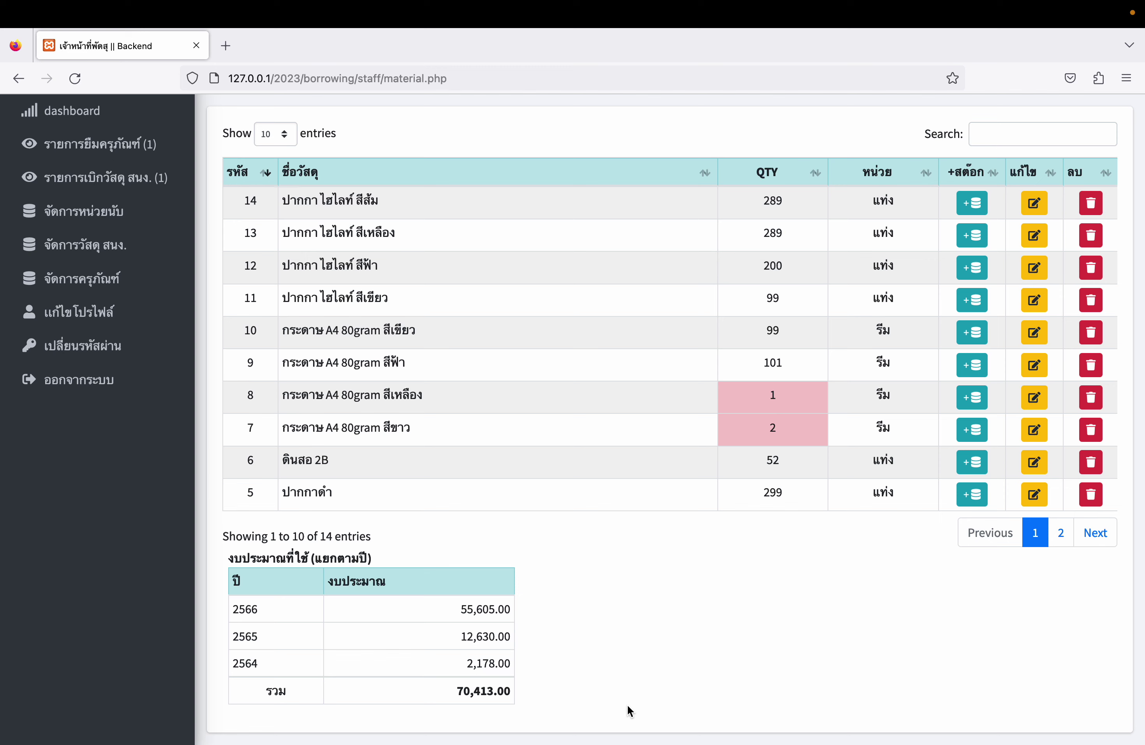
pyautogui.press('super+r')
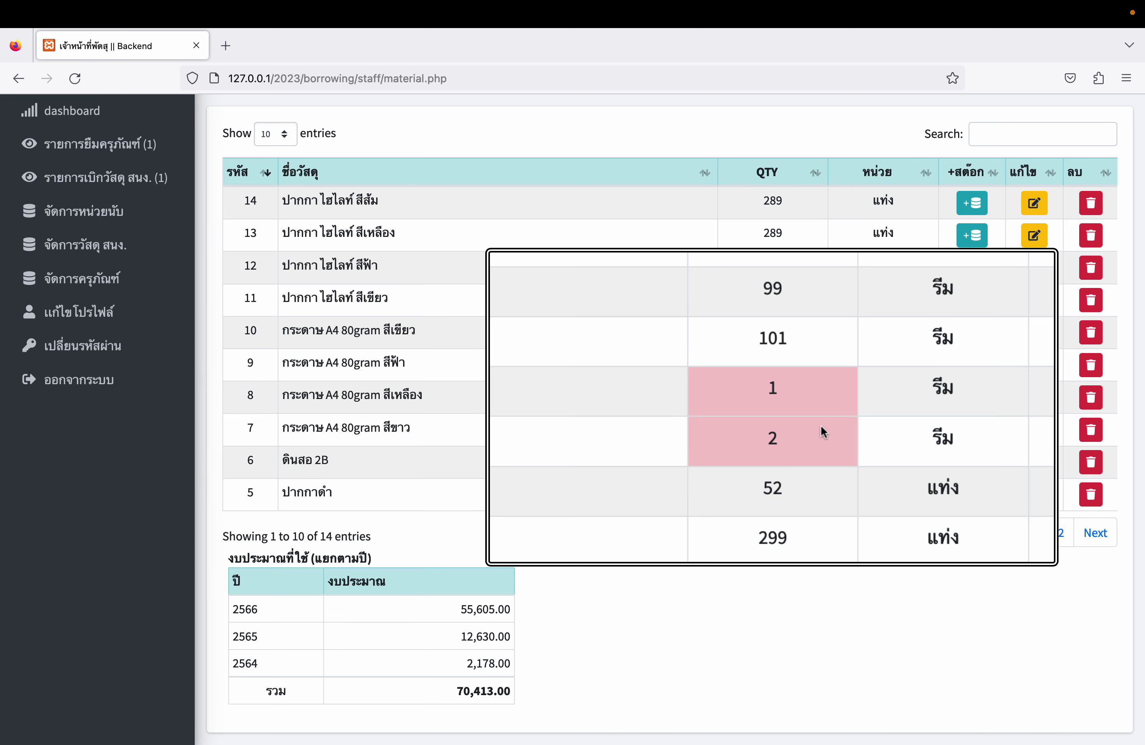
pyautogui.scroll(3, 926, 443)
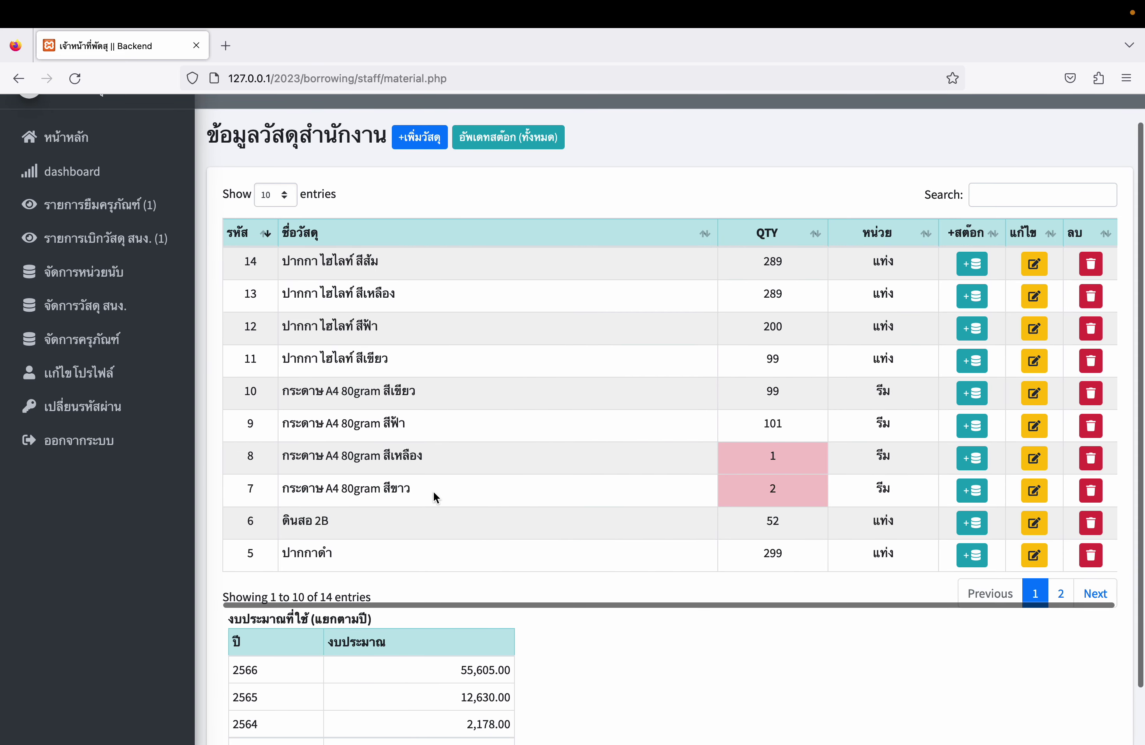
pyautogui.moveTo(289, 489); pyautogui.dragTo(448, 491)
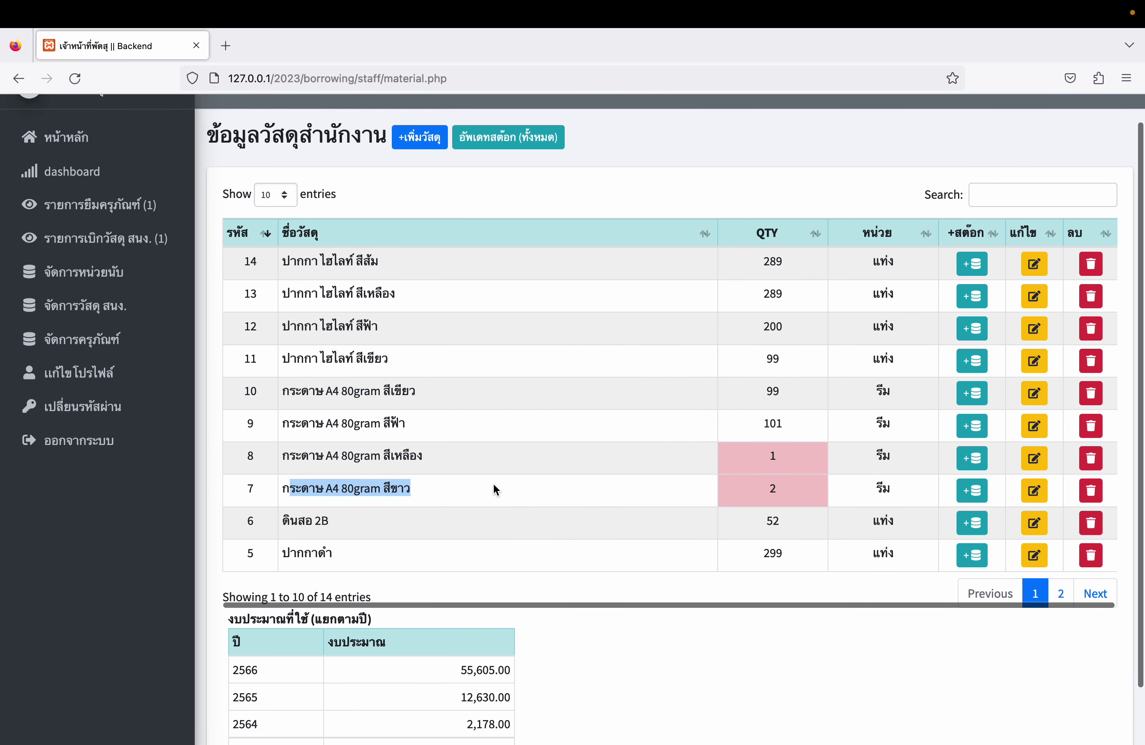
pyautogui.scroll(-3, 623, 502)
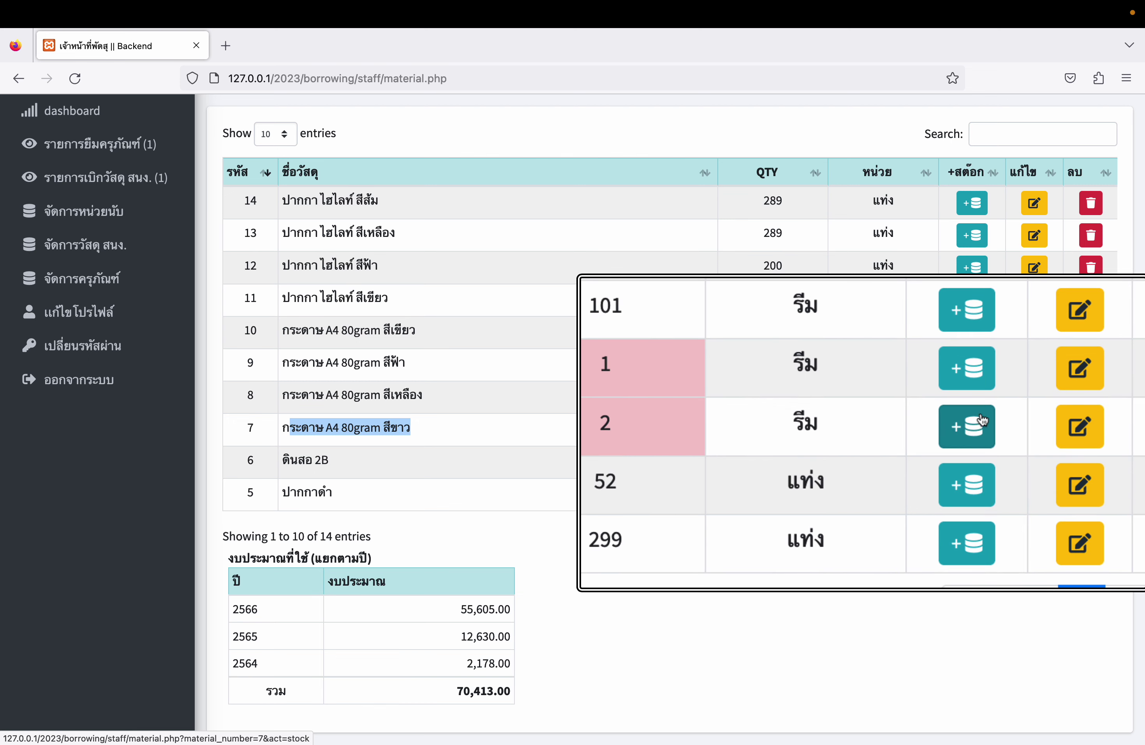
# - Open white A4 80gram paper's stock page showing 2 reams, then its add-stock form
pyautogui.click(973, 428)
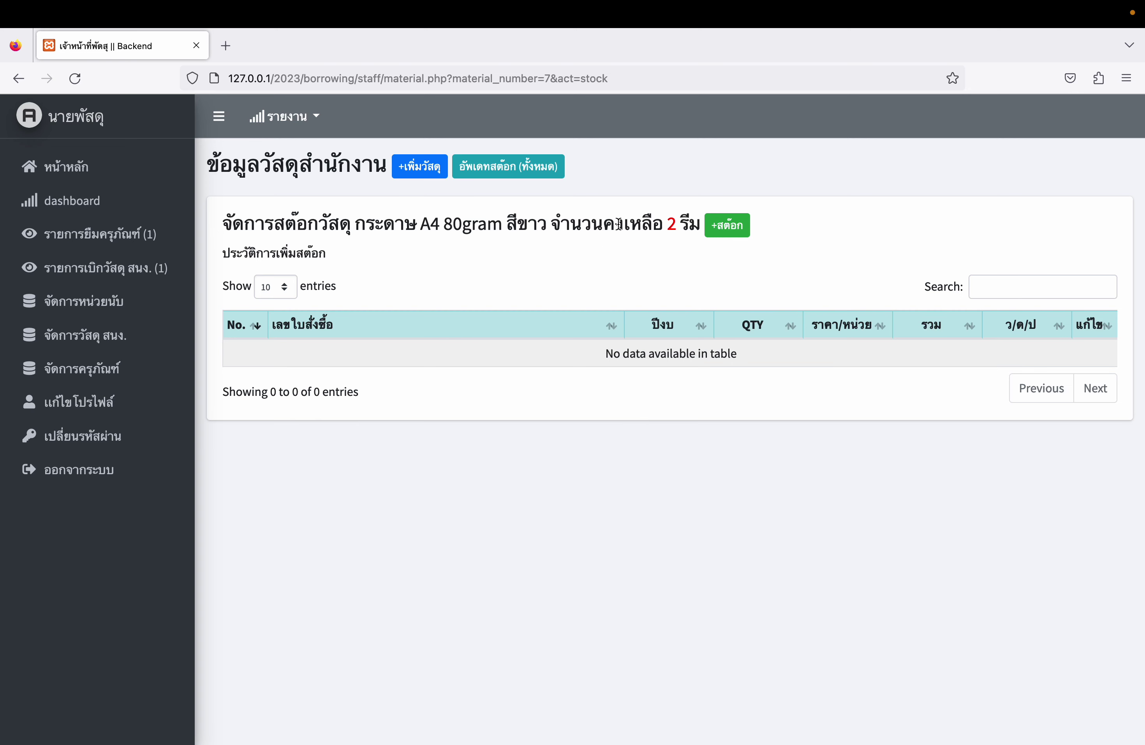
pyautogui.moveTo(652, 222); pyautogui.dragTo(700, 220)
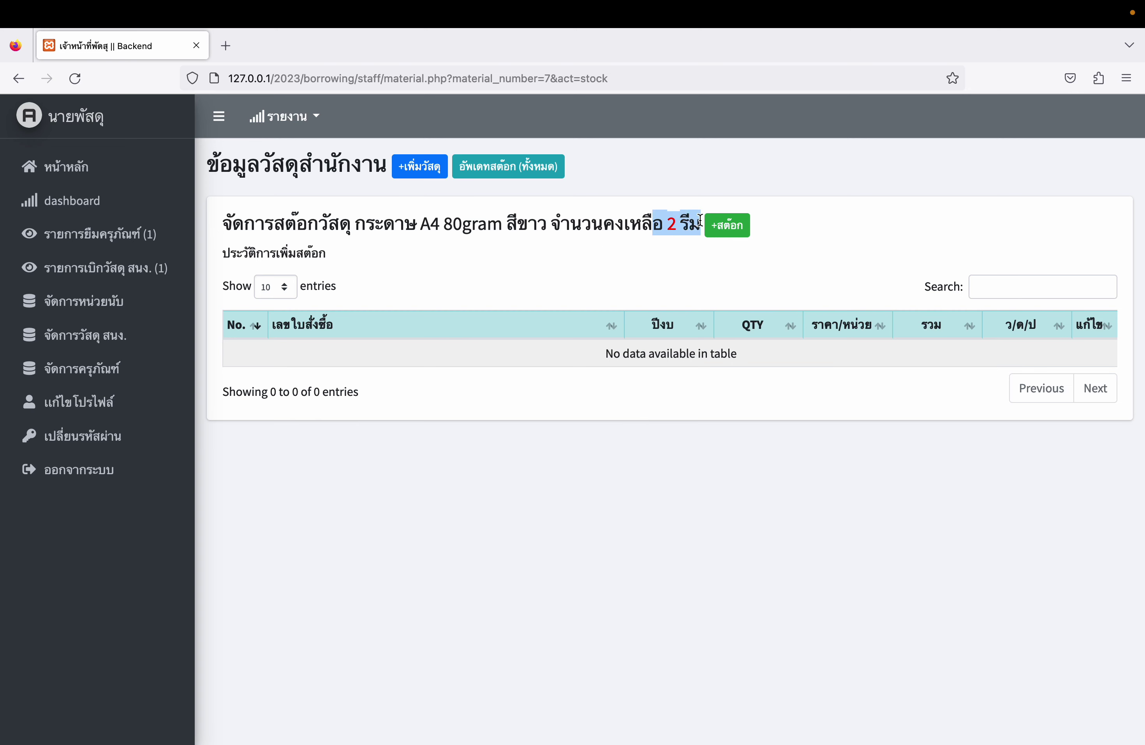
pyautogui.click(726, 224)
# - Record purchase order 2566009 for 98 reams at 120 baht each and confirm
pyautogui.click(419, 305)
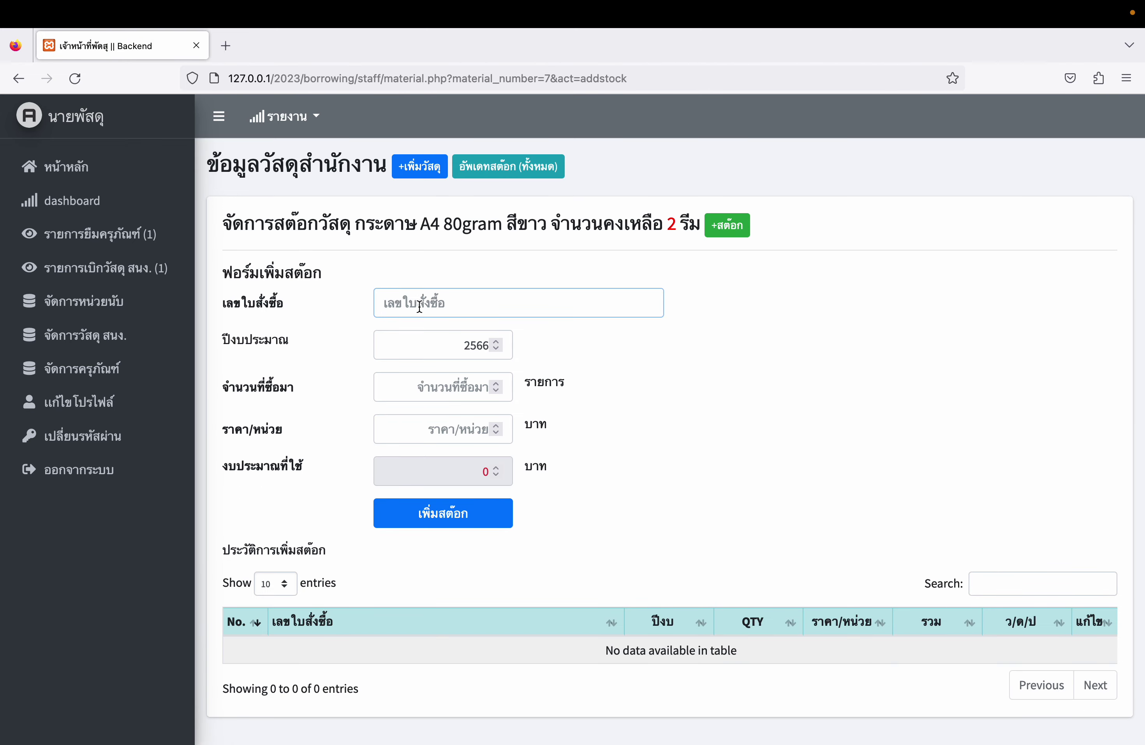
pyautogui.write('กดป2')
pyautogui.press('BackSpace')
pyautogui.press('BackSpace')
pyautogui.write('2566009')
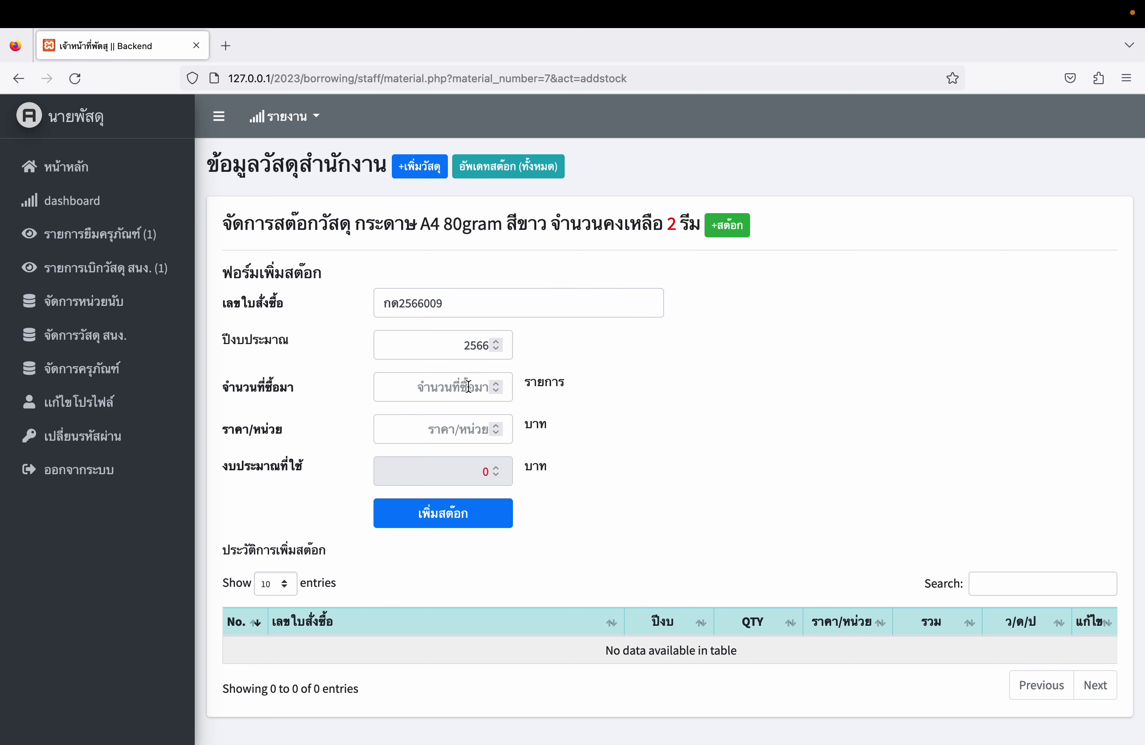
pyautogui.click(470, 375)
pyautogui.write('98')
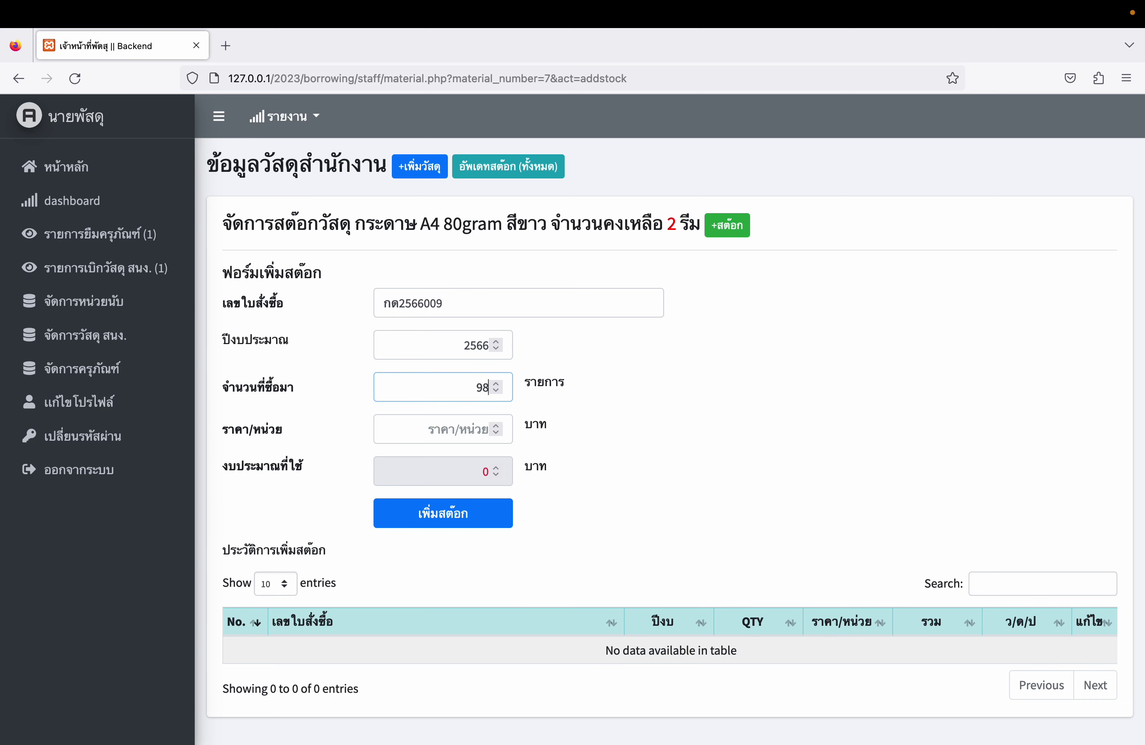
pyautogui.click(464, 429)
pyautogui.write('1')
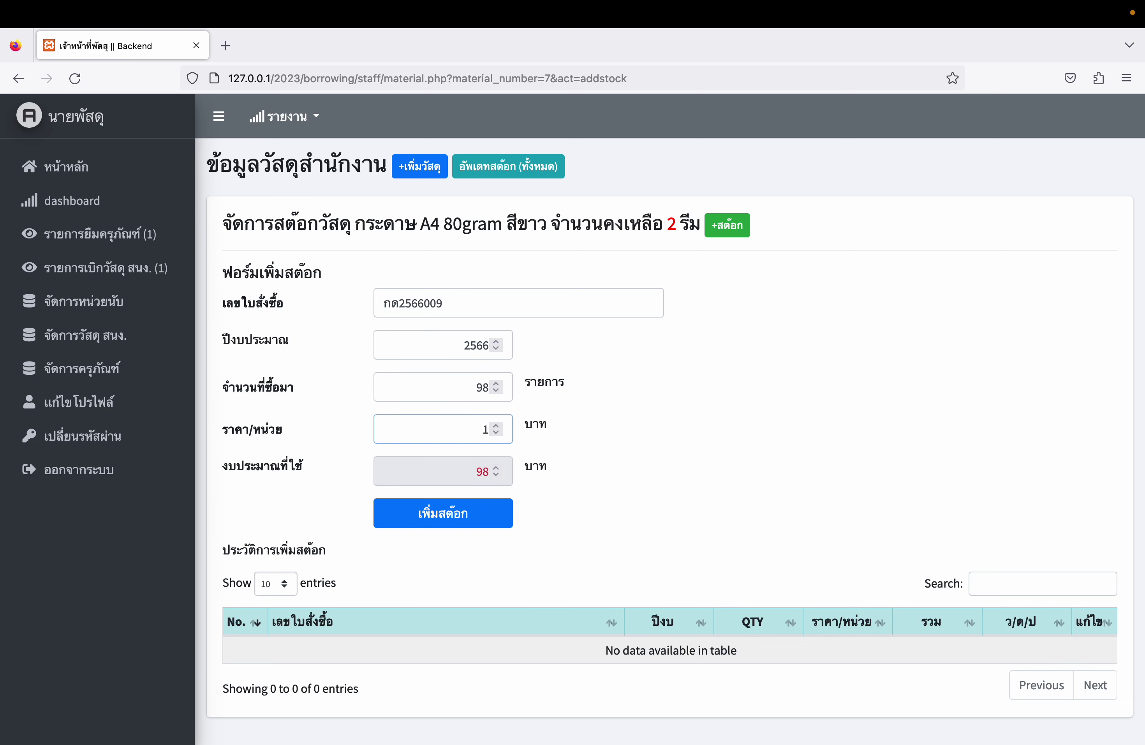
pyautogui.write('20')
pyautogui.click(469, 518)
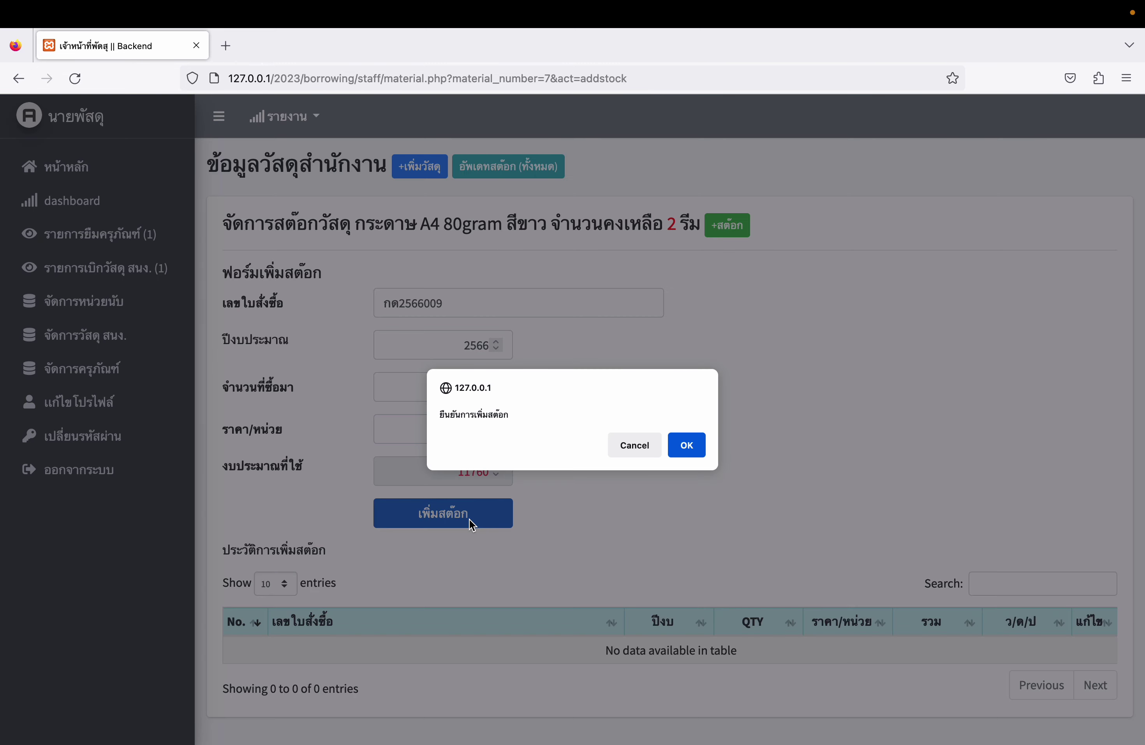
pyautogui.click(692, 446)
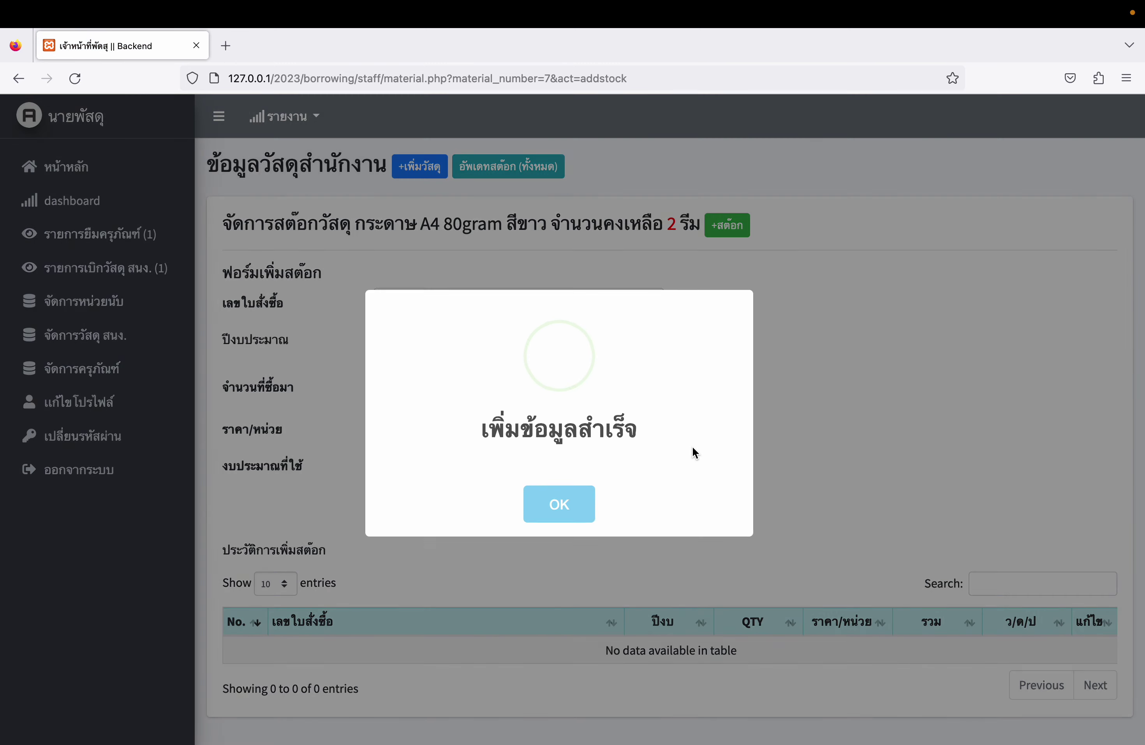
pyautogui.click(561, 502)
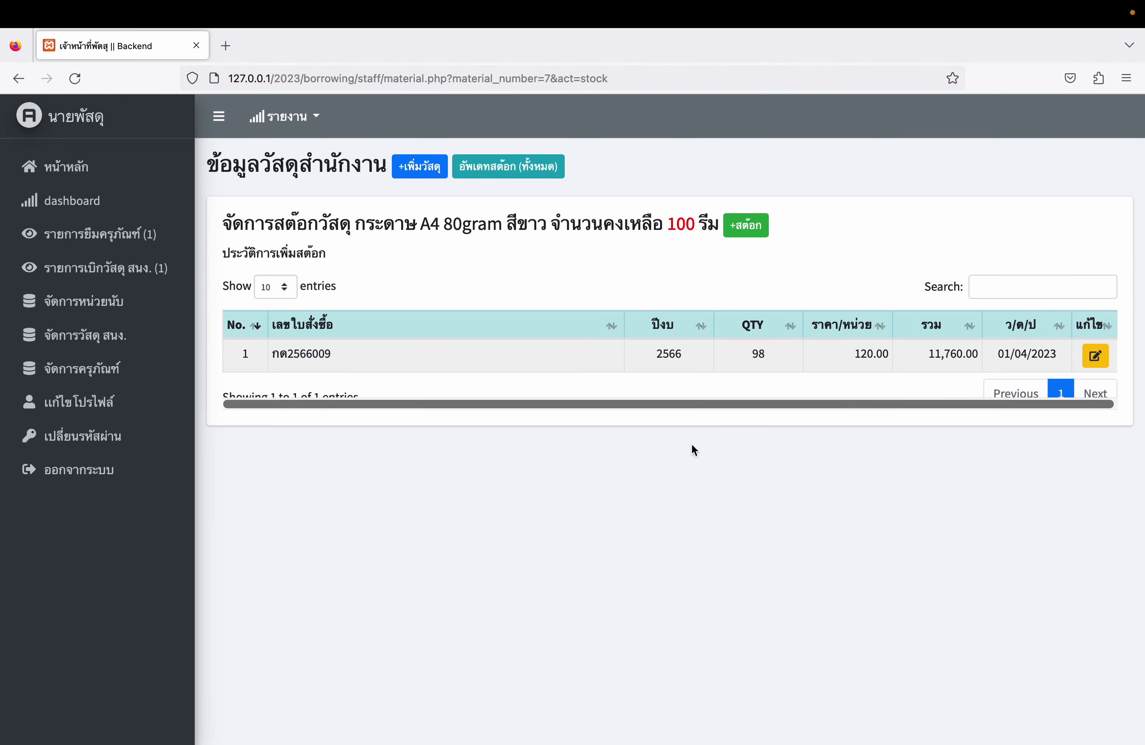
# - Inspect the new stock history entry's fields, then return to the supplies list showing 100 reams
pyautogui.doubleClick(681, 223)
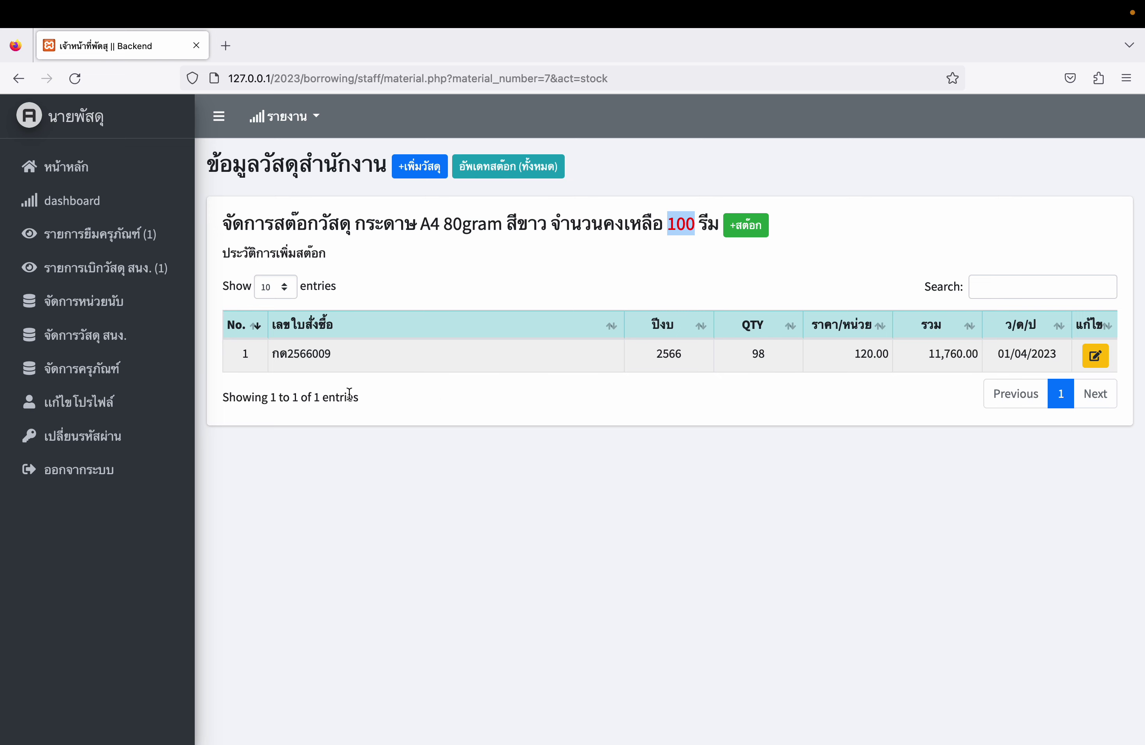
pyautogui.click(287, 346)
pyautogui.click(1102, 356)
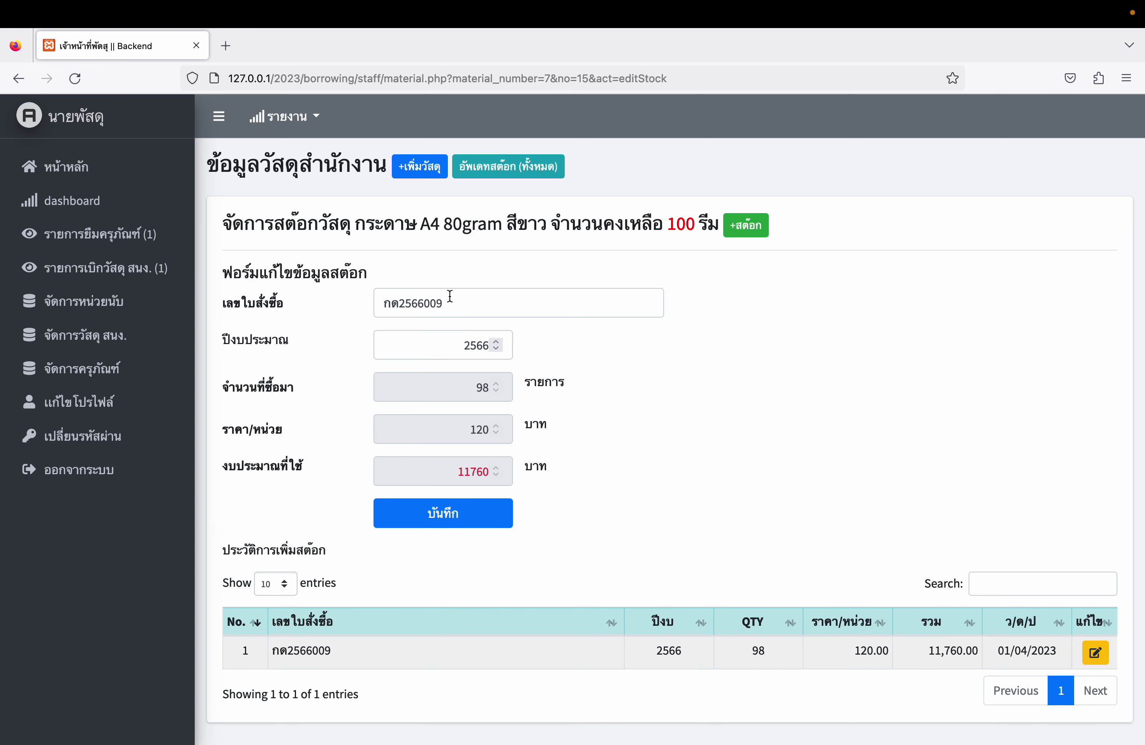
pyautogui.click(475, 309)
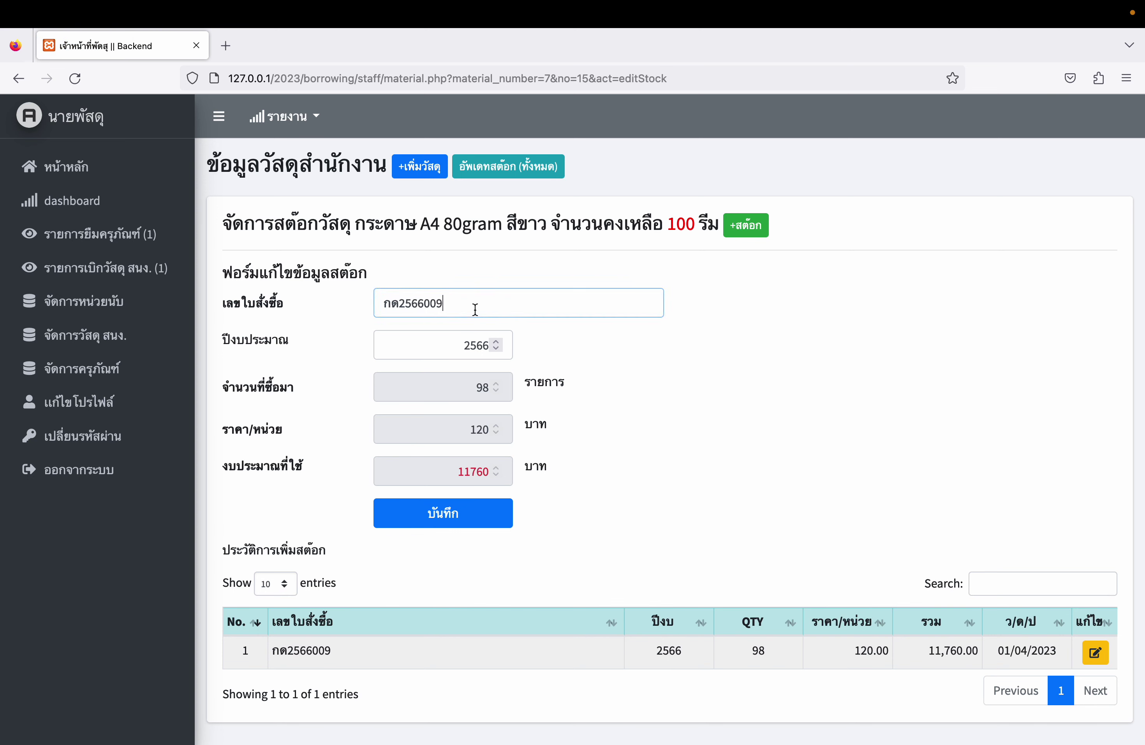
pyautogui.click(449, 342)
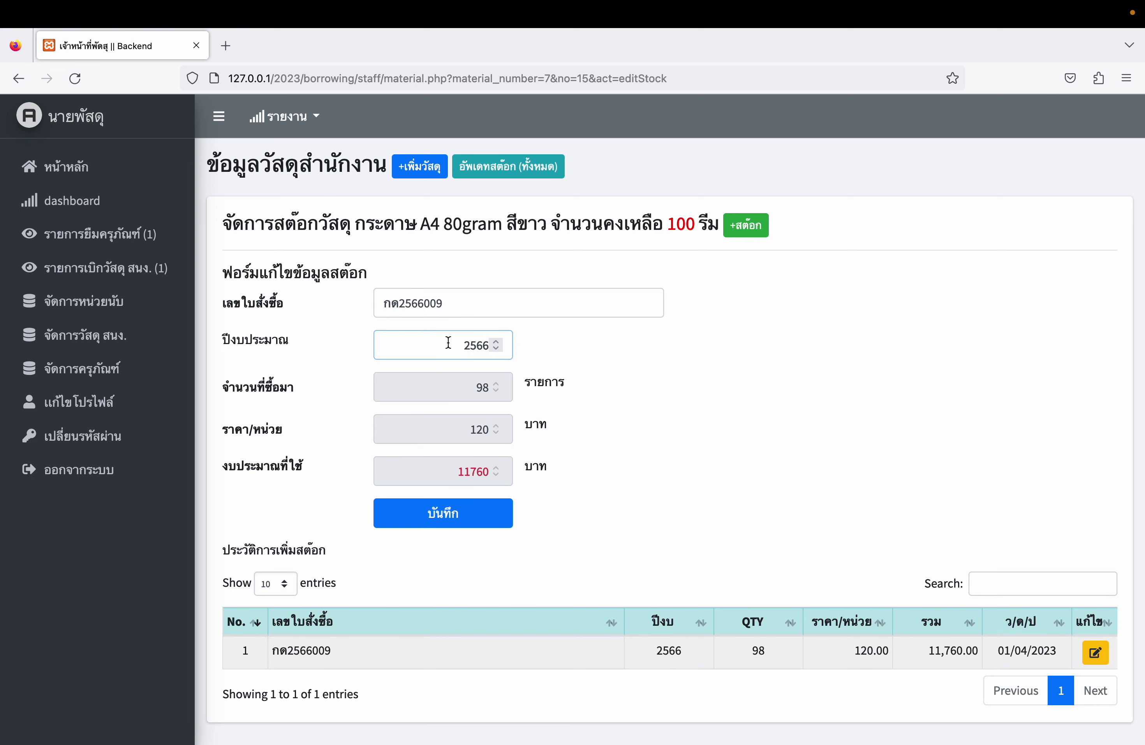
pyautogui.click(447, 389)
pyautogui.click(102, 346)
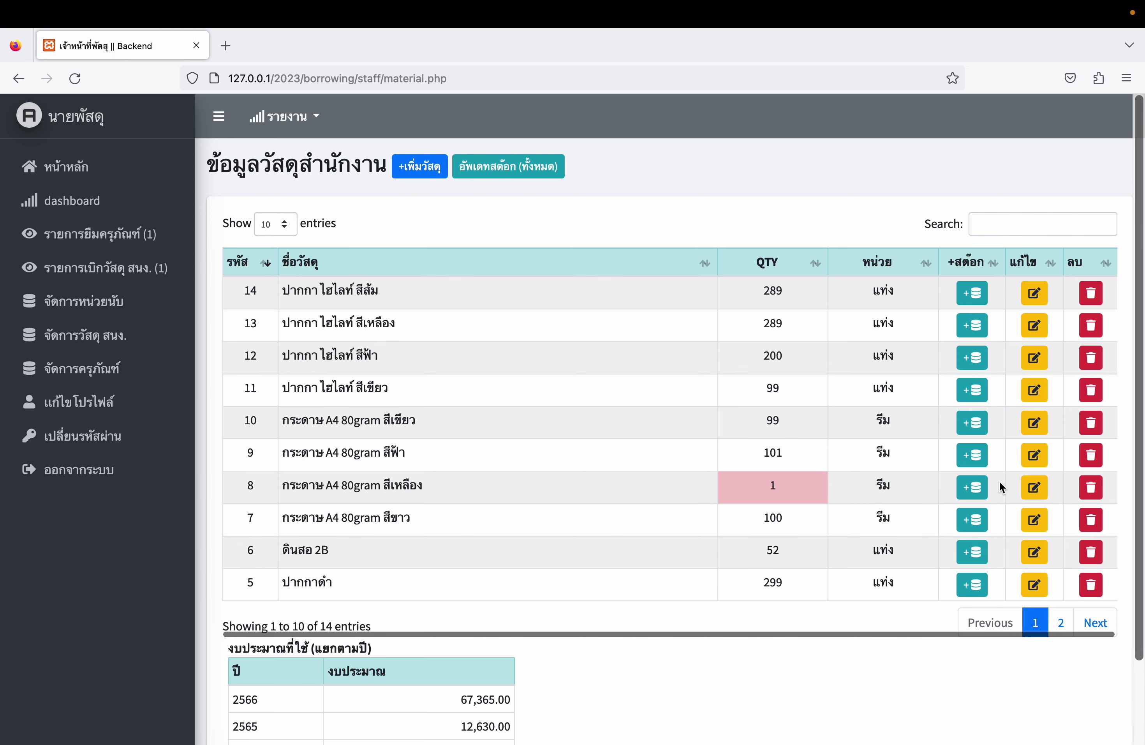
# - Change white A4 80gram paper's quantity to 101 reams and save
pyautogui.click(1034, 520)
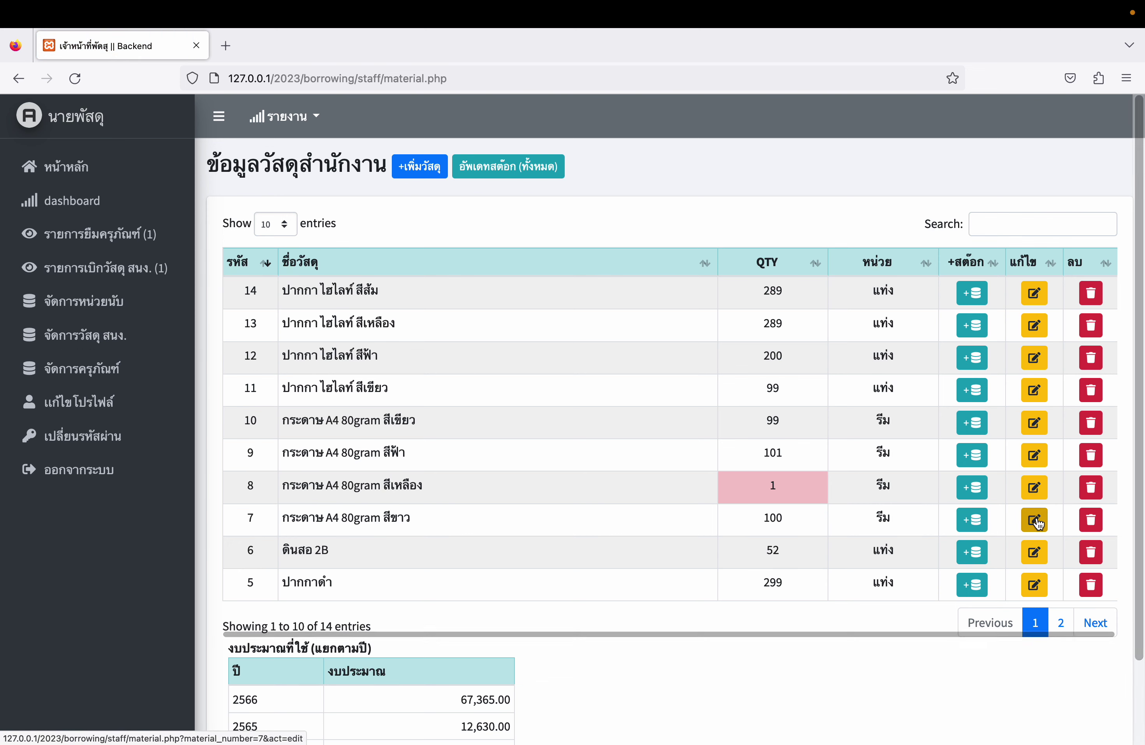
pyautogui.click(414, 303)
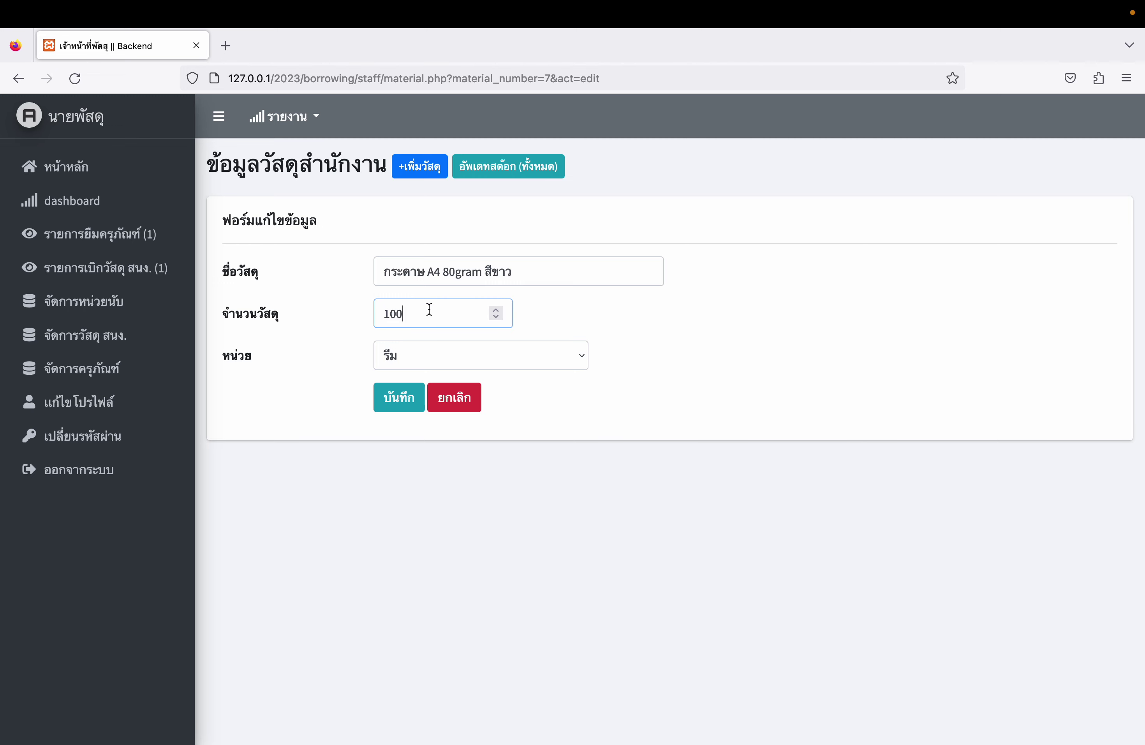
pyautogui.press('BackSpace')
pyautogui.write('1')
pyautogui.click(400, 396)
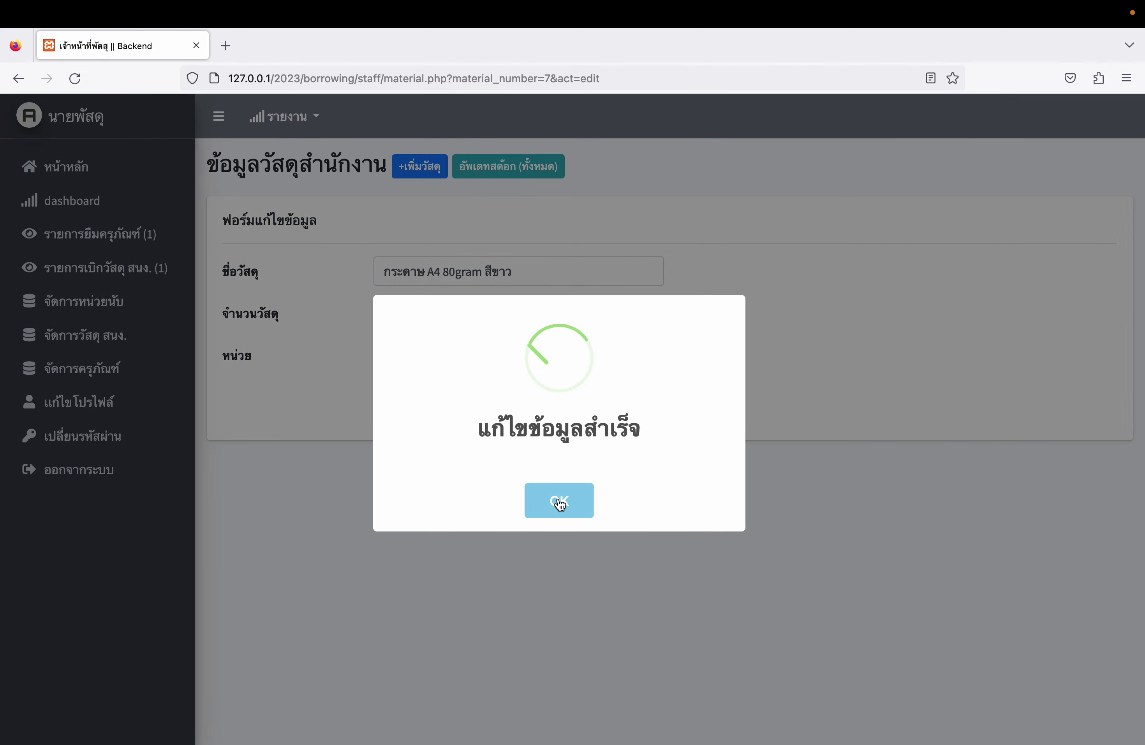
pyautogui.click(560, 503)
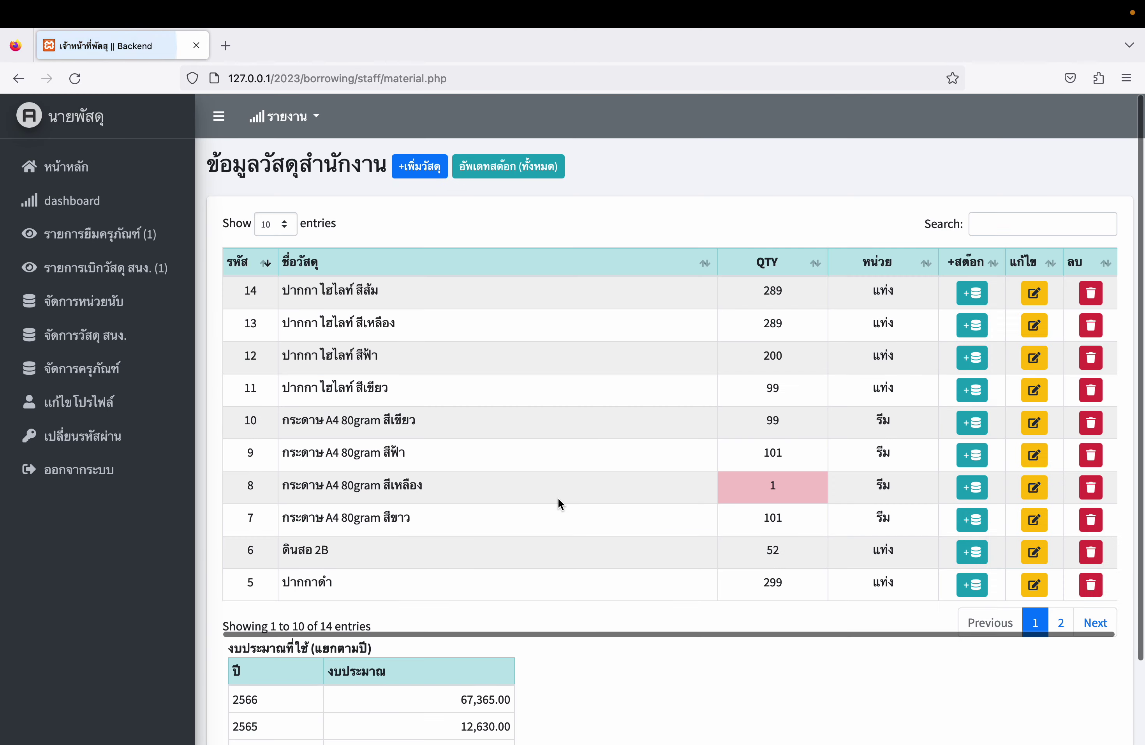
# - Check the updated 101 reams in the supplies list, then open the equipment list
pyautogui.moveTo(756, 516); pyautogui.dragTo(796, 516)
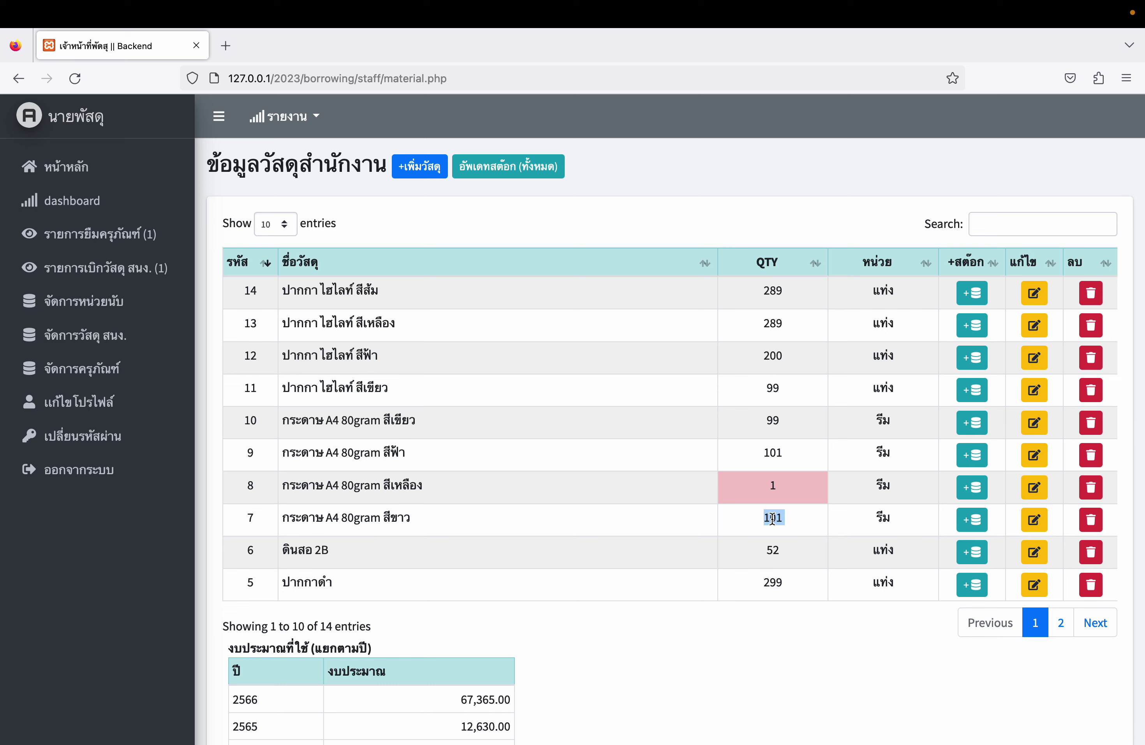
pyautogui.click(776, 545)
pyautogui.scroll(-3, 776, 545)
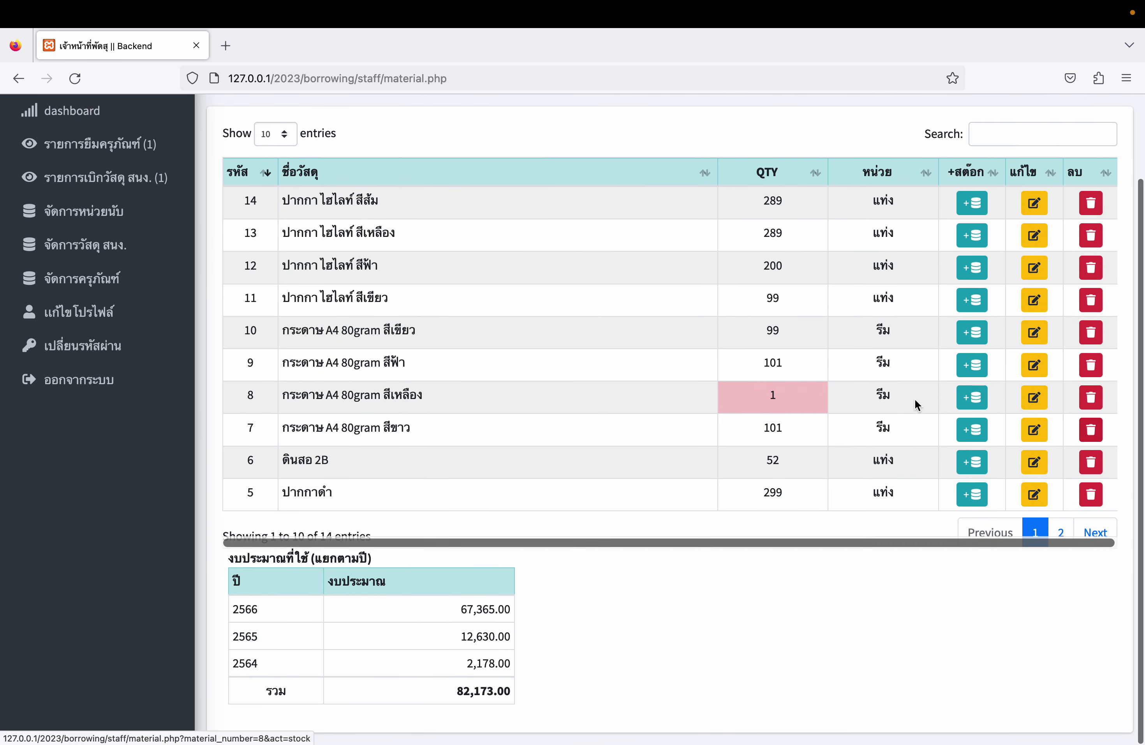
pyautogui.scroll(3, 917, 405)
pyautogui.click(108, 370)
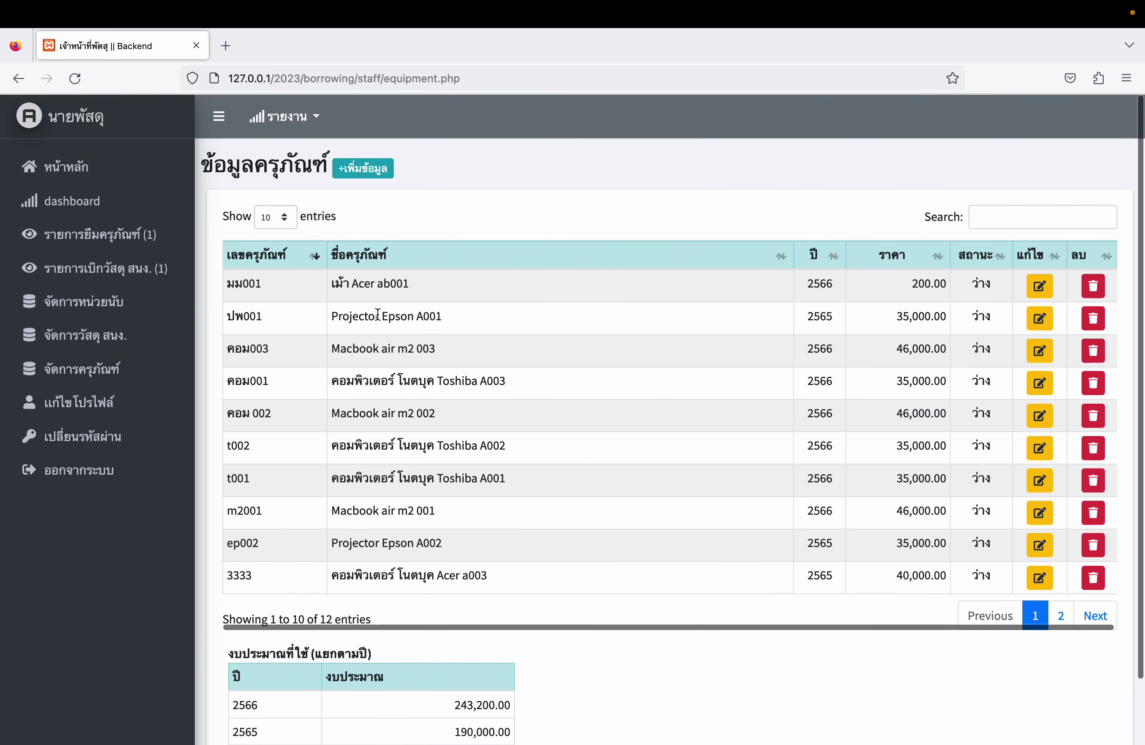
# - Open the add-equipment form and try its name, serial and asset number fields
pyautogui.scroll(-2, 279, 557)
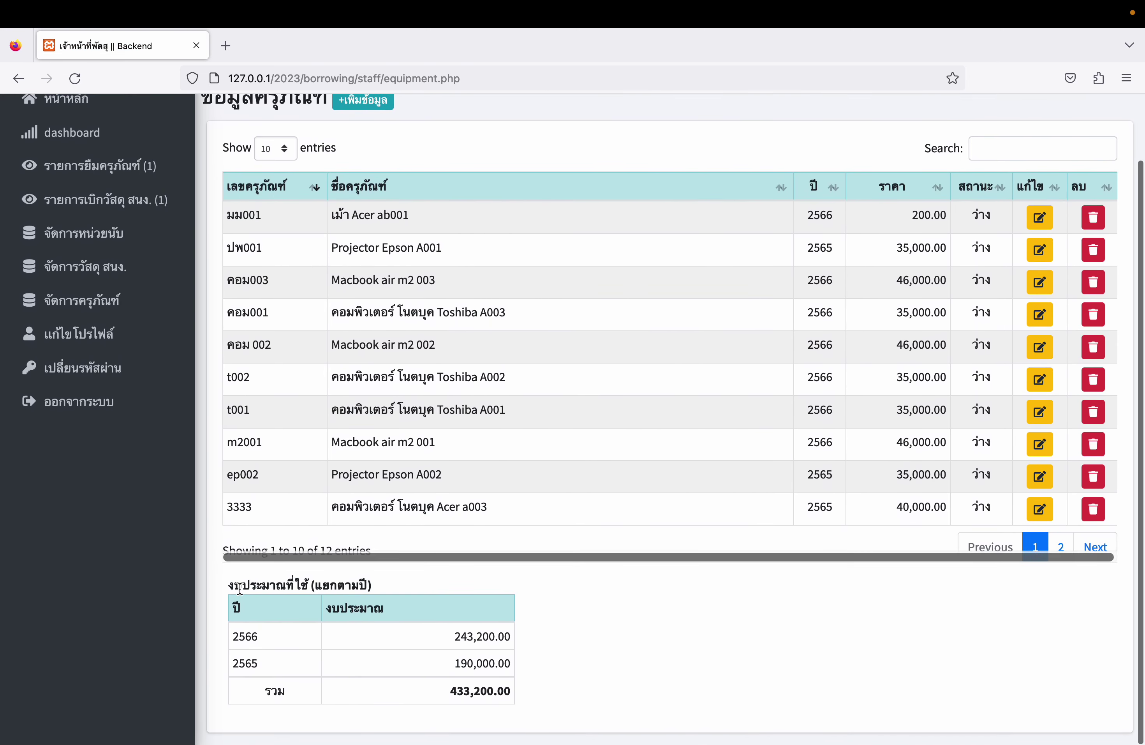
pyautogui.moveTo(239, 588); pyautogui.dragTo(542, 696)
pyautogui.click(544, 702)
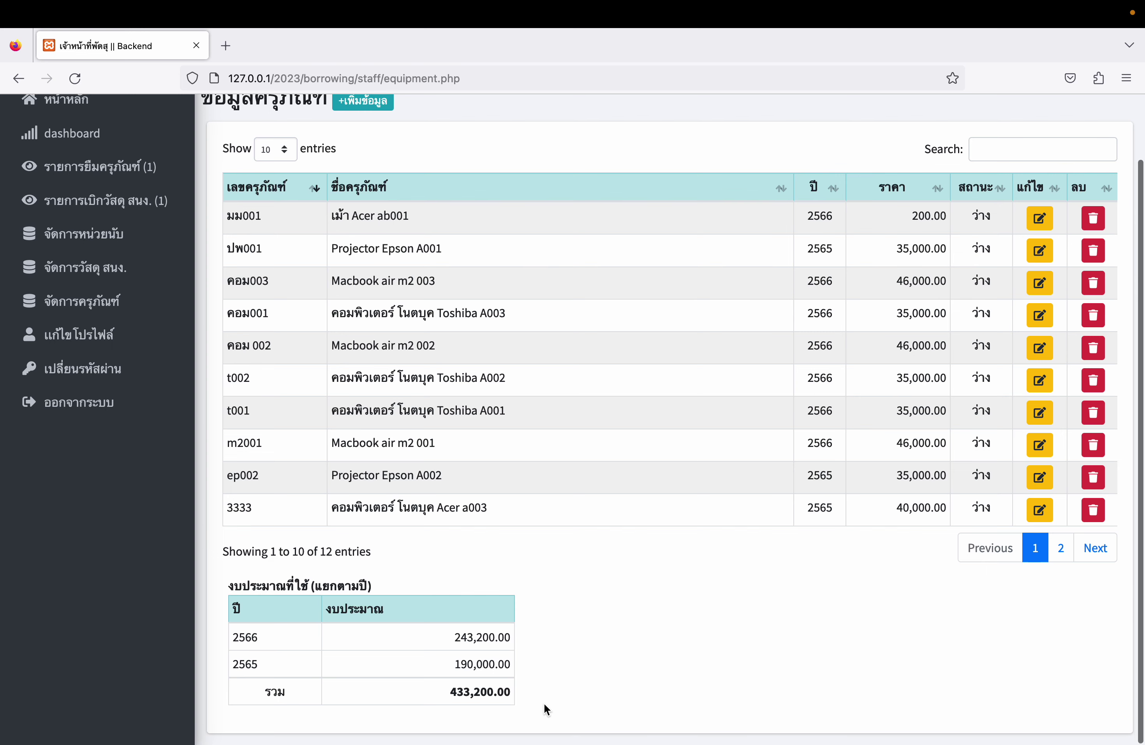
pyautogui.scroll(2, 544, 707)
pyautogui.click(366, 169)
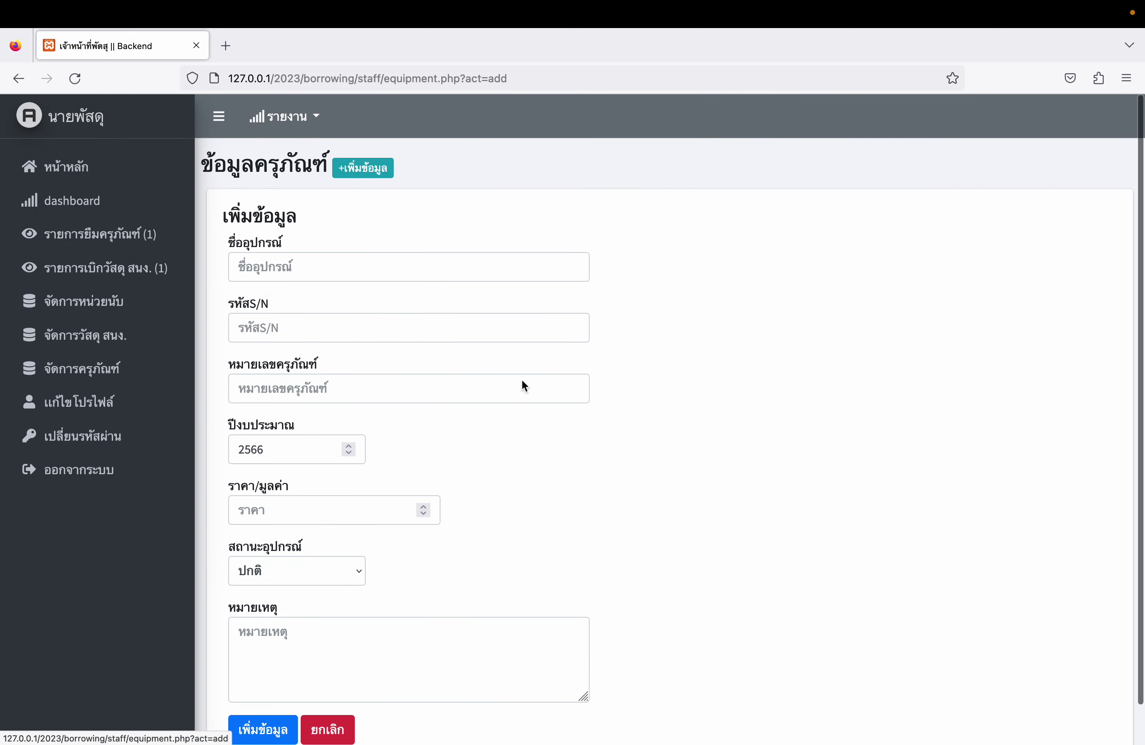
pyautogui.scroll(-1, 534, 394)
pyautogui.click(293, 236)
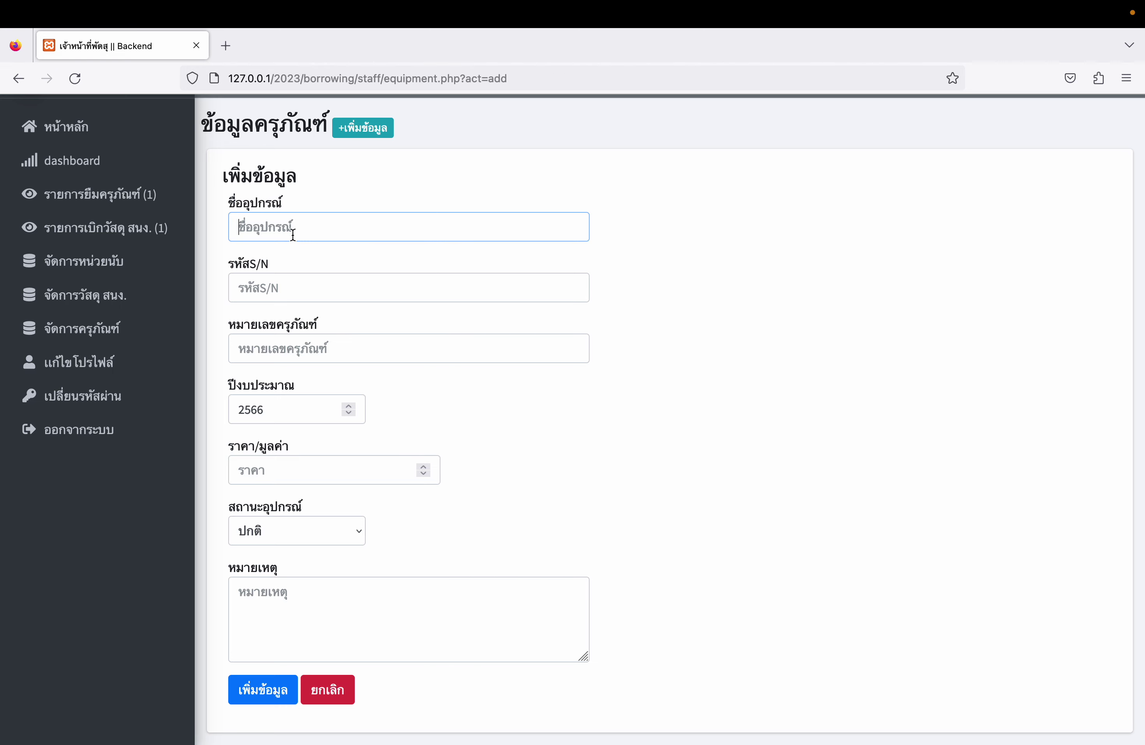
pyautogui.click(286, 288)
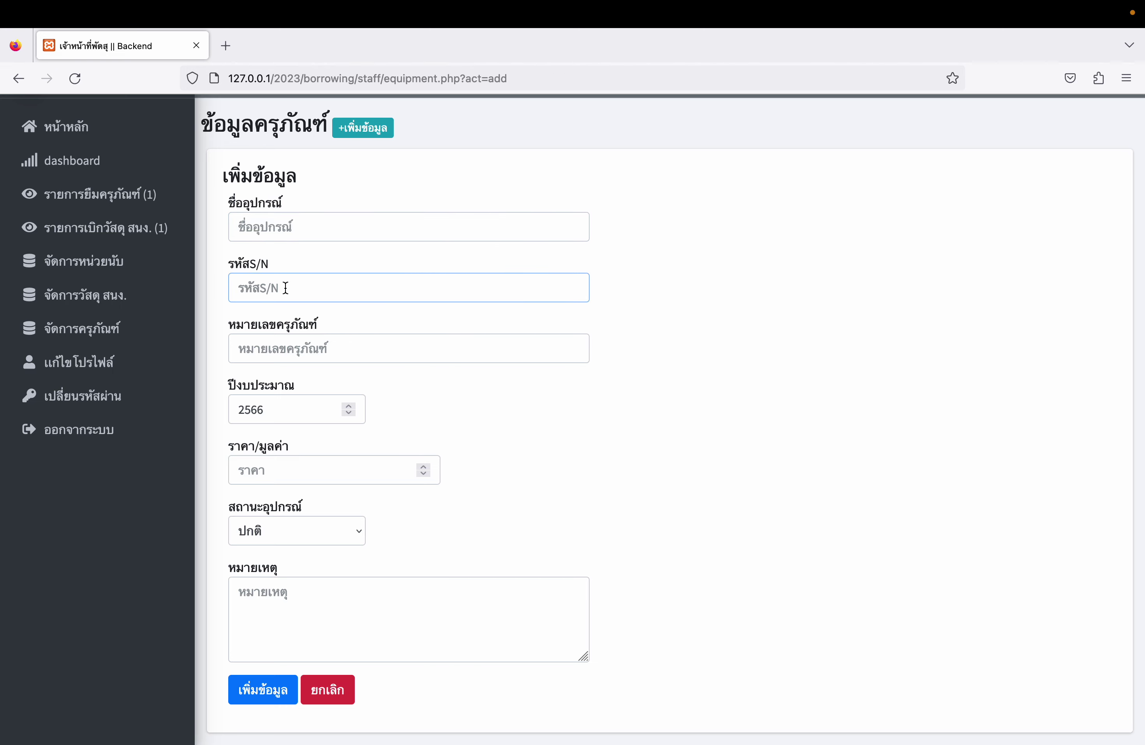
pyautogui.click(287, 352)
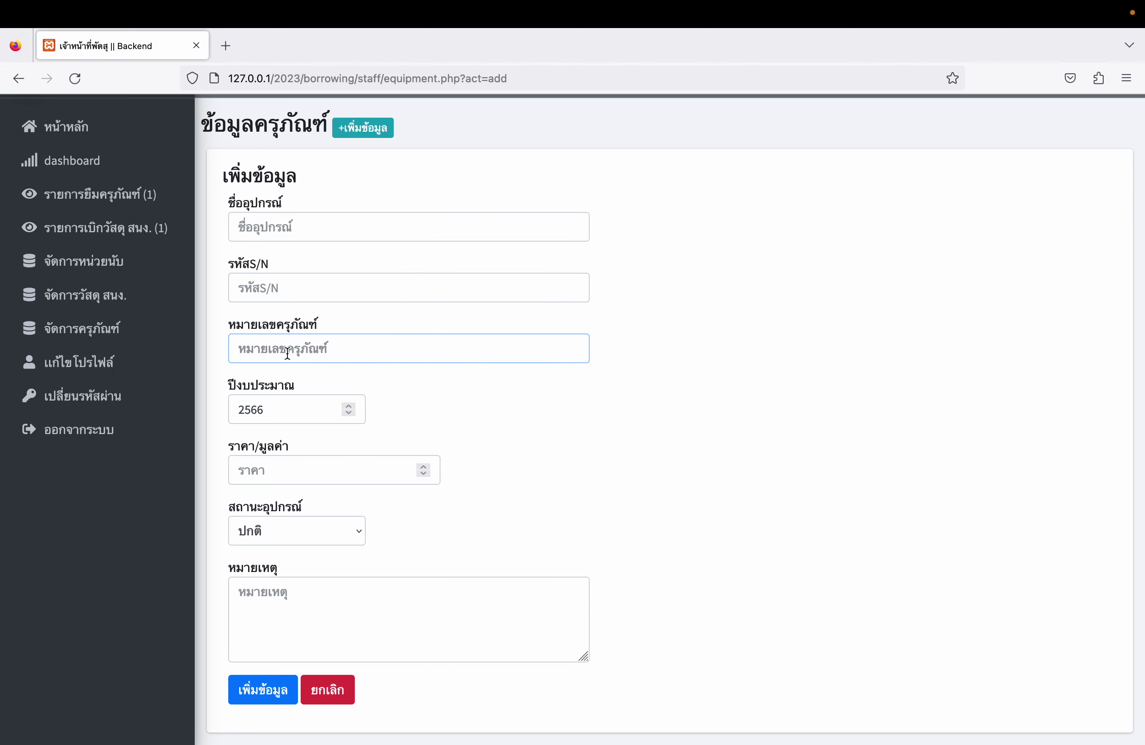
# - Set the budget year to 2564, then abandon the new equipment form
pyautogui.click(350, 405)
pyautogui.click(350, 405)
pyautogui.click(349, 412)
pyautogui.click(349, 411)
pyautogui.click(349, 410)
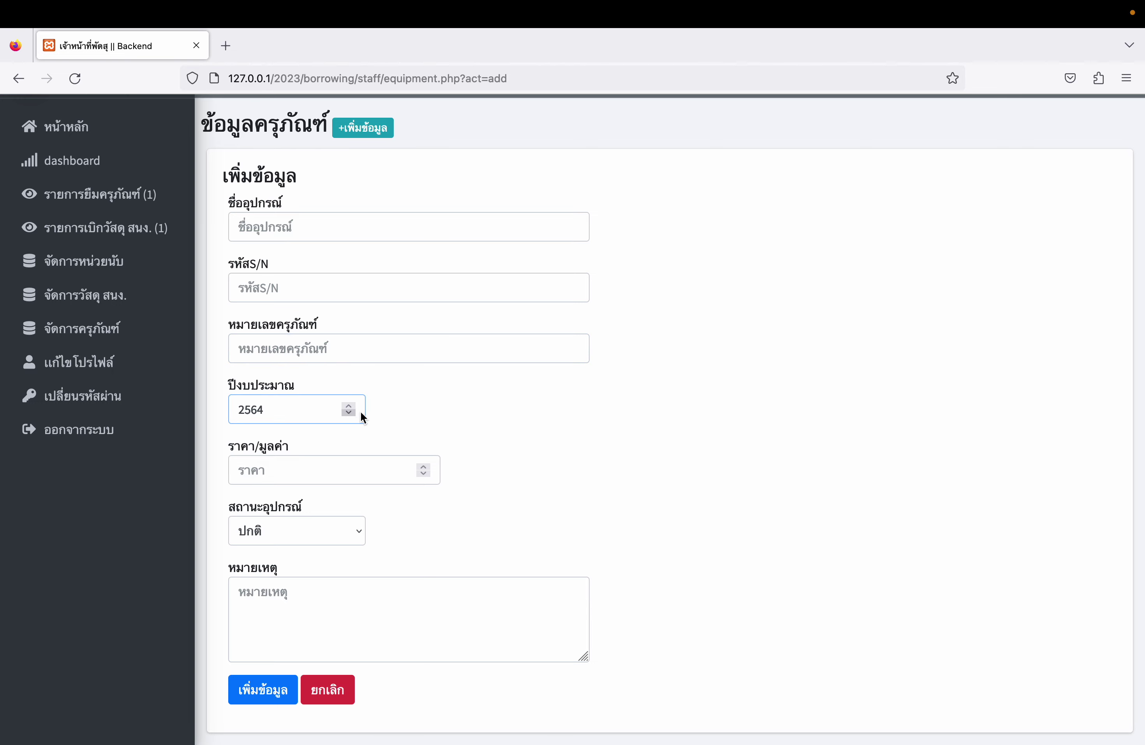
pyautogui.click(361, 476)
pyautogui.scroll(-1, 520, 505)
pyautogui.scroll(1, 498, 510)
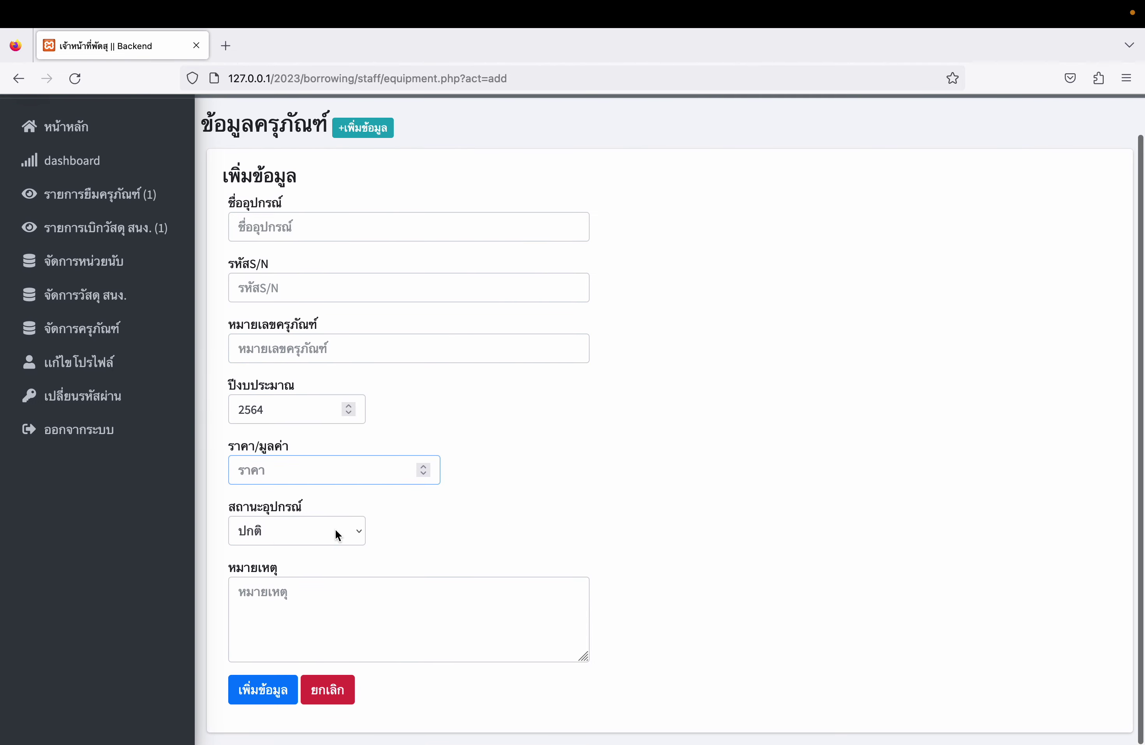
pyautogui.click(338, 692)
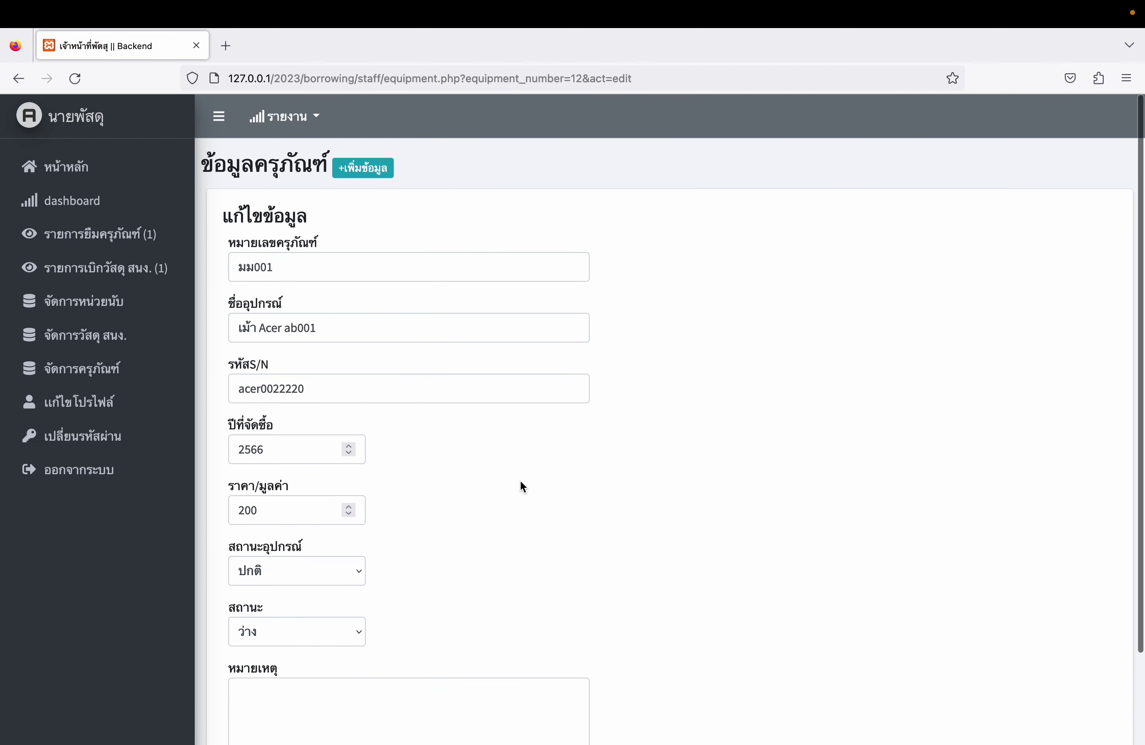
# - Leave the form, confirm laptops 1111 and 2222 on page 2, and open pending borrow requests
pyautogui.scroll(-5, 521, 483)
pyautogui.click(324, 692)
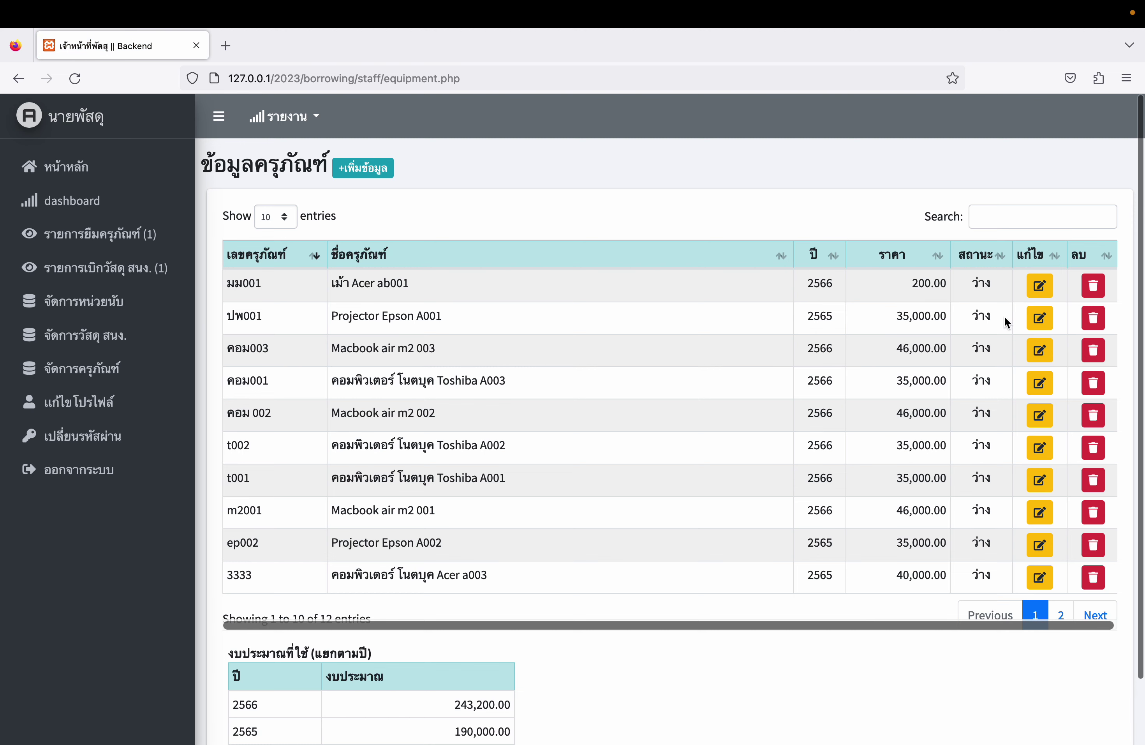
pyautogui.click(1058, 613)
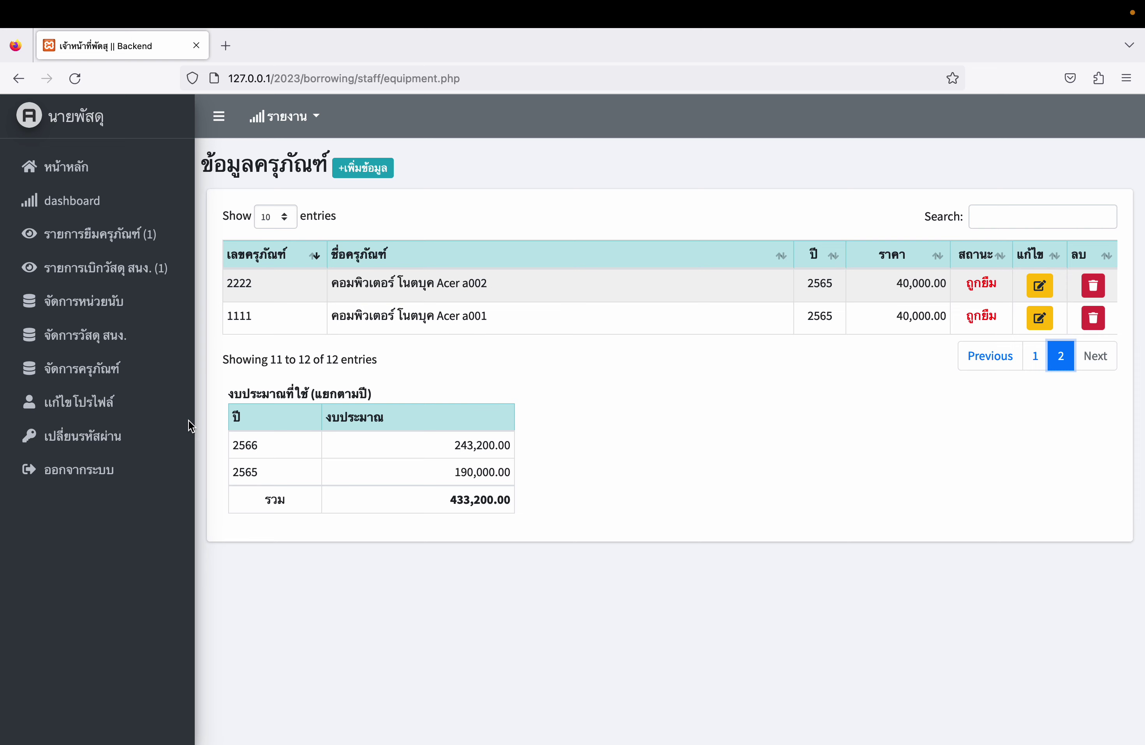
pyautogui.click(130, 244)
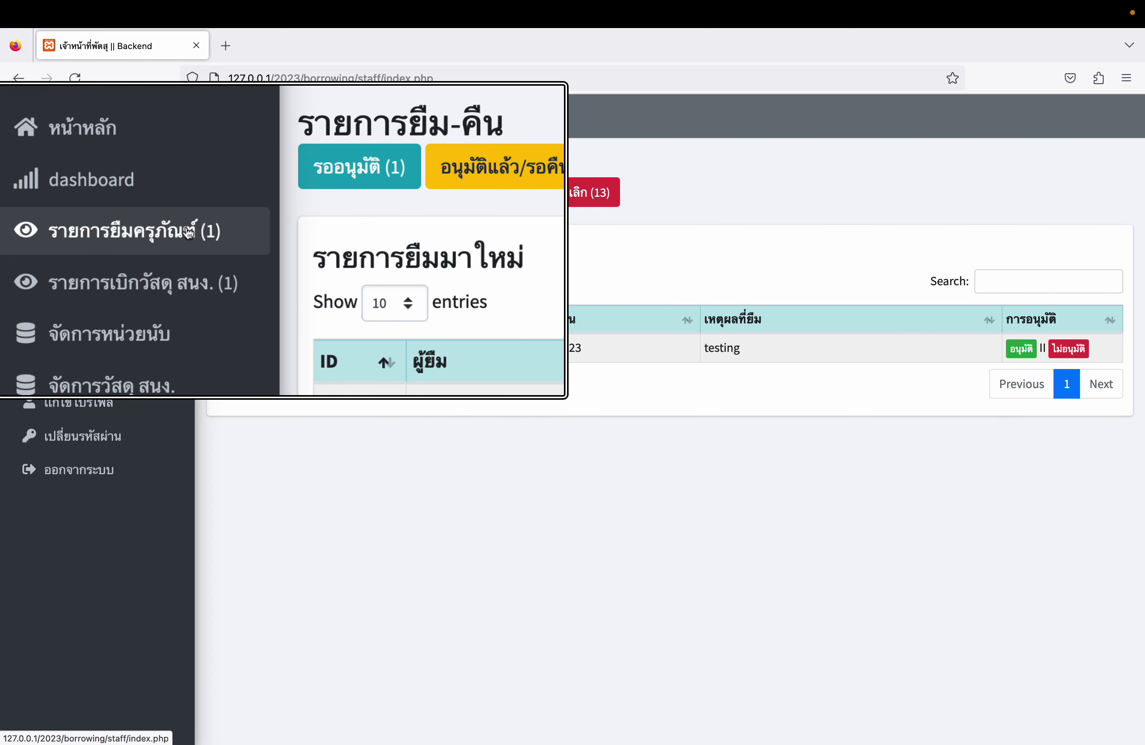
# - Approve borrow request 34 and confirm the approval
pyautogui.click(1021, 349)
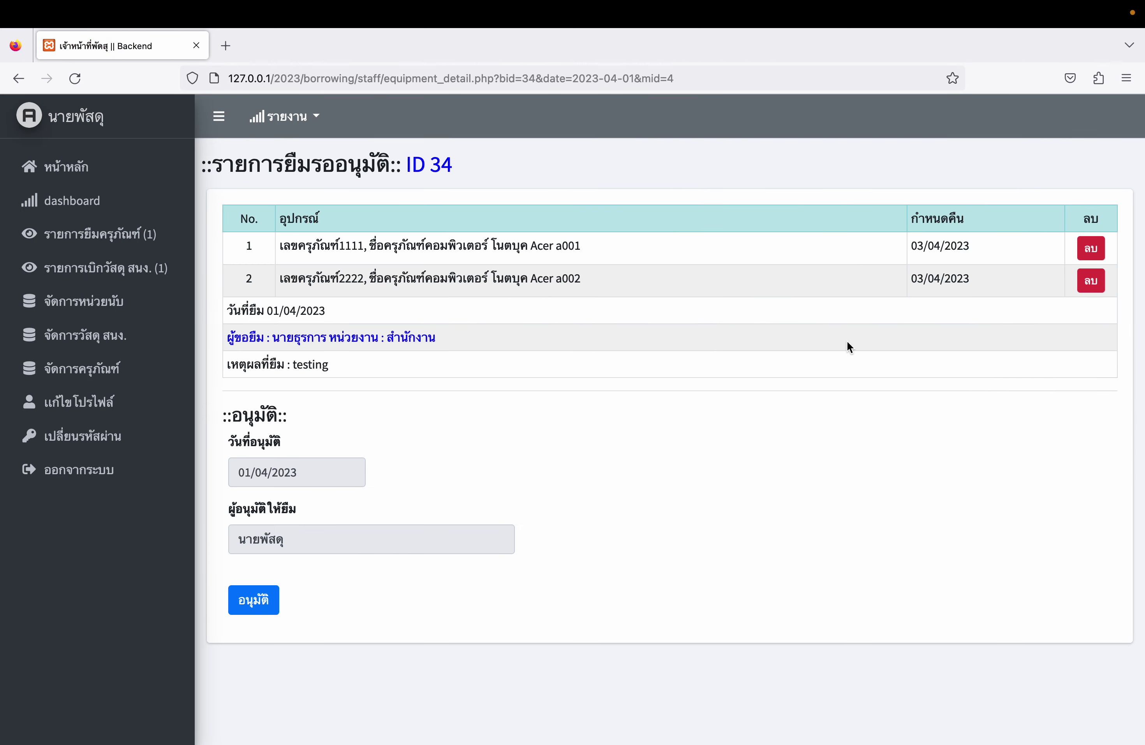
pyautogui.click(274, 610)
pyautogui.click(680, 448)
pyautogui.click(586, 518)
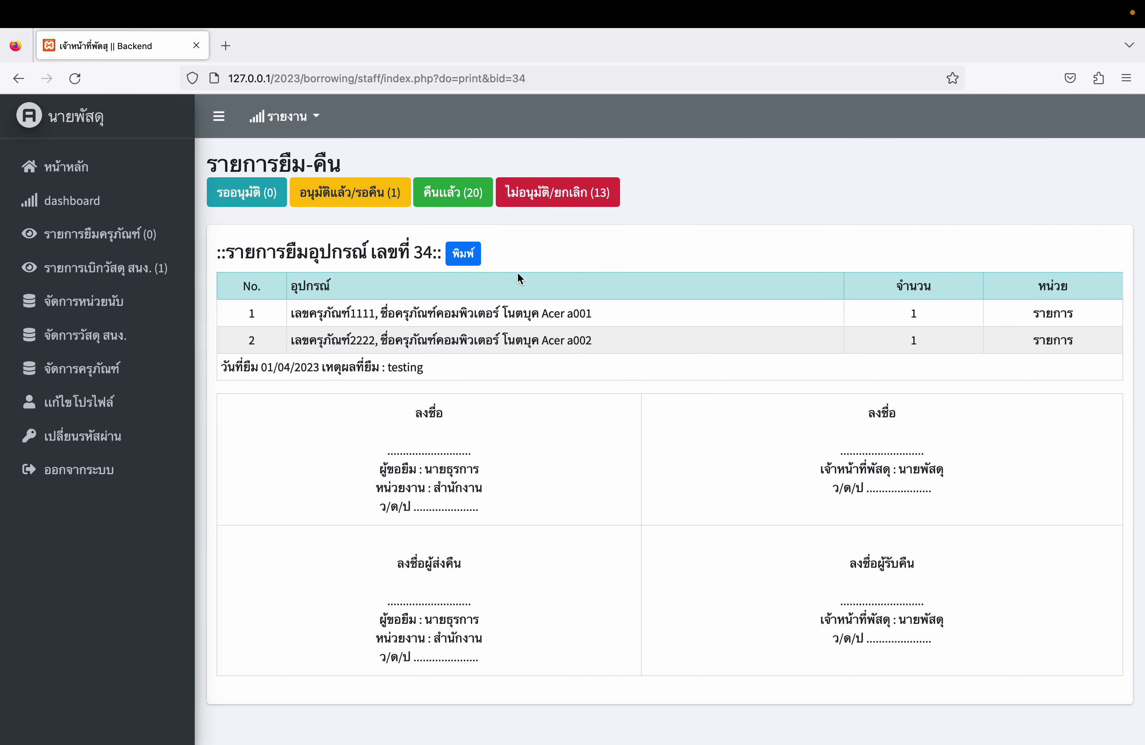
# - Preview request 34's borrow slip without printing, then view approved loans awaiting return
pyautogui.click(463, 249)
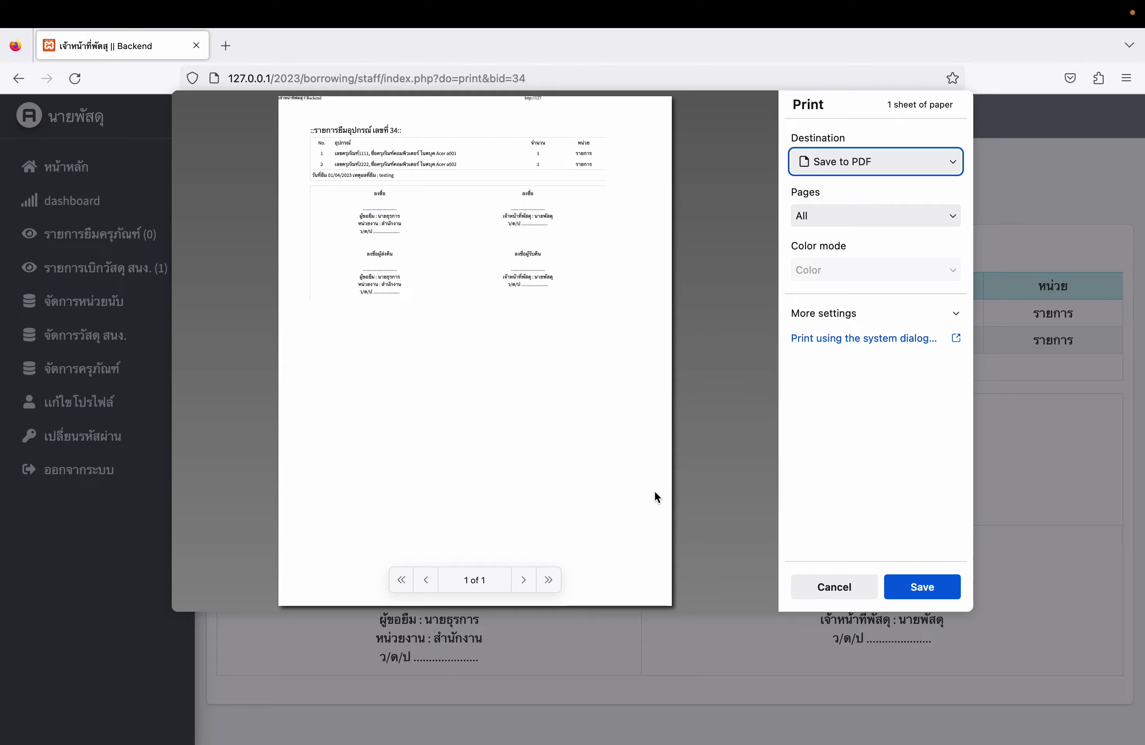
pyautogui.click(834, 586)
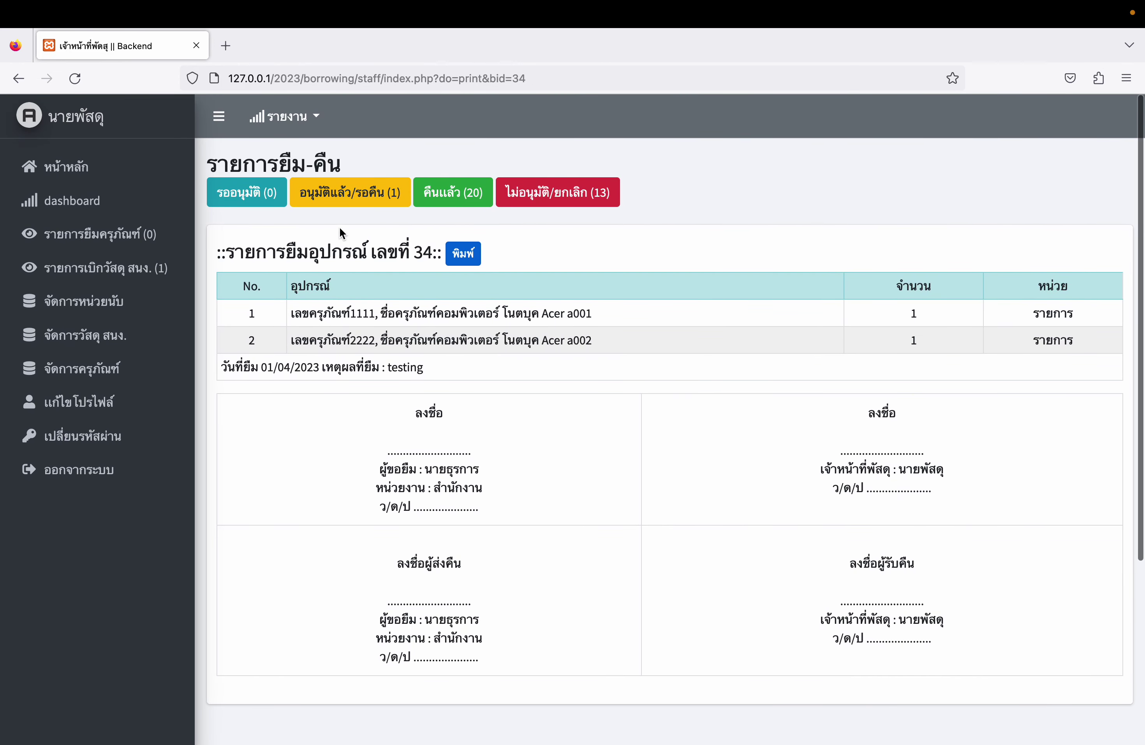
pyautogui.click(350, 194)
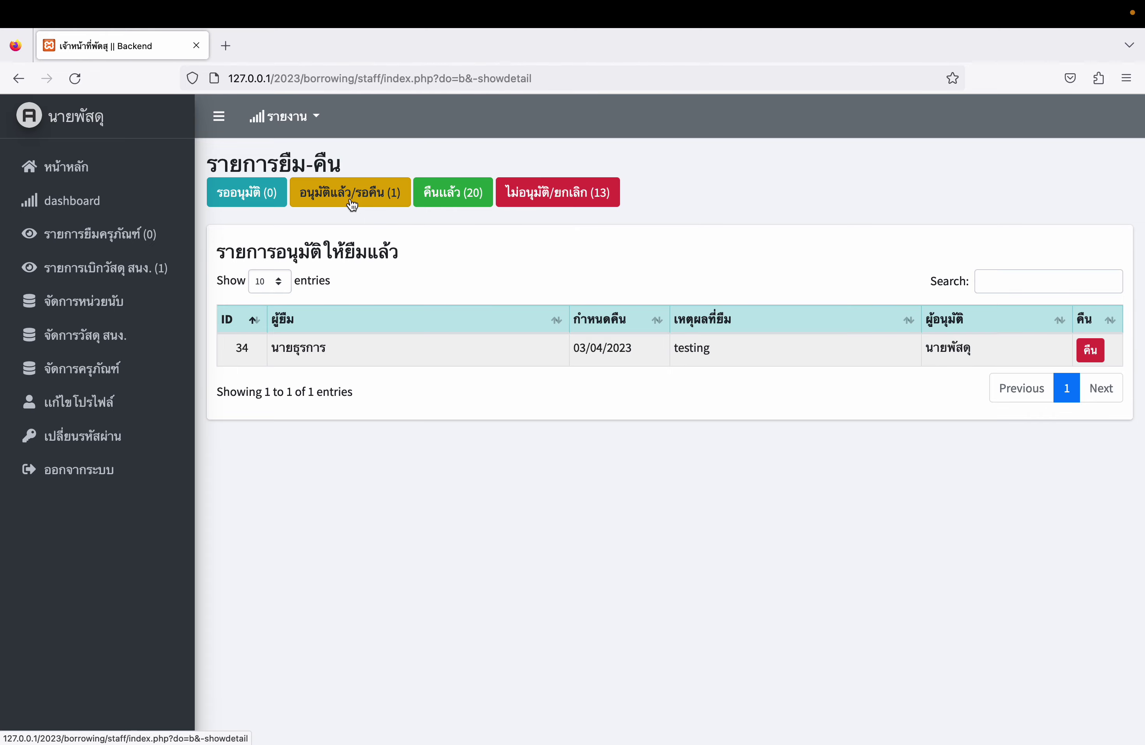
# - Check laptops 1111 and 2222 on page 2 of the staff equipment list and the member borrowing page
pyautogui.click(126, 374)
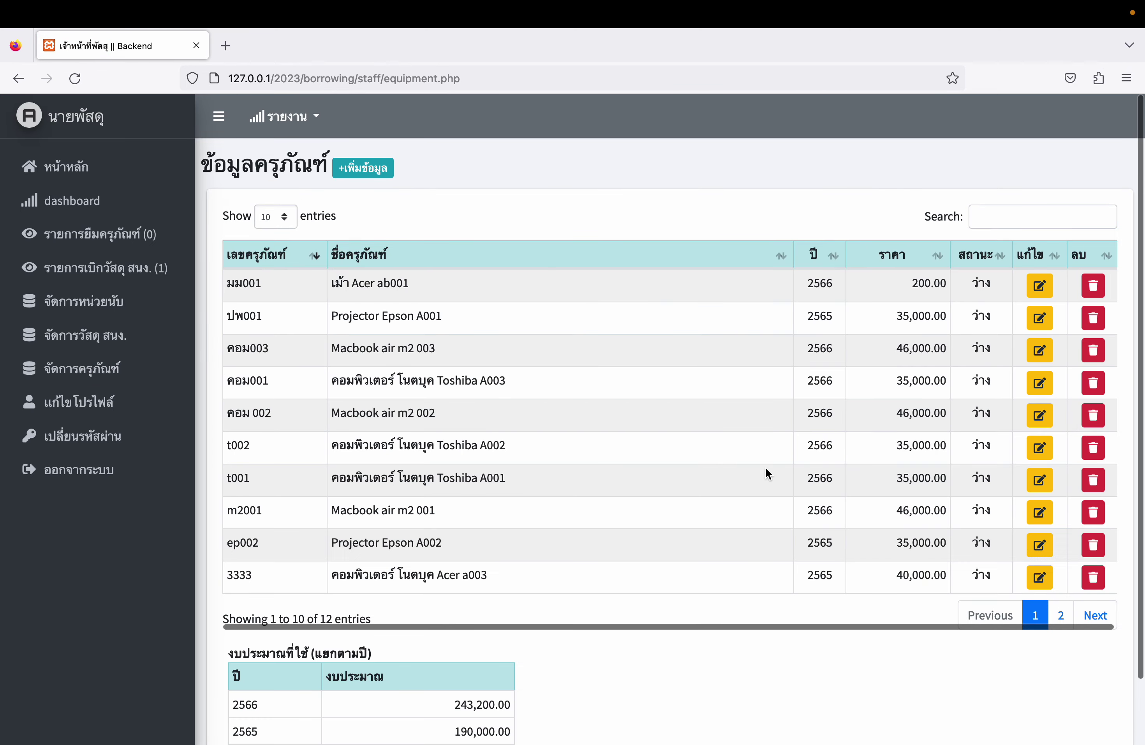
pyautogui.click(1061, 615)
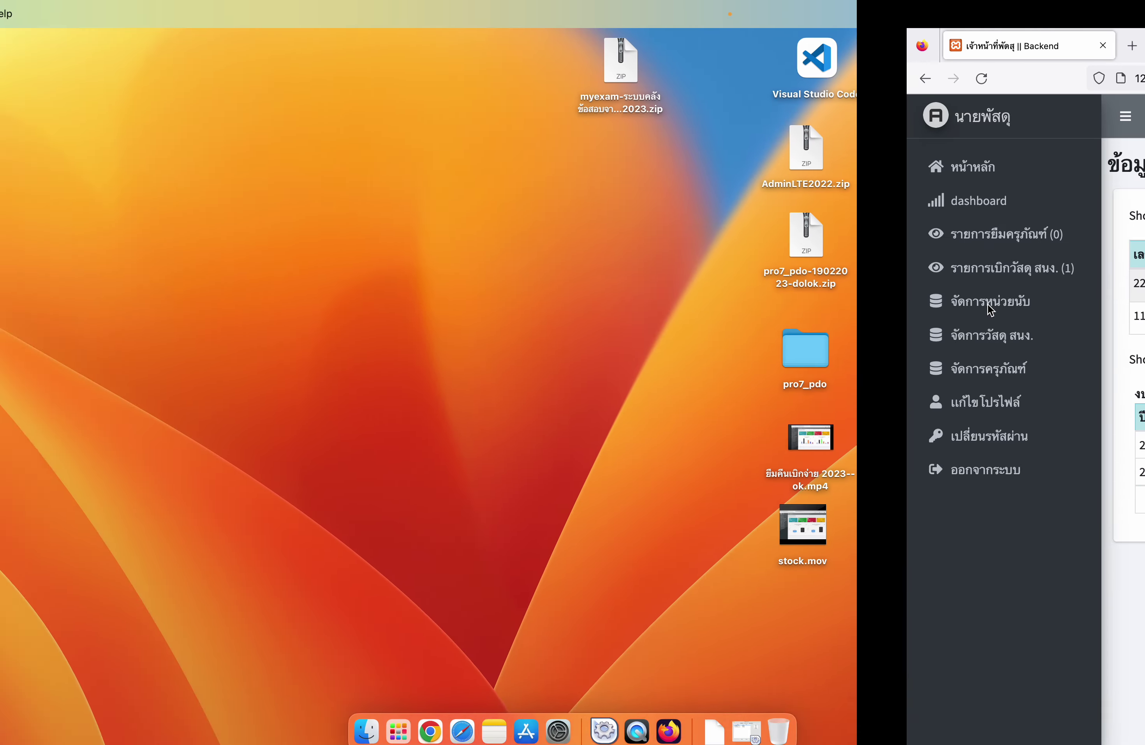
pyautogui.hotkey('ctrl', 'Right')
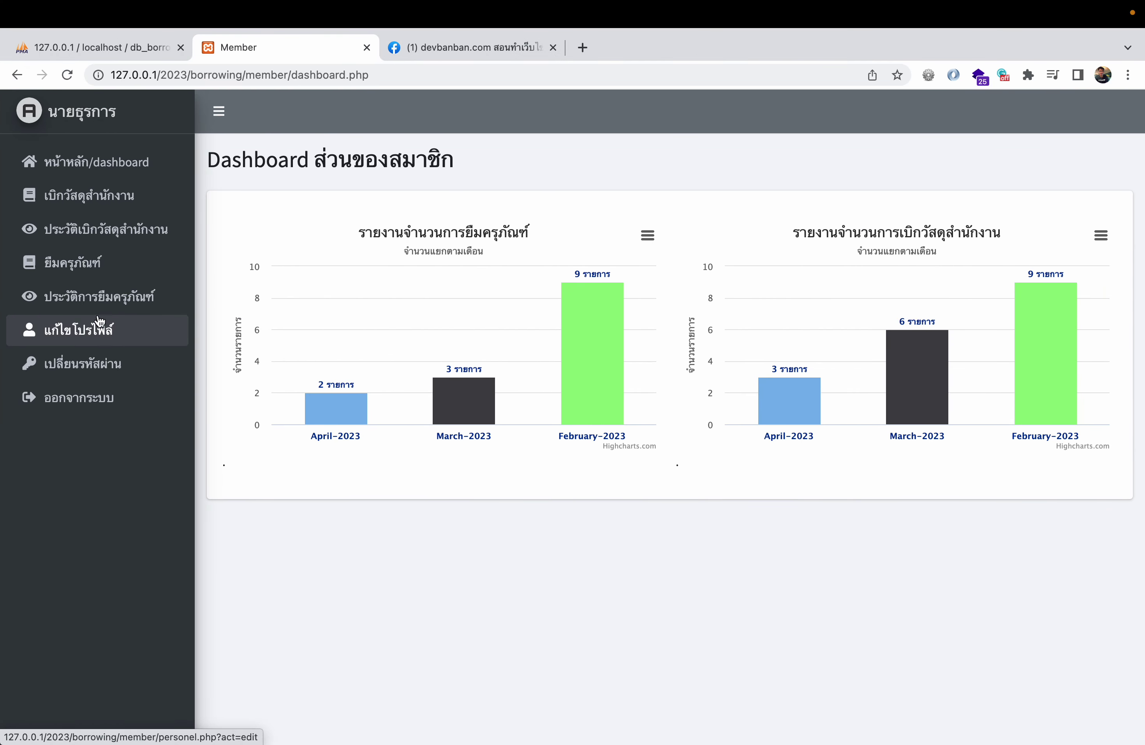
pyautogui.click(103, 275)
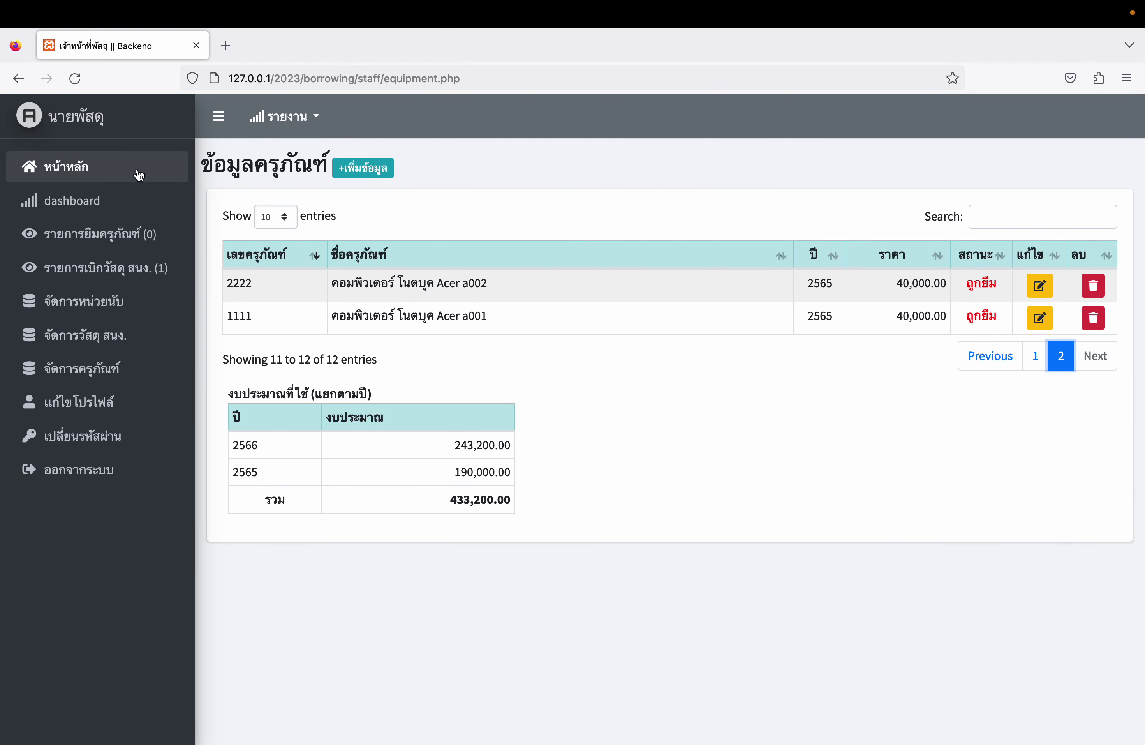
pyautogui.click(107, 166)
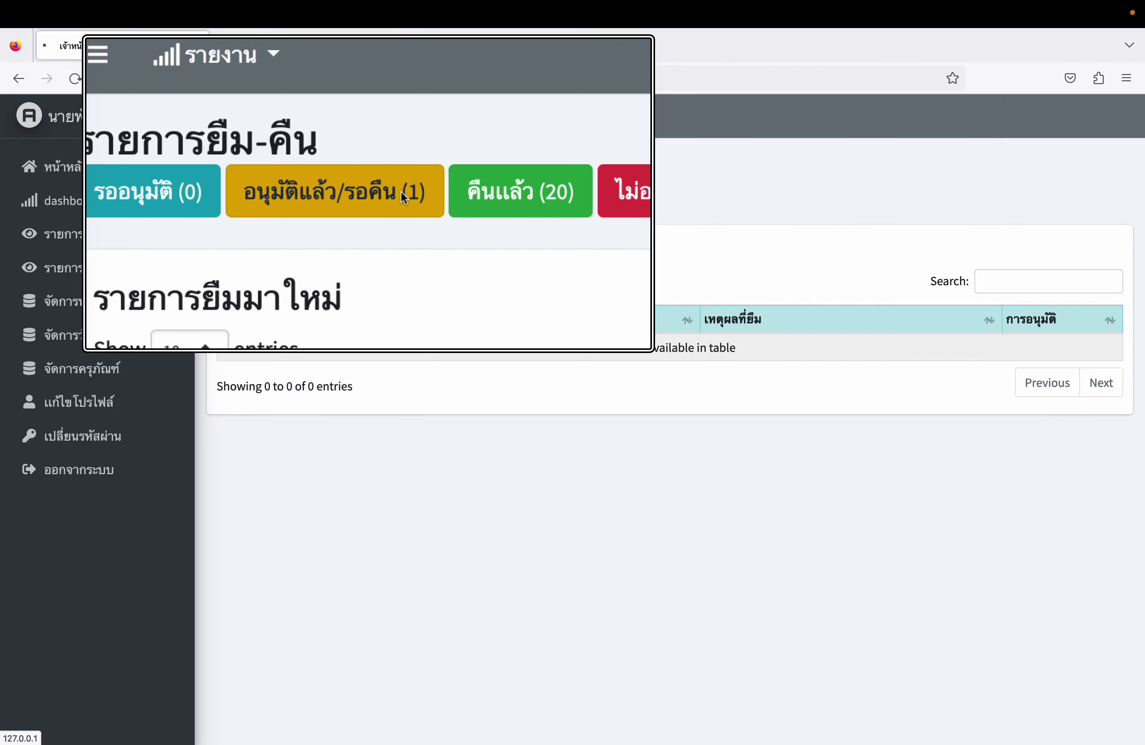
# - Record the return of approved borrow 34 with the reason 'testing'
pyautogui.click(387, 200)
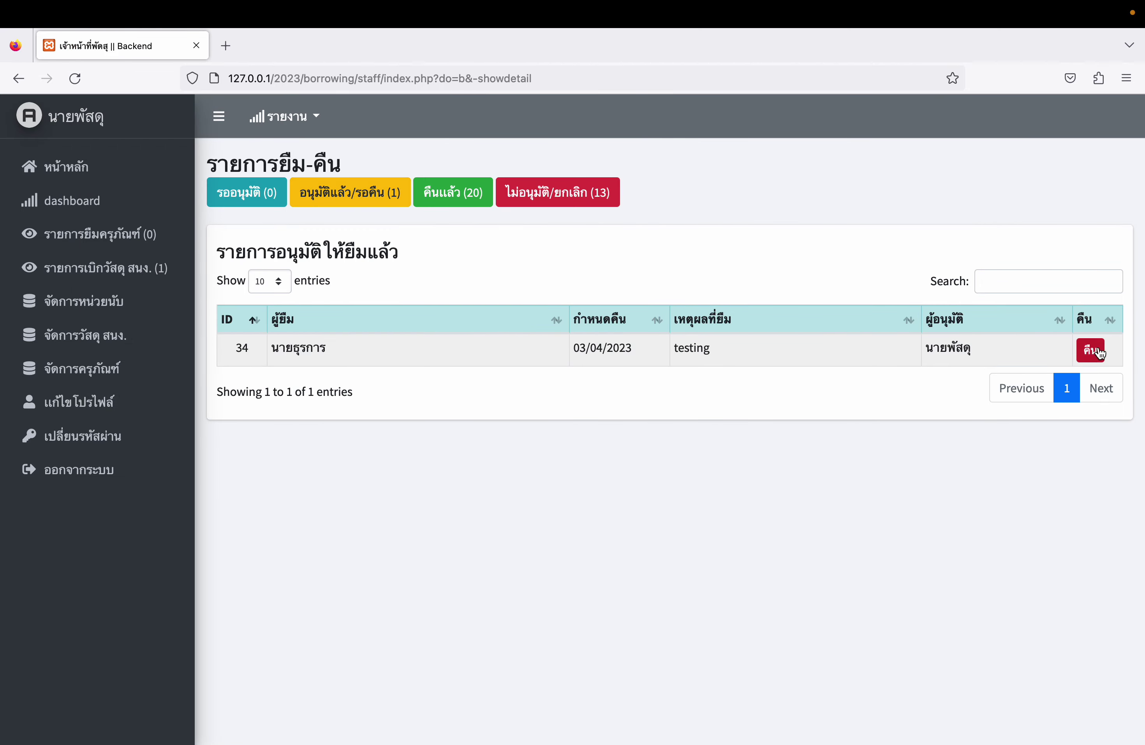
pyautogui.click(1093, 351)
pyautogui.scroll(-3, 729, 438)
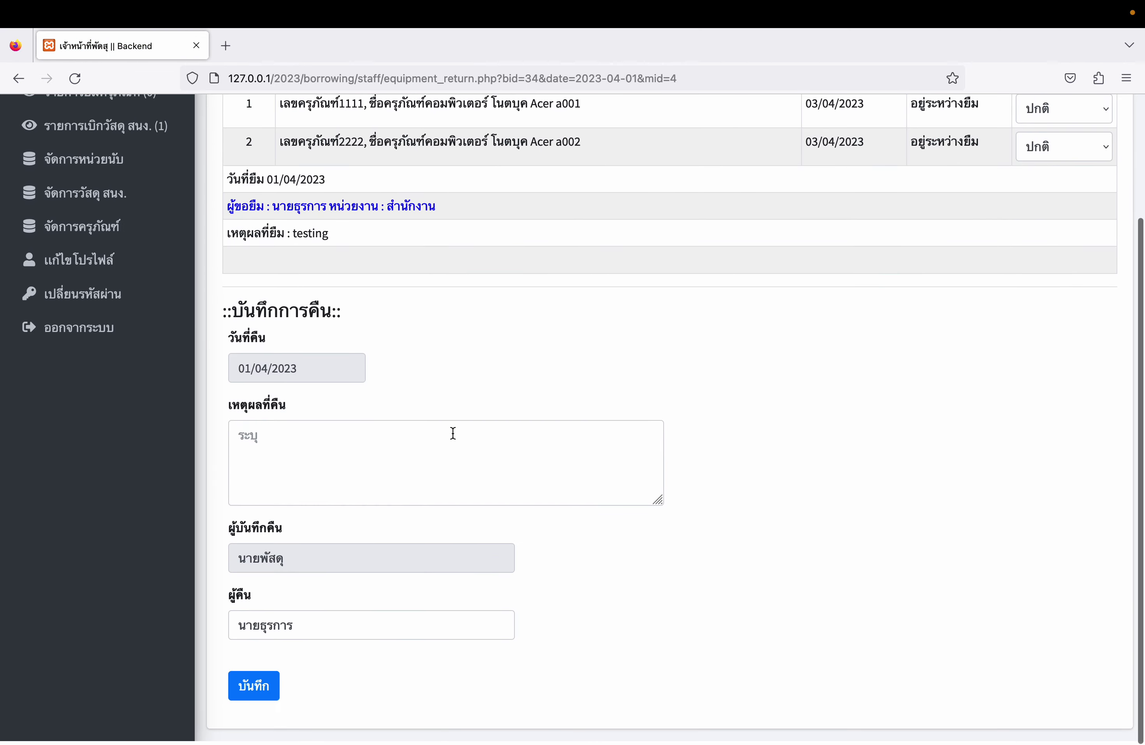
pyautogui.click(435, 466)
pyautogui.write('testing')
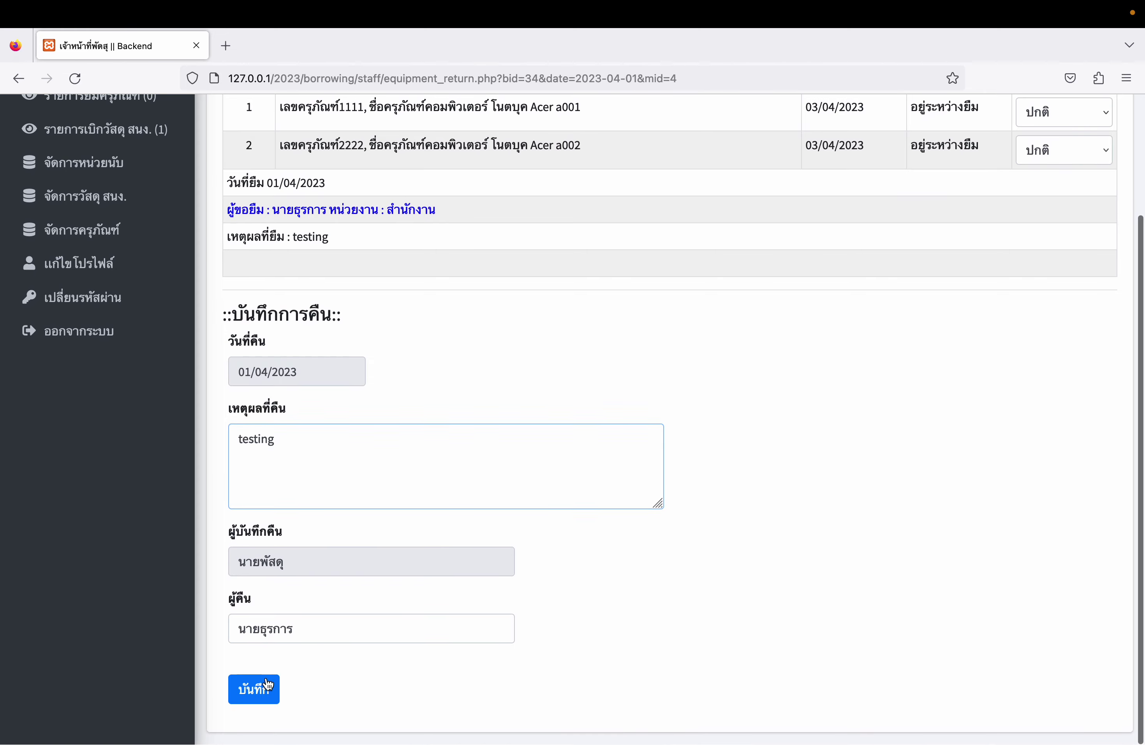
pyautogui.click(255, 690)
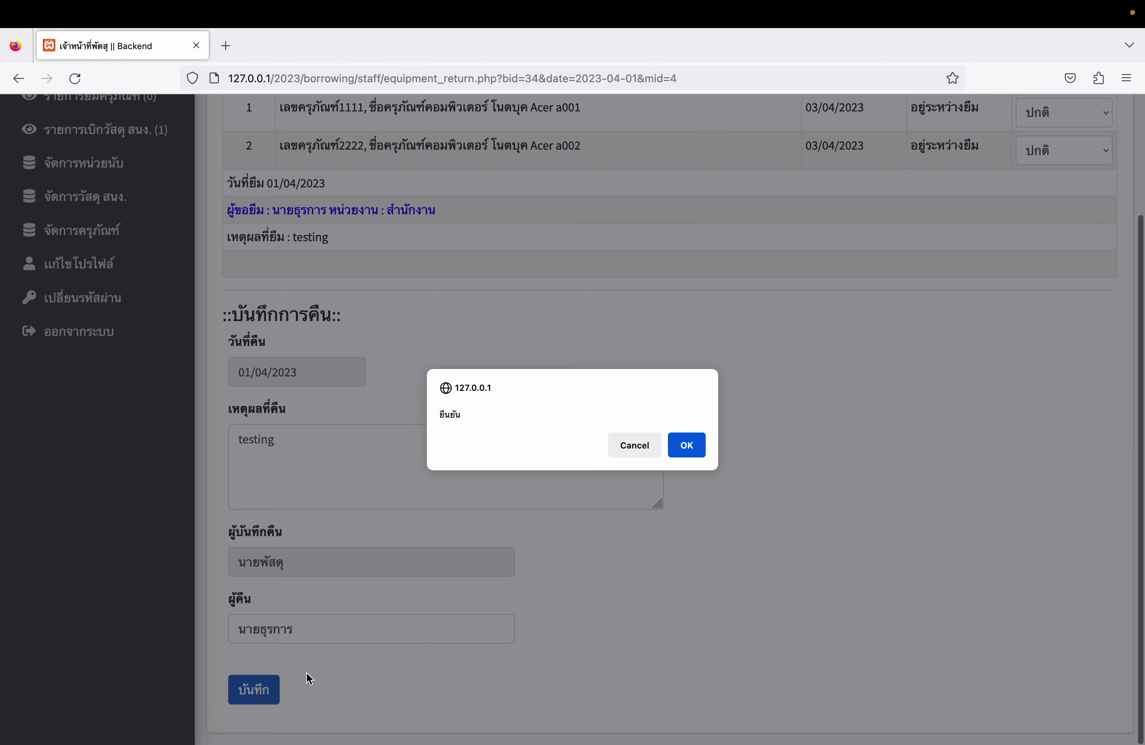
pyautogui.click(697, 449)
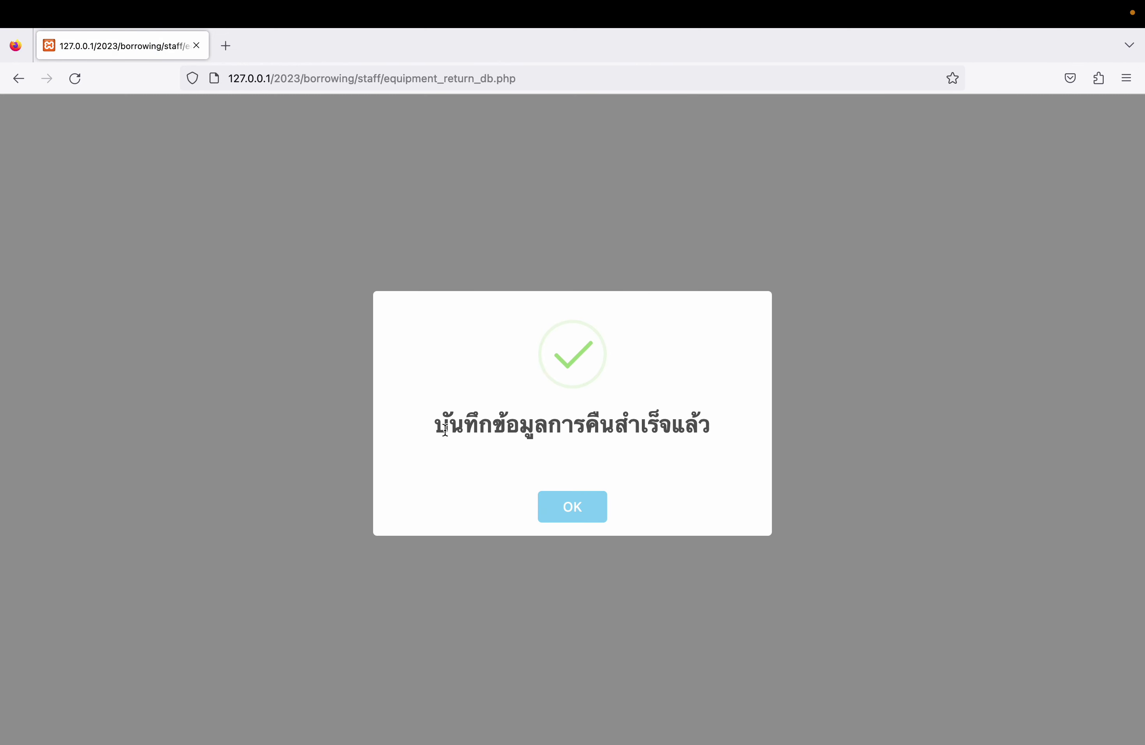
pyautogui.moveTo(444, 429); pyautogui.dragTo(749, 430)
pyautogui.click(567, 518)
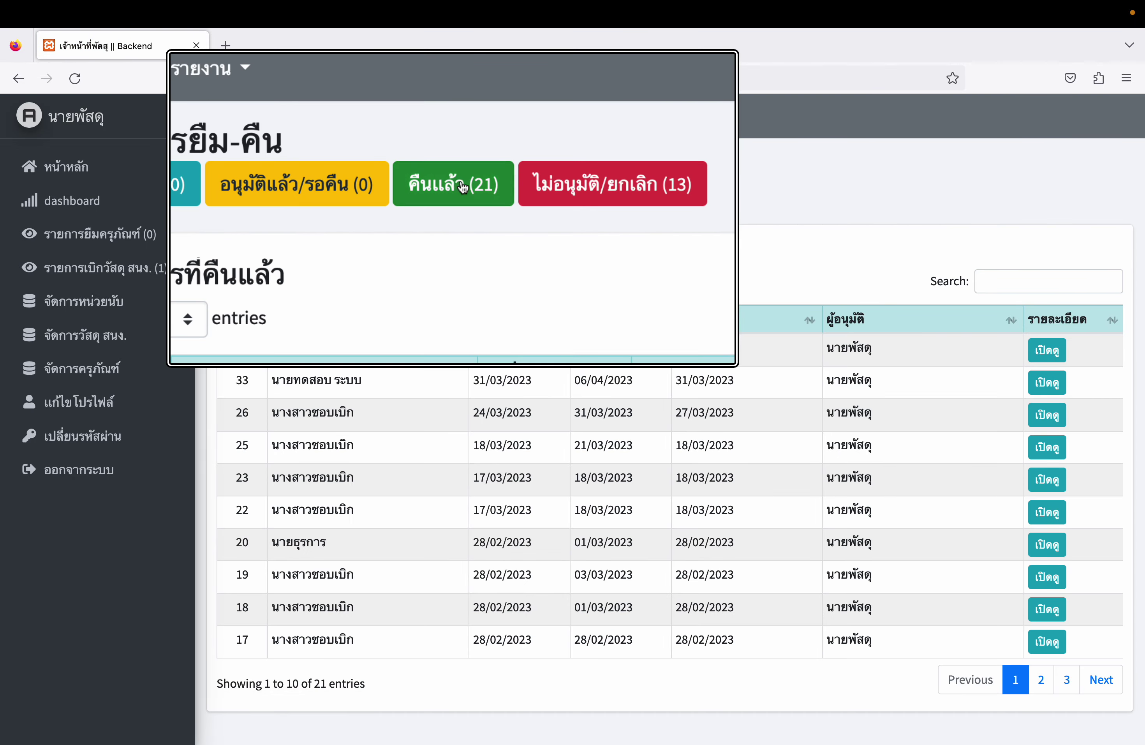
# - Check borrow 34's return details in the returned-loans list, then go back to the requests list
pyautogui.click(462, 197)
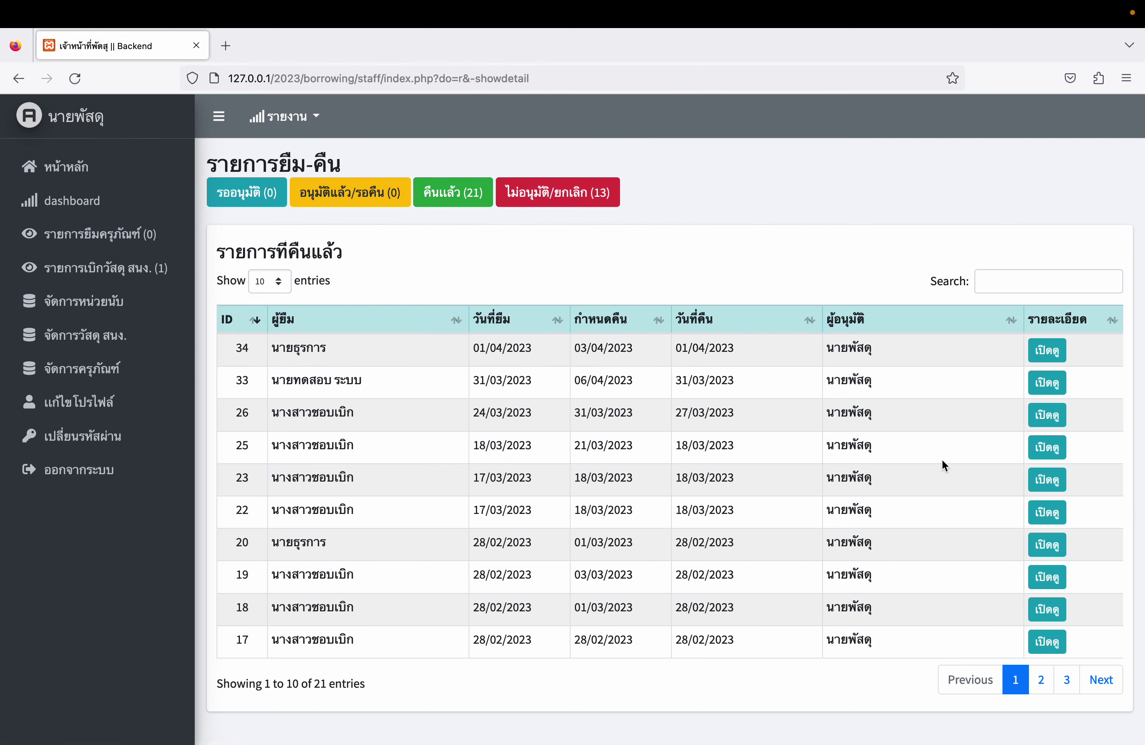
pyautogui.click(1047, 350)
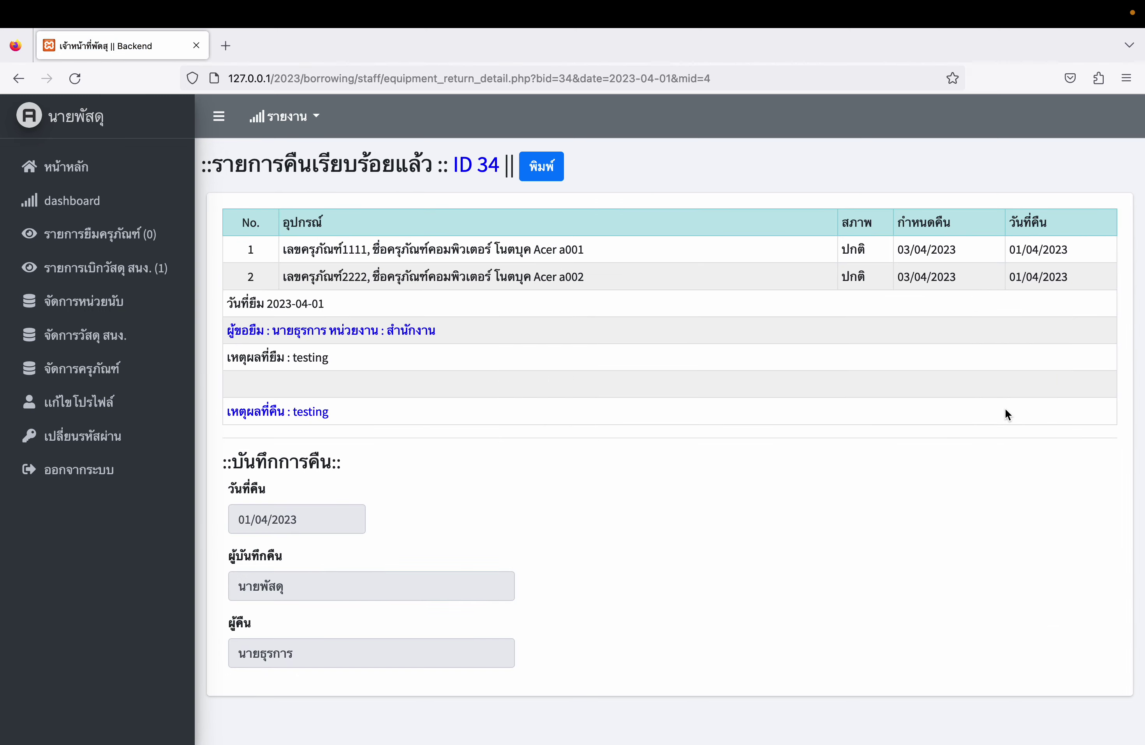
pyautogui.click(100, 234)
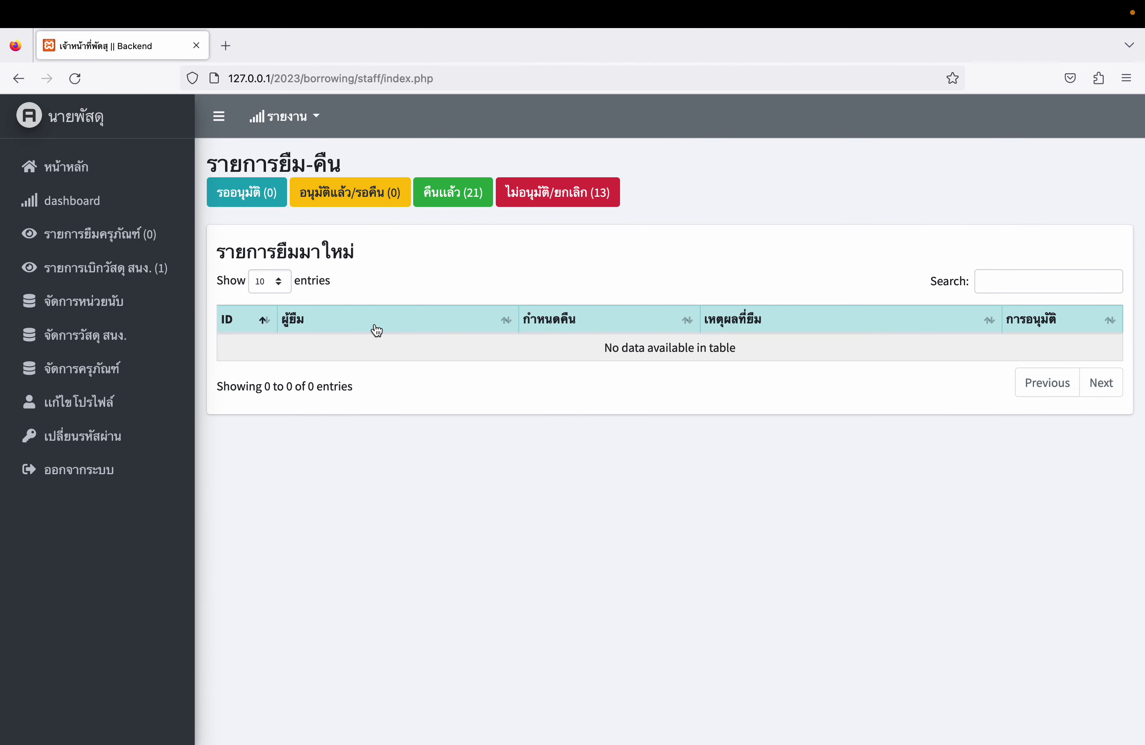
# - Refresh the member equipment page to see laptops 1111 and 2222 available, then open the staff supply requisitions
pyautogui.hotkey('ctrl', 'Right')
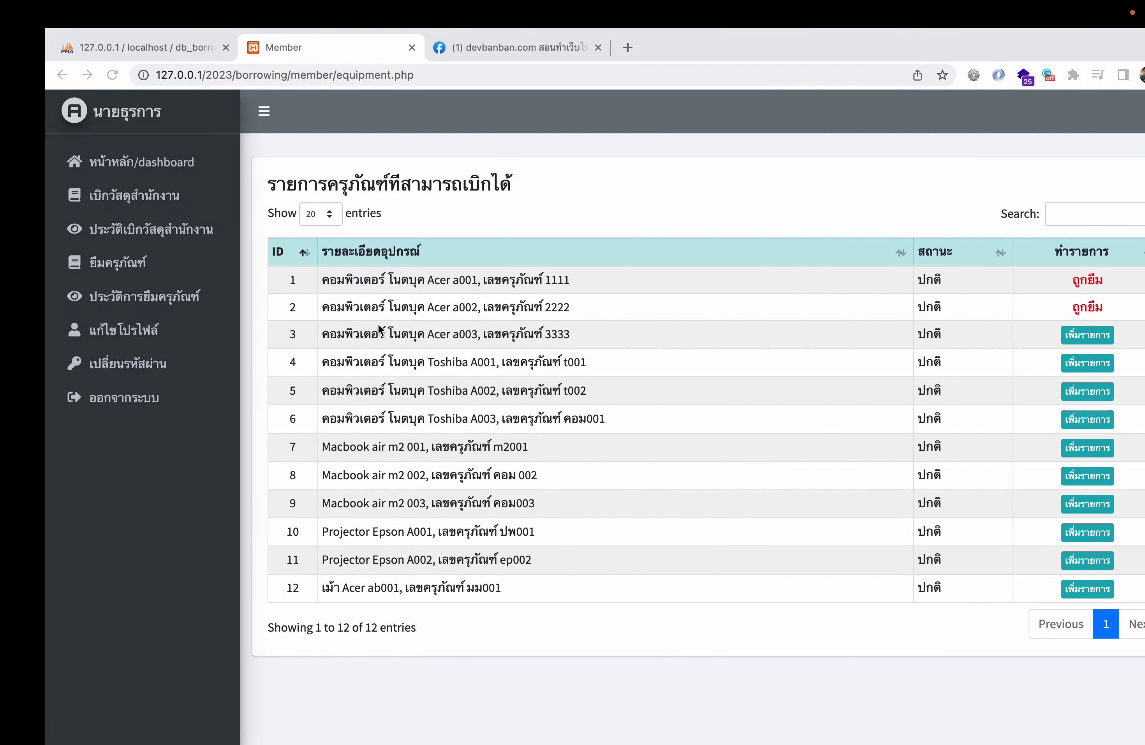
pyautogui.click(68, 74)
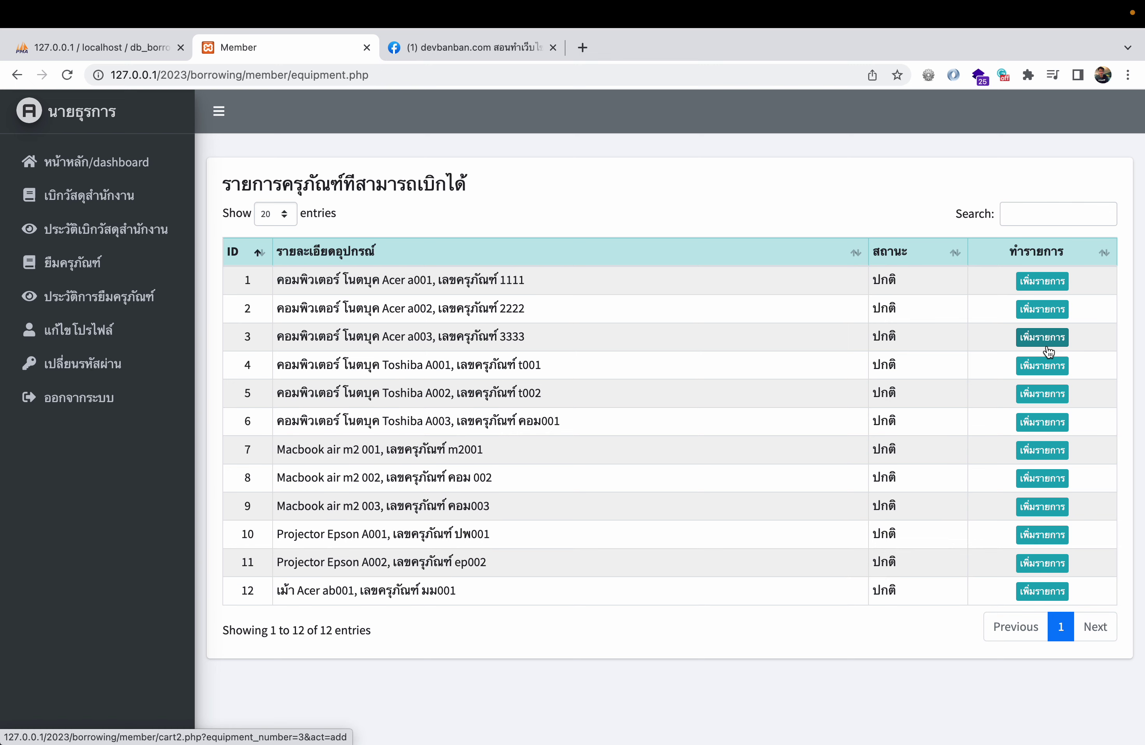
pyautogui.hotkey('ctrl', 'Left')
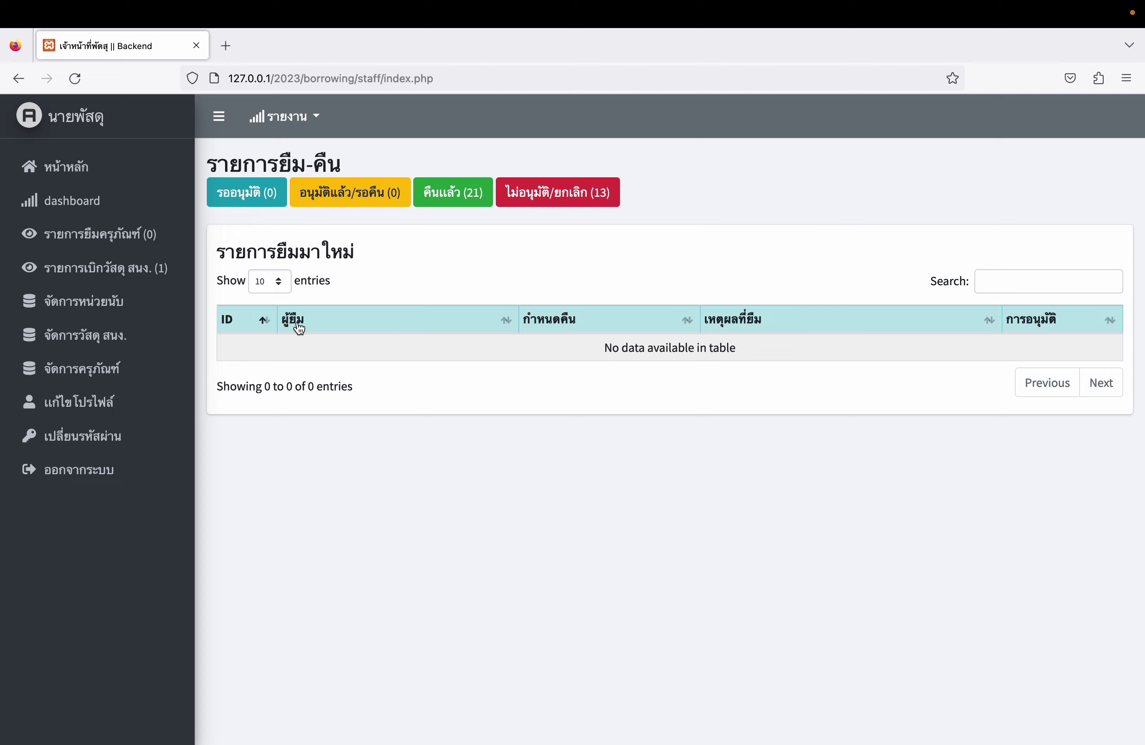
pyautogui.click(133, 266)
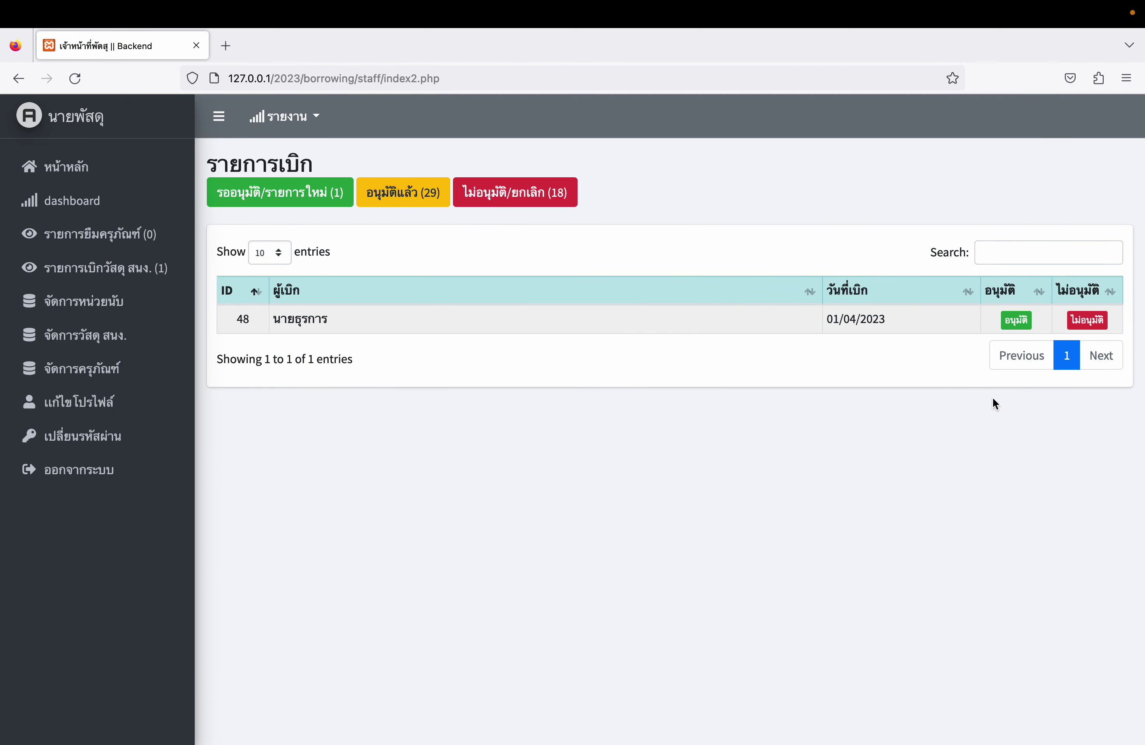
# - Approve supply requisition 48 and dismiss the success message
pyautogui.click(1016, 320)
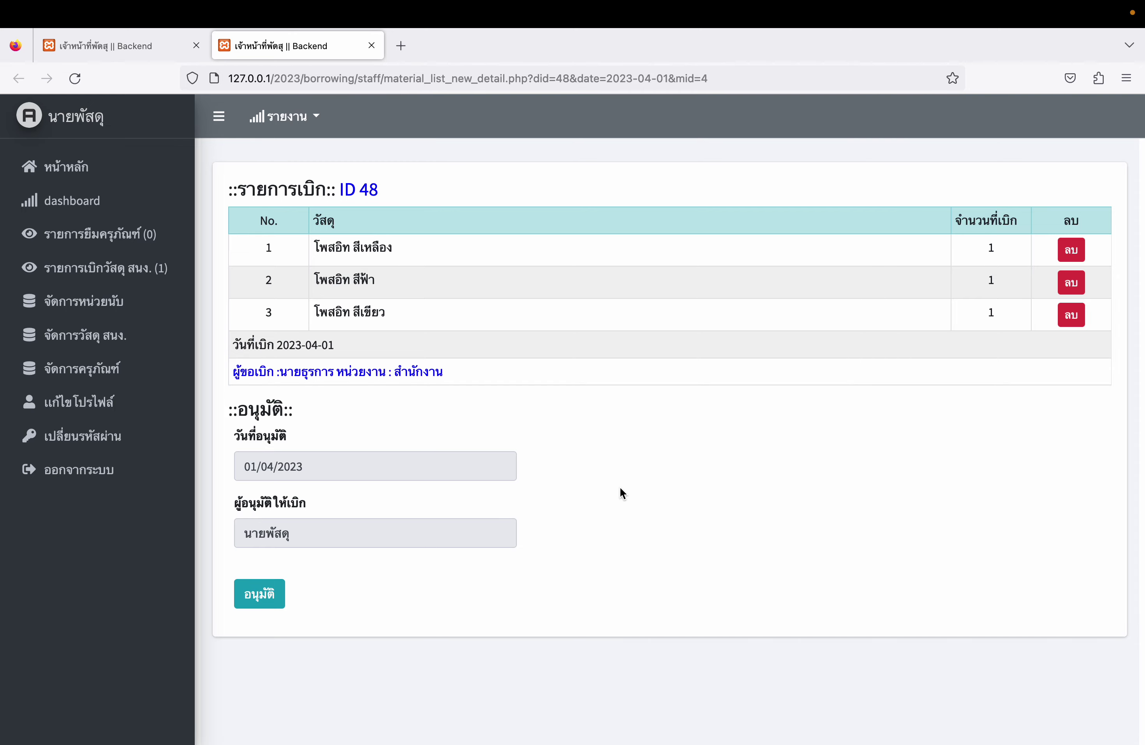
pyautogui.click(264, 599)
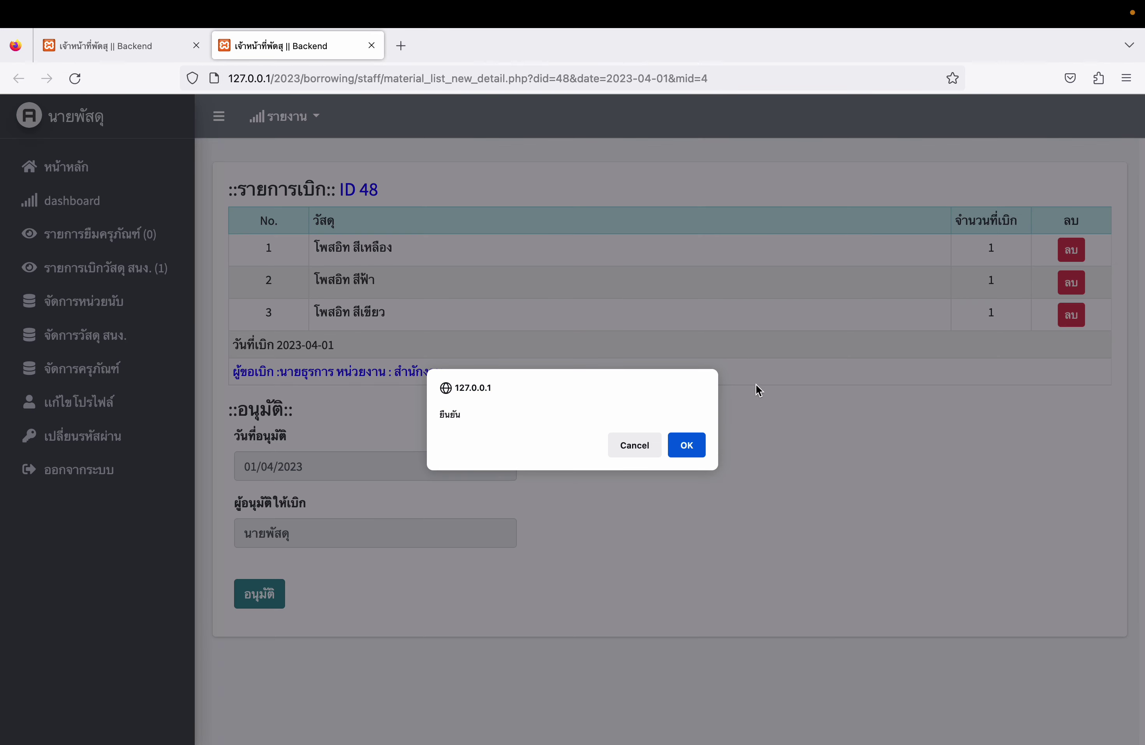
pyautogui.click(699, 445)
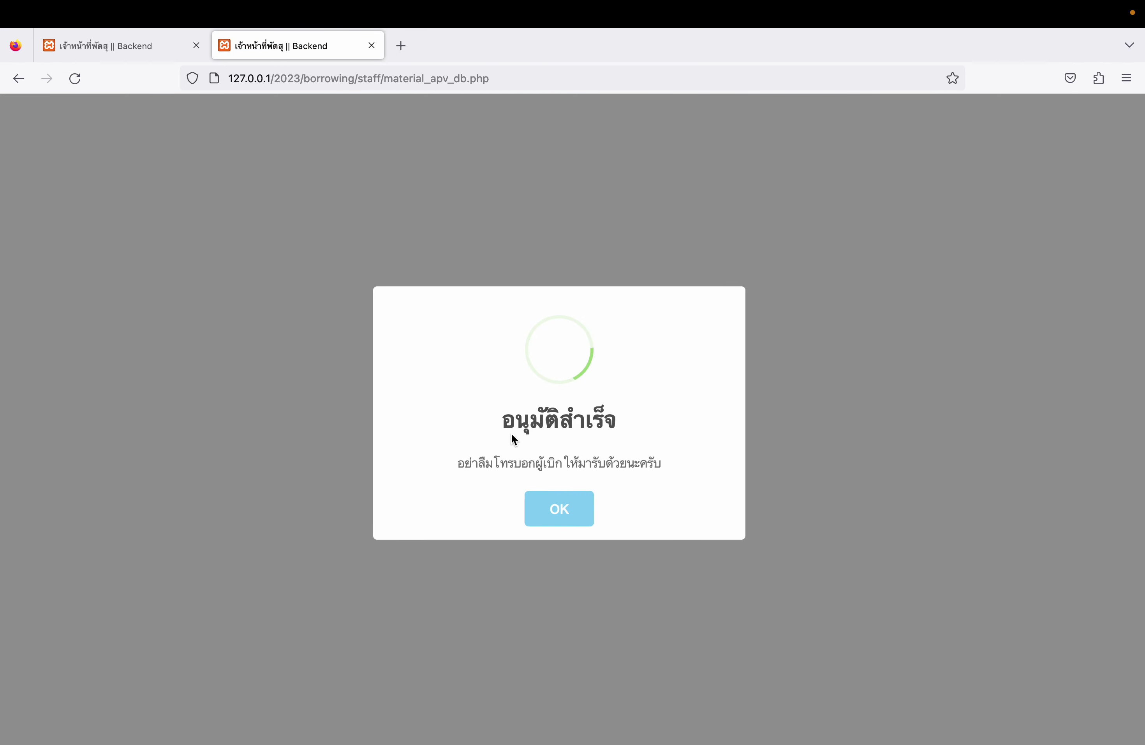
pyautogui.moveTo(459, 461); pyautogui.dragTo(656, 460)
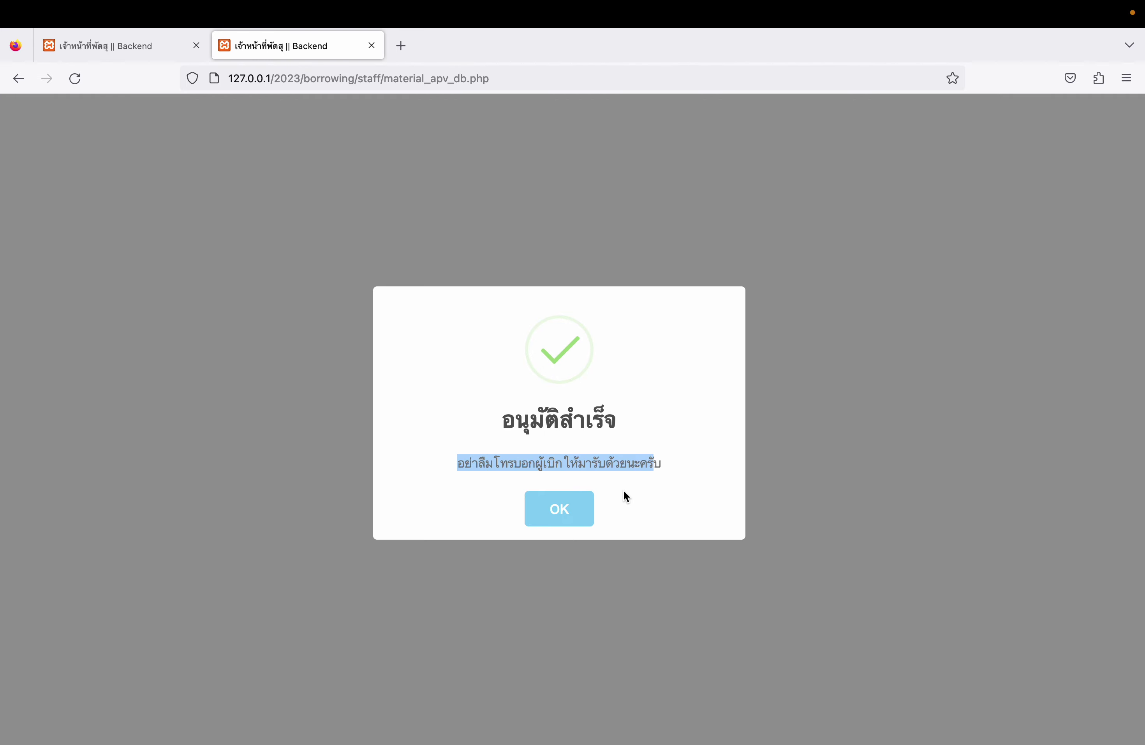
pyautogui.click(572, 505)
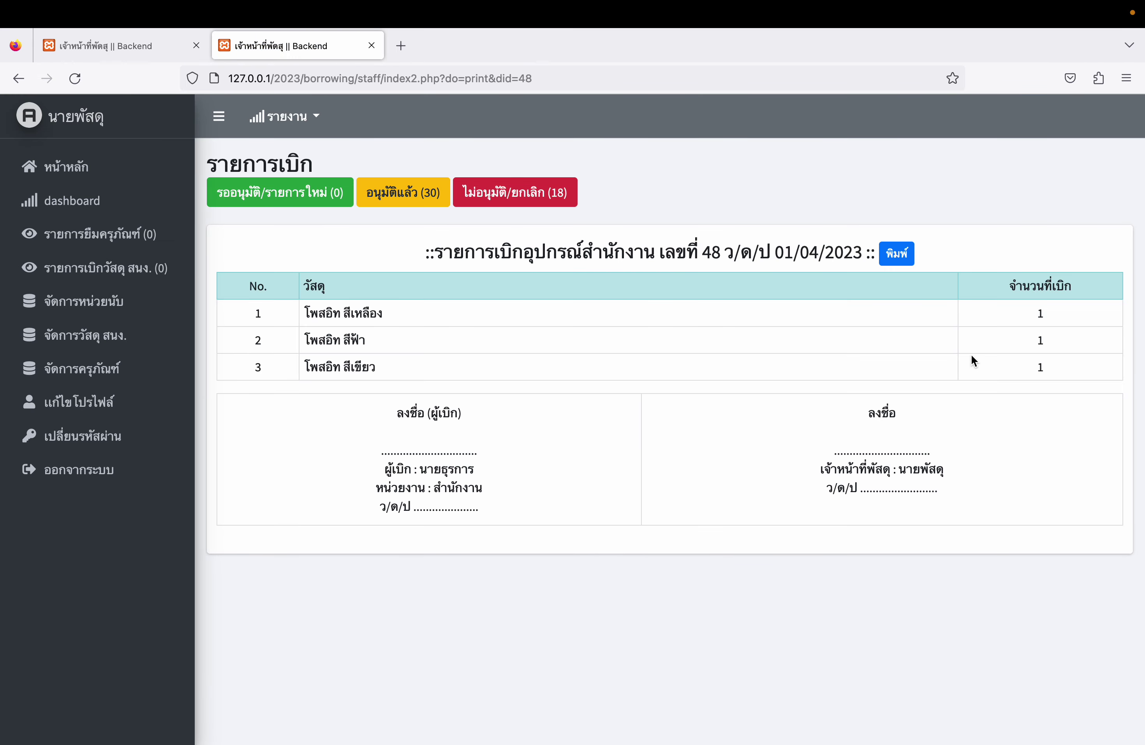
# - Preview the printable slip for requisition 48 without printing it
pyautogui.click(903, 258)
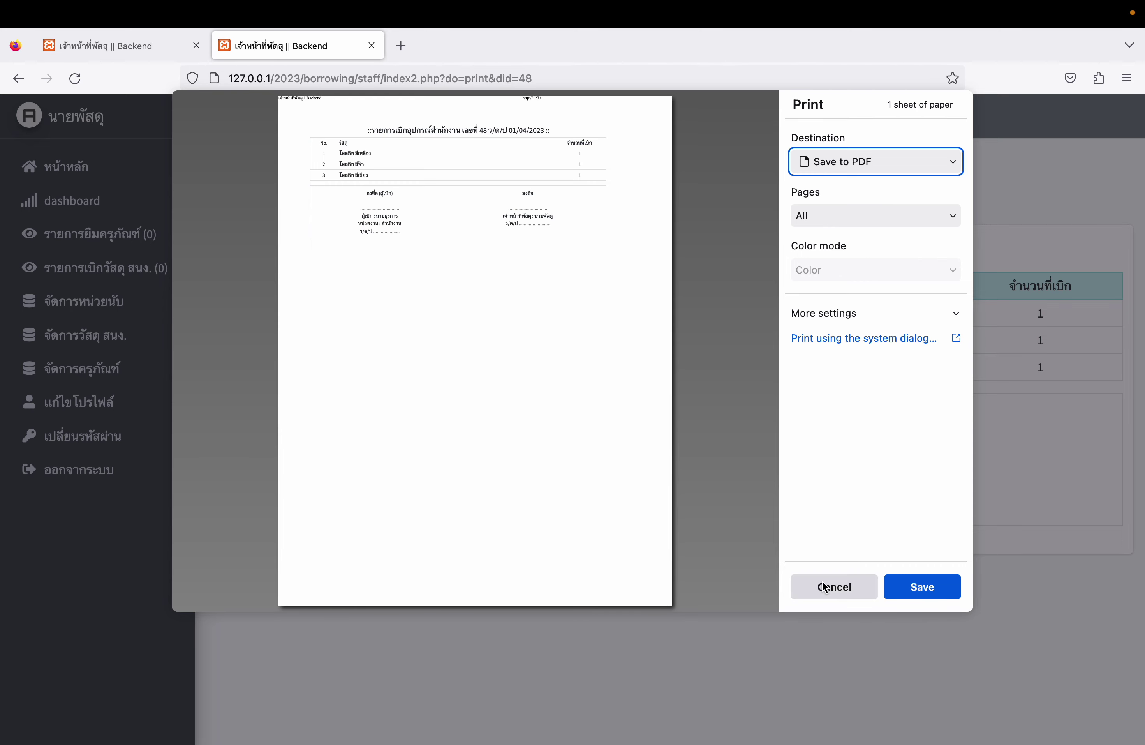
pyautogui.click(834, 586)
pyautogui.hotkey('ctrl', 'Right')
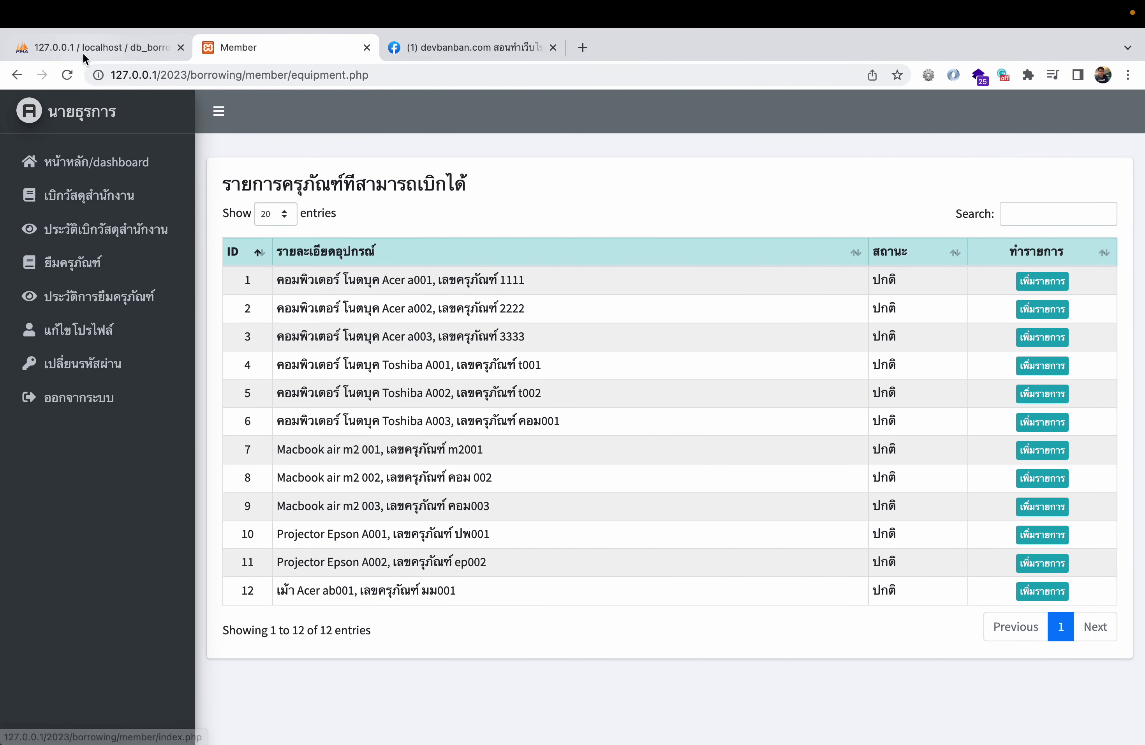
pyautogui.hotkey('ctrl', 'Left')
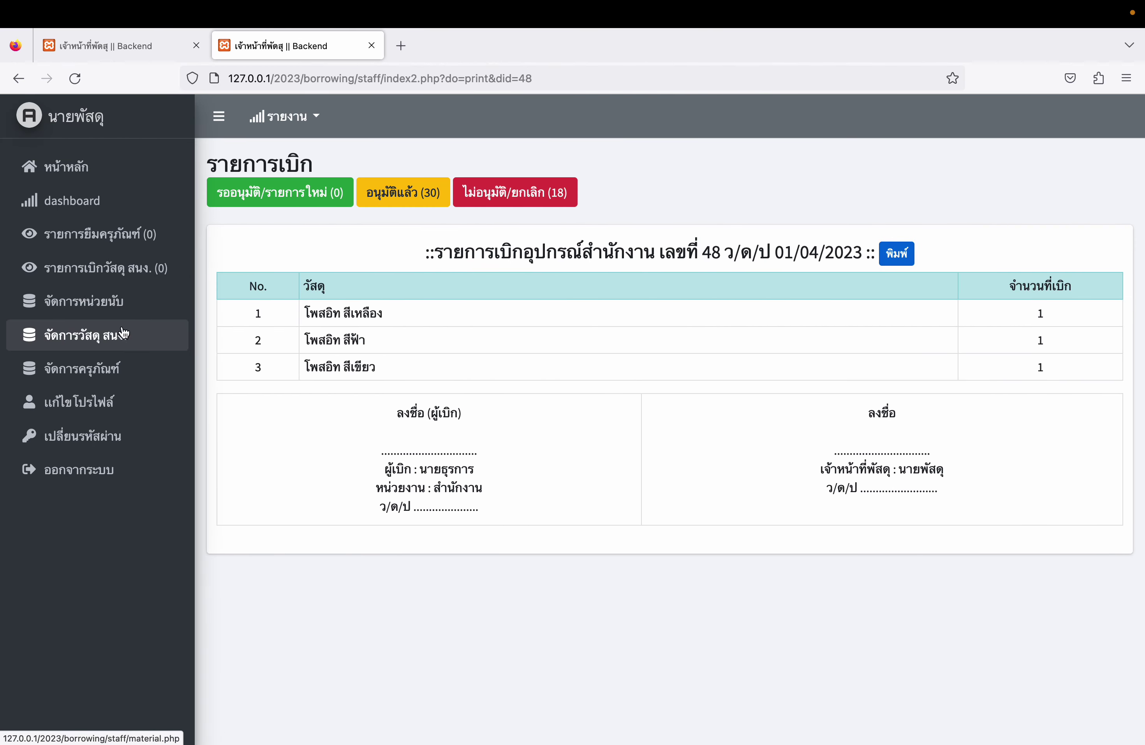
# - Add 1 unit of stock each to the orange and yellow highlighters in the bulk stock update
pyautogui.click(119, 329)
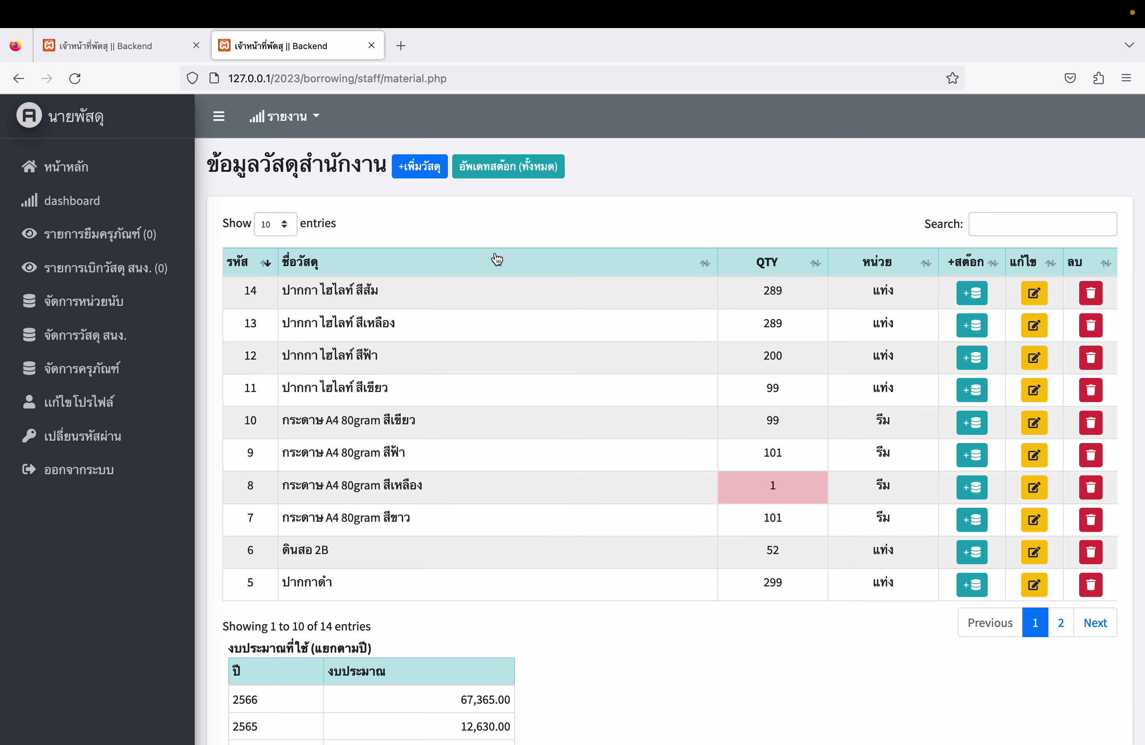
pyautogui.click(510, 165)
pyautogui.scroll(-2, 687, 396)
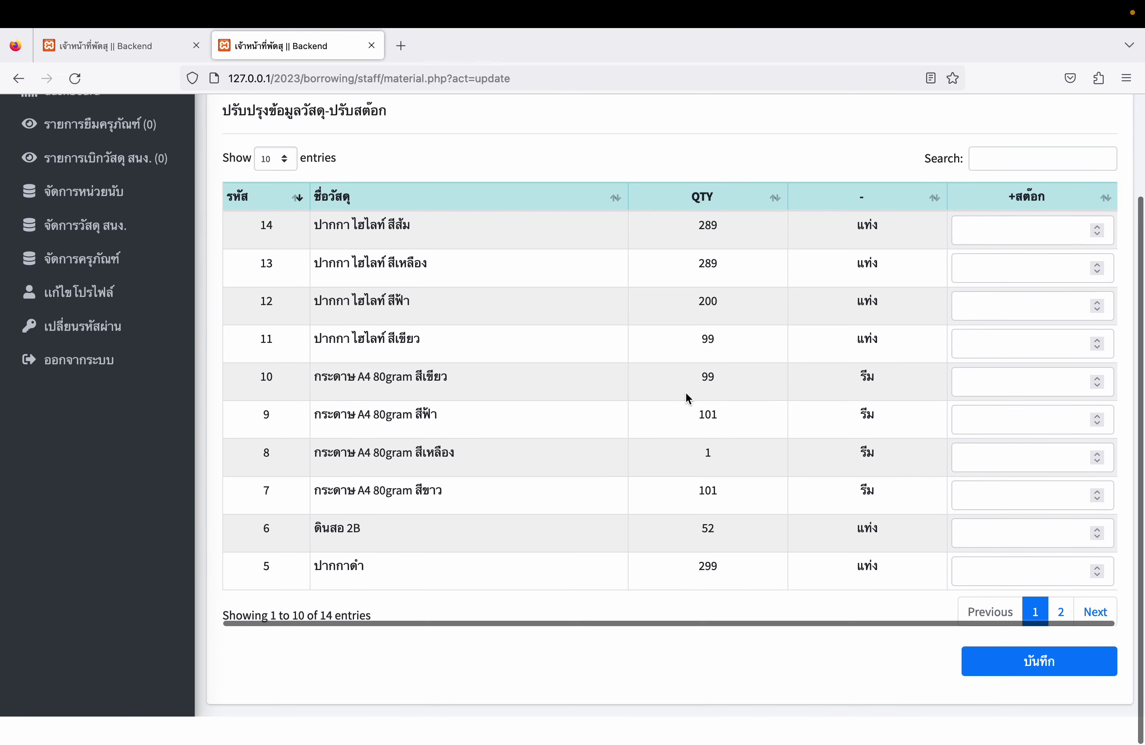
pyautogui.scroll(2, 687, 398)
pyautogui.click(977, 295)
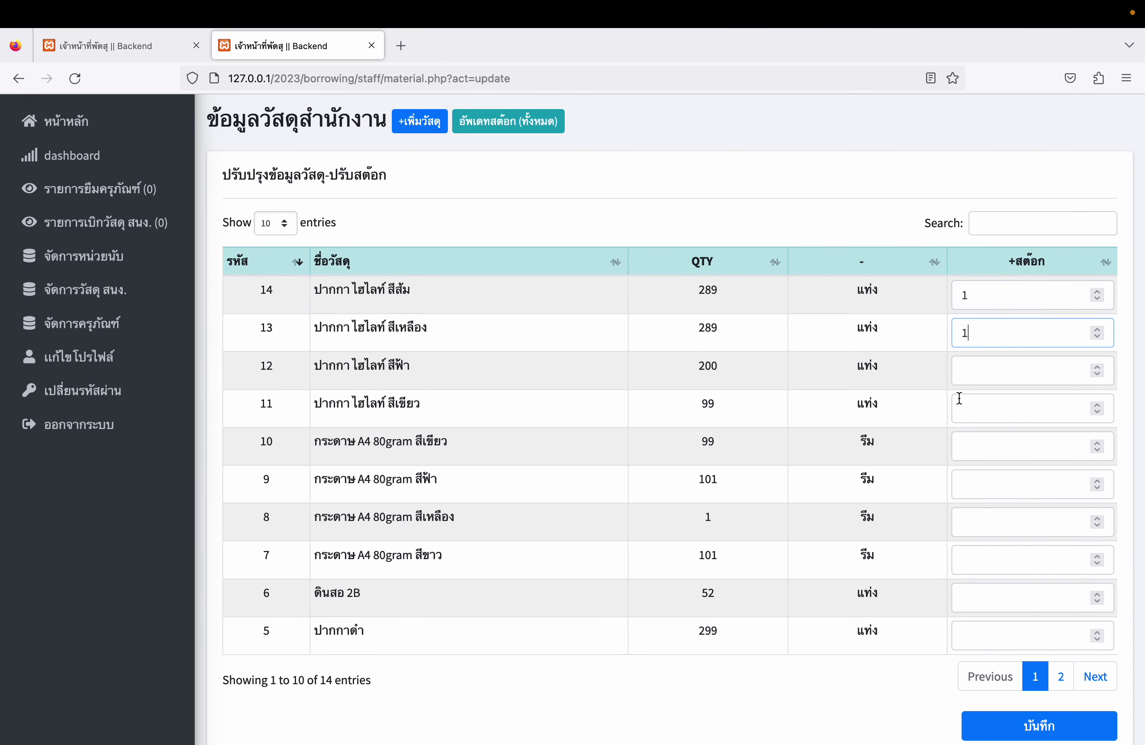
pyautogui.scroll(-2, 992, 462)
pyautogui.click(1057, 696)
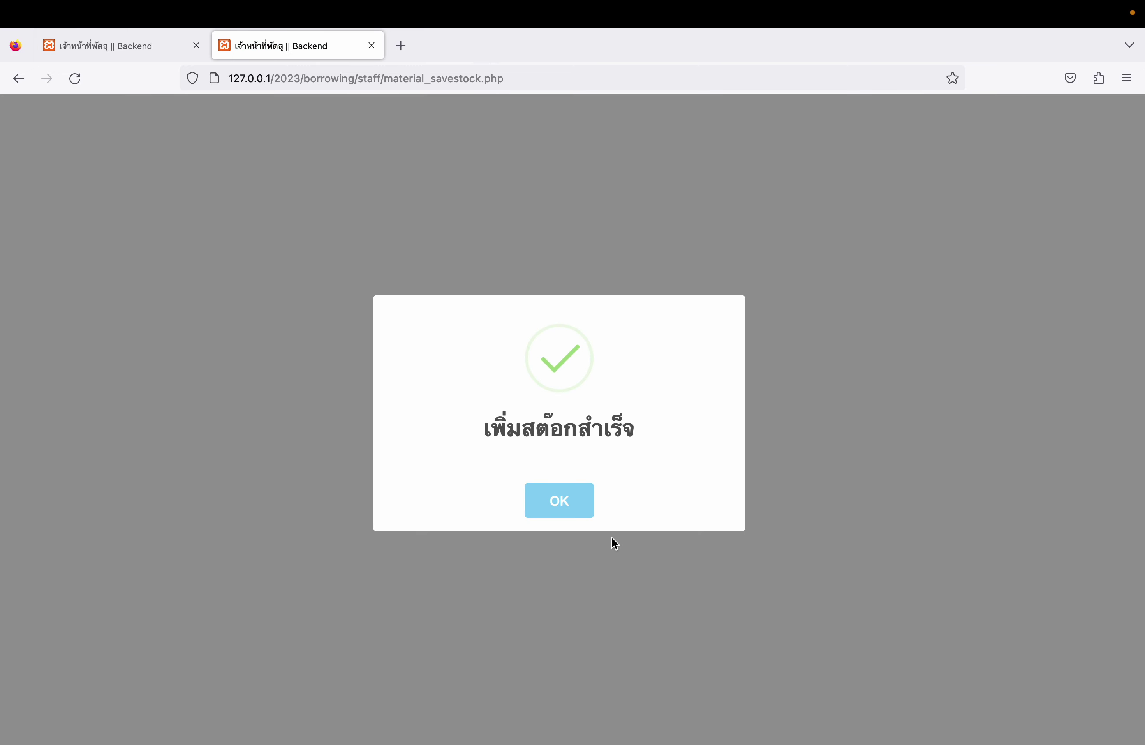
pyautogui.click(560, 505)
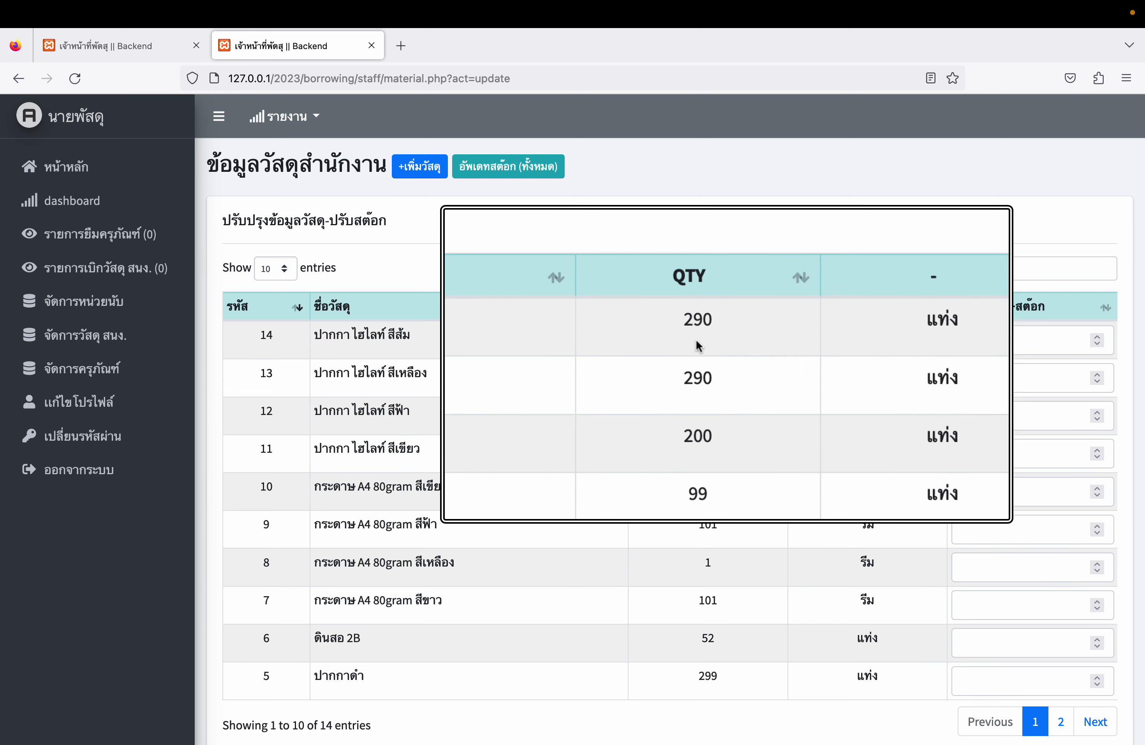
# - Check the orange highlighter's stock history and its latest purchase order number
pyautogui.scroll(-3, 708, 527)
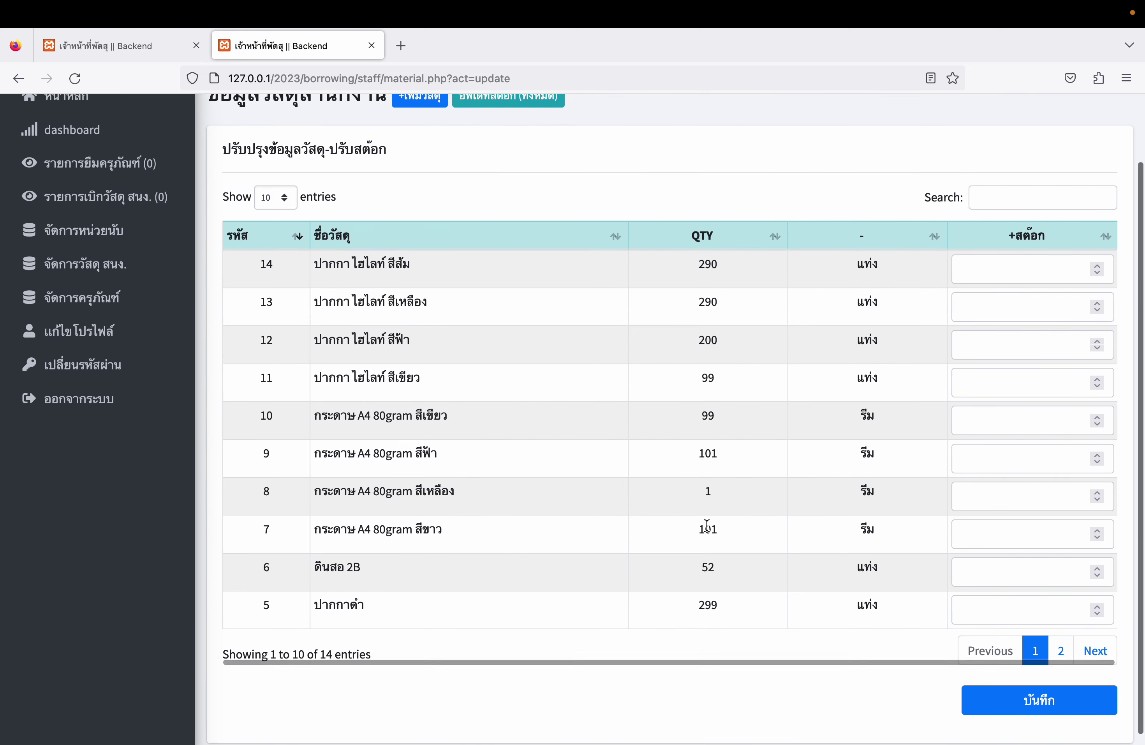
pyautogui.scroll(3, 707, 527)
pyautogui.click(85, 335)
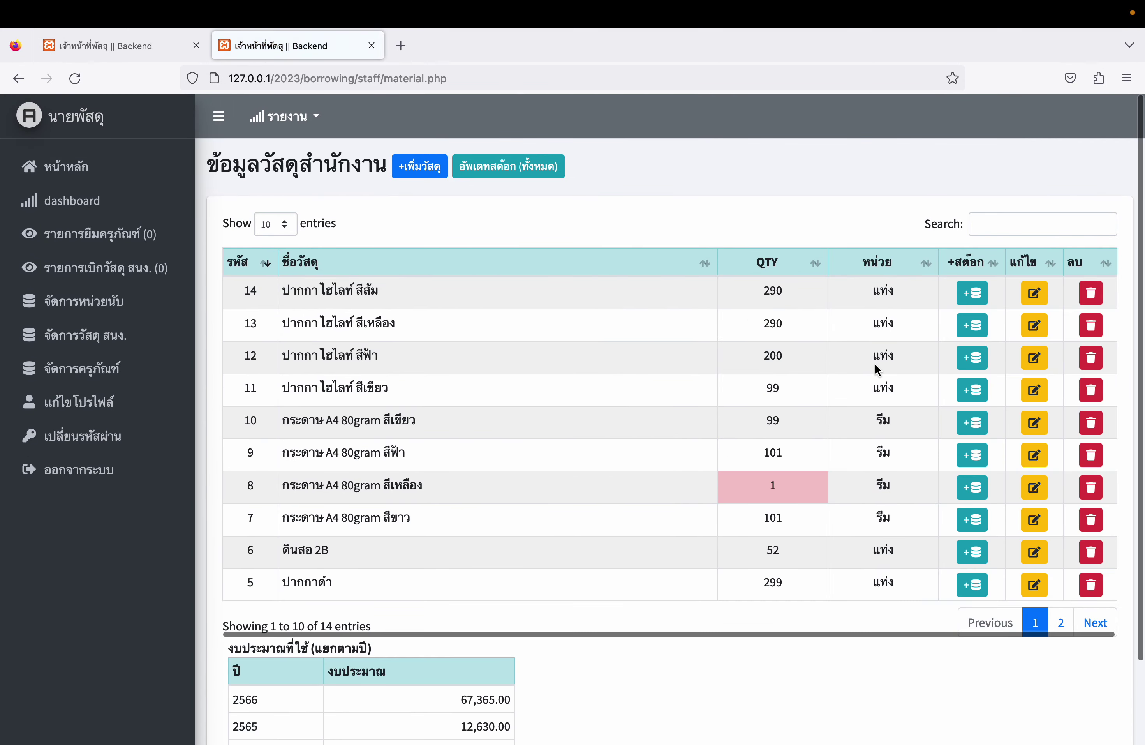
pyautogui.click(972, 293)
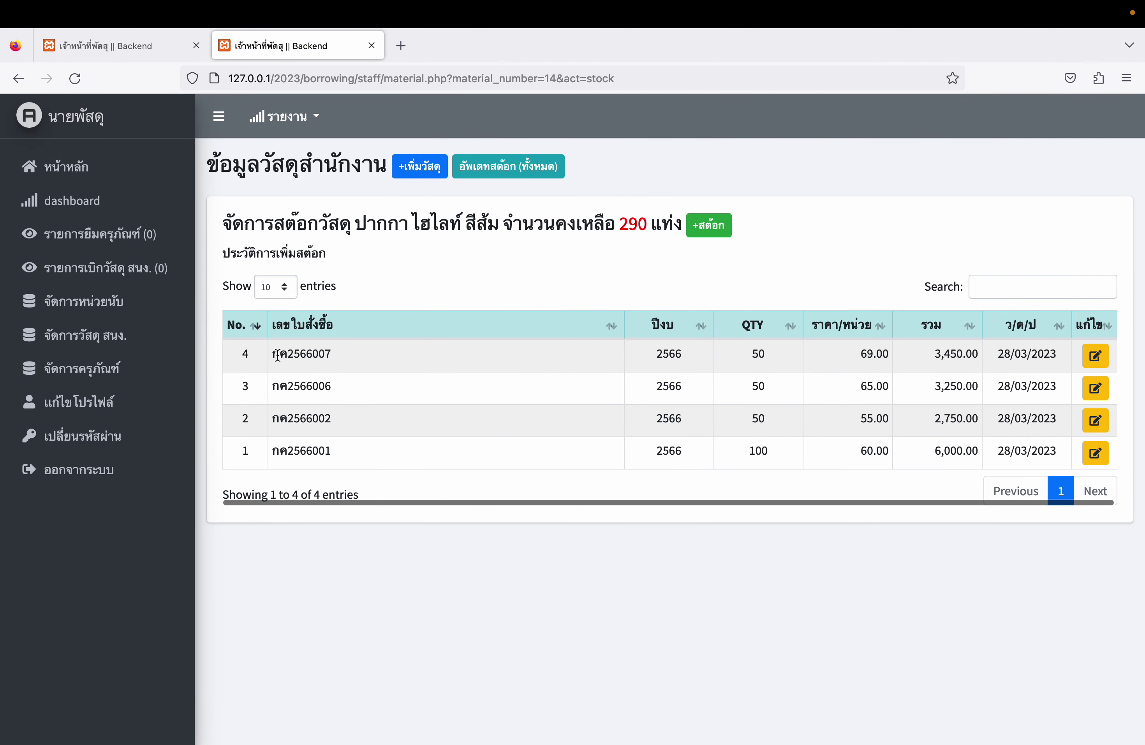
pyautogui.moveTo(278, 355); pyautogui.dragTo(389, 366)
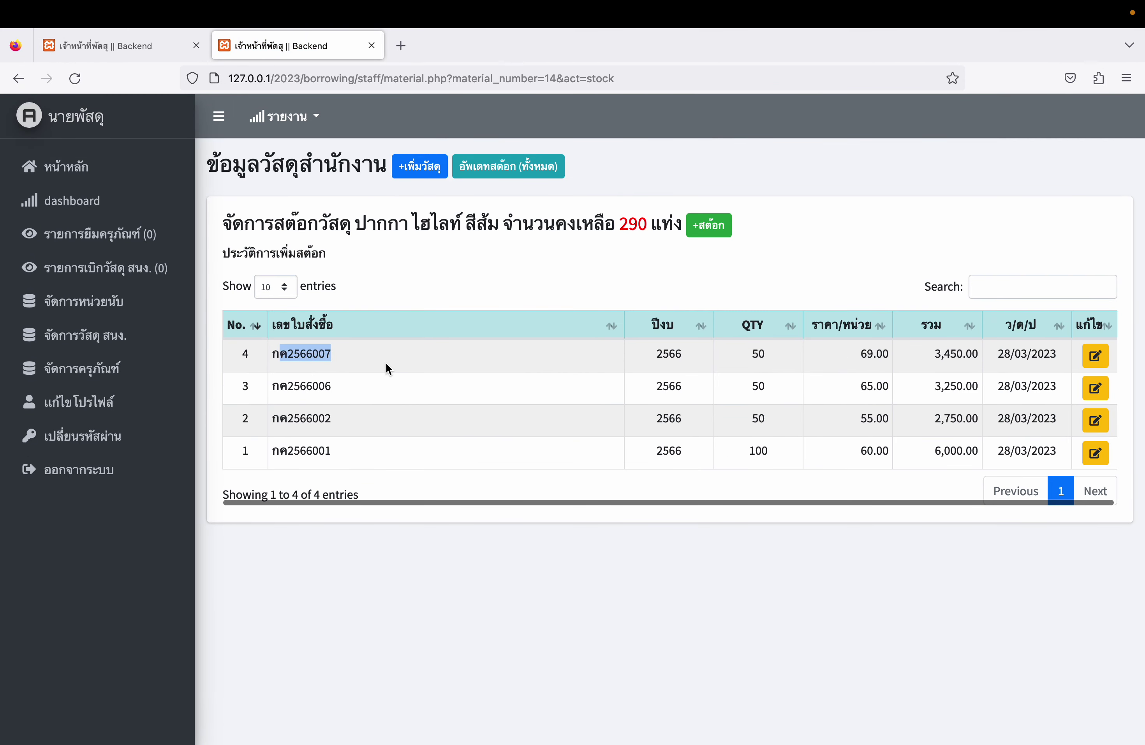
pyautogui.click(124, 340)
# - Review the bulk stock-update form again, then open the equipment borrowing requests list
pyautogui.click(508, 166)
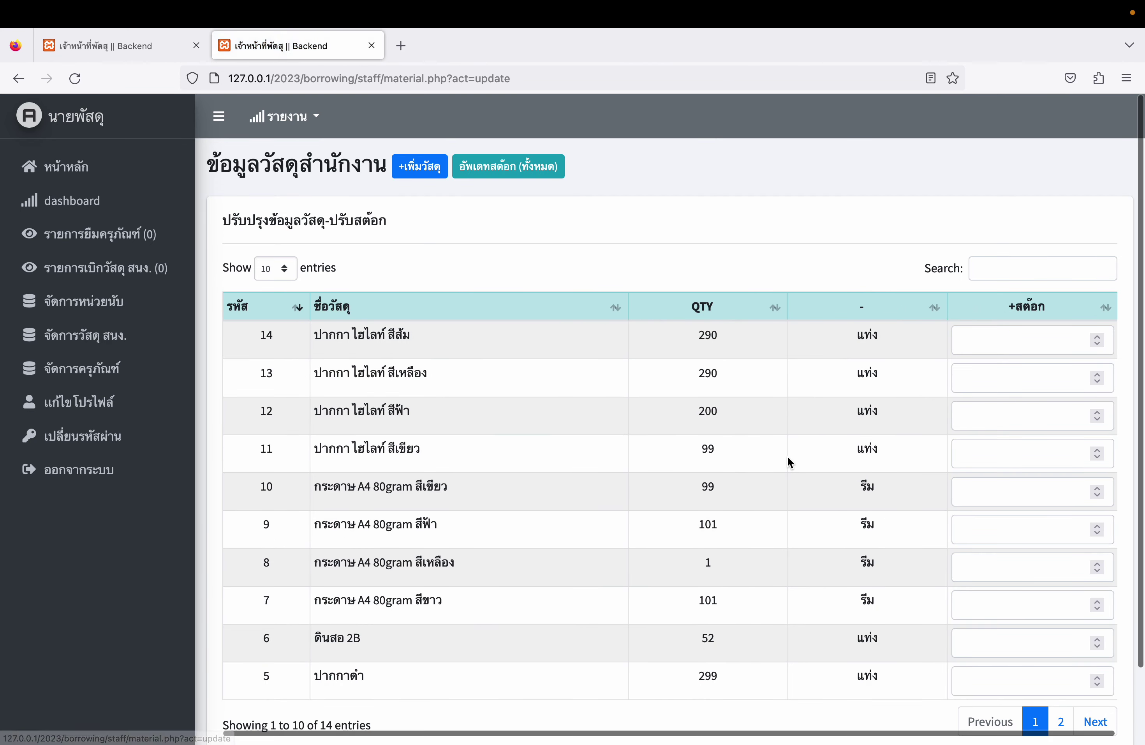
pyautogui.scroll(-2, 787, 457)
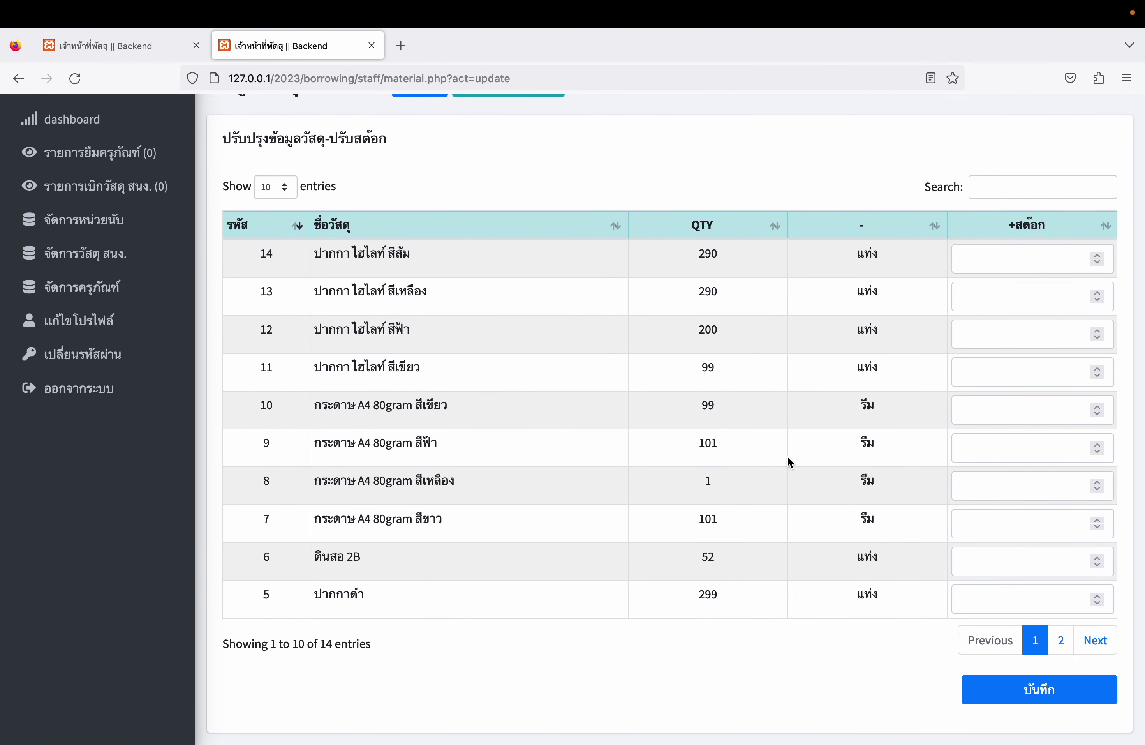
pyautogui.scroll(2, 105, 212)
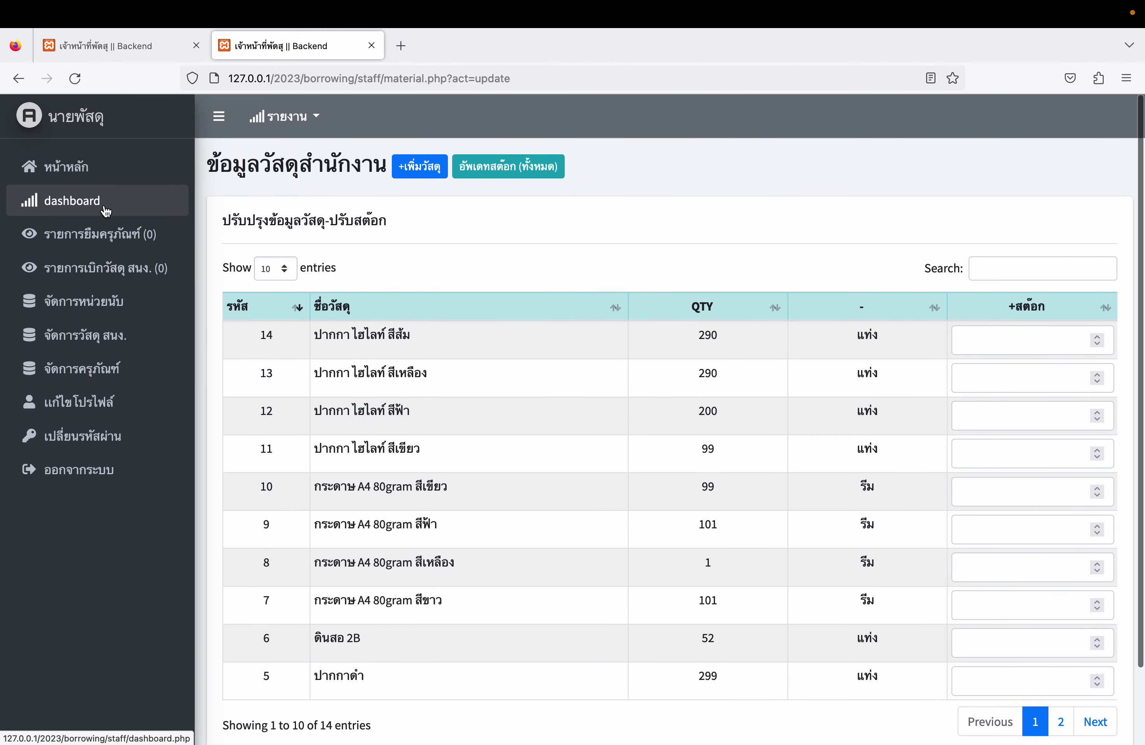
pyautogui.click(106, 234)
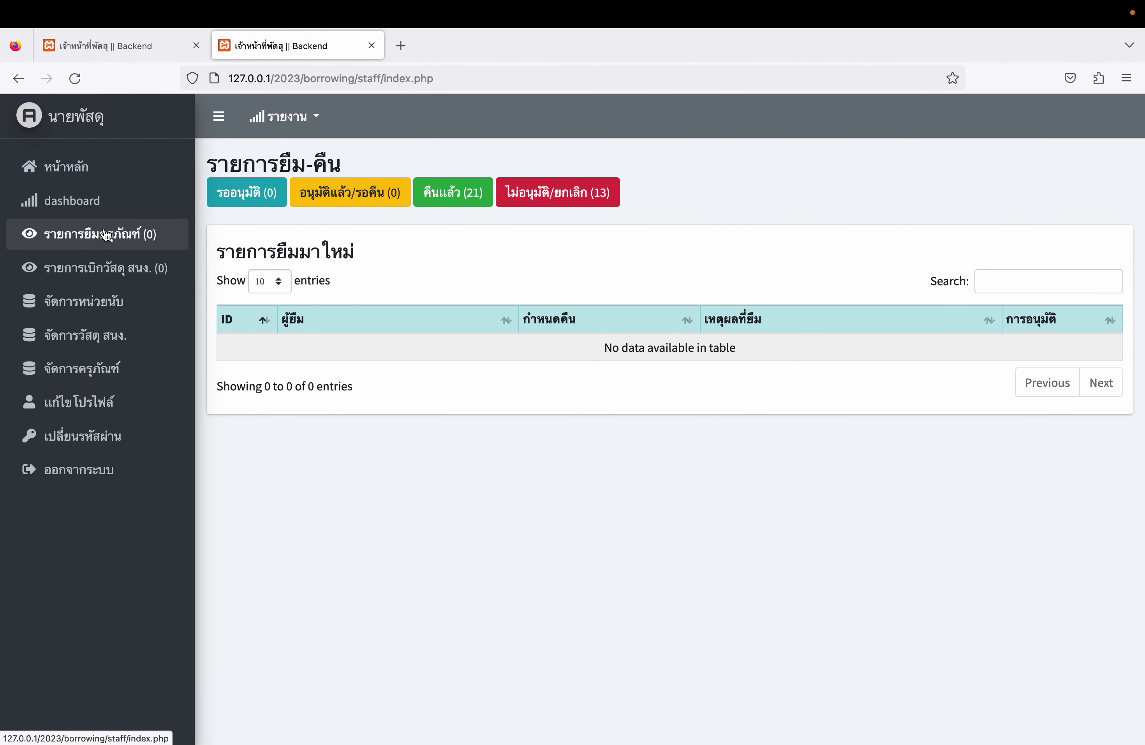
# - Add the Acer a001 and a002 laptops to the member's borrow list and proceed to confirmation
pyautogui.hotkey('ctrl', 'Right')
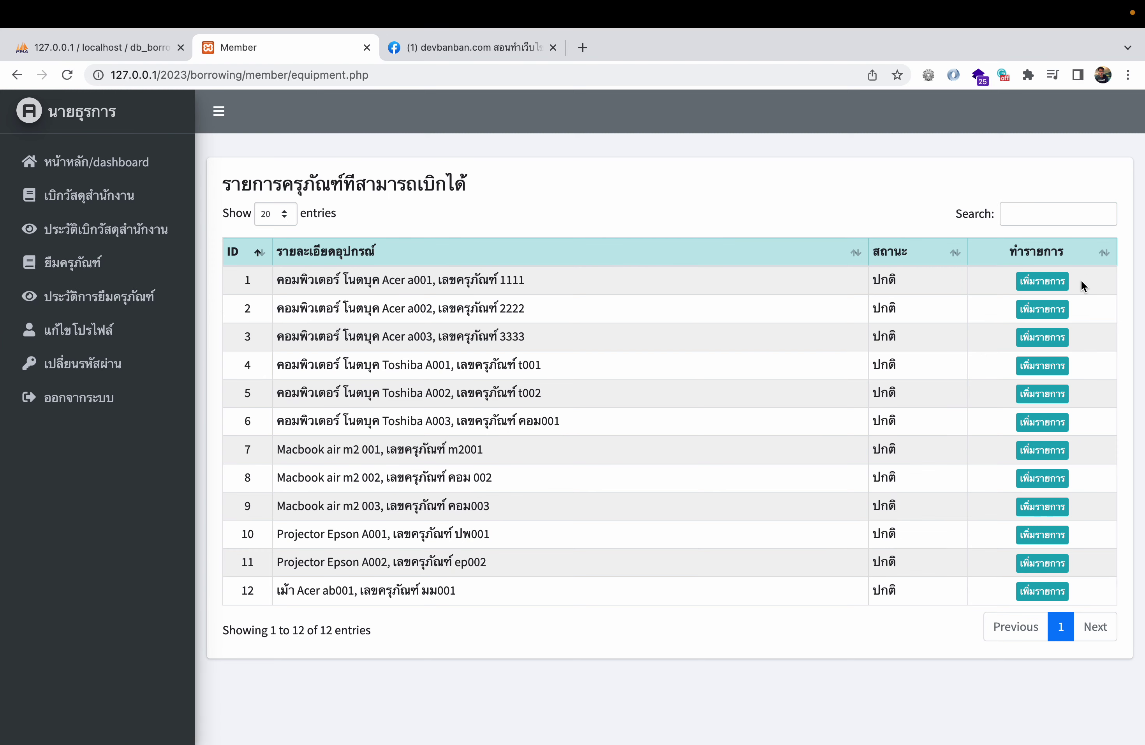
pyautogui.click(1044, 281)
pyautogui.click(697, 309)
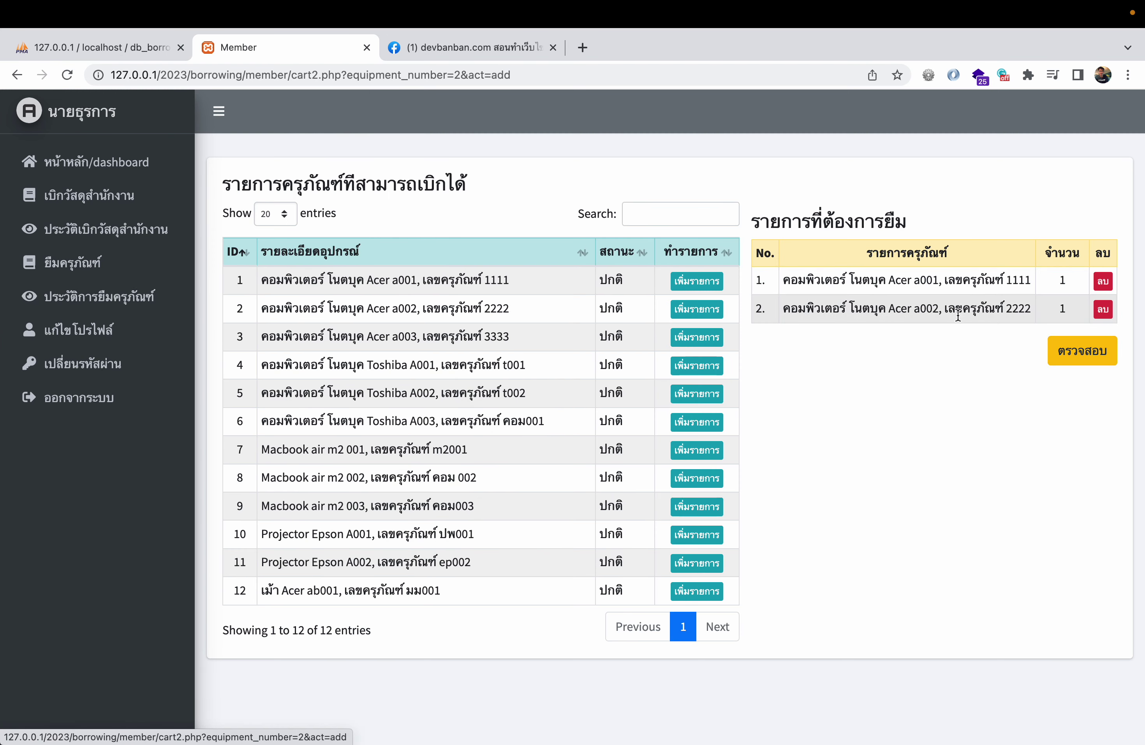
pyautogui.click(1083, 350)
pyautogui.click(1078, 347)
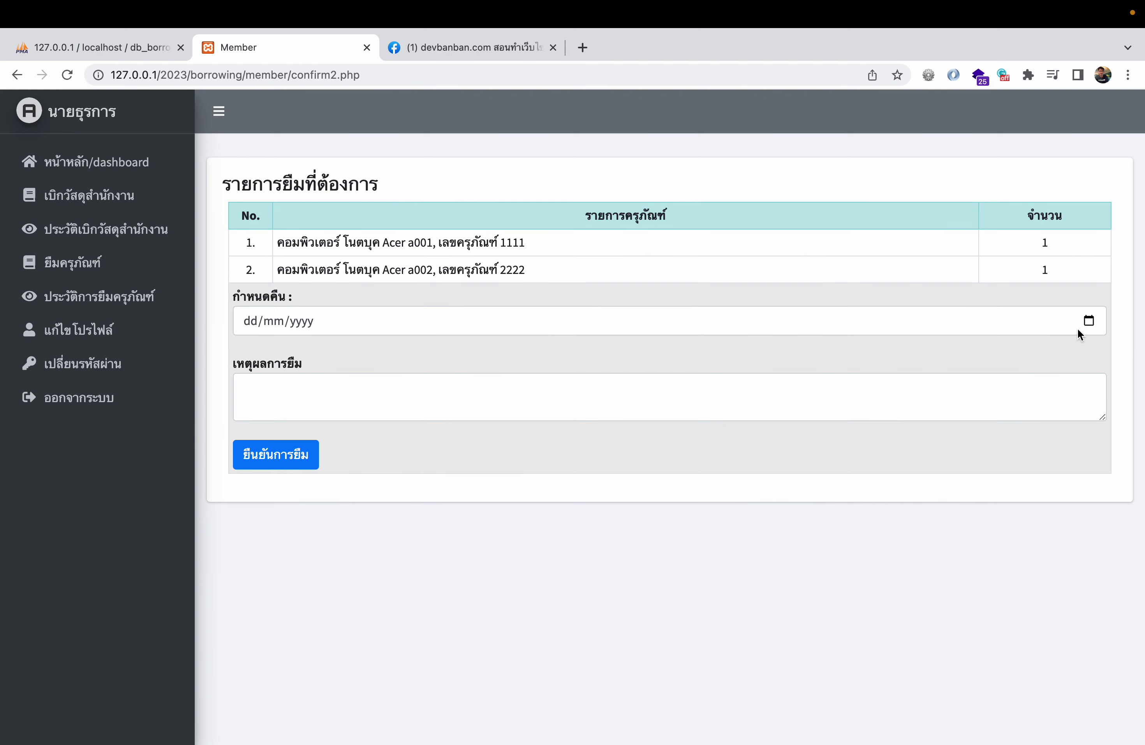
# - Submit the borrow request with return date 07/04/2023 and a borrowing reason
pyautogui.click(1089, 320)
pyautogui.click(350, 426)
pyautogui.click(448, 390)
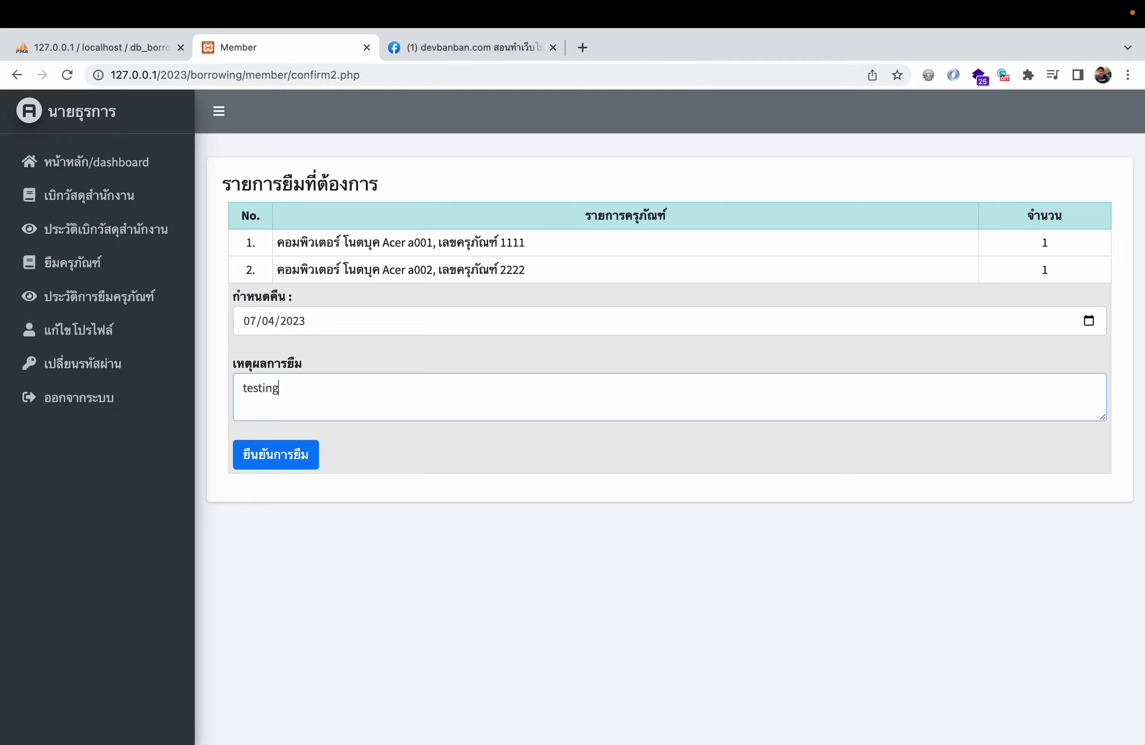
pyautogui.click(295, 461)
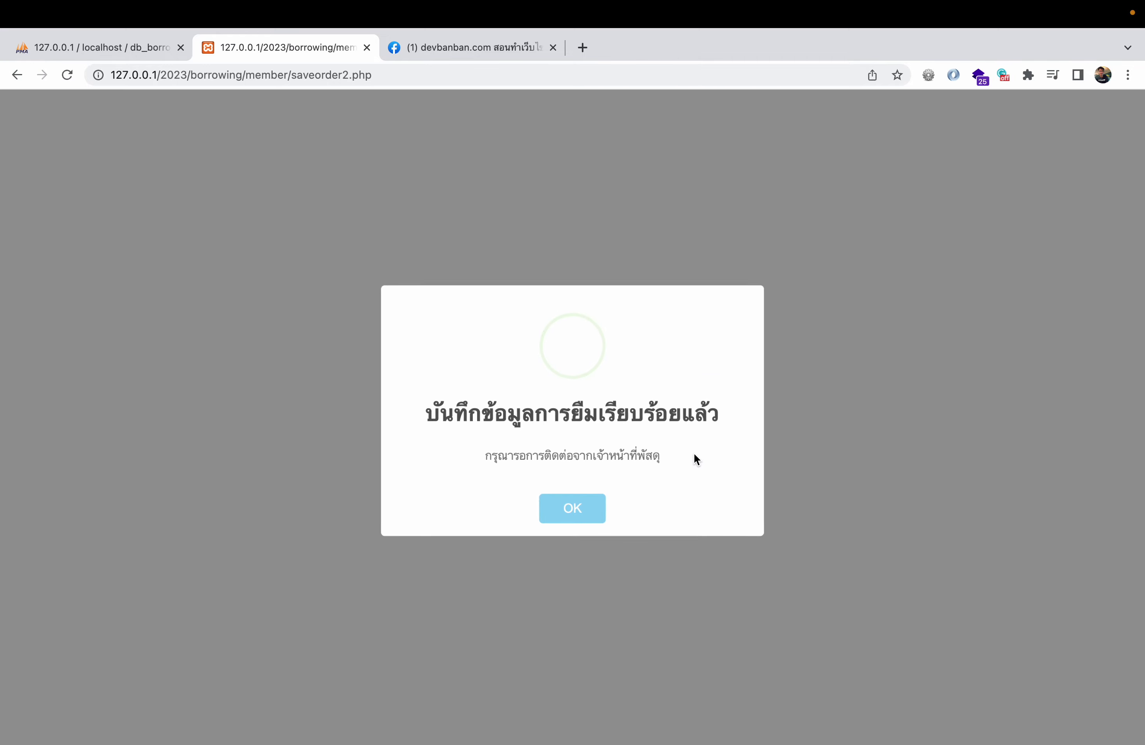
pyautogui.click(590, 512)
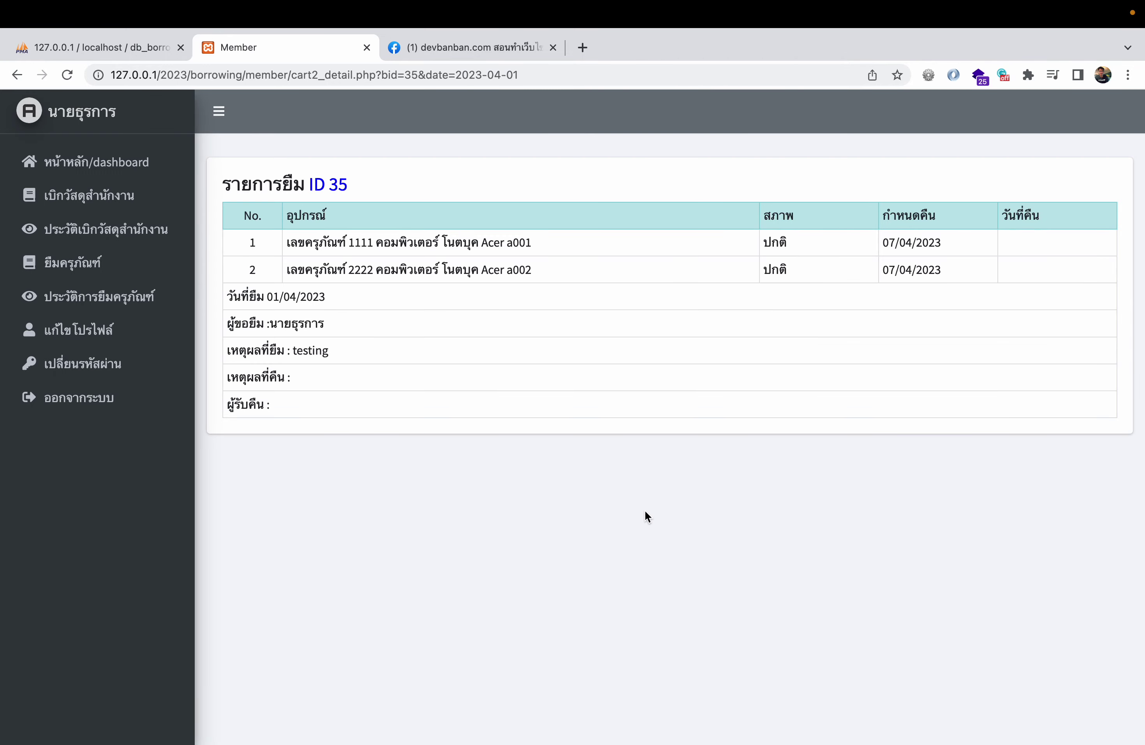
pyautogui.click(131, 284)
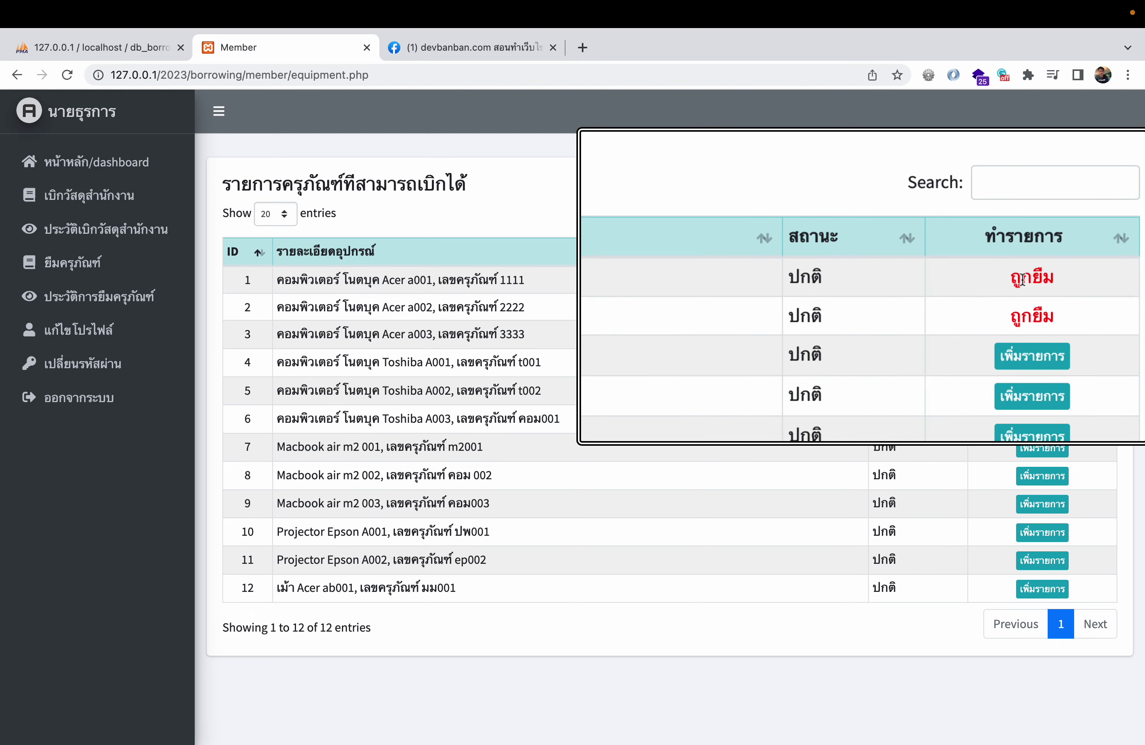
pyautogui.hotkey('ctrl', 'Left')
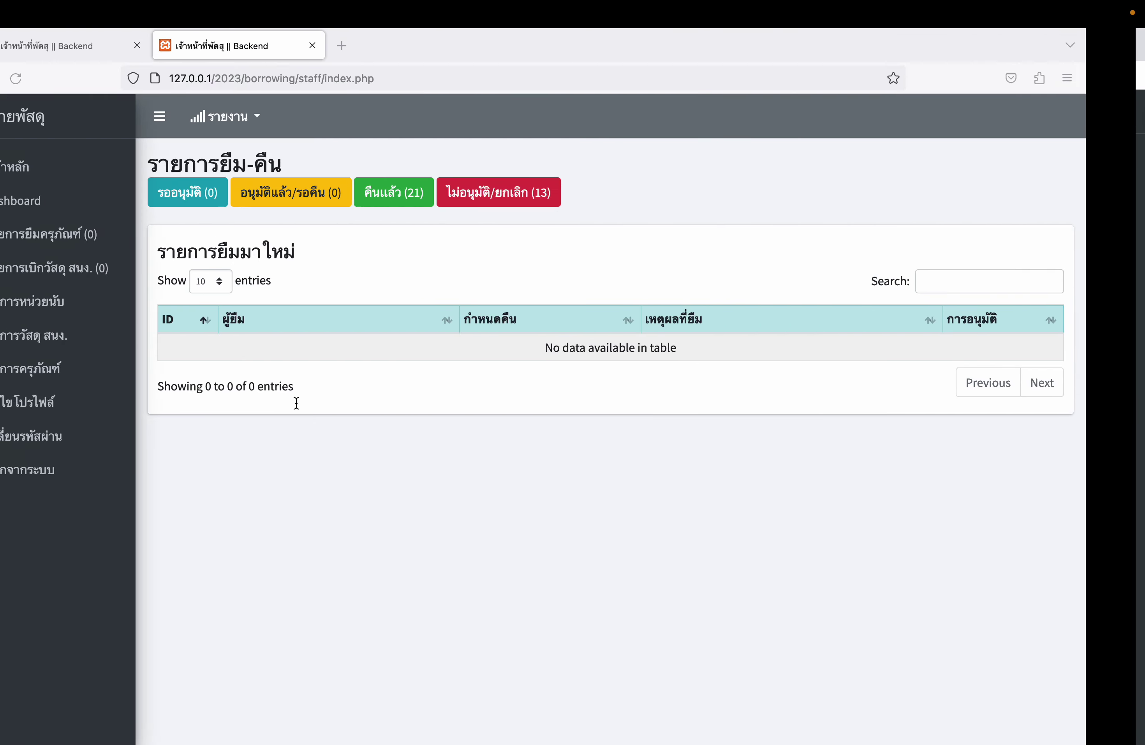
# - Reject the new borrowing request 35 with the reason ไม่อนุมัติ and dismiss the confirmation
pyautogui.click(74, 78)
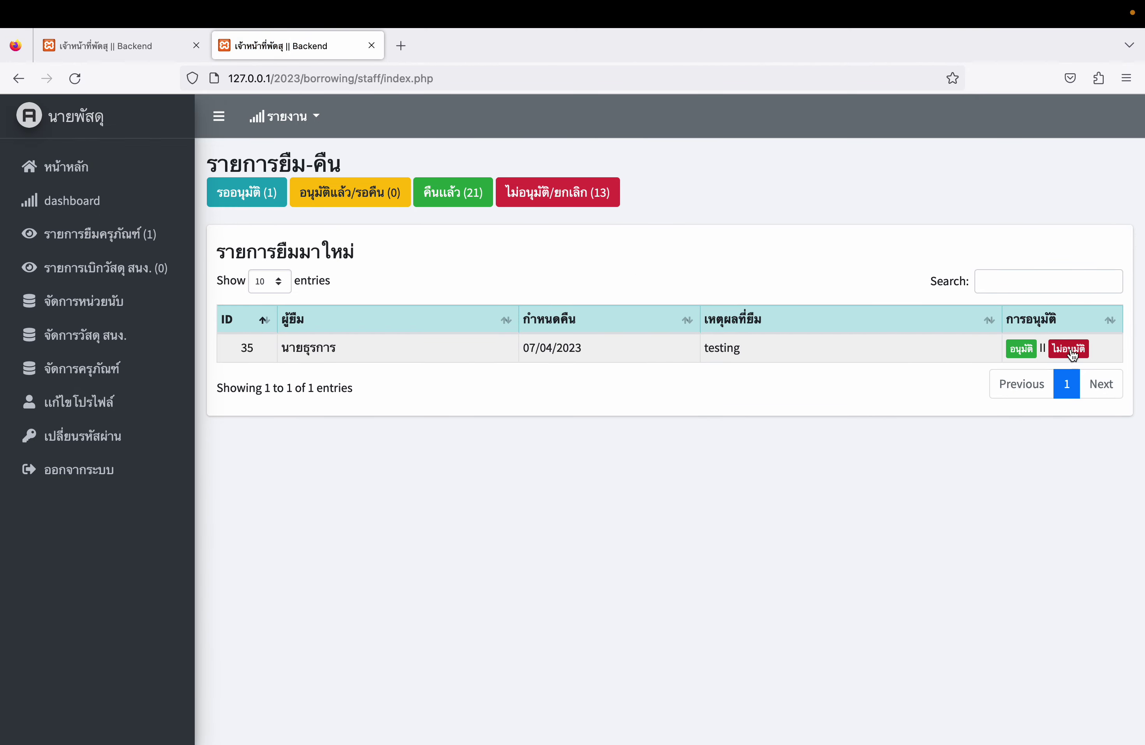
pyautogui.click(1068, 348)
pyautogui.scroll(-1, 396, 488)
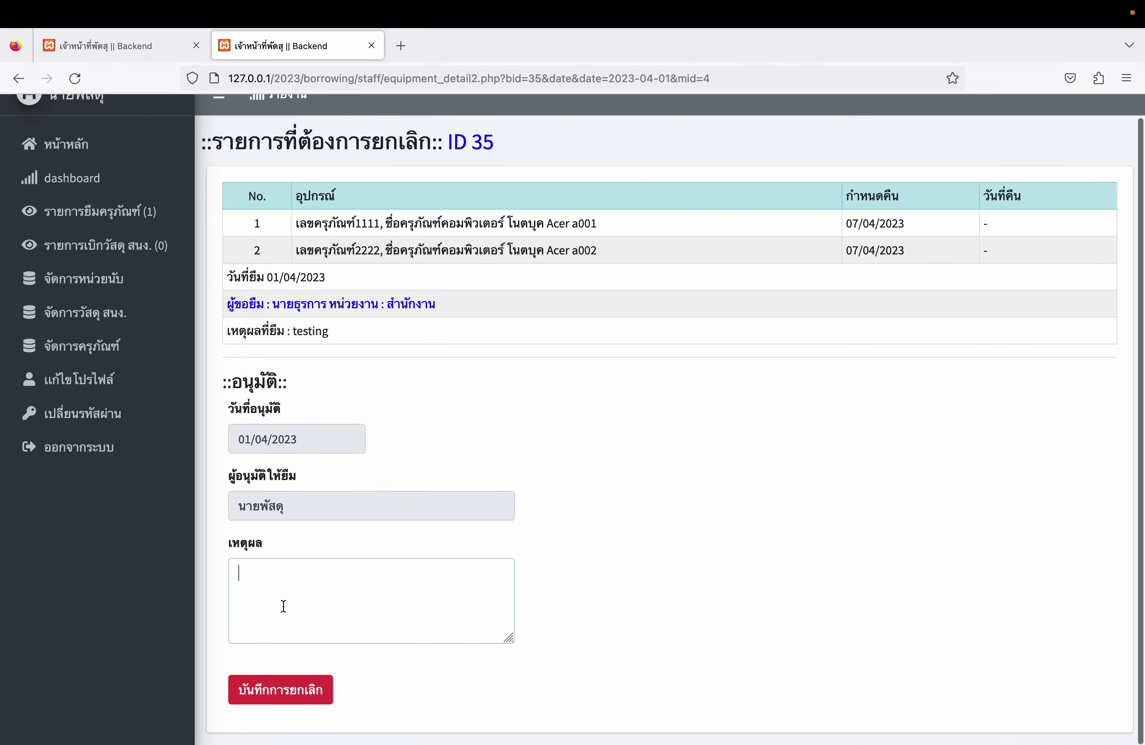
pyautogui.click(282, 606)
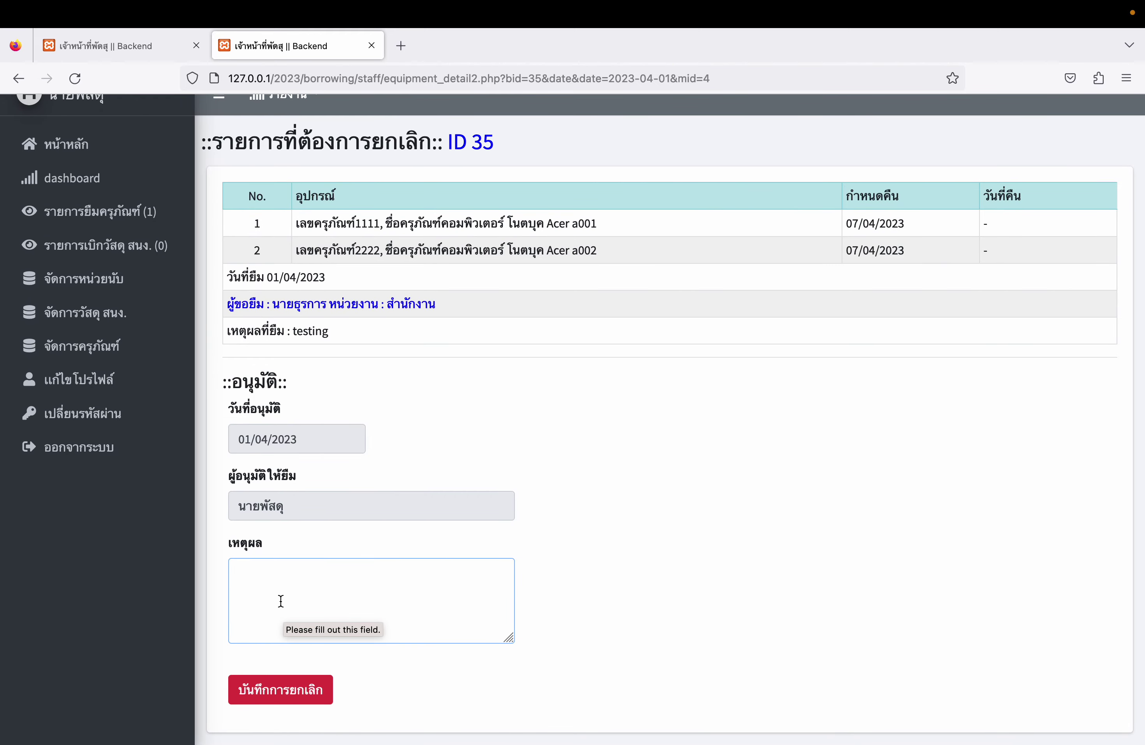
pyautogui.write('w')
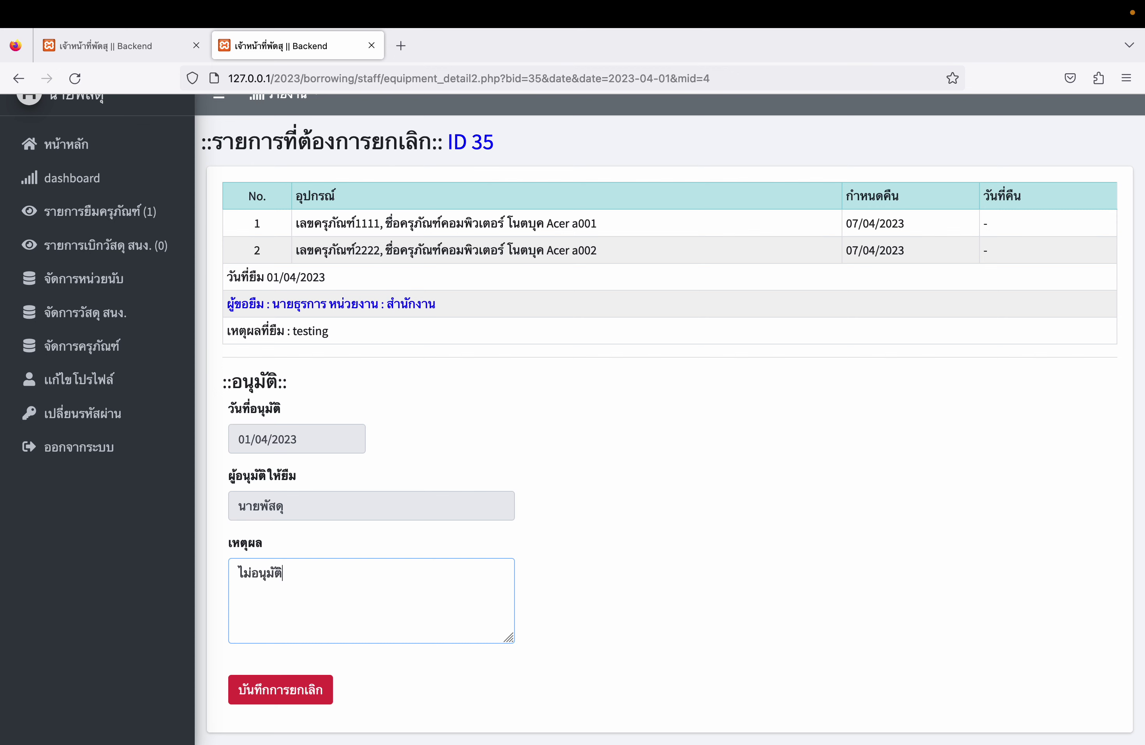
pyautogui.click(300, 696)
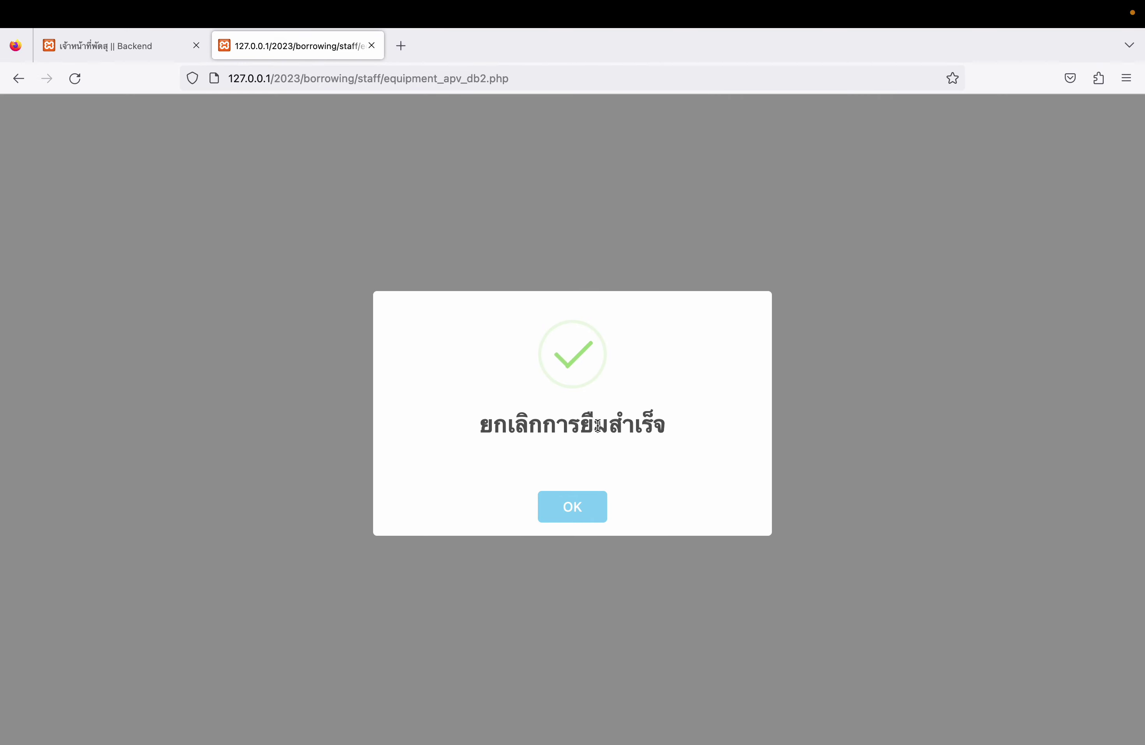
pyautogui.moveTo(598, 426); pyautogui.dragTo(626, 483)
pyautogui.click(588, 501)
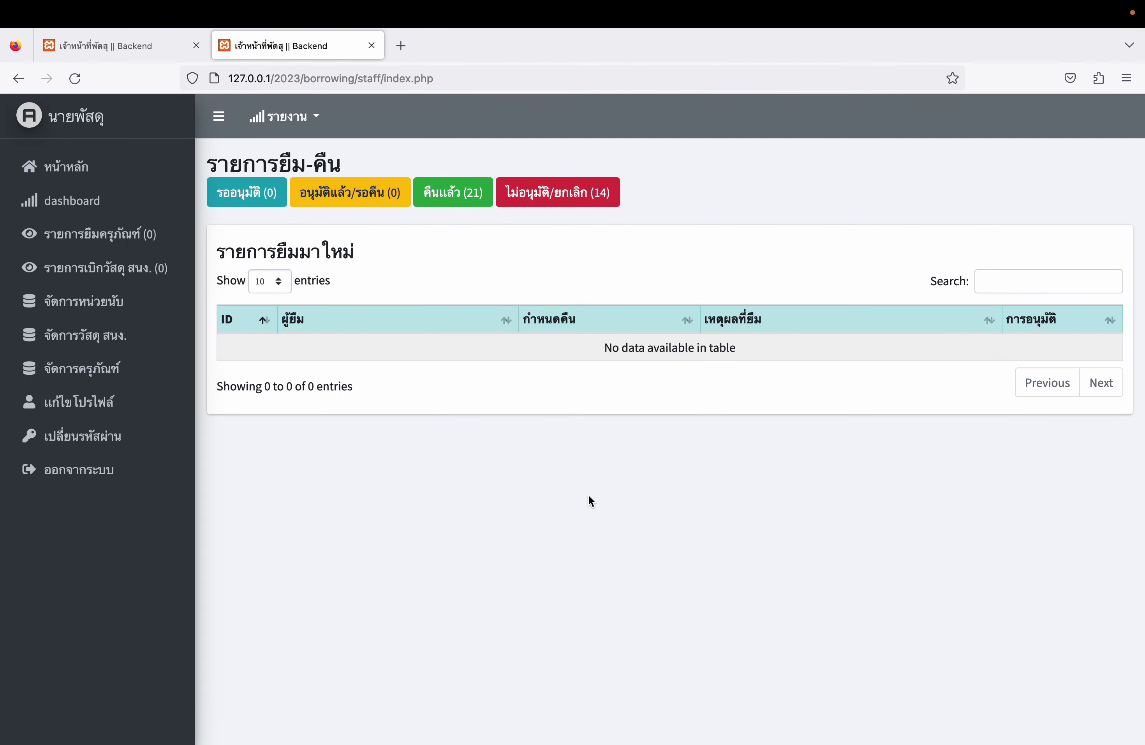
pyautogui.hotkey('ctrl', 'Right')
pyautogui.hotkey('ctrl', 'Right')
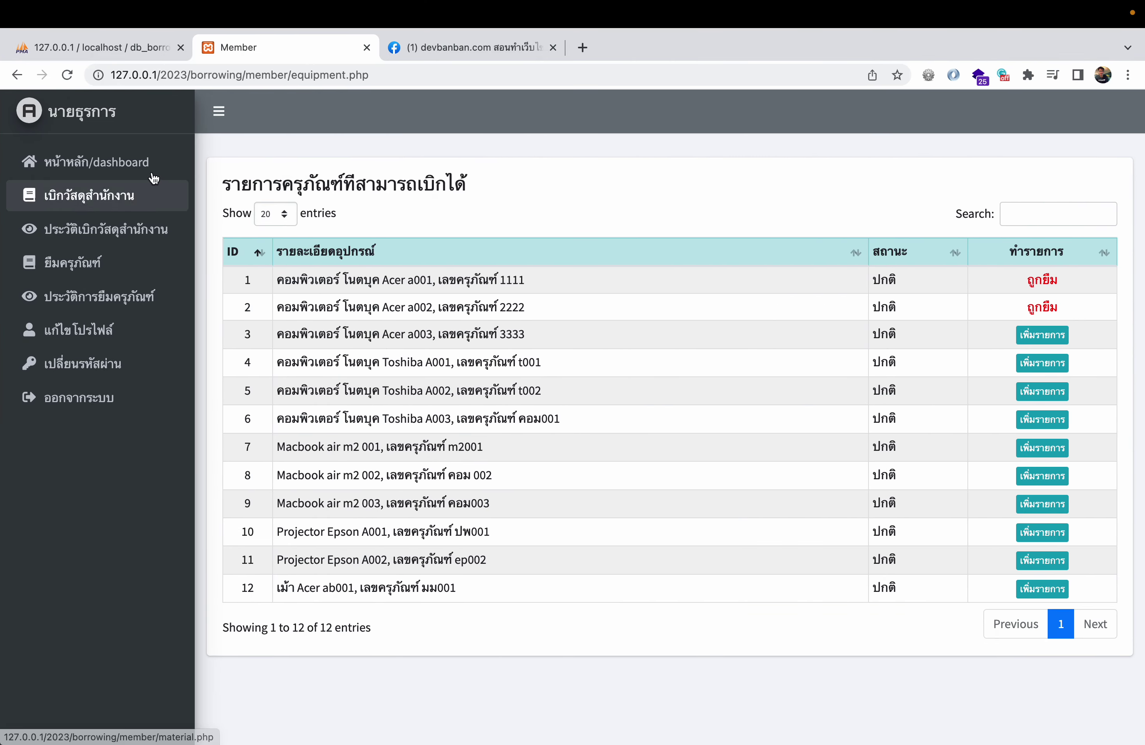
# - Check request 35's details in the member's borrowing history, then open the office supplies request page
pyautogui.click(68, 75)
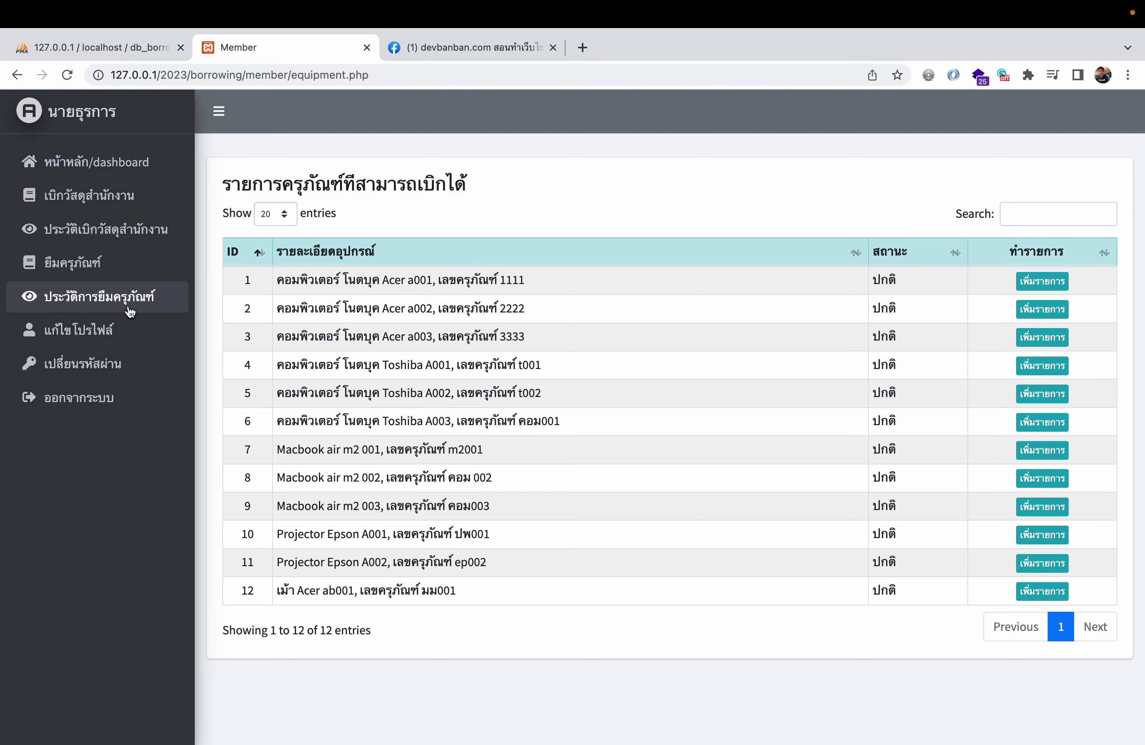
pyautogui.click(126, 304)
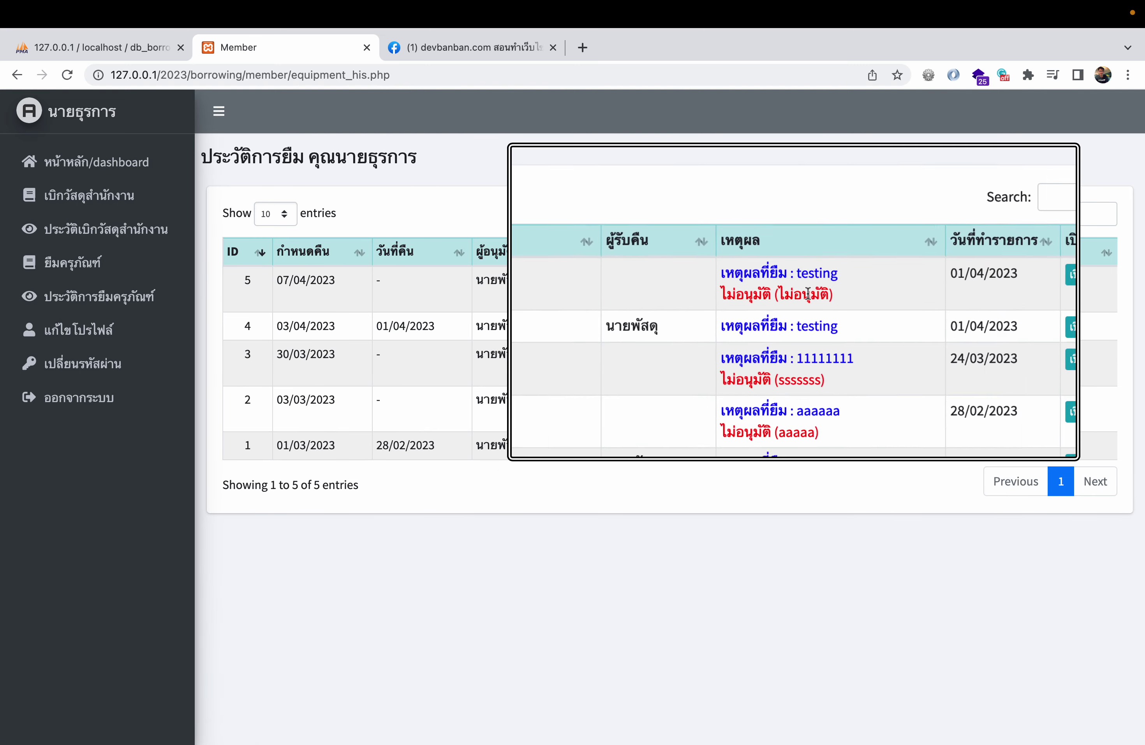
pyautogui.click(1038, 282)
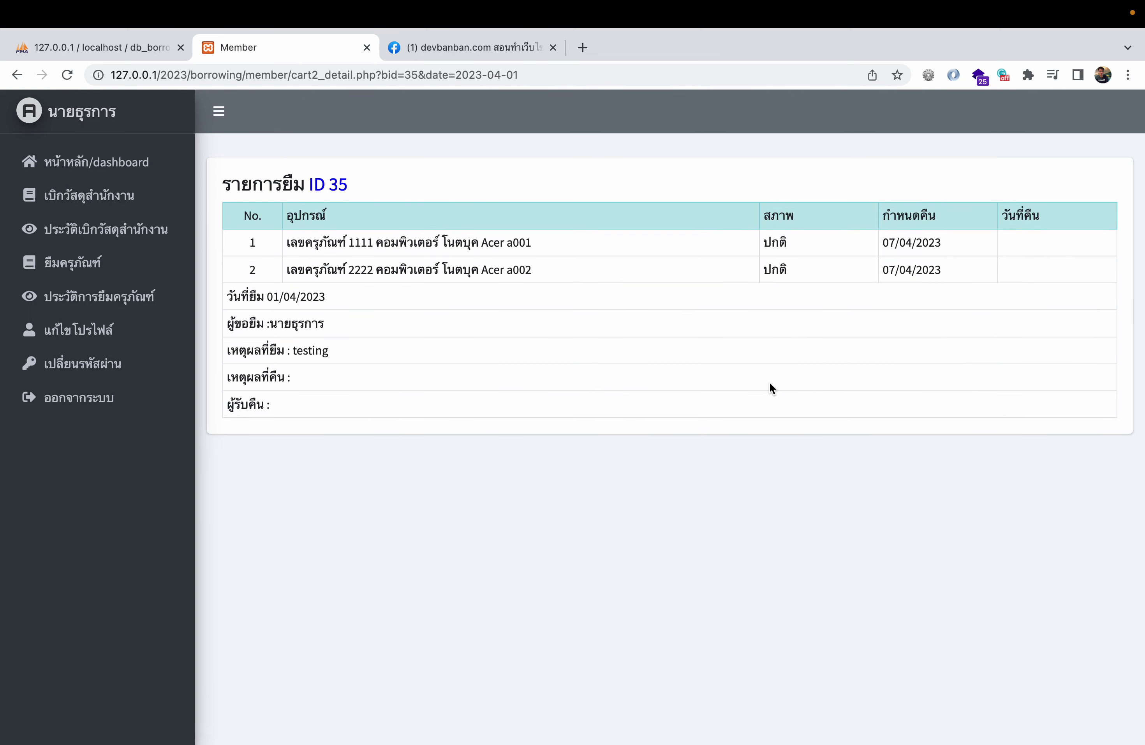
pyautogui.click(123, 267)
pyautogui.click(138, 195)
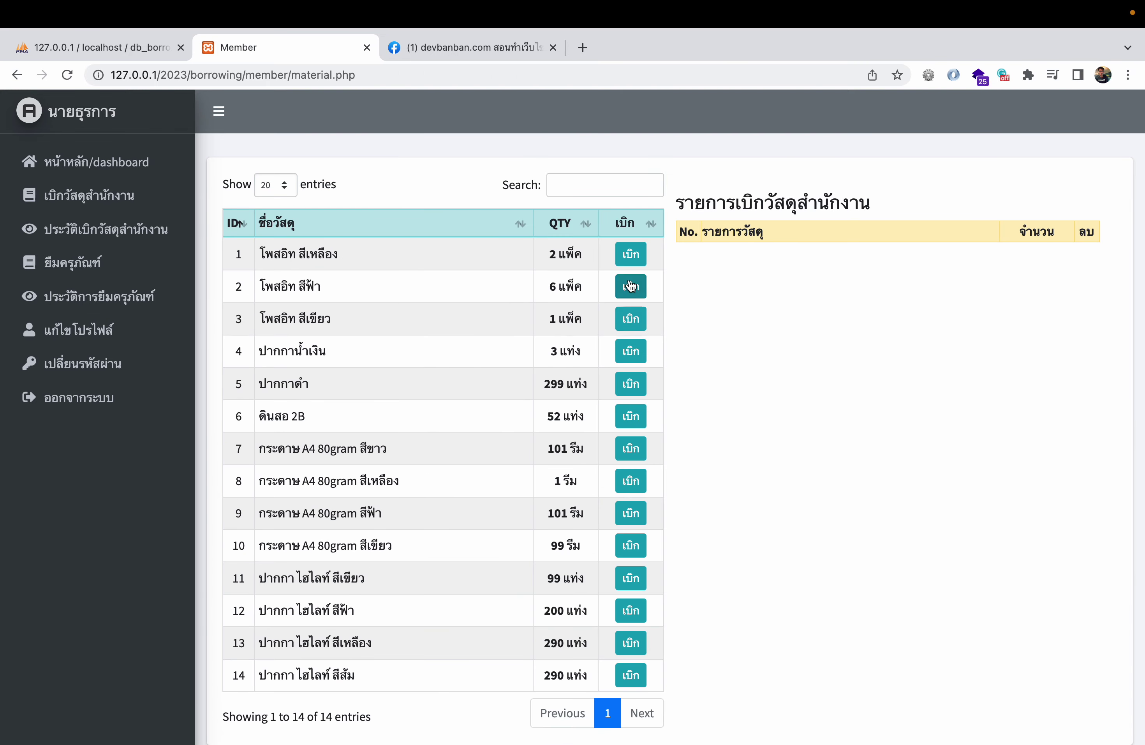
# - Add yellow and blue sticky notes to the supply request with quantities 2 and 6
pyautogui.click(632, 255)
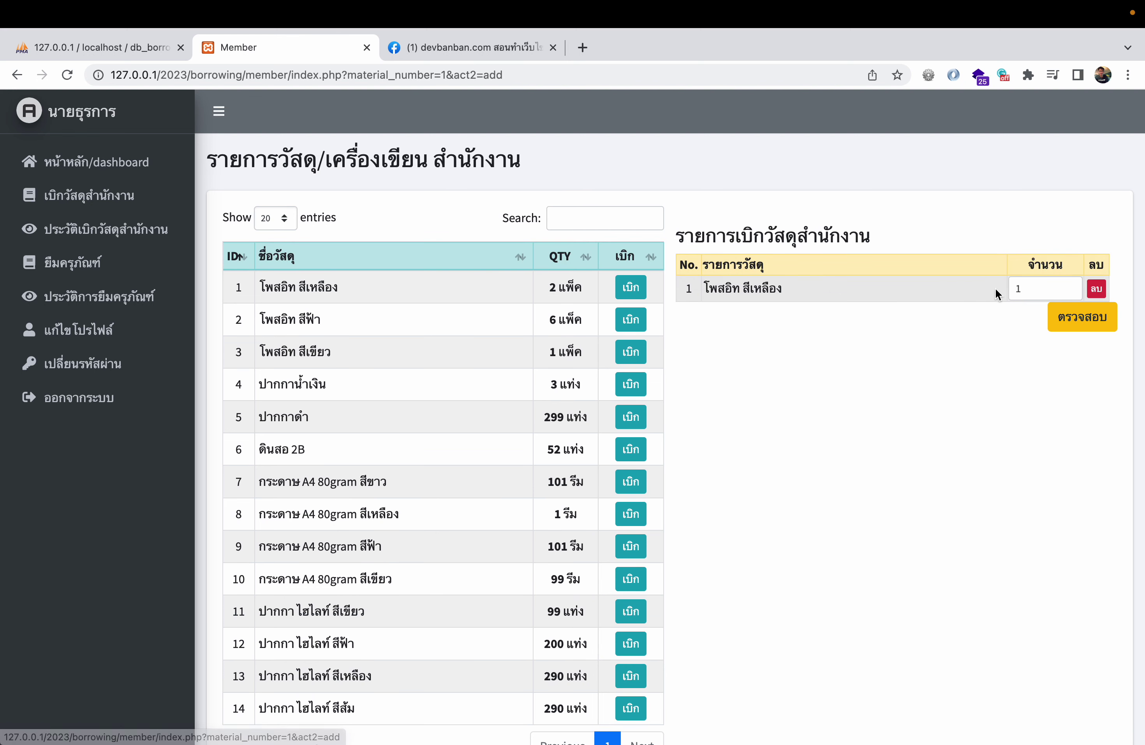
pyautogui.press('BackSpace')
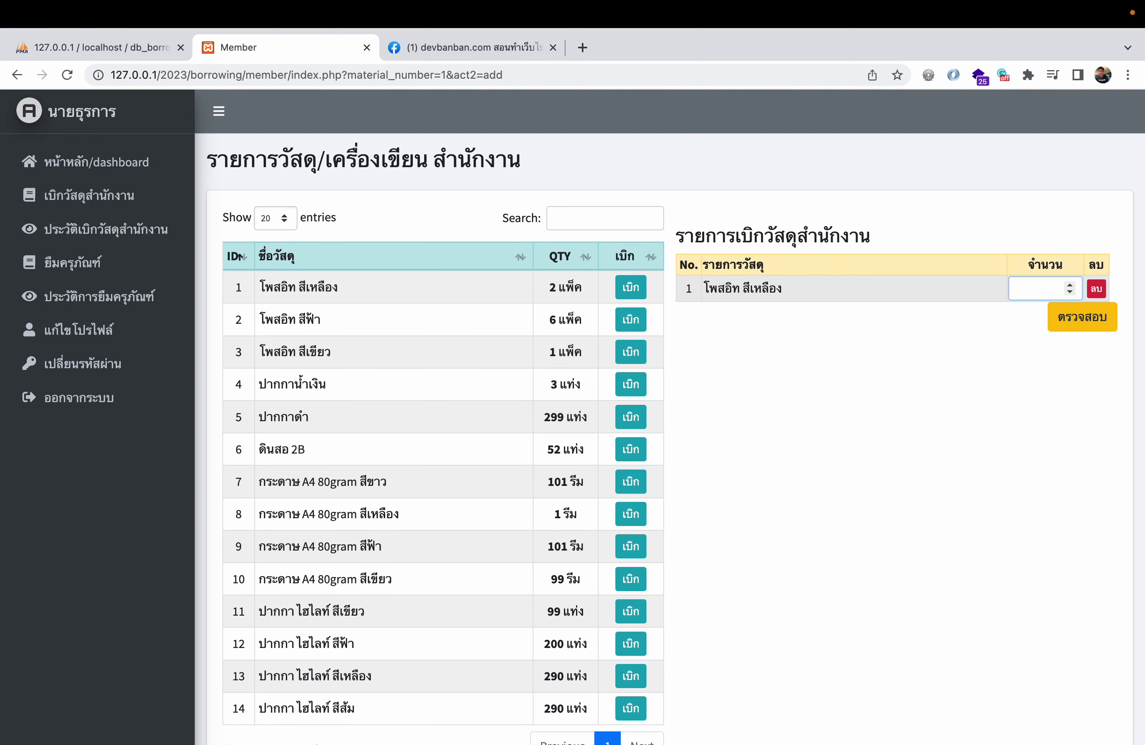
pyautogui.write('2')
pyautogui.press('Return')
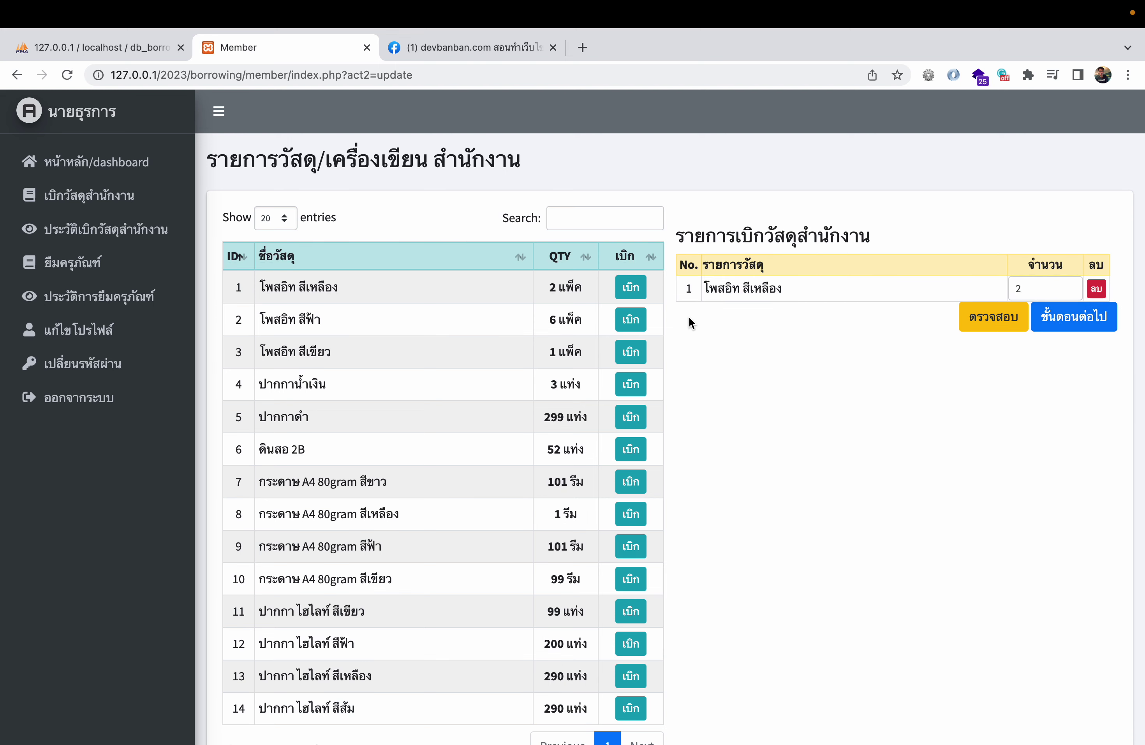
pyautogui.click(642, 322)
pyautogui.doubleClick(1036, 316)
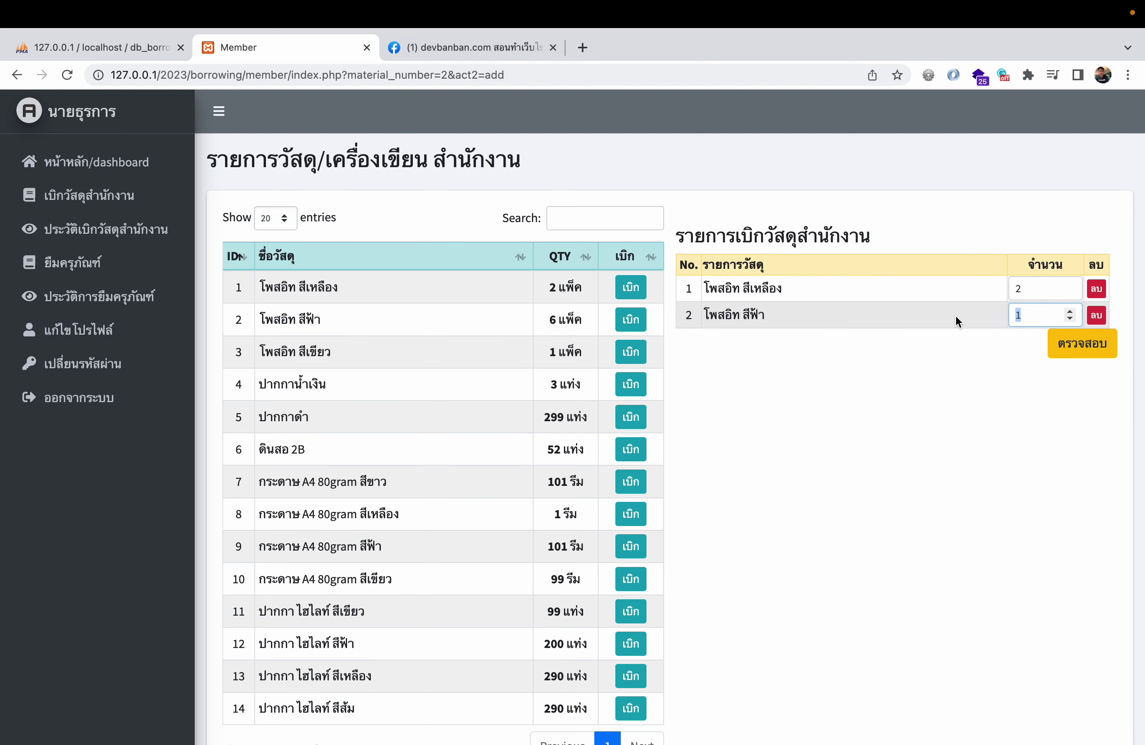
pyautogui.write('6')
pyautogui.press('Return')
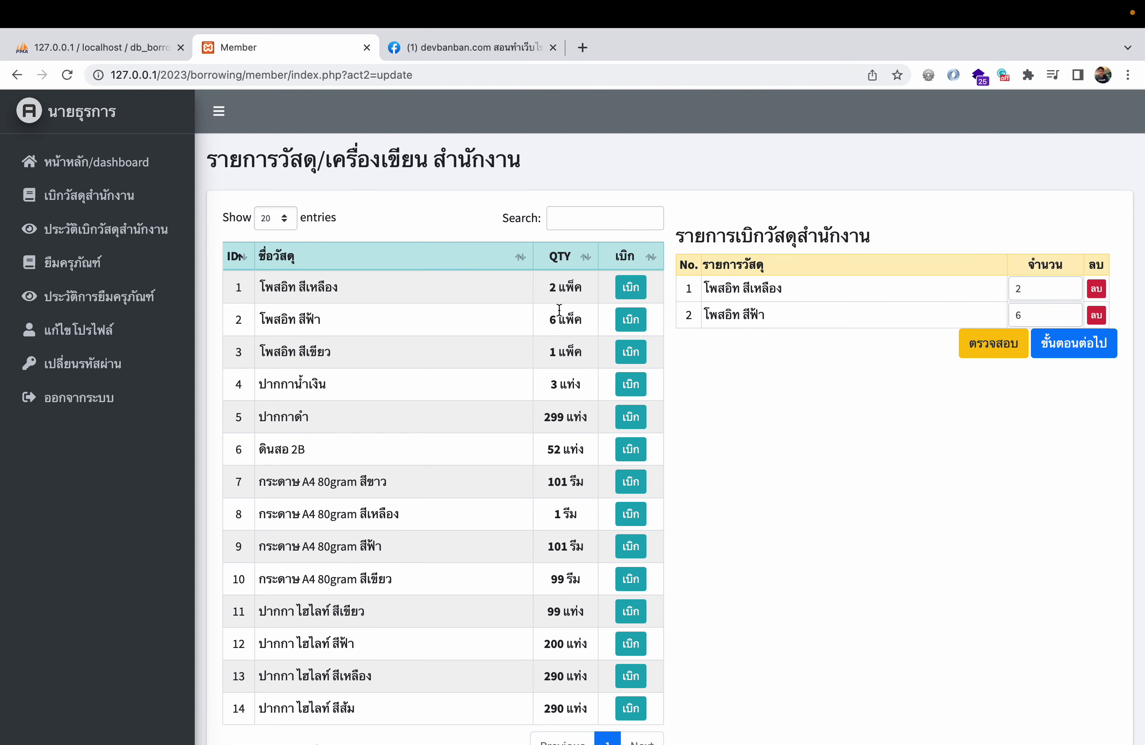
# - Submit and confirm supply request 49, then return to the supplies page
pyautogui.click(1112, 344)
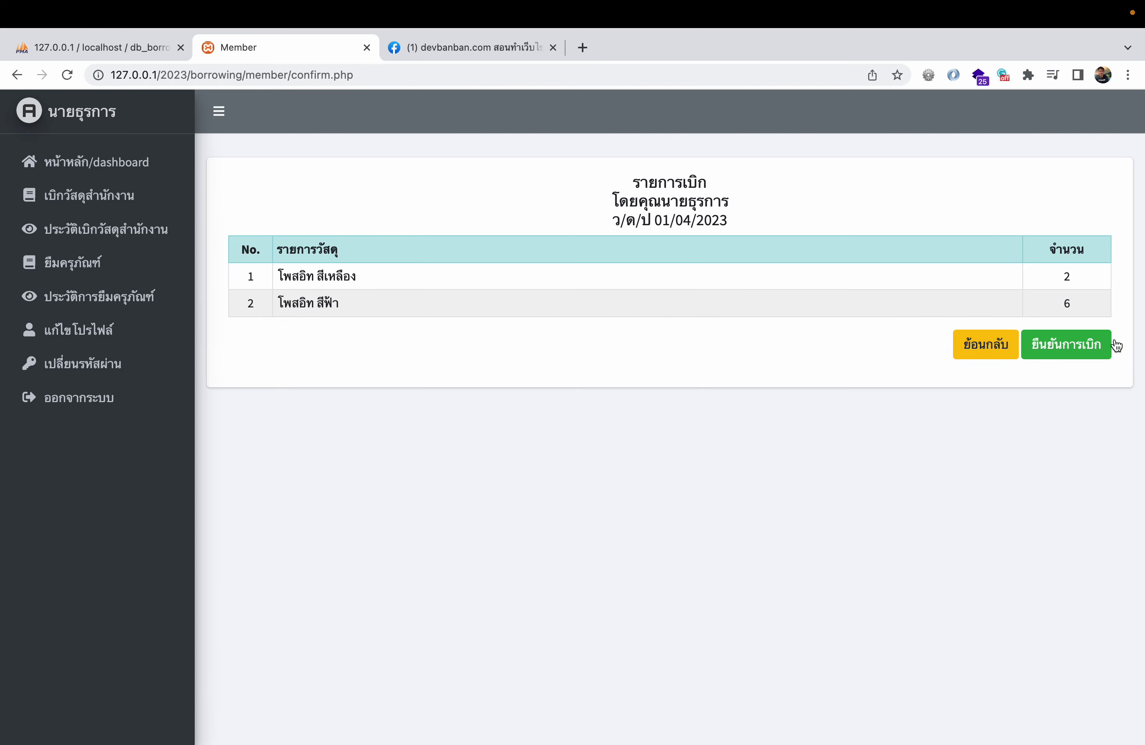
pyautogui.click(1071, 357)
pyautogui.click(713, 166)
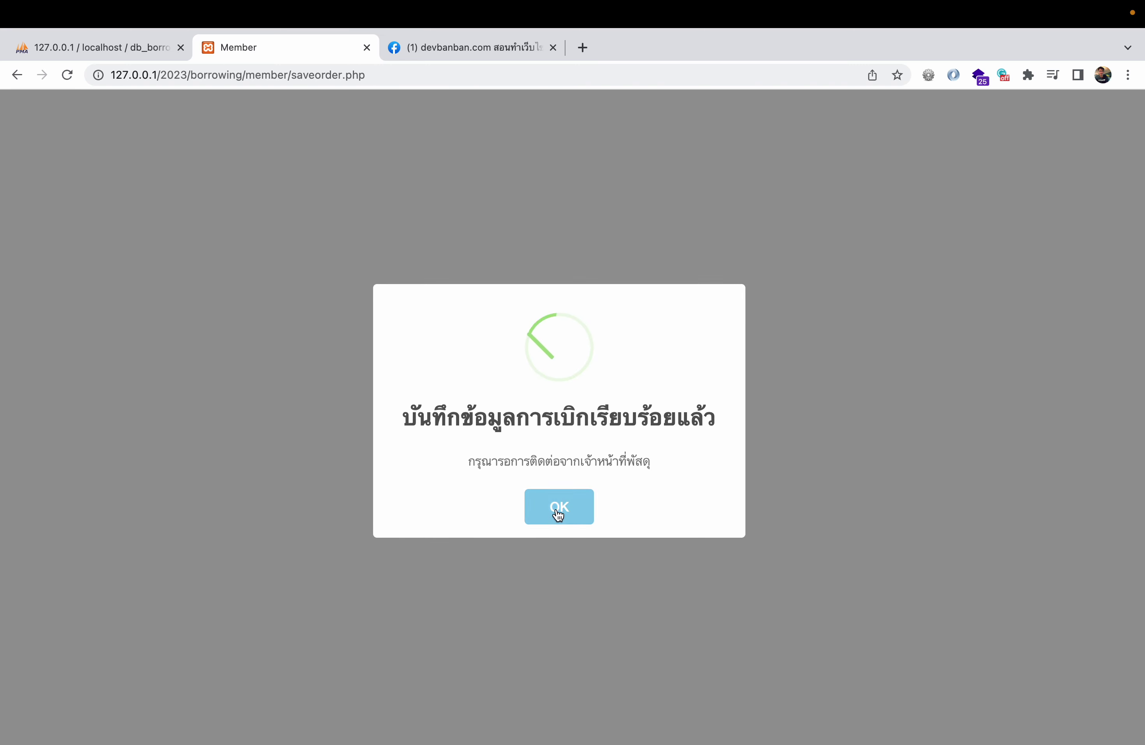
pyautogui.click(558, 514)
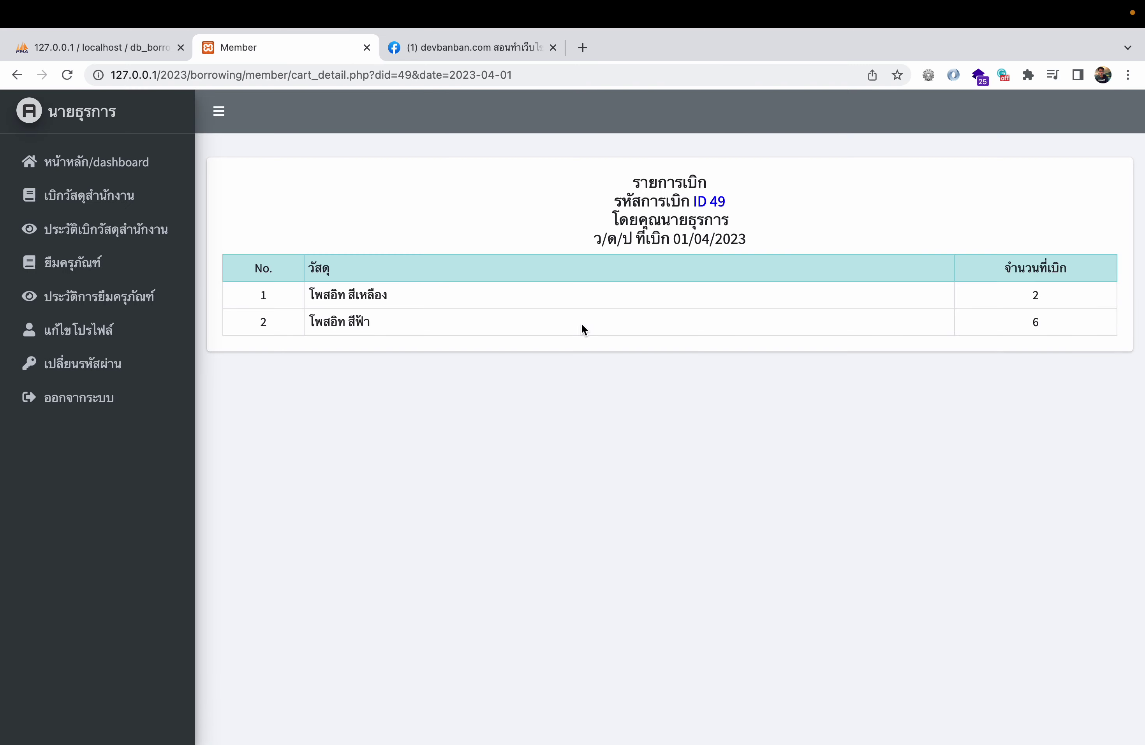
pyautogui.click(107, 200)
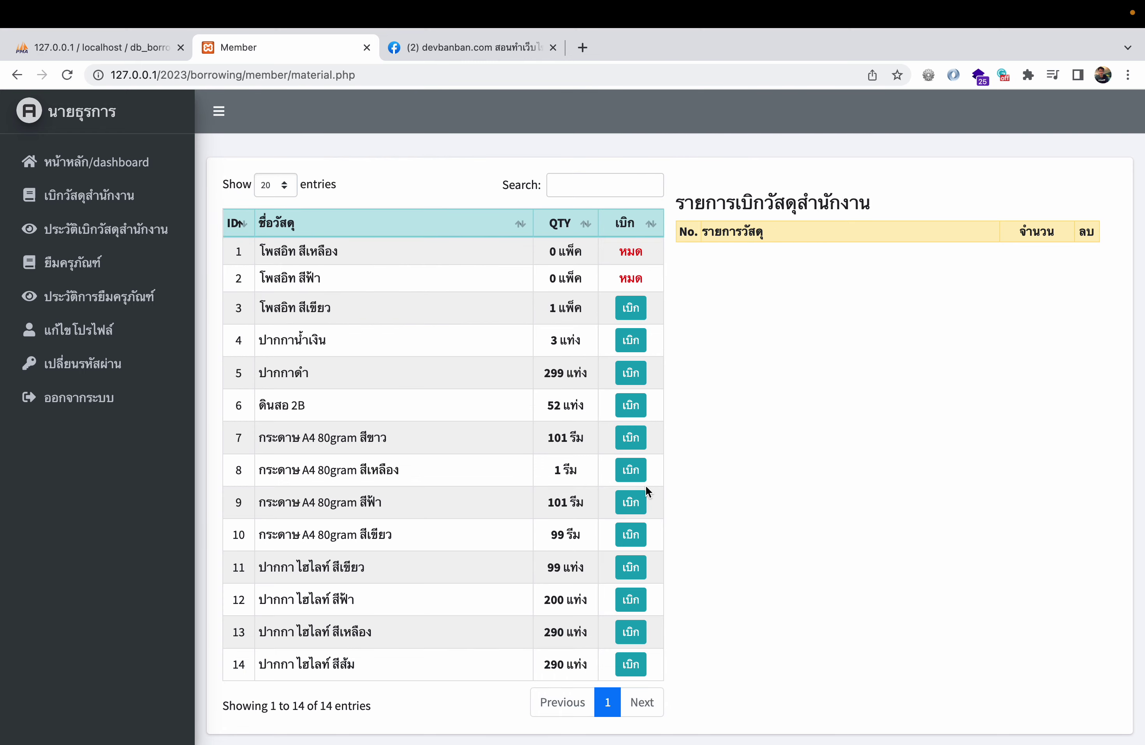
pyautogui.hotkey('ctrl', 'Left')
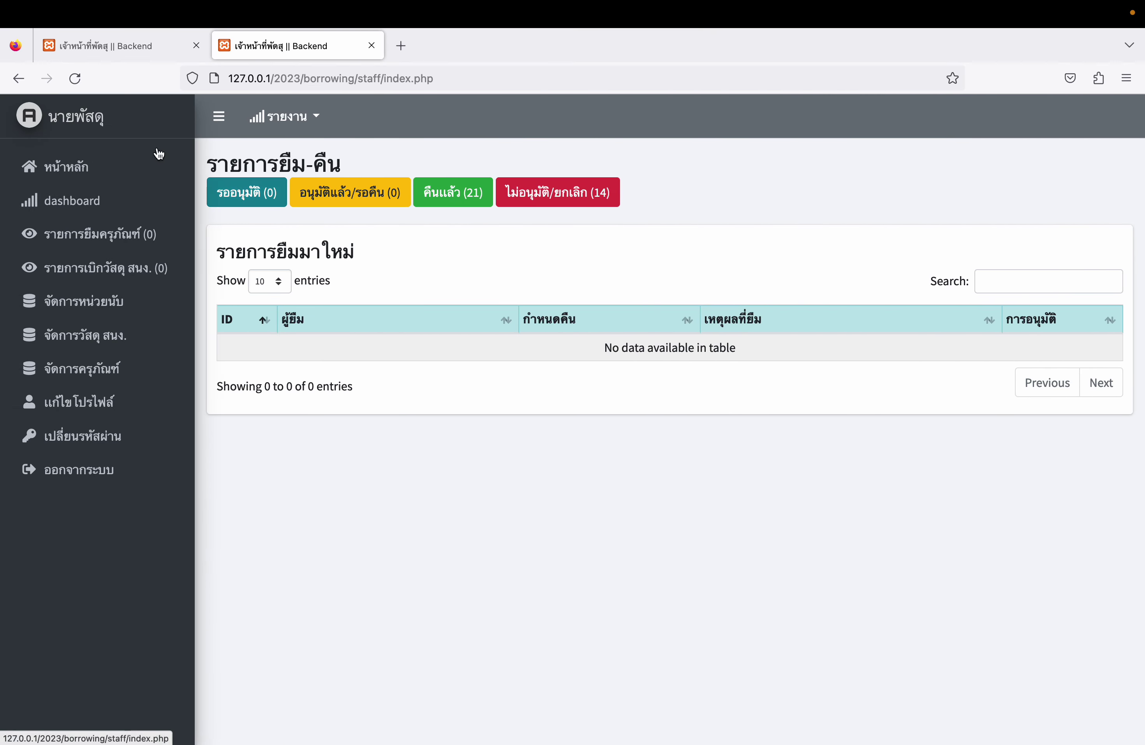
# - Reject pending supply request 49 in the staff list with the reason 'testing'
pyautogui.click(75, 78)
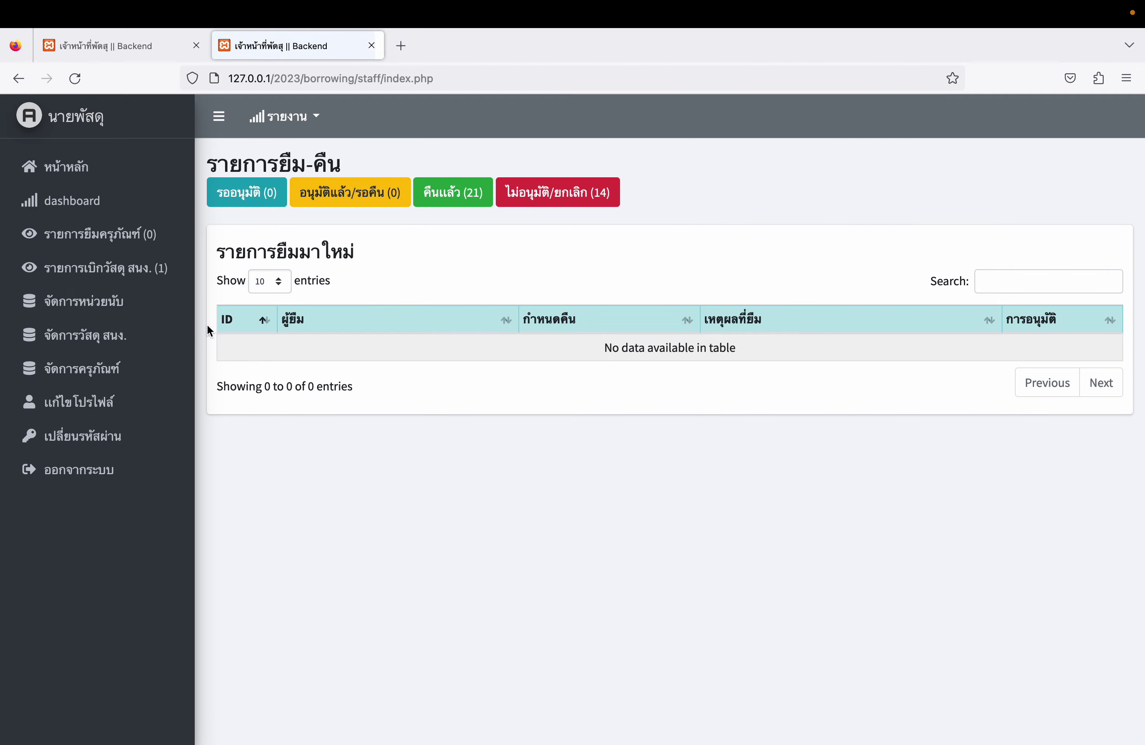
pyautogui.click(122, 281)
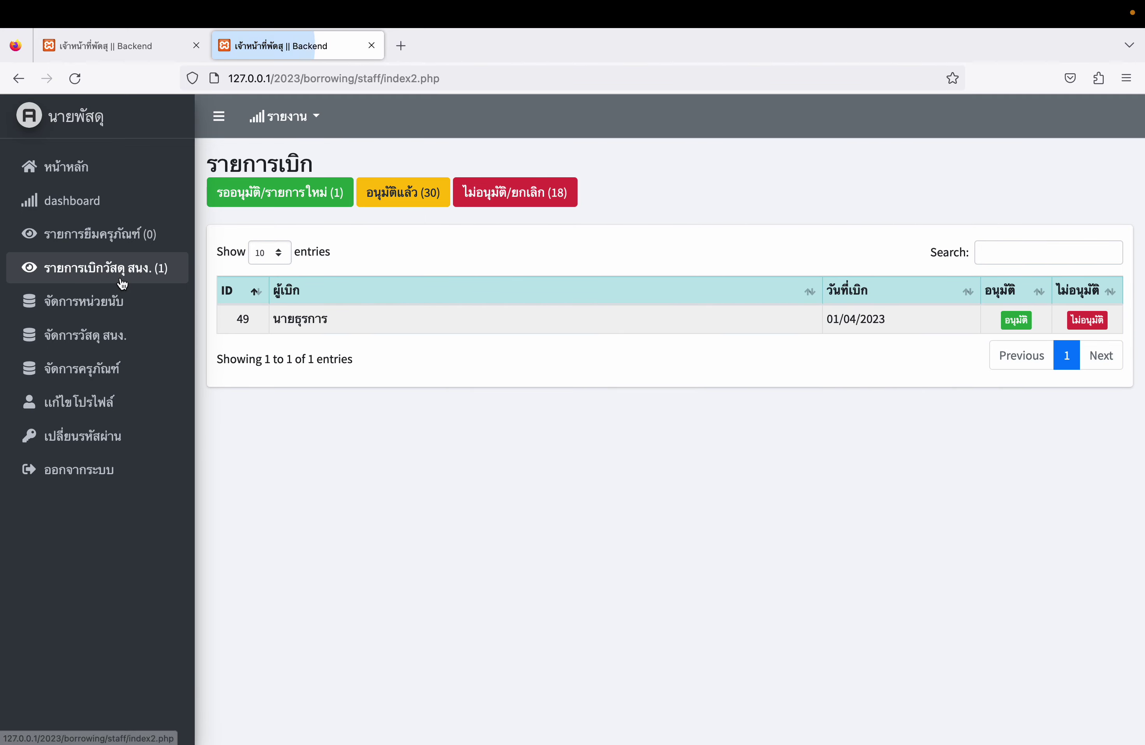
pyautogui.click(1088, 320)
pyautogui.click(414, 598)
pyautogui.write('a')
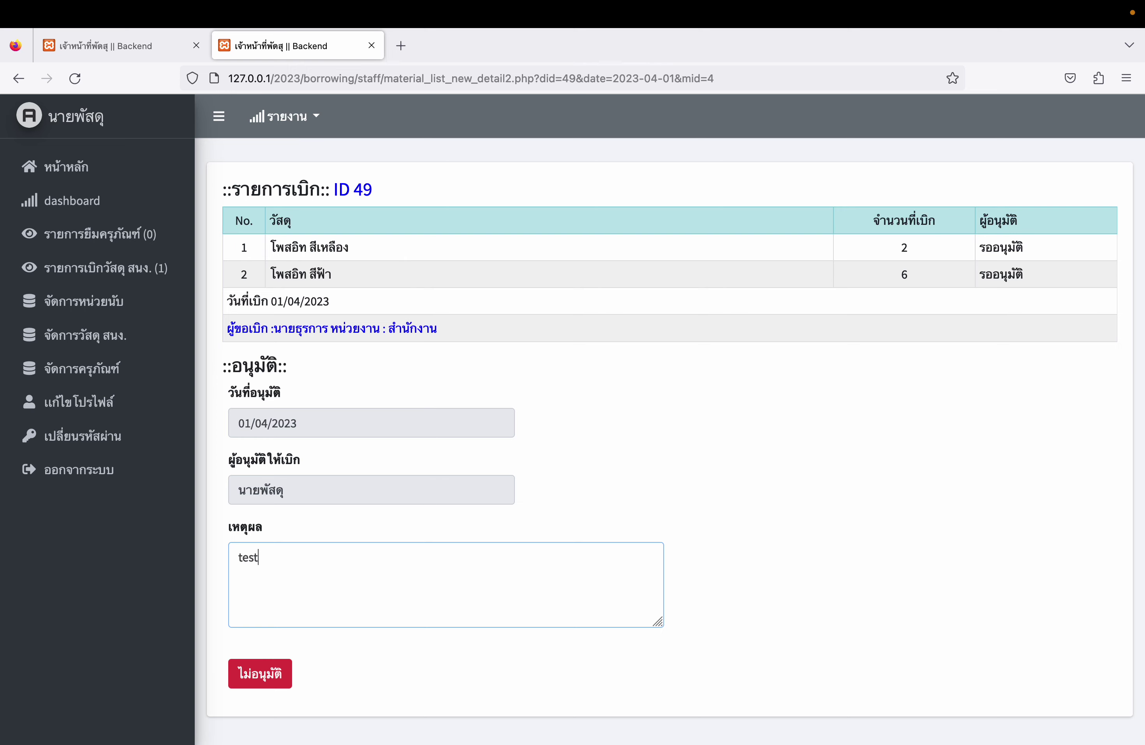
pyautogui.write('esting')
pyautogui.click(273, 682)
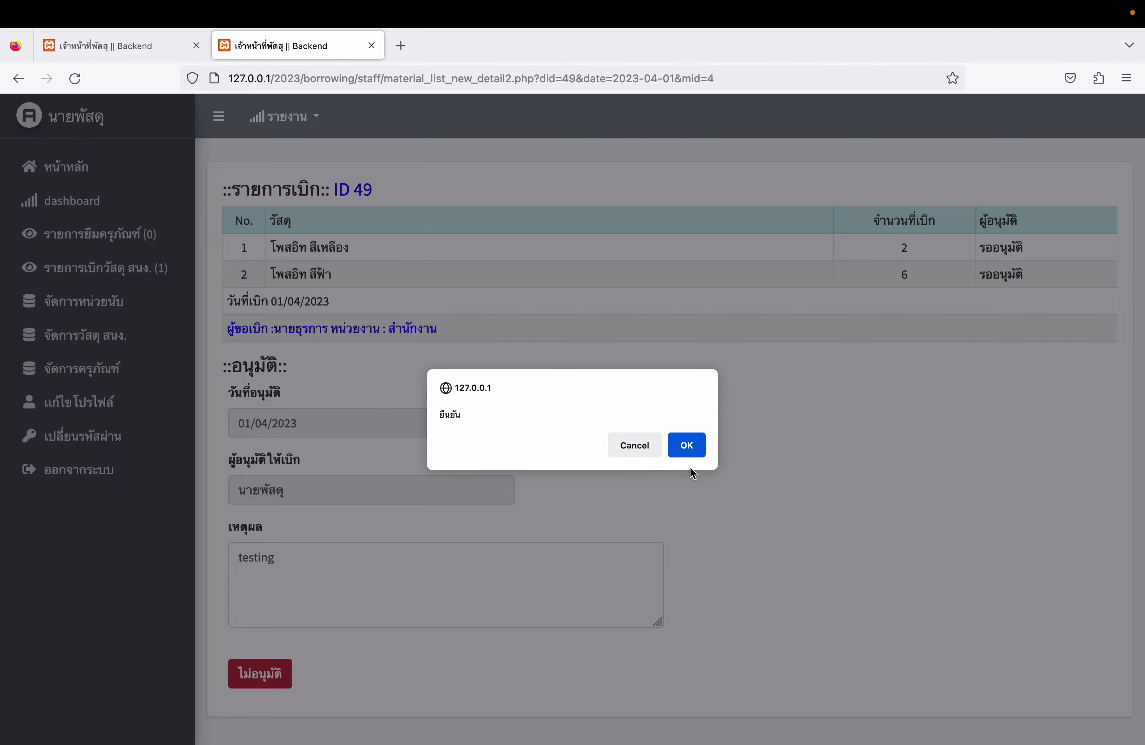
pyautogui.click(688, 445)
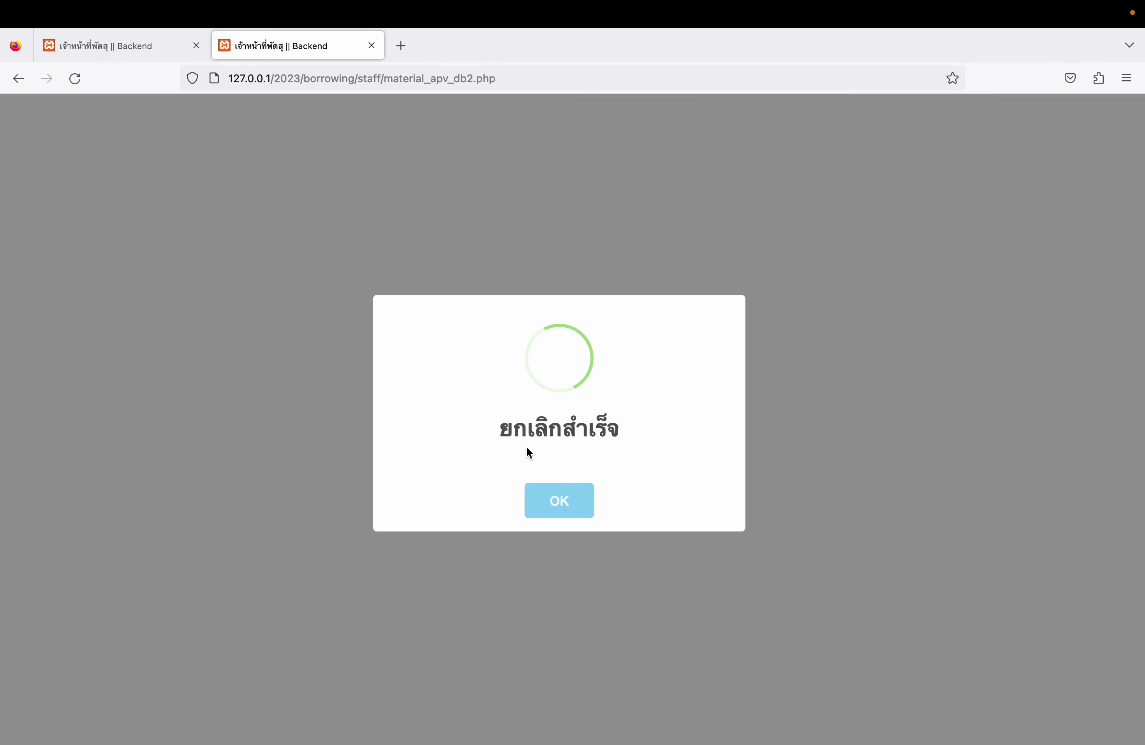
pyautogui.click(562, 498)
pyautogui.hotkey('ctrl', 'Right')
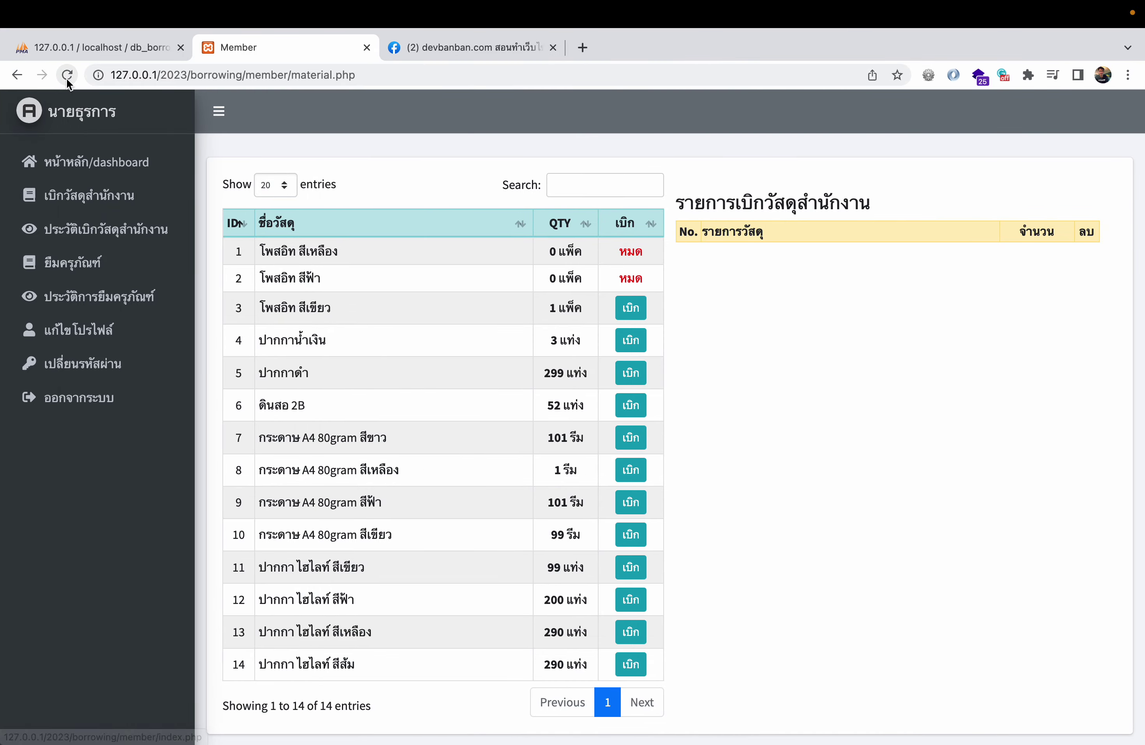
# - Reload the stock table and add black pens to the request with quantity 299
pyautogui.click(67, 76)
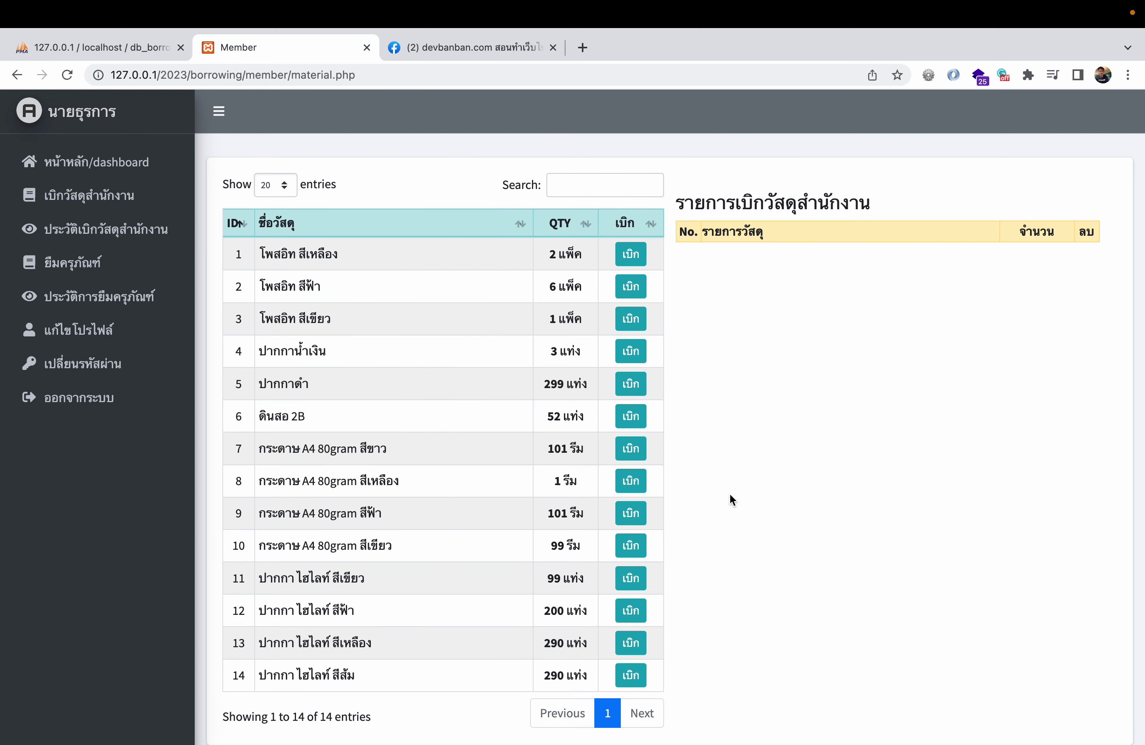
pyautogui.click(630, 383)
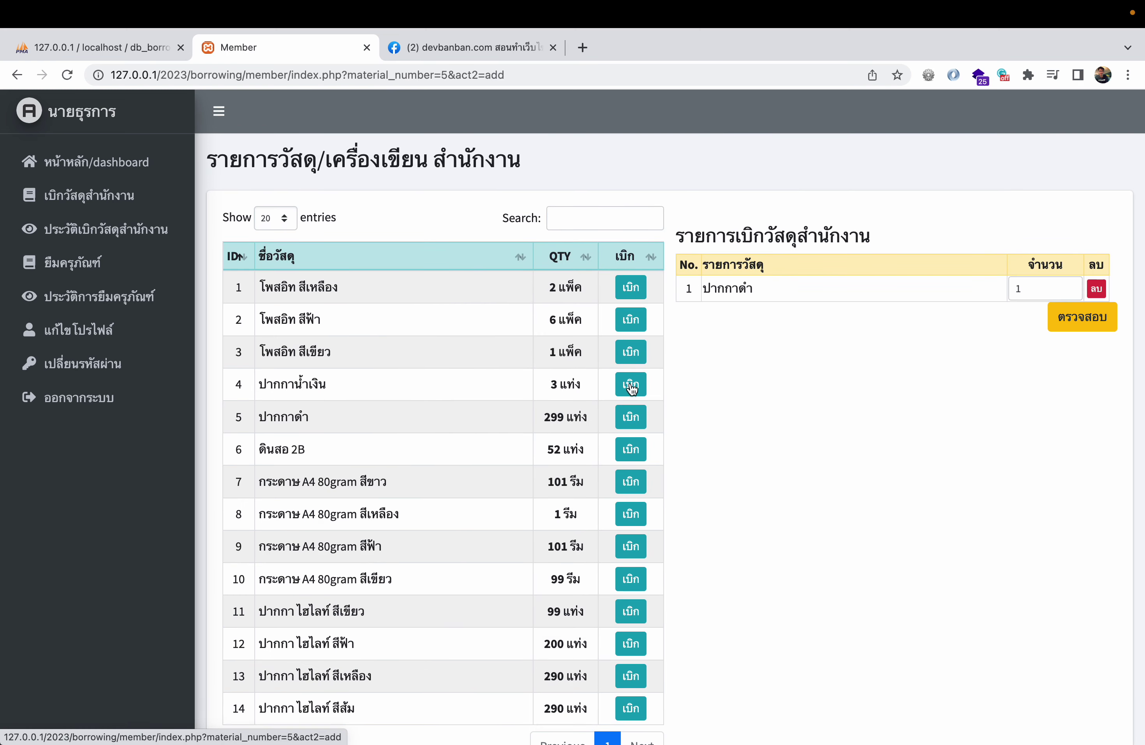
pyautogui.click(1030, 286)
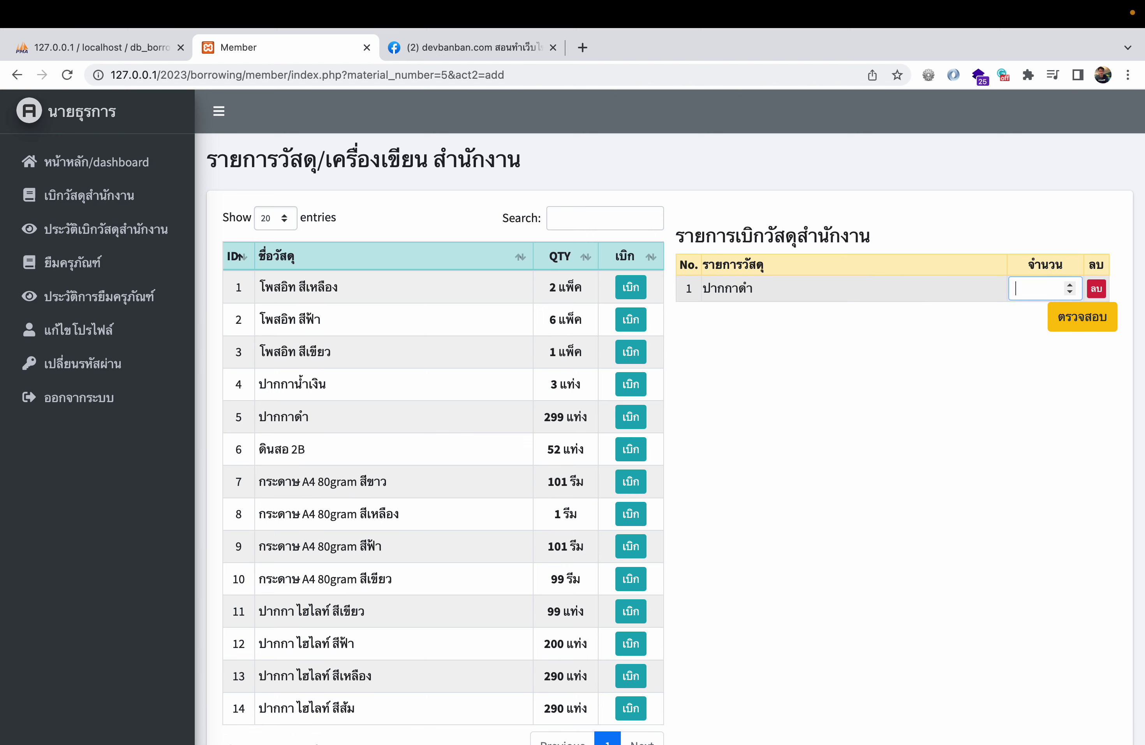
pyautogui.write('299')
pyautogui.press('Return')
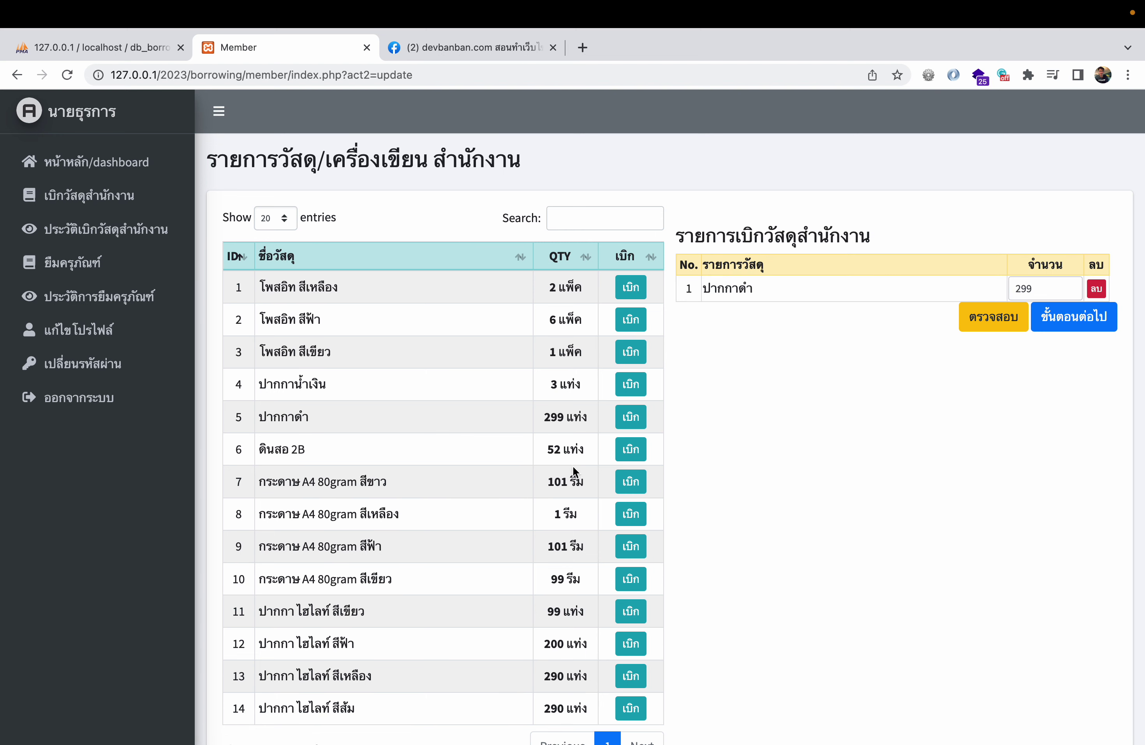
# - Add 2B pencils and white, yellow and blue A4 paper, then save the quantities
pyautogui.click(631, 459)
pyautogui.click(631, 481)
pyautogui.click(630, 514)
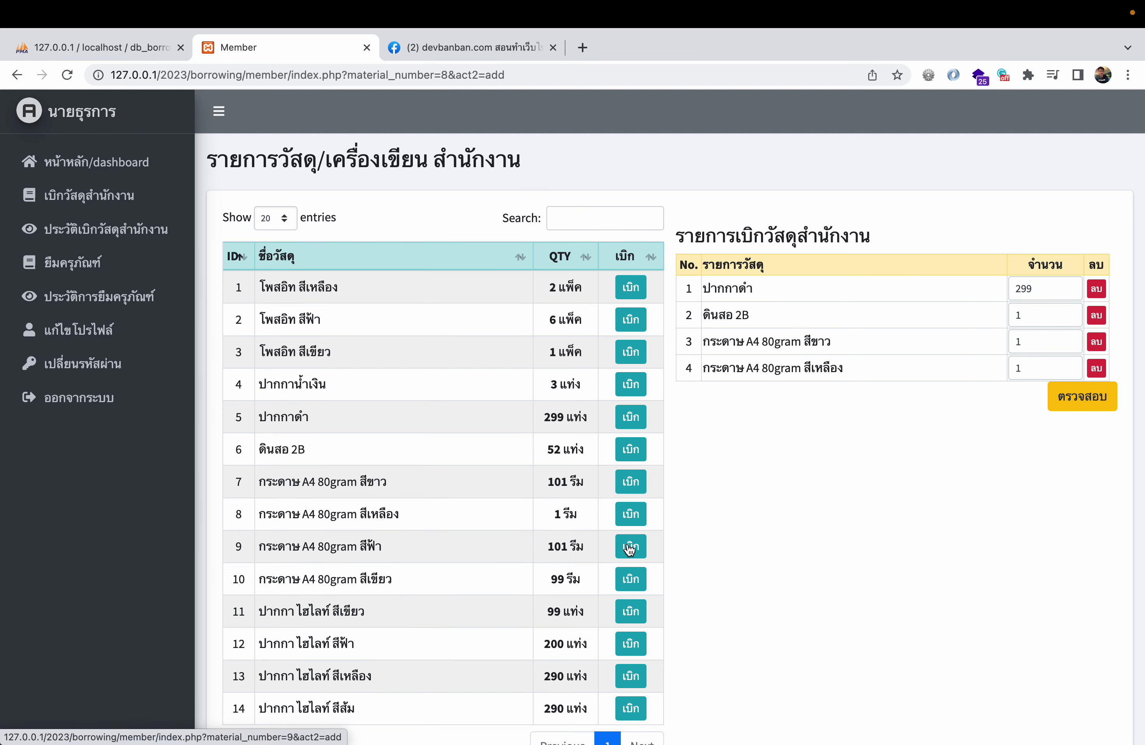
pyautogui.click(630, 548)
pyautogui.click(1079, 426)
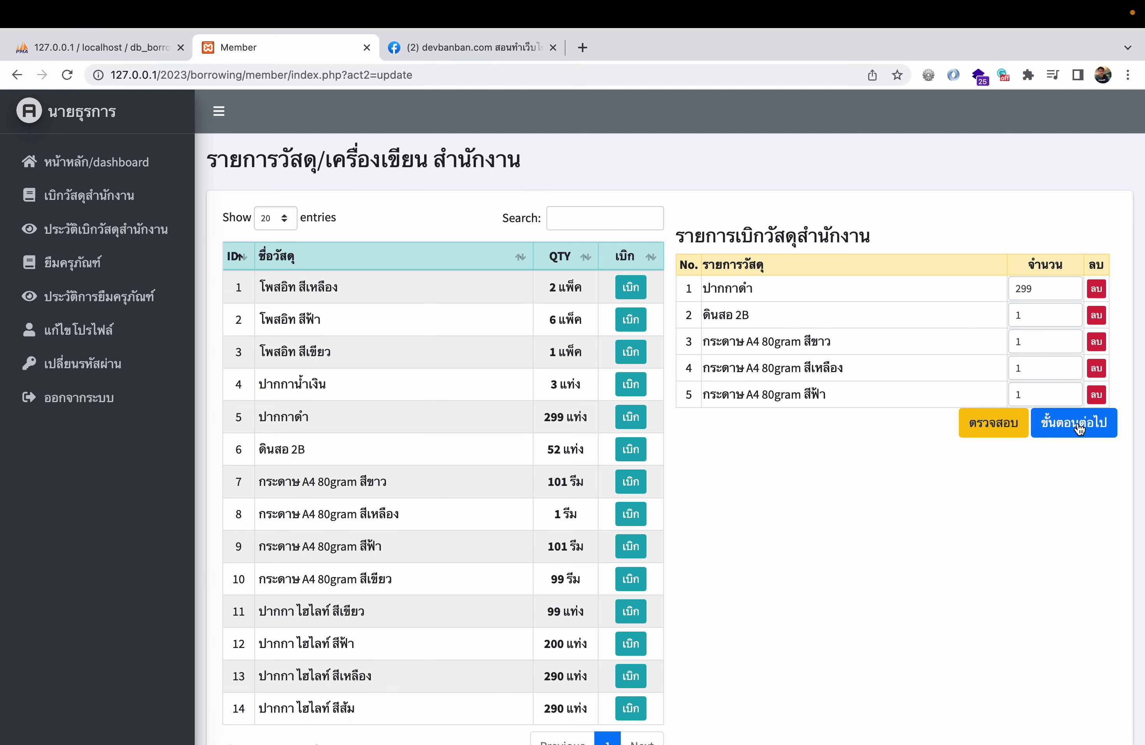
# - Check the 299 black pens against stock, then submit and confirm the request as ID 50
pyautogui.click(1035, 289)
pyautogui.moveTo(549, 419); pyautogui.dragTo(605, 425)
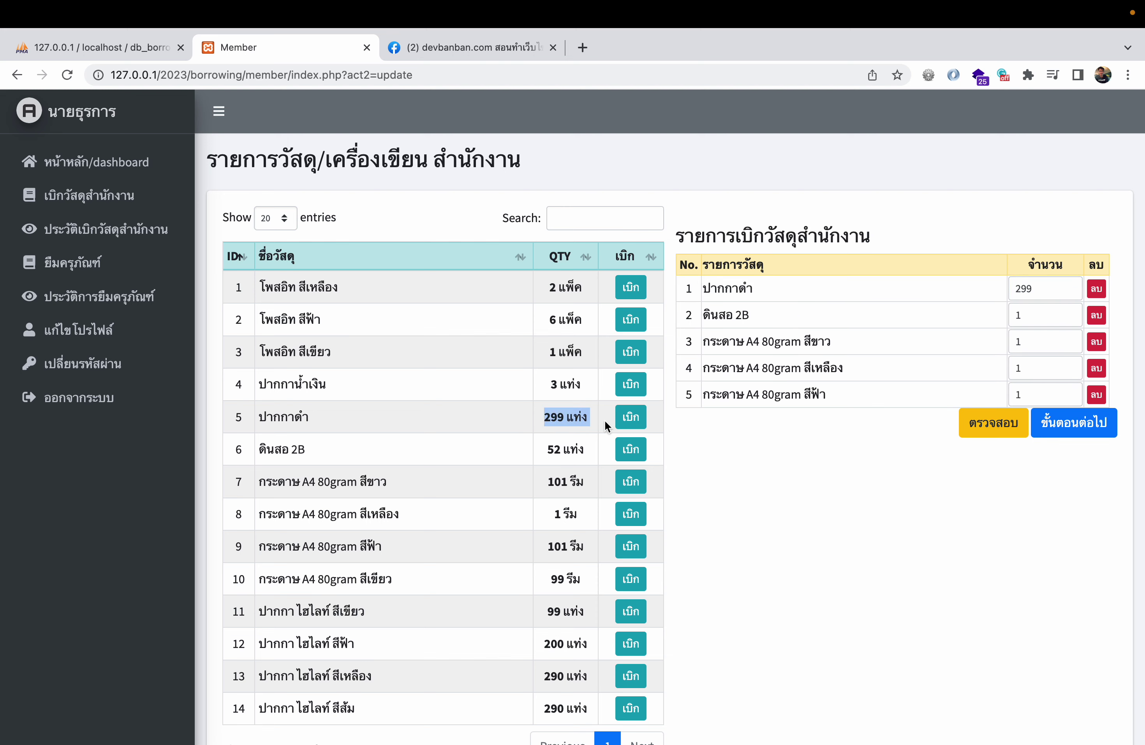
pyautogui.click(1055, 435)
pyautogui.click(1057, 438)
pyautogui.click(723, 167)
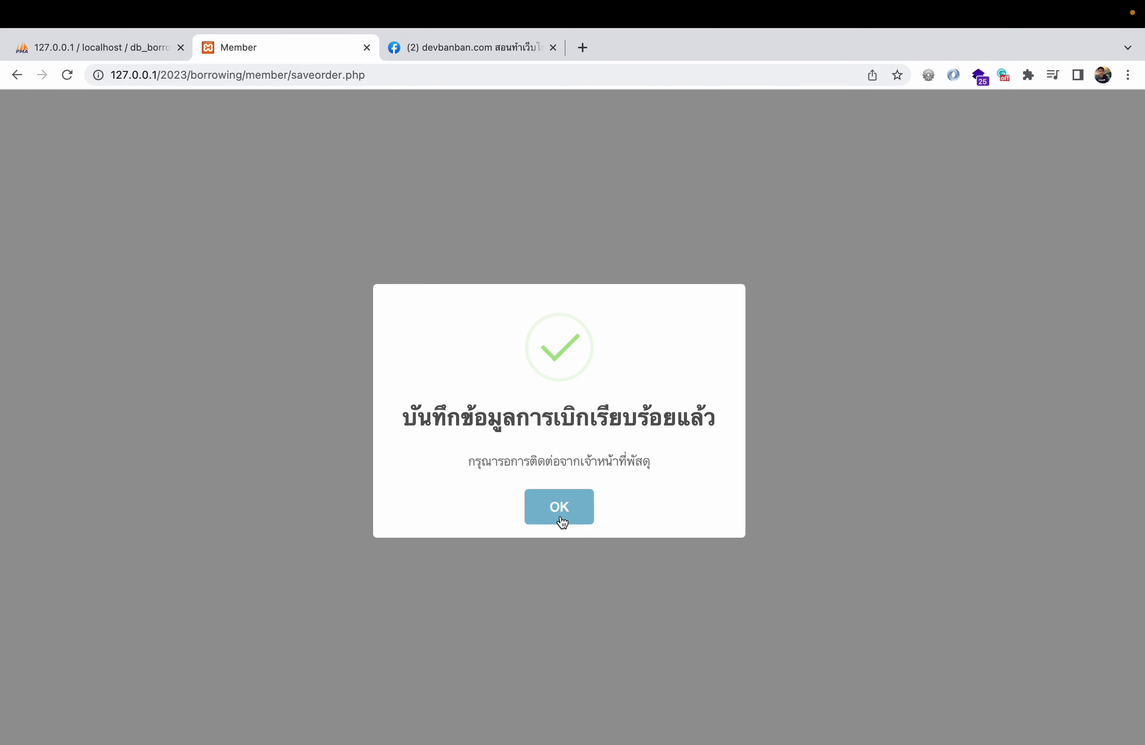
pyautogui.click(559, 506)
# - Check the supplies stock table, where black pens and yellow A4 paper are now out of stock
pyautogui.click(116, 199)
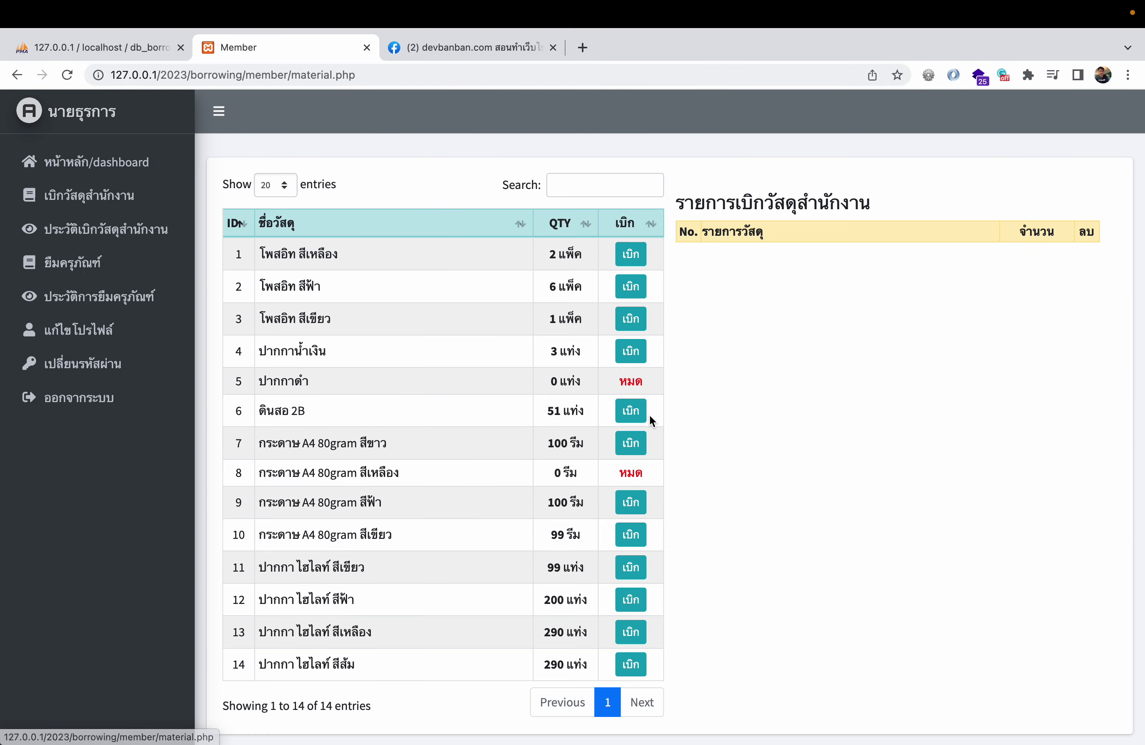
pyautogui.moveTo(557, 380); pyautogui.dragTo(661, 380)
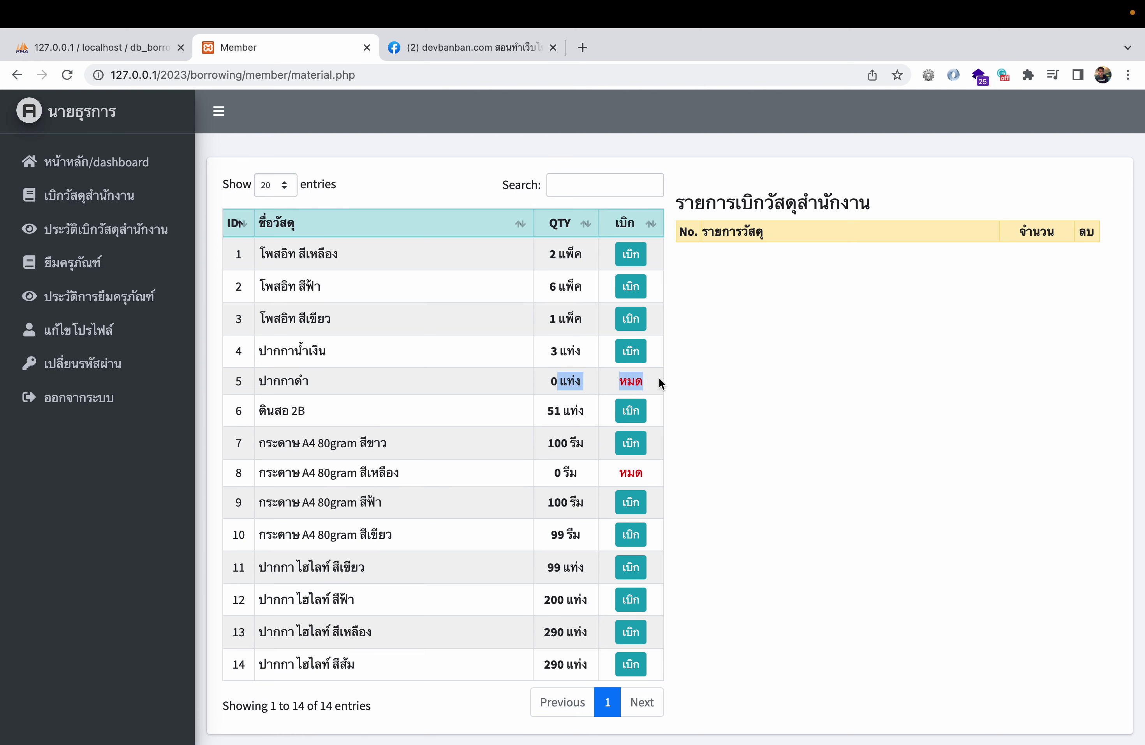
pyautogui.moveTo(549, 476); pyautogui.dragTo(651, 476)
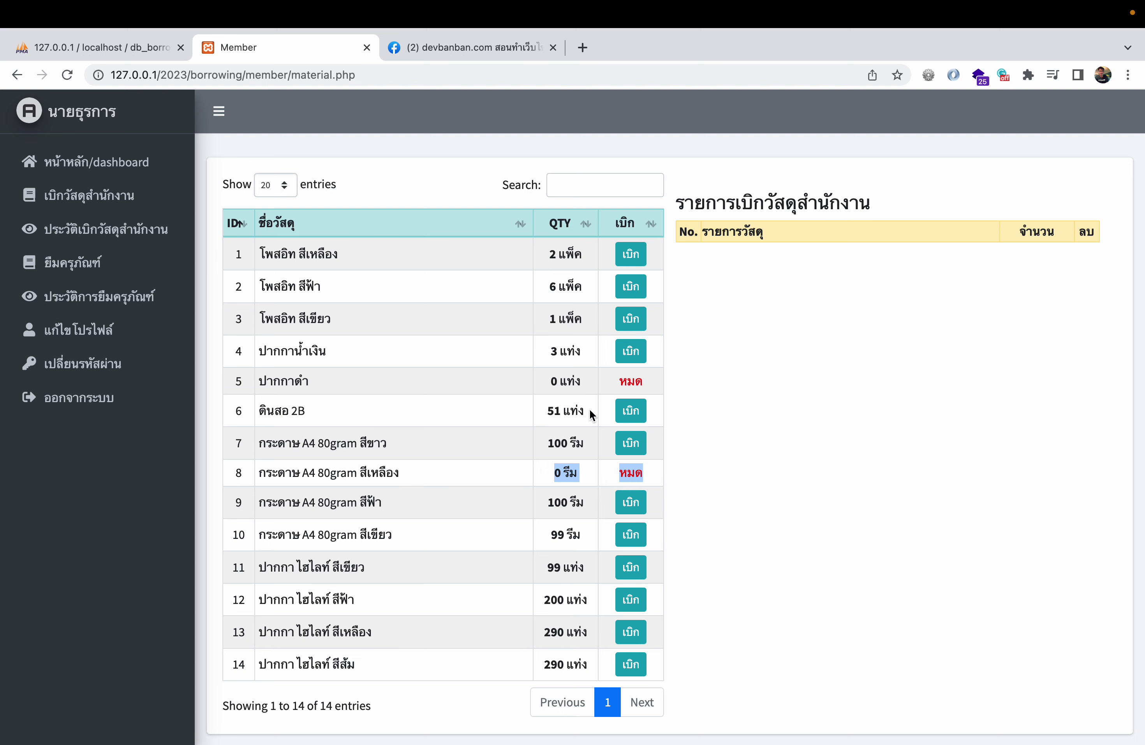
pyautogui.moveTo(539, 381); pyautogui.dragTo(685, 380)
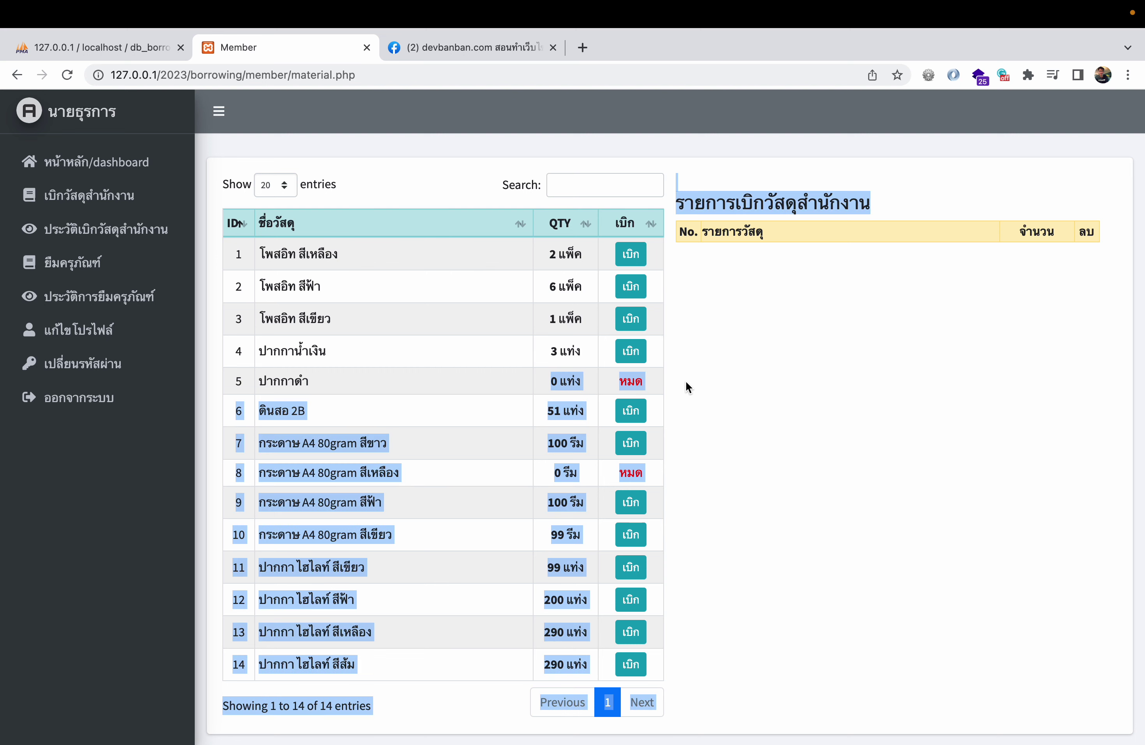
pyautogui.click(604, 381)
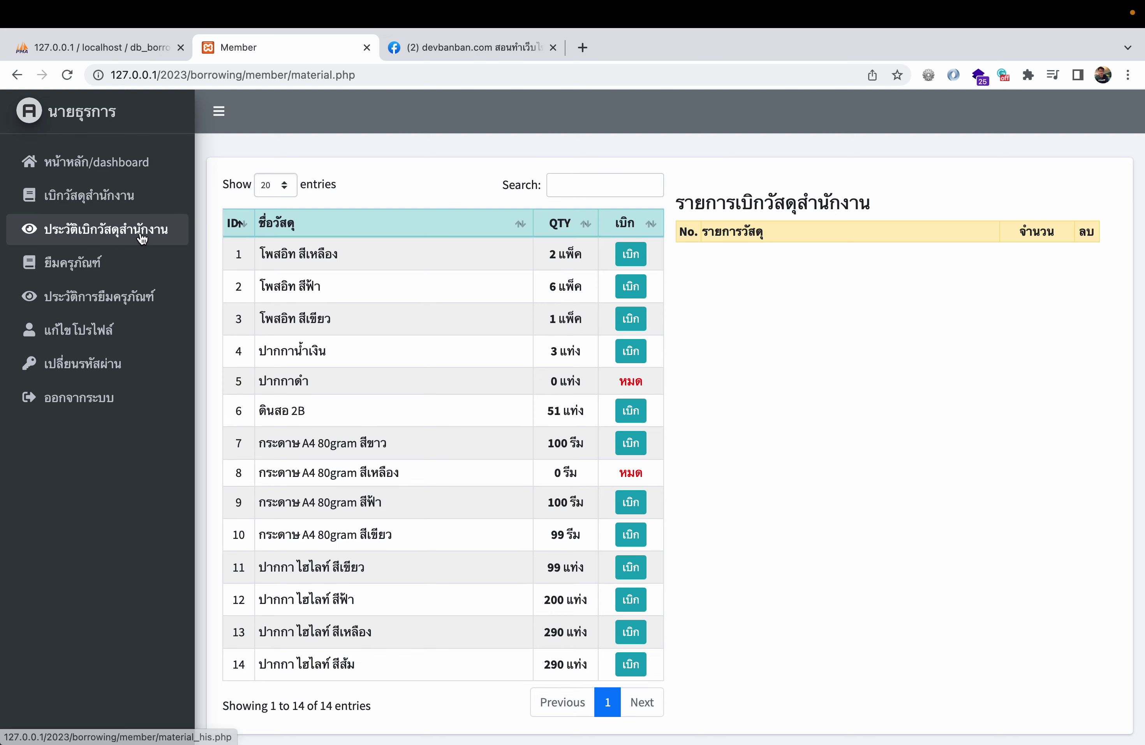
# - Review request 50's 299 black pen line in the supply request history, then switch to the staff window
pyautogui.click(101, 229)
pyautogui.click(1058, 286)
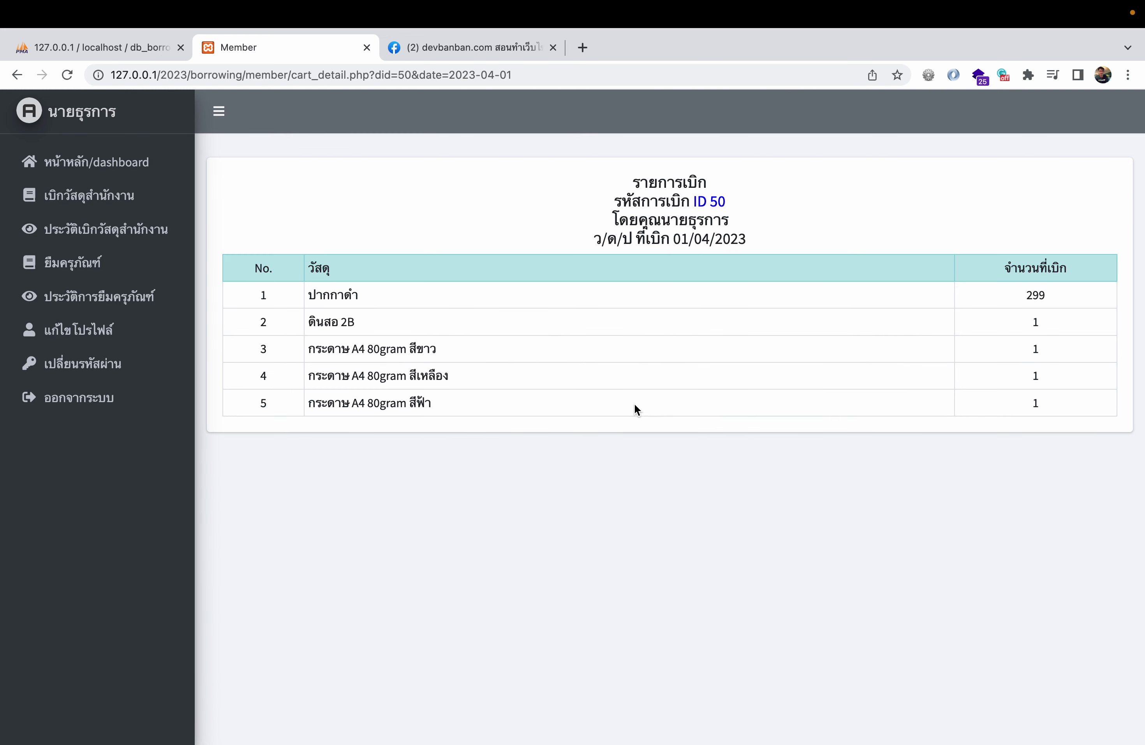
pyautogui.doubleClick(1037, 295)
pyautogui.moveTo(308, 296); pyautogui.dragTo(1082, 293)
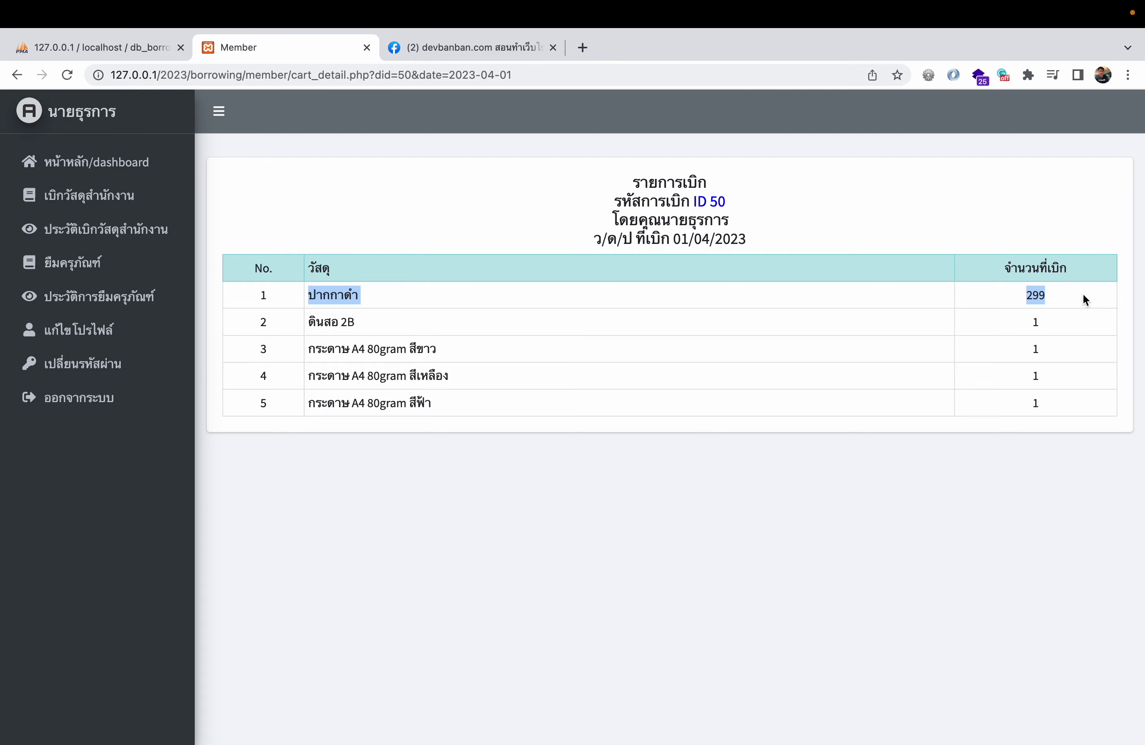
pyautogui.hotkey('ctrl', 'Left')
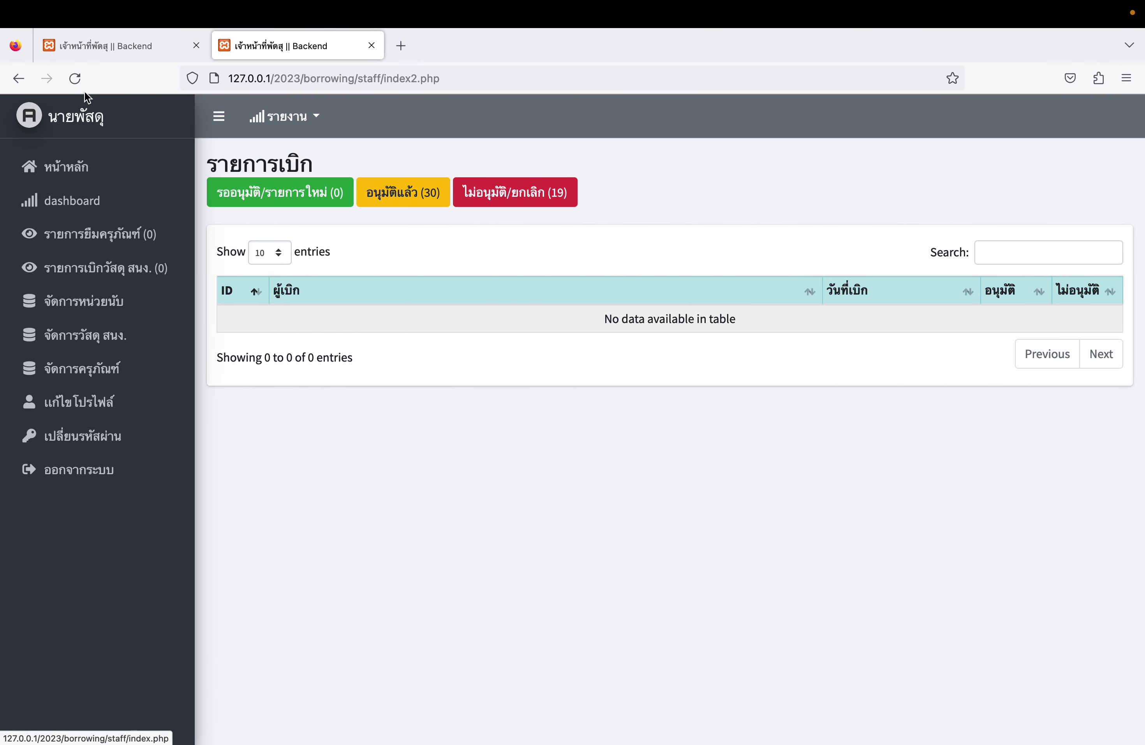
# - Refresh the staff list, open request 50 and delete the 299 black-pen line
pyautogui.click(77, 74)
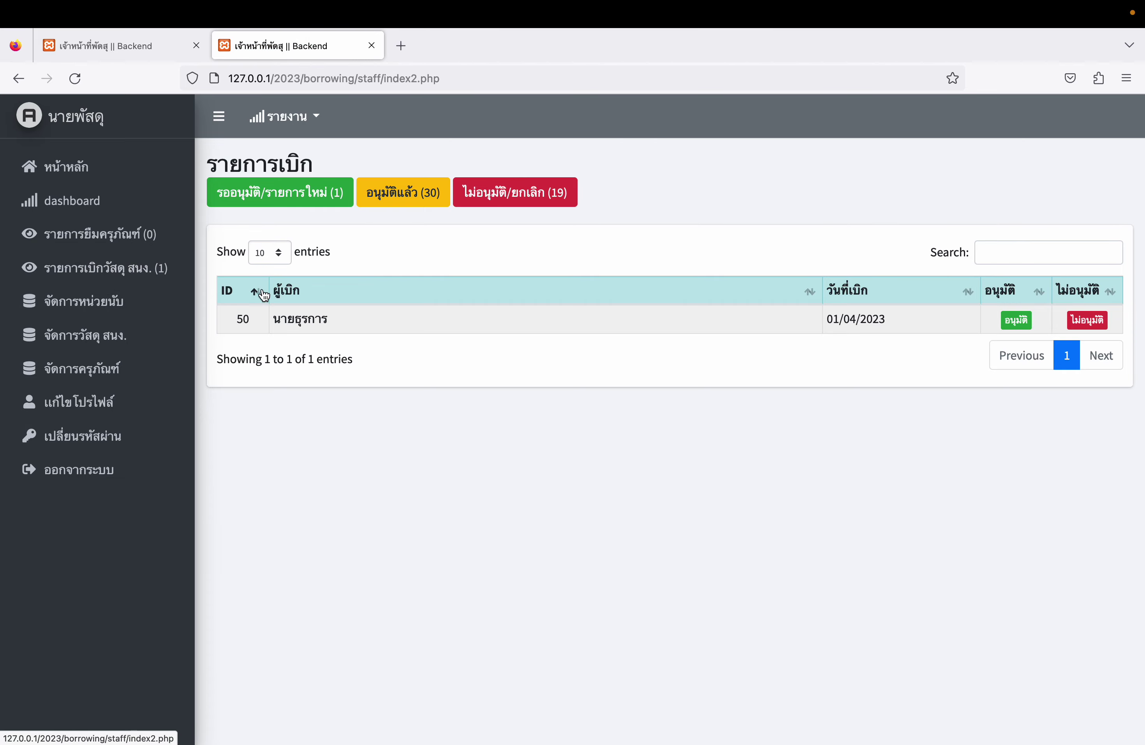
pyautogui.click(1016, 320)
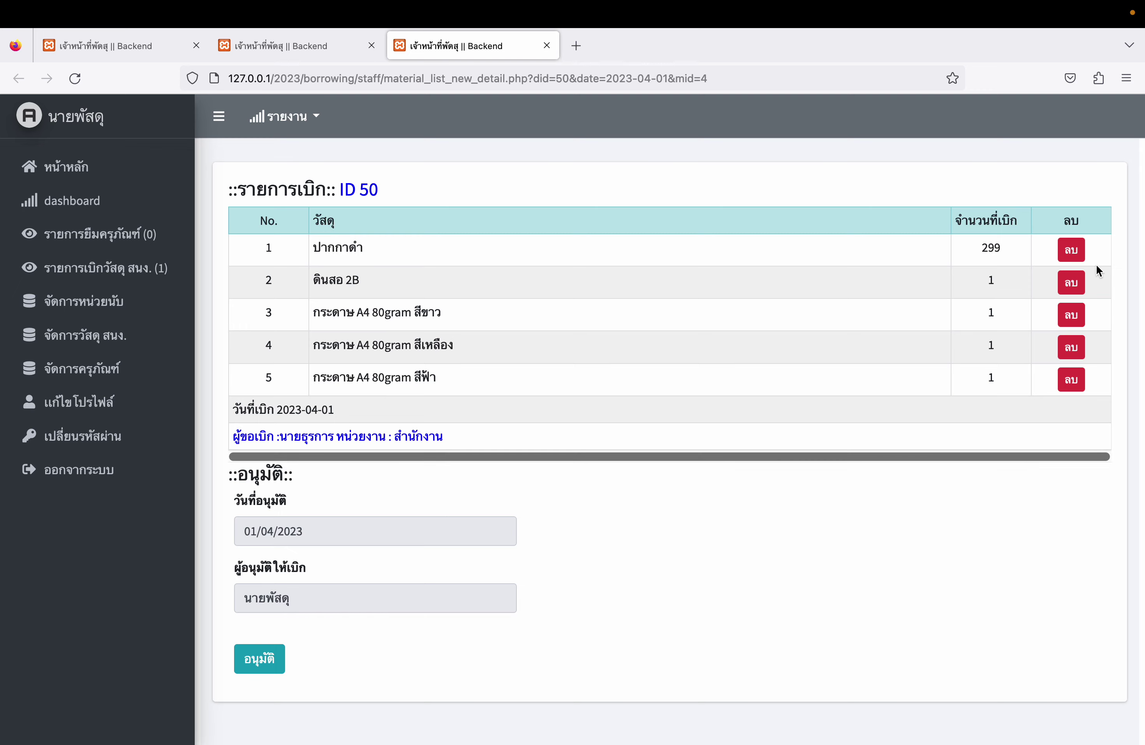
pyautogui.moveTo(312, 246); pyautogui.dragTo(1035, 245)
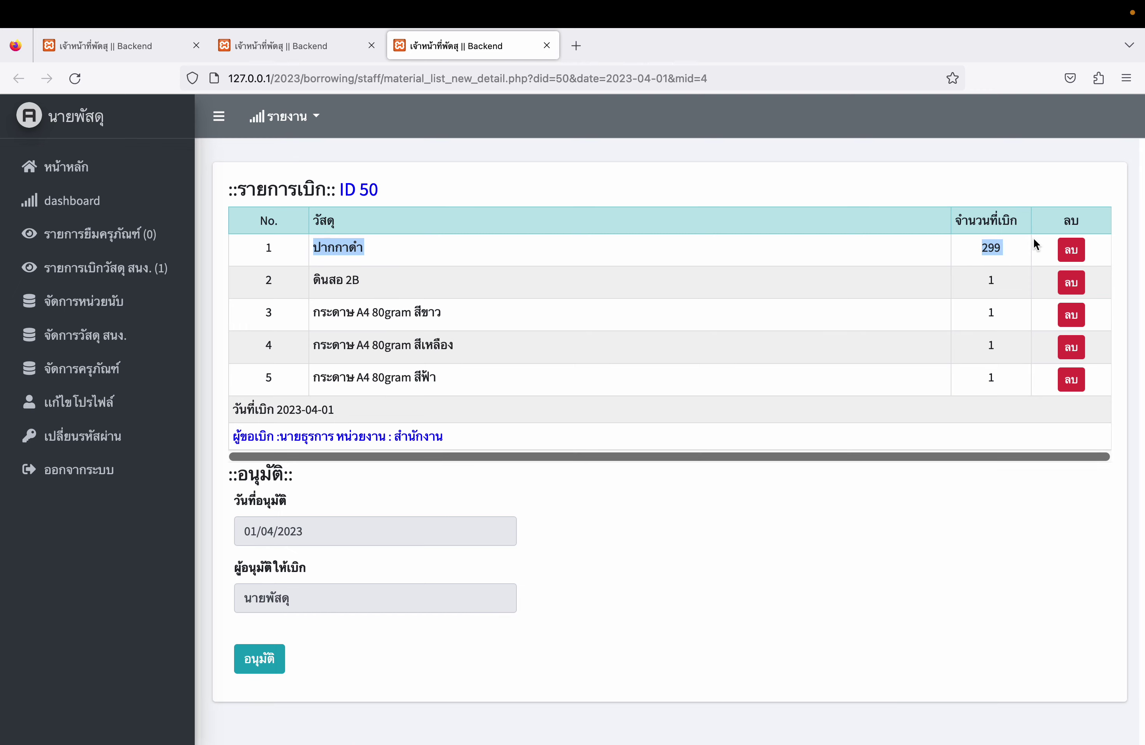
pyautogui.click(1078, 251)
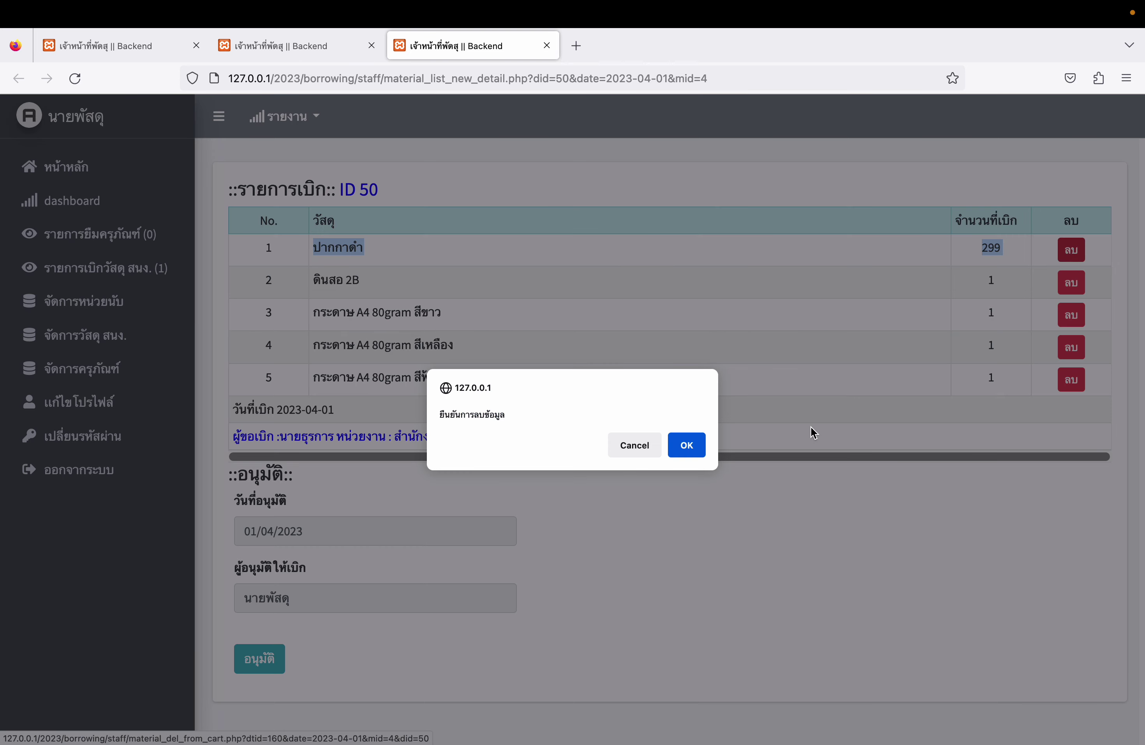
pyautogui.click(702, 452)
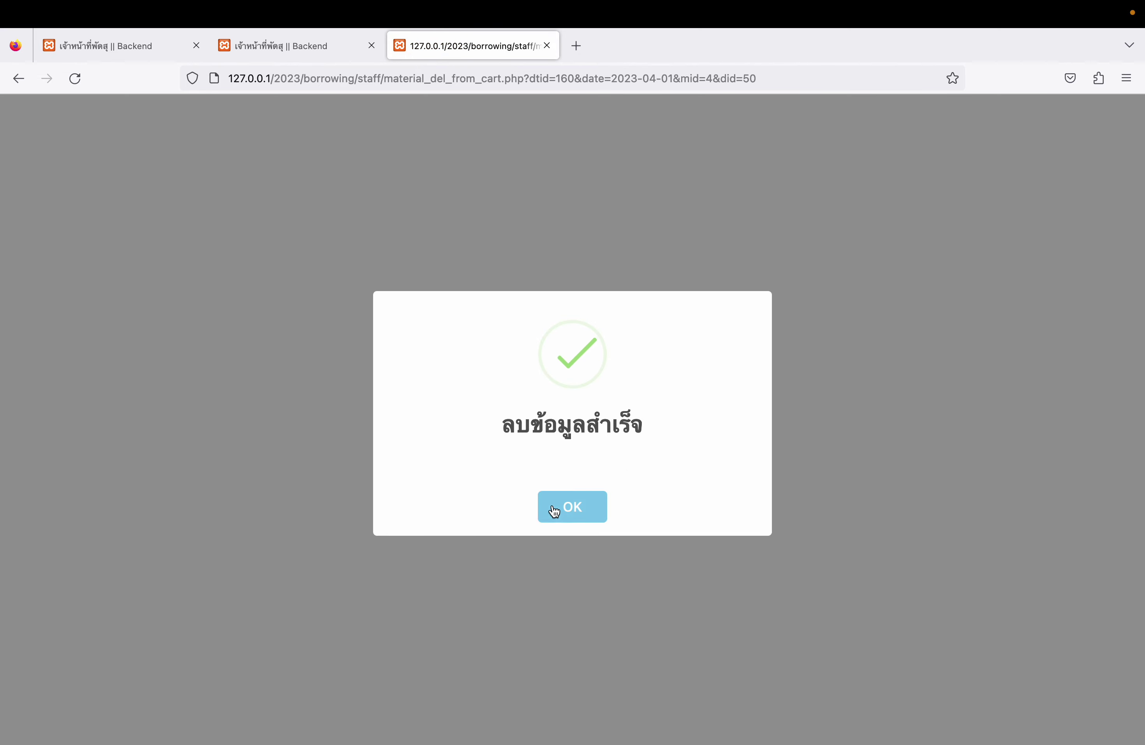
pyautogui.click(555, 510)
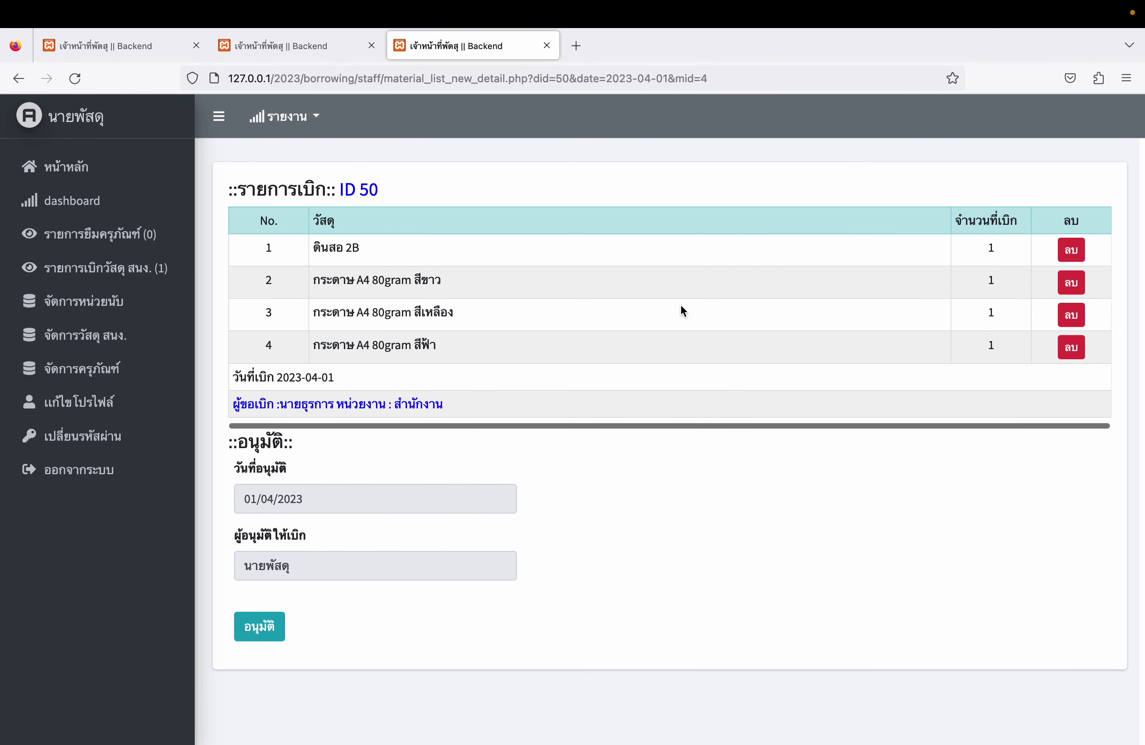
# - Check the member's supplies list, where black pens again show 299 in stock
pyautogui.hotkey('ctrl', 'Right')
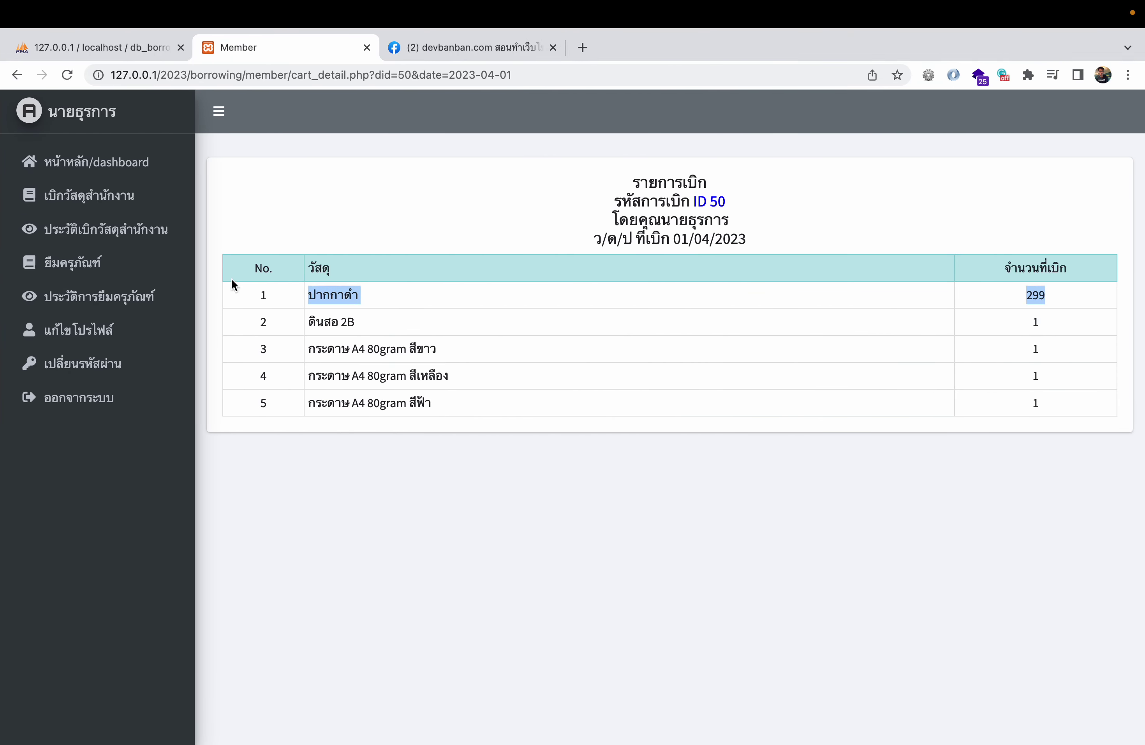
pyautogui.click(144, 195)
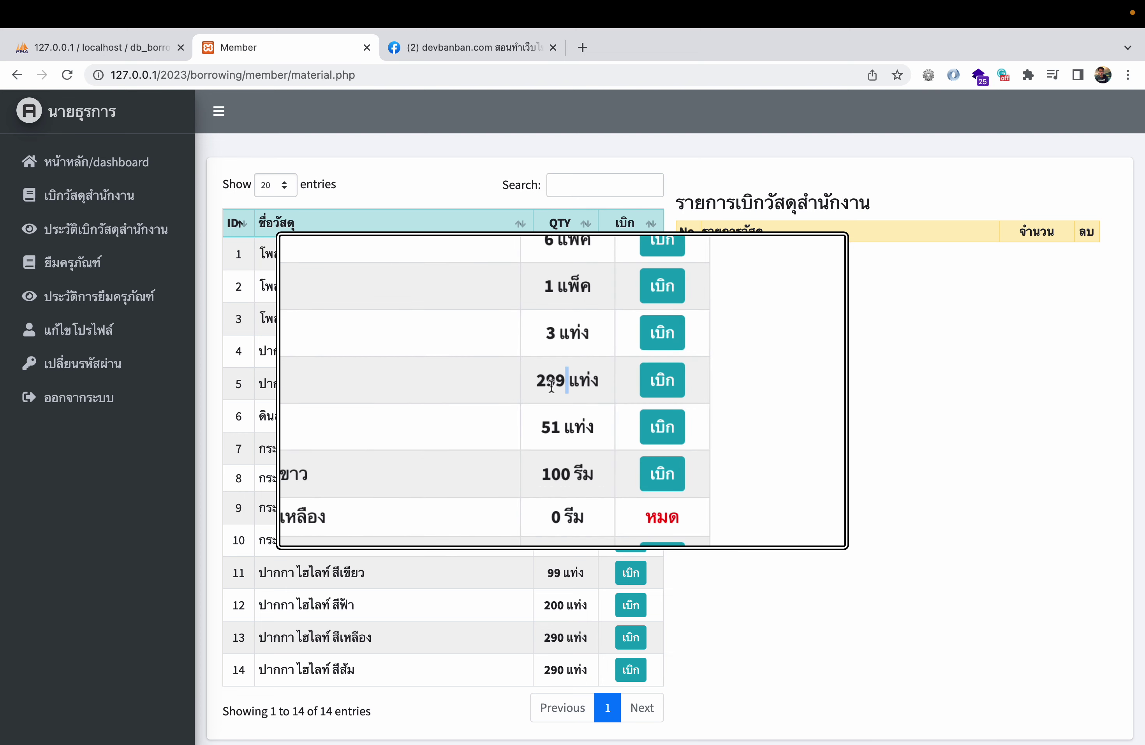
pyautogui.tripleClick(563, 389)
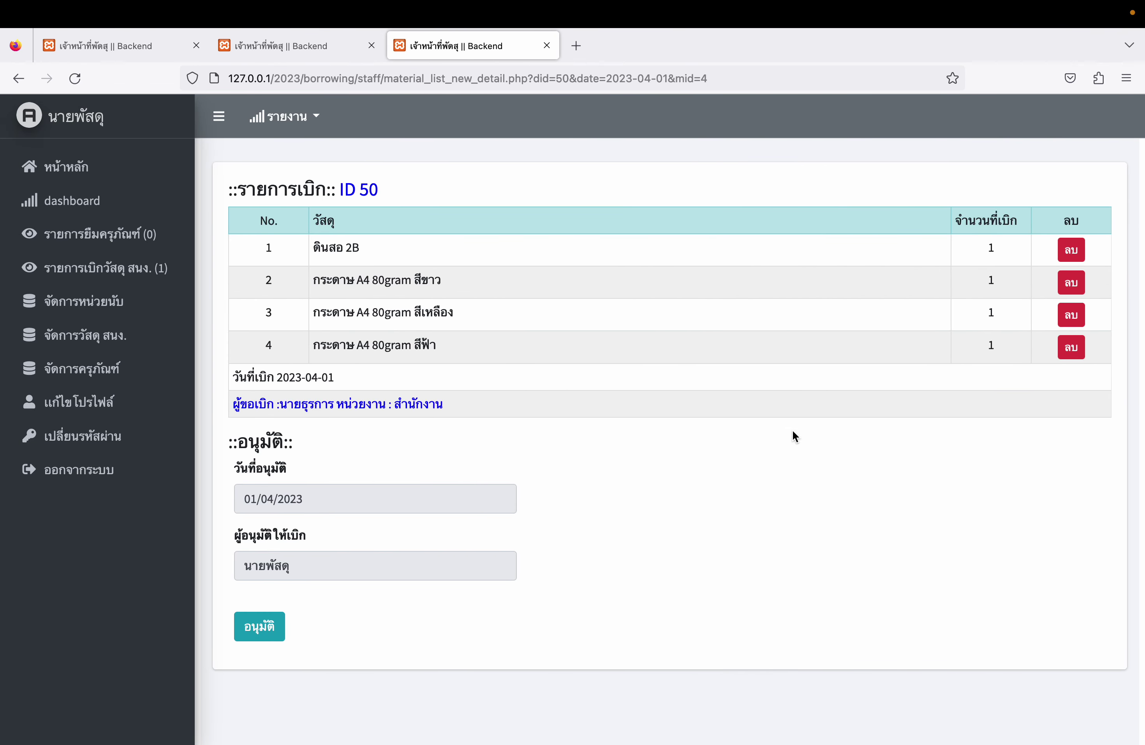
# - Approve request 50's four items, preview its requisition slip, and cancel printing
pyautogui.click(261, 631)
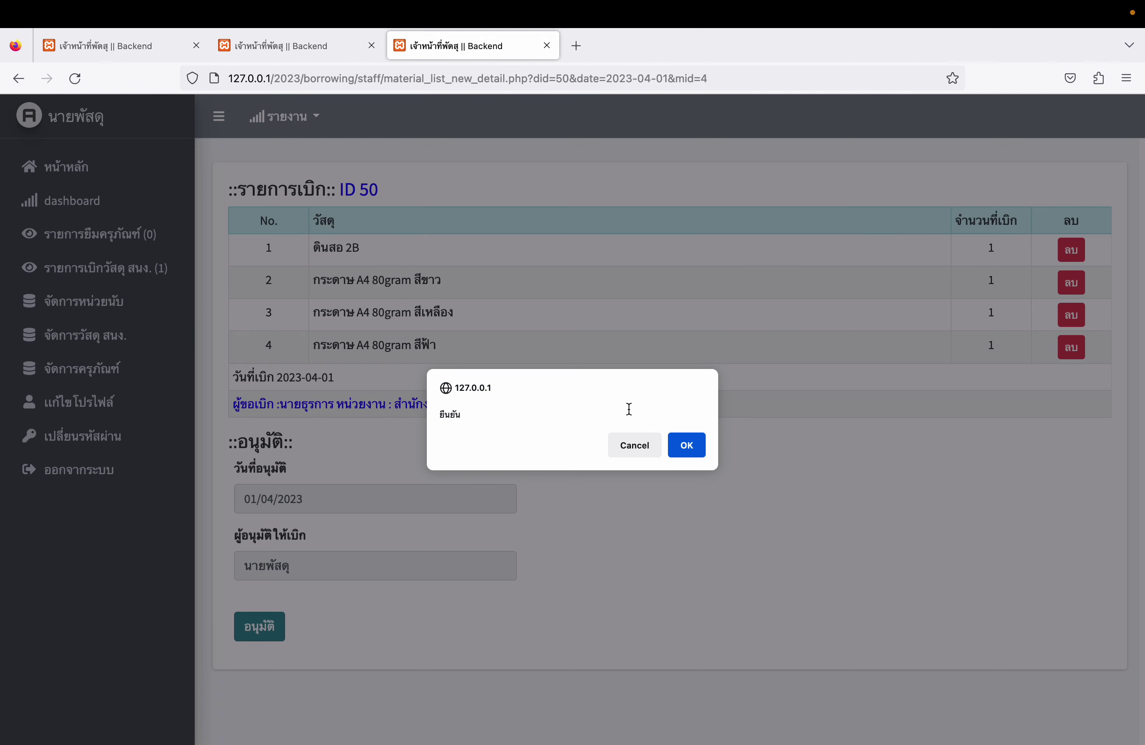
pyautogui.click(687, 443)
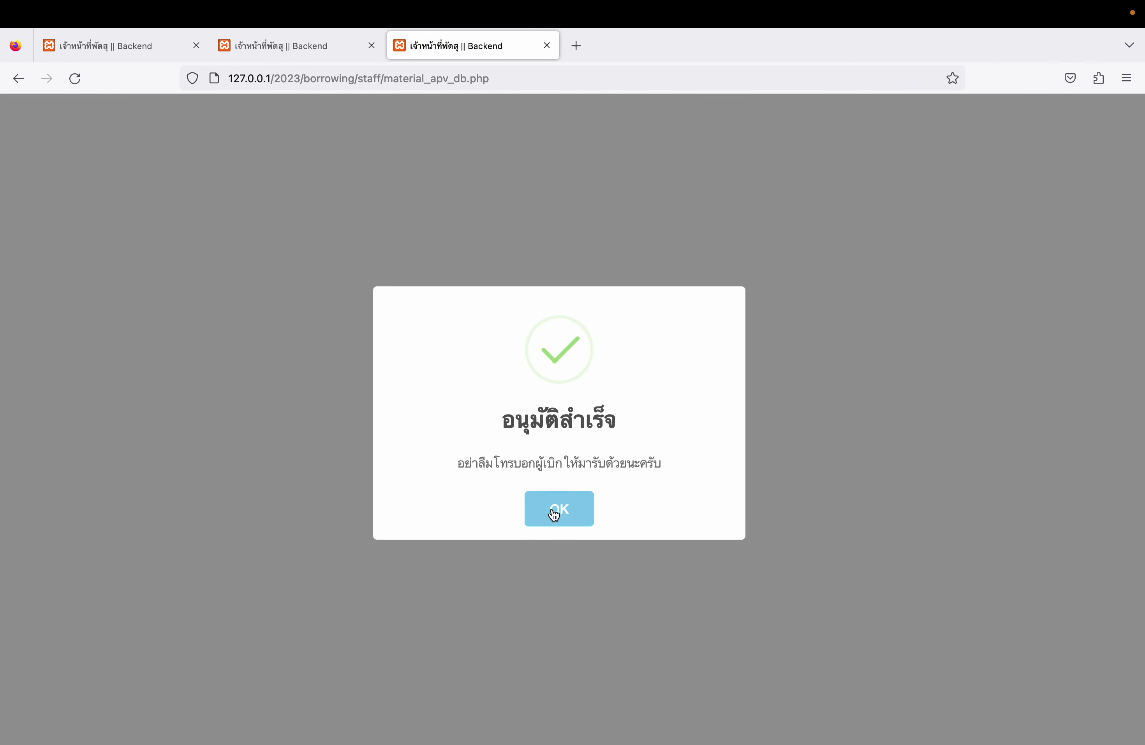
pyautogui.click(553, 509)
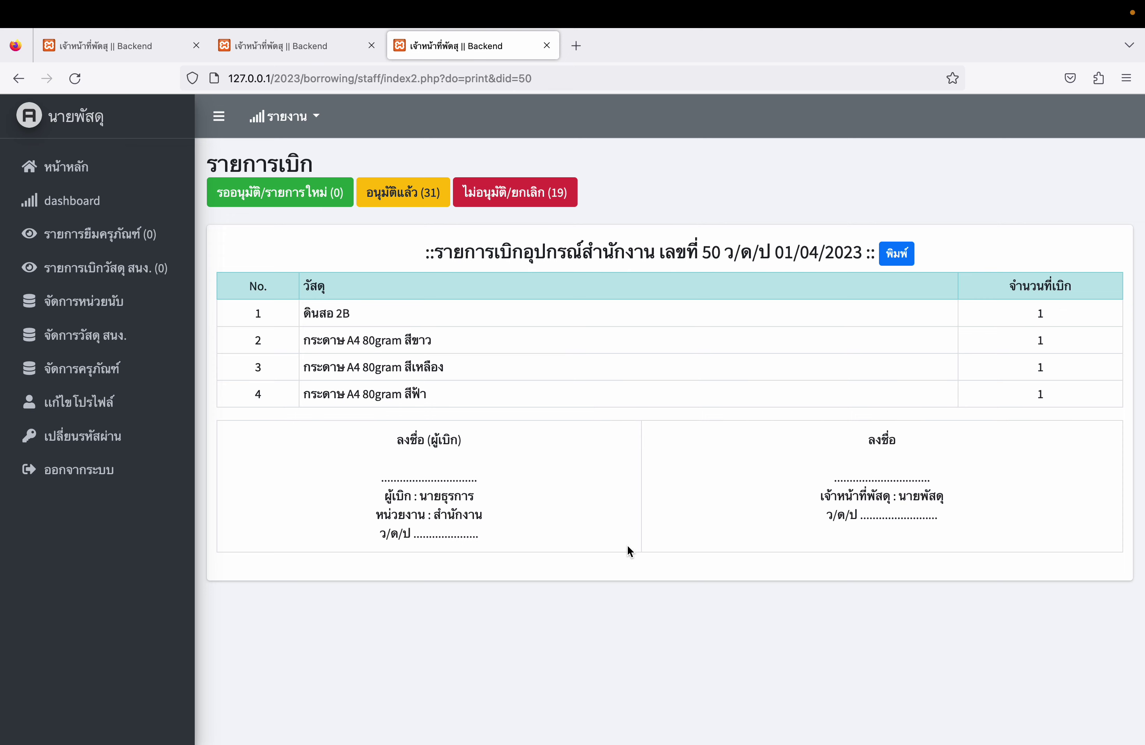
pyautogui.click(895, 254)
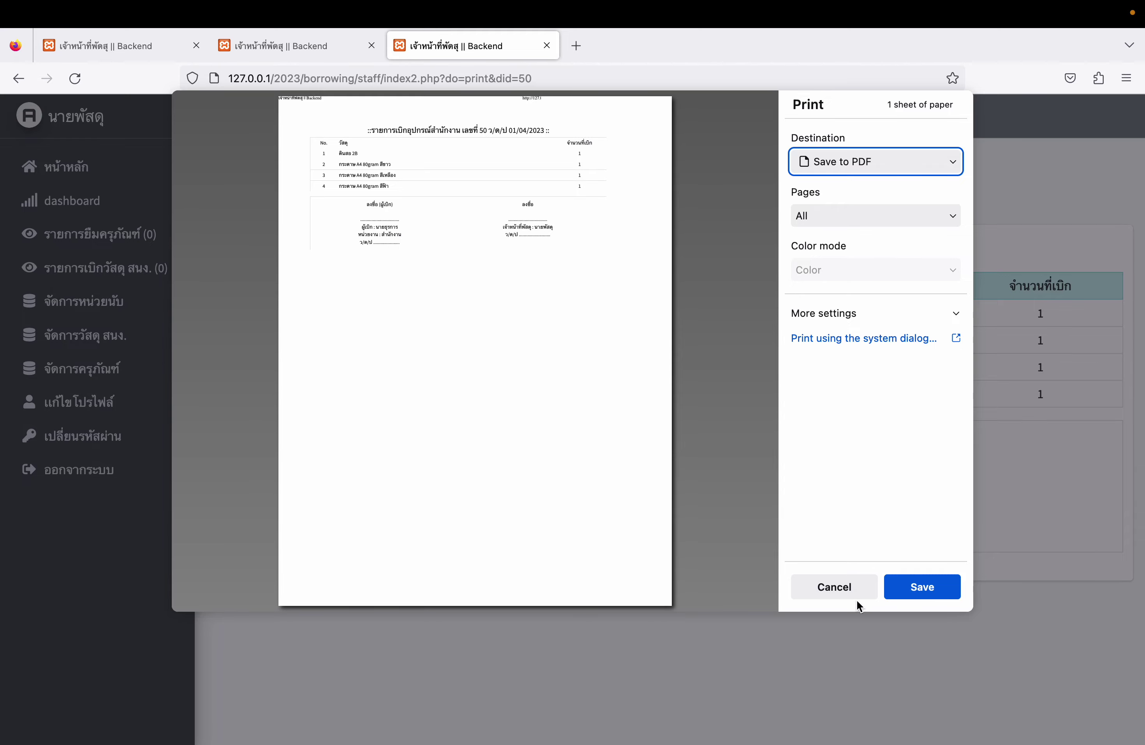
pyautogui.click(834, 587)
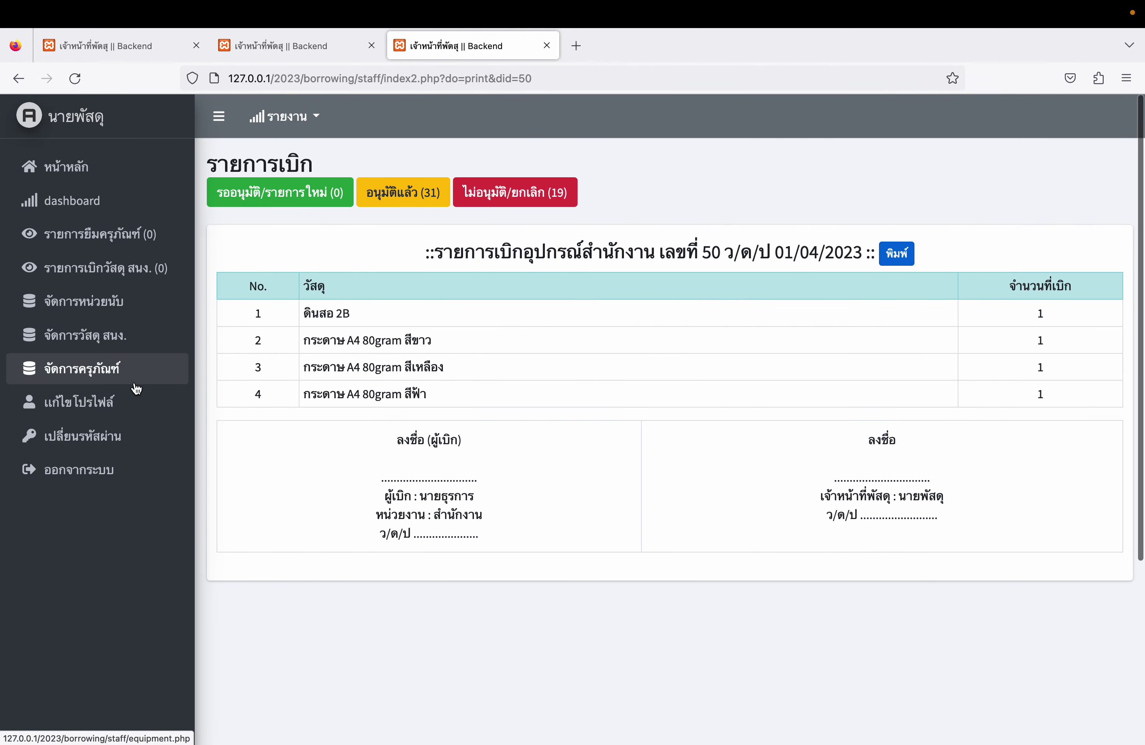
pyautogui.click(116, 209)
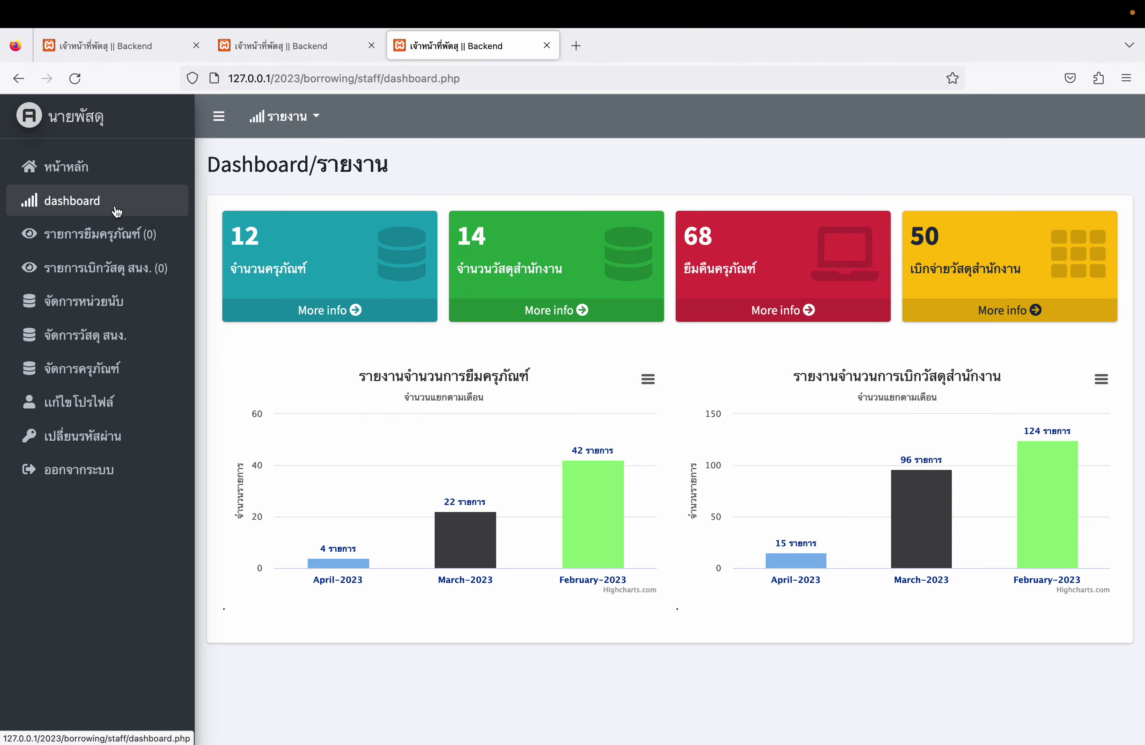
# - Browse the staff lists and view rejected borrowing request 35's rejection reason
pyautogui.click(133, 268)
pyautogui.click(81, 302)
pyautogui.click(92, 332)
pyautogui.click(110, 173)
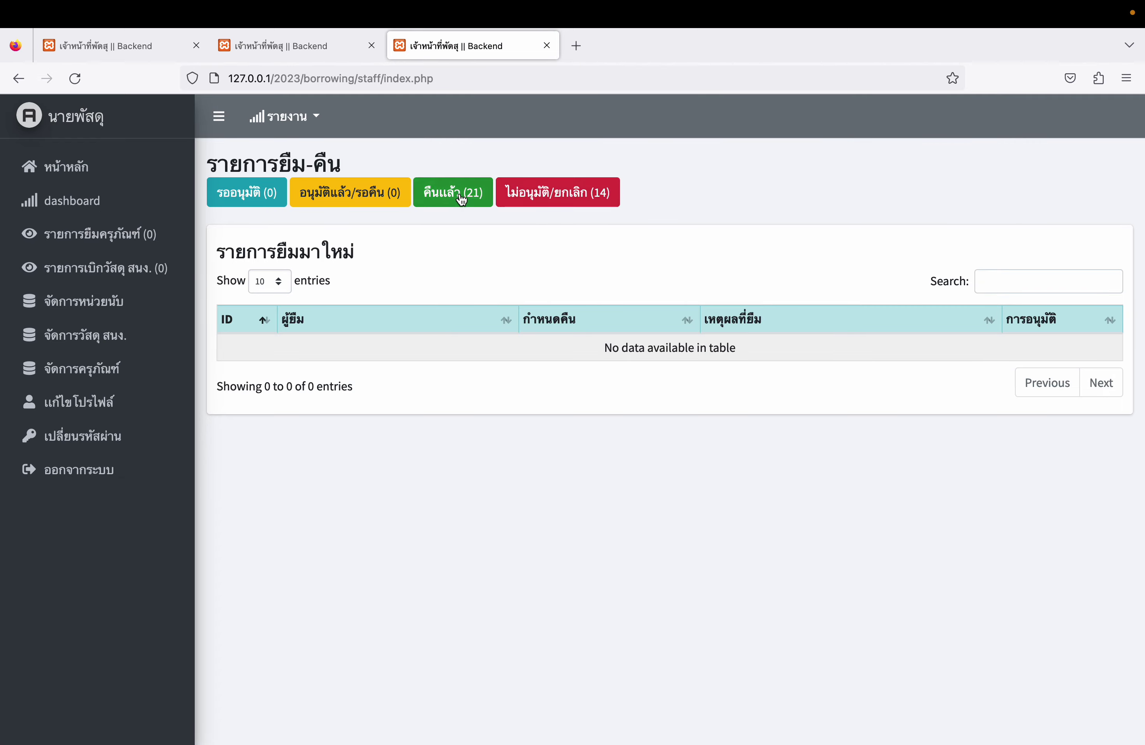
pyautogui.click(556, 192)
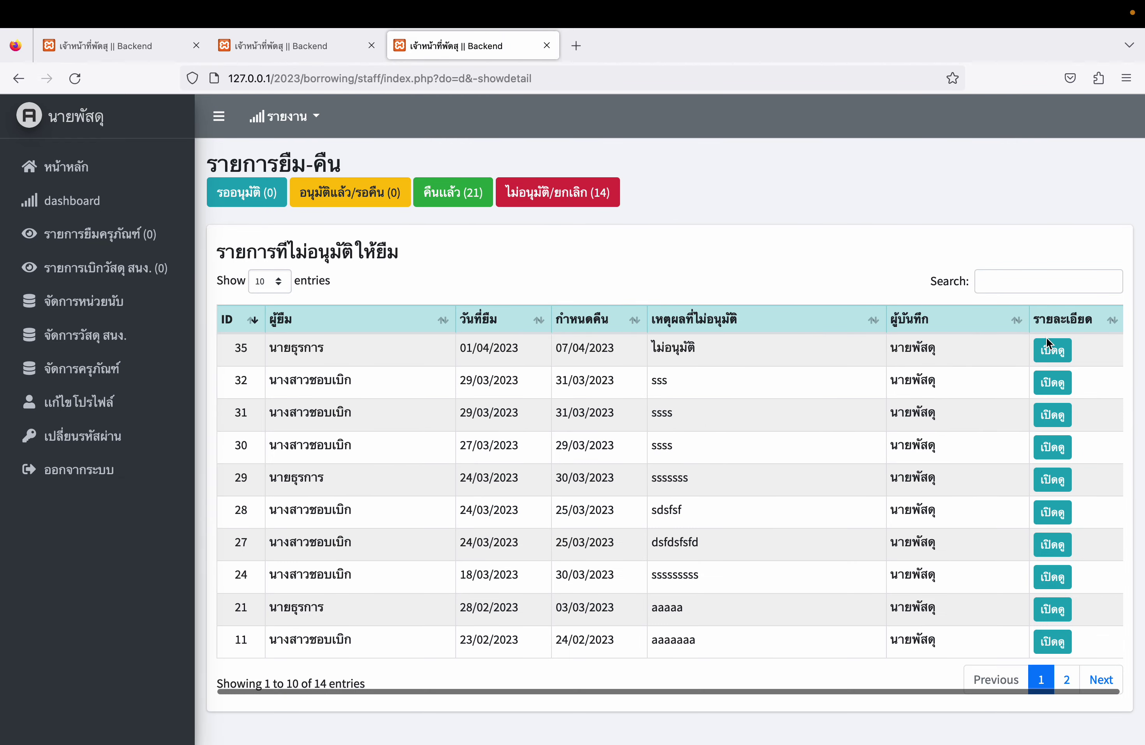
pyautogui.click(1052, 350)
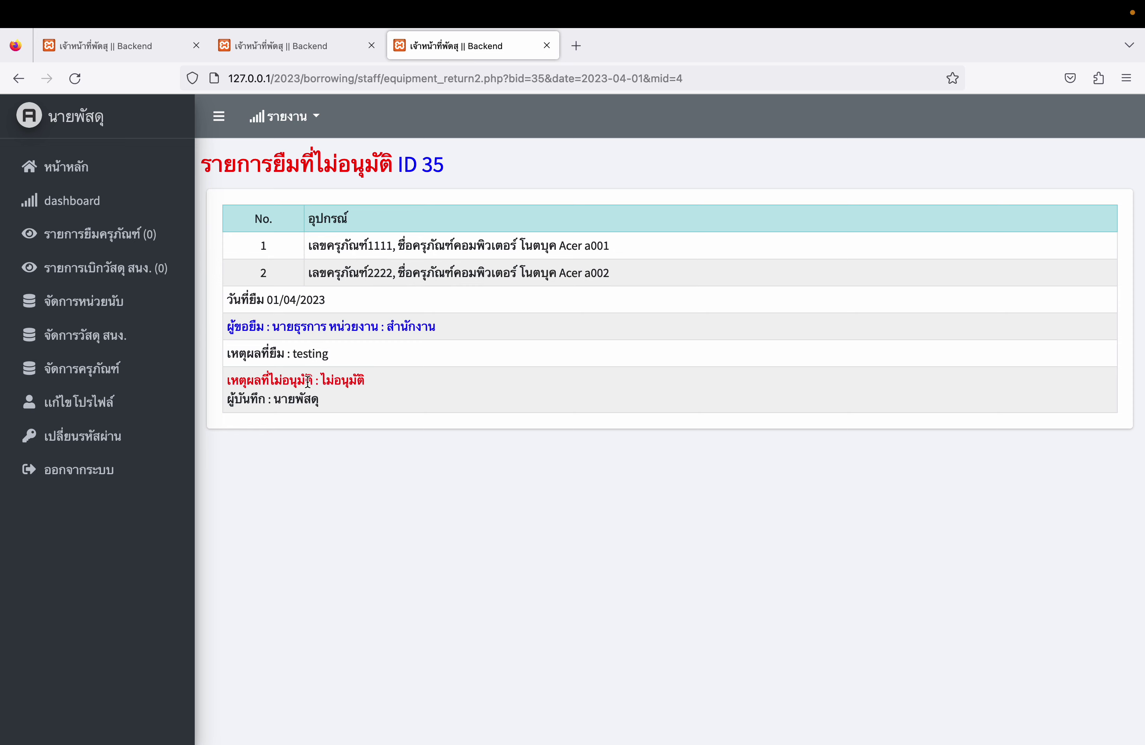
pyautogui.moveTo(246, 381); pyautogui.dragTo(377, 386)
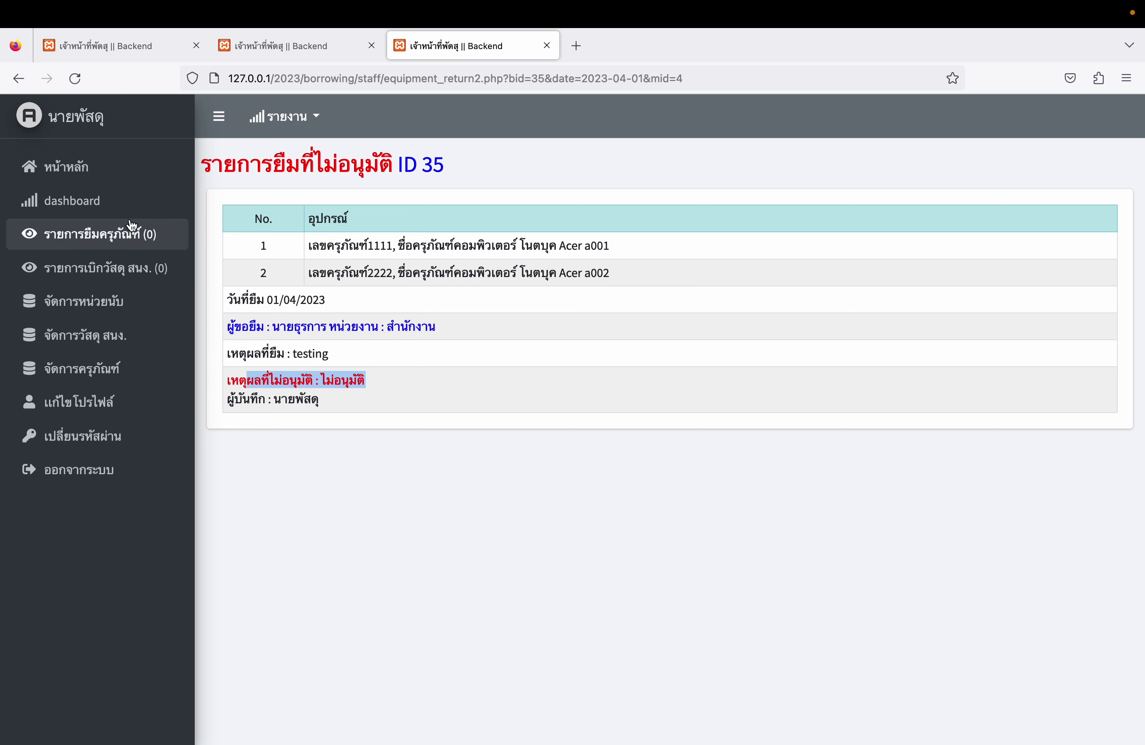
# - View the details of rejected supply request ID 49
pyautogui.click(133, 267)
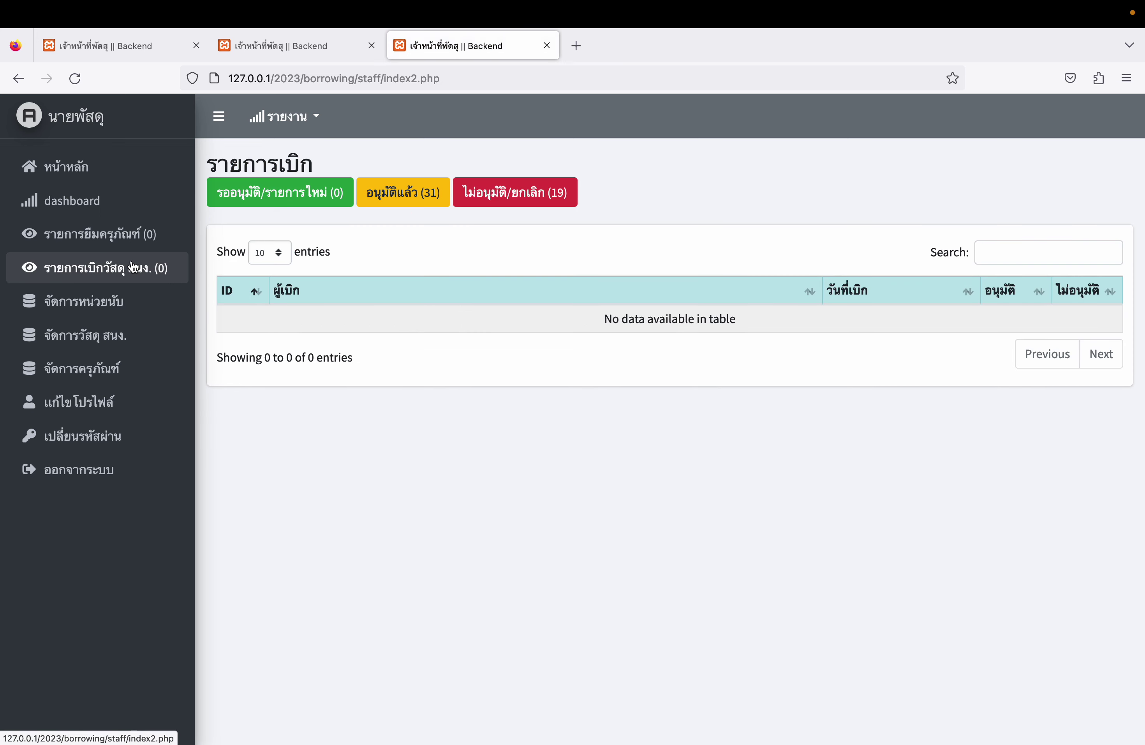
pyautogui.click(517, 193)
pyautogui.click(1083, 344)
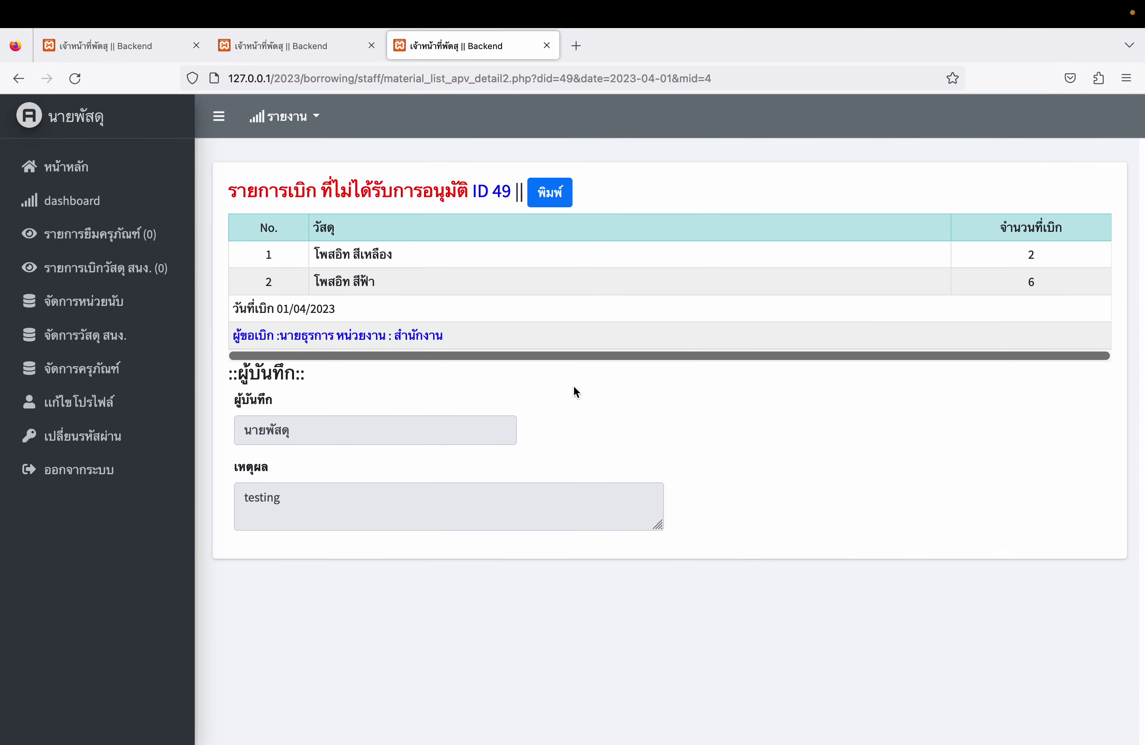
# - Step through the staff management pages and open the password change form
pyautogui.click(124, 235)
pyautogui.click(125, 269)
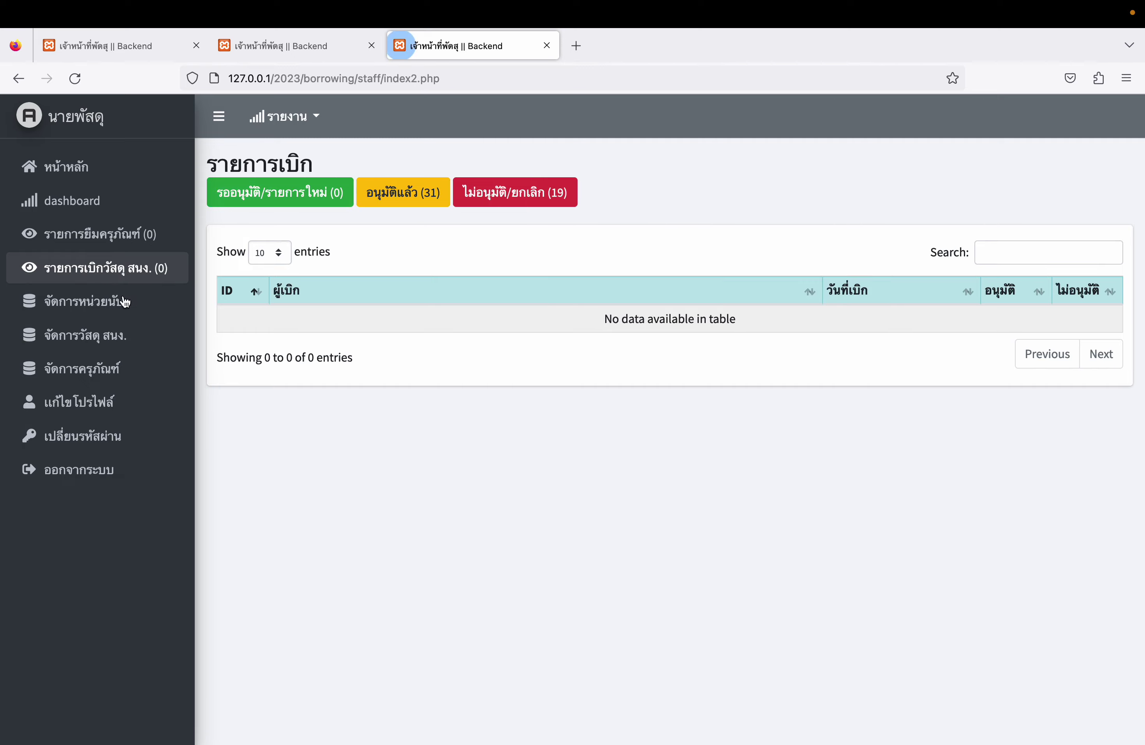
pyautogui.click(121, 301)
pyautogui.click(121, 335)
pyautogui.click(120, 369)
pyautogui.click(116, 433)
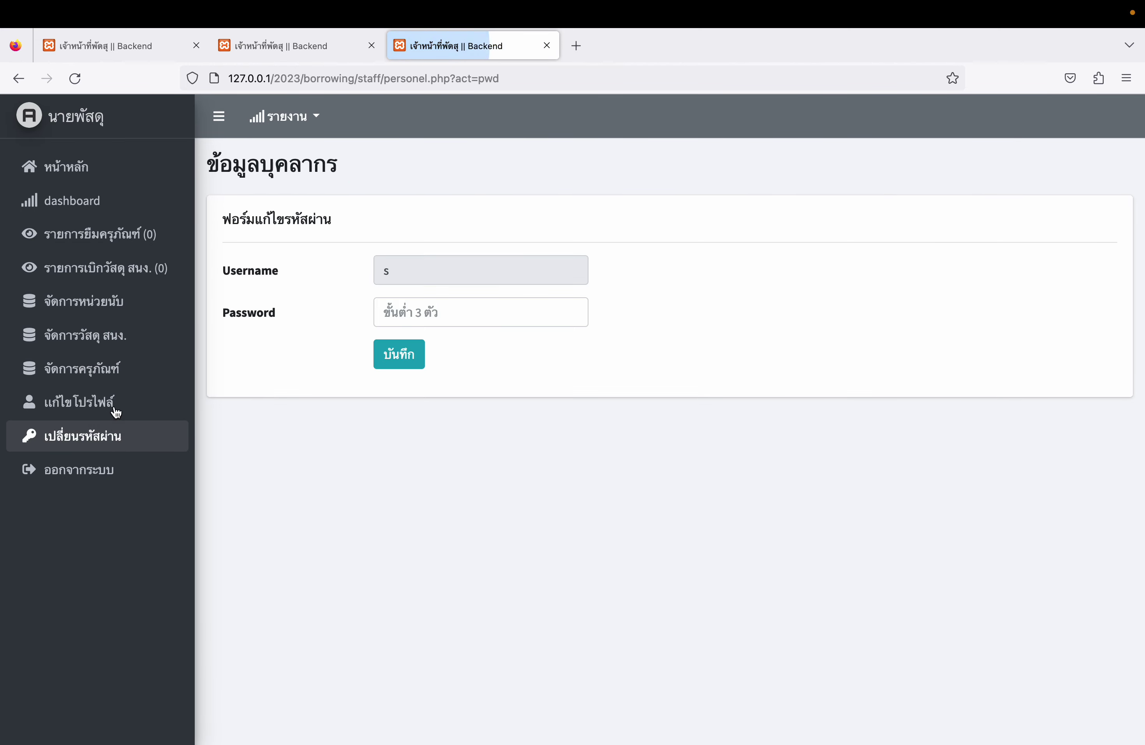
# - Go to the staff dashboard before returning to the member's supplies list
pyautogui.click(115, 201)
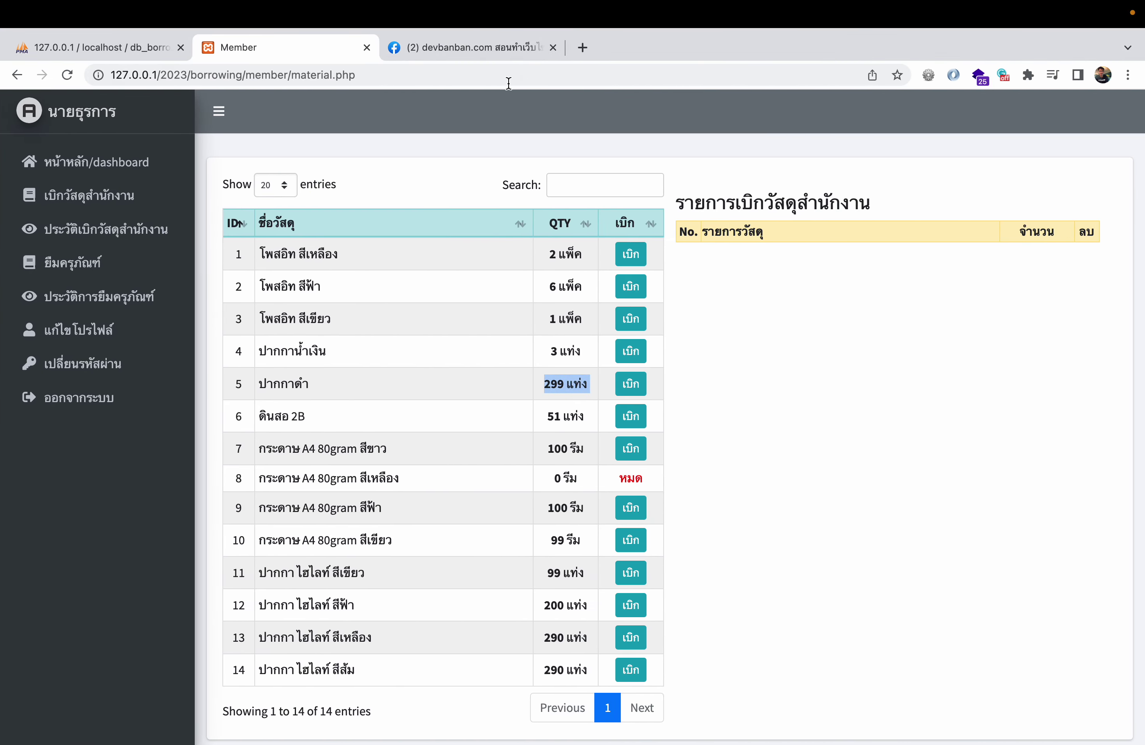
# - Return to the member's browser tab and open the dashboard showing April 2023 request charts
pyautogui.click(491, 50)
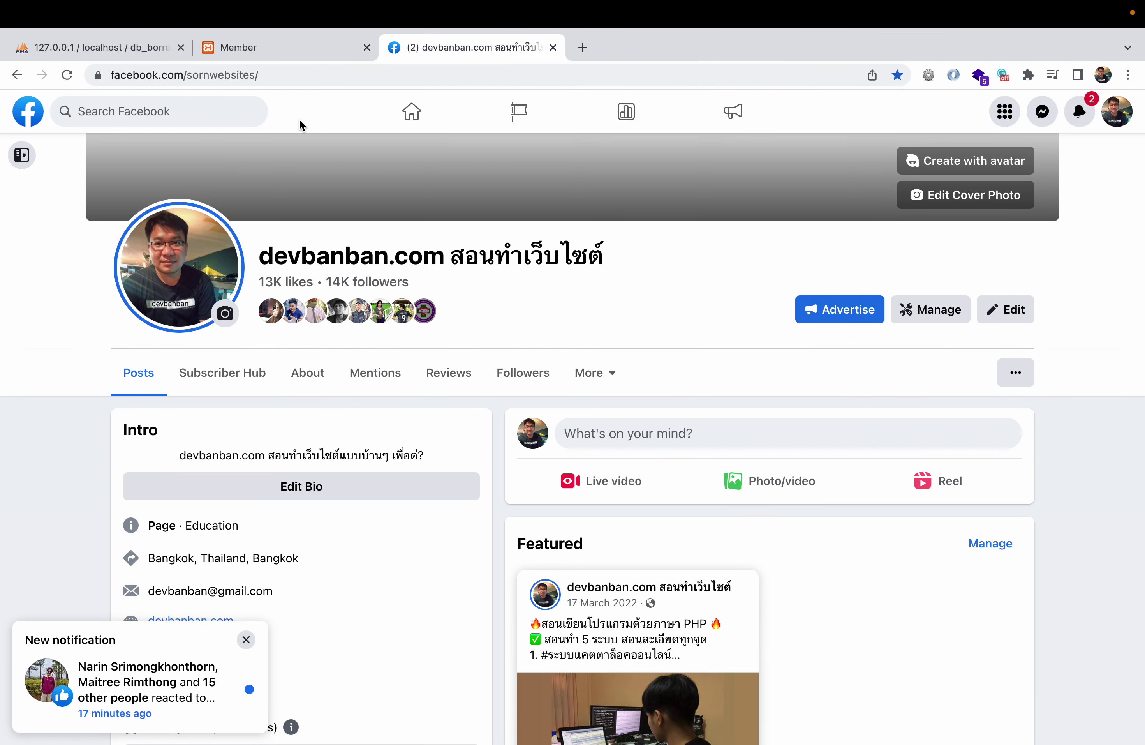
pyautogui.click(238, 47)
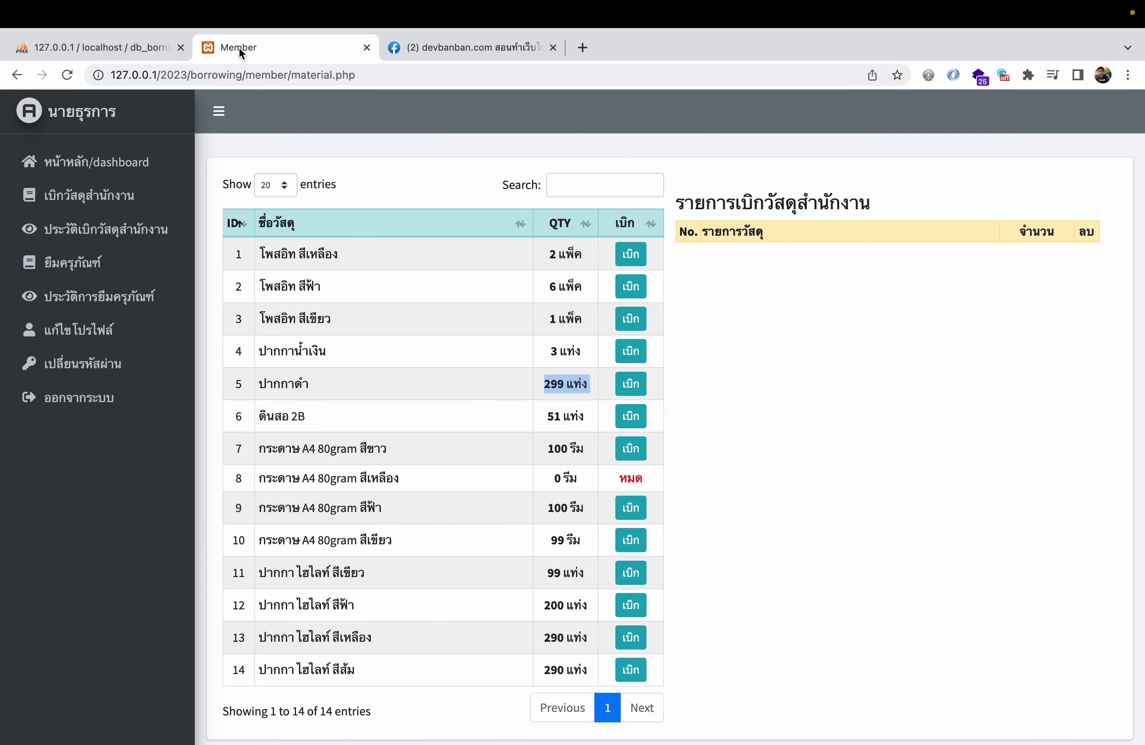
pyautogui.click(110, 166)
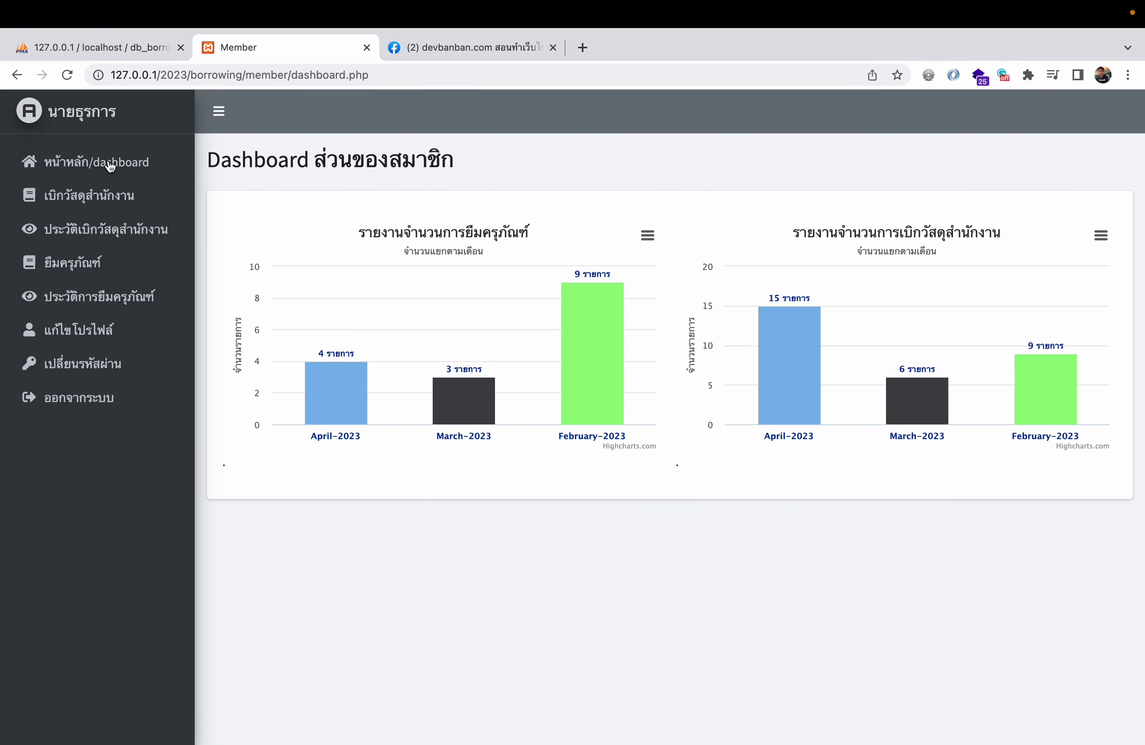